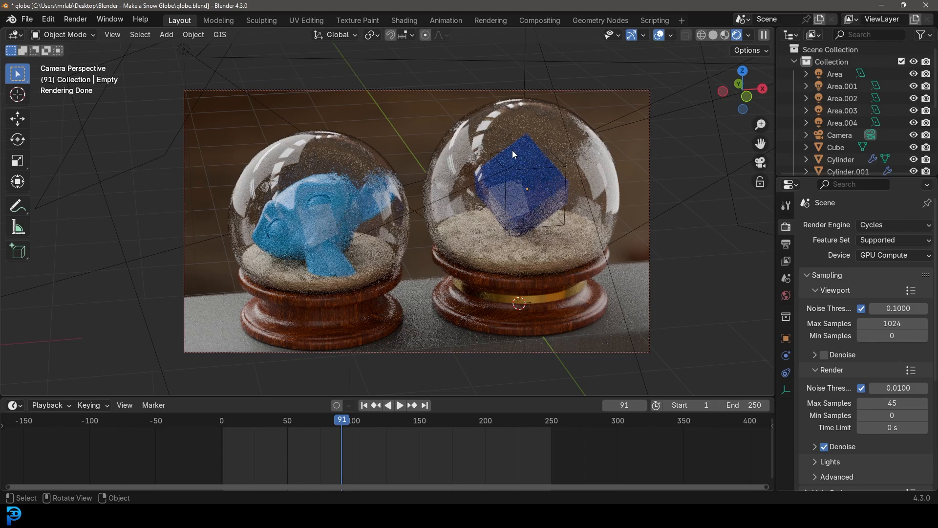
- Switch the viewport to solid shading and hide the glass sphere of the larger snow globe to expose its cube
{"action": "key", "text": "z"}
{"action": "left_click", "coordinate": [614, 155]}
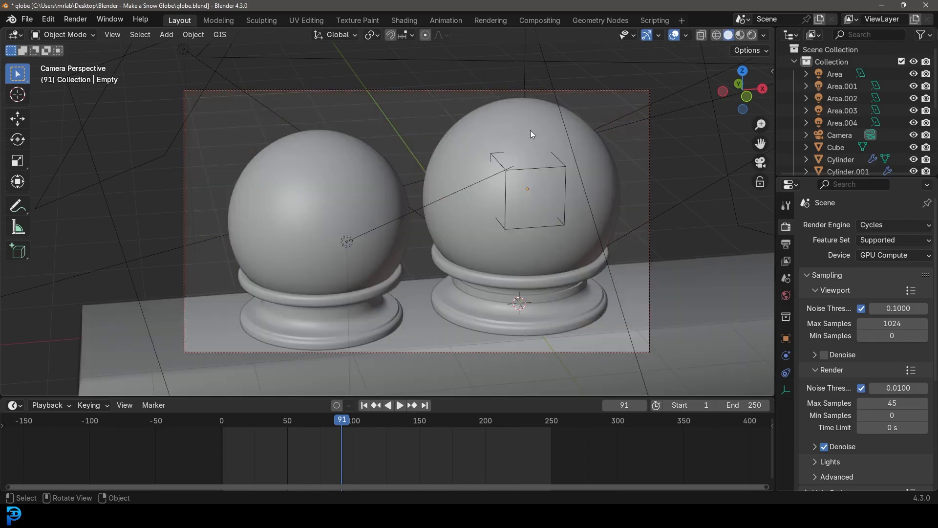
{"action": "left_click", "coordinate": [509, 285]}
{"action": "scroll", "coordinate": [512, 296], "scroll_direction": "up", "scroll_amount": 2}
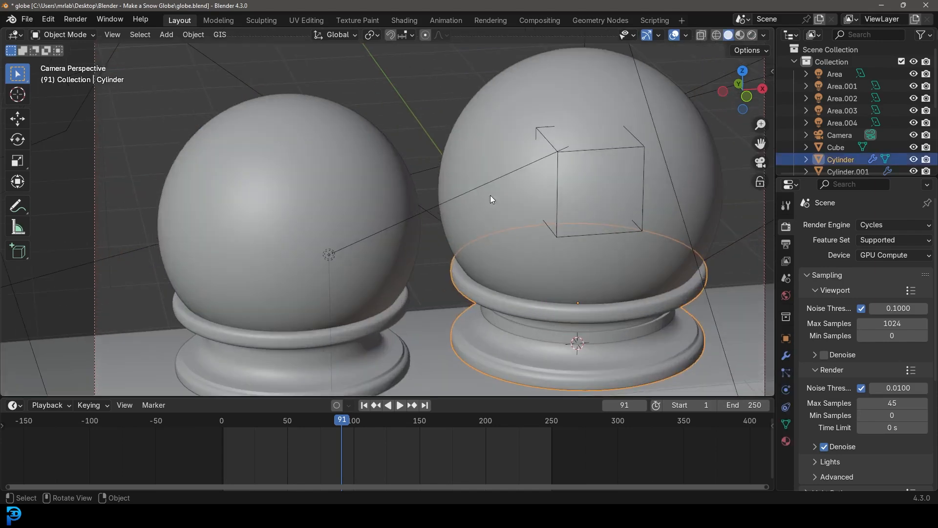
{"action": "scroll", "coordinate": [513, 233], "scroll_direction": "down", "scroll_amount": 3}
{"action": "left_click", "coordinate": [467, 158]}
{"action": "key", "text": "h"}
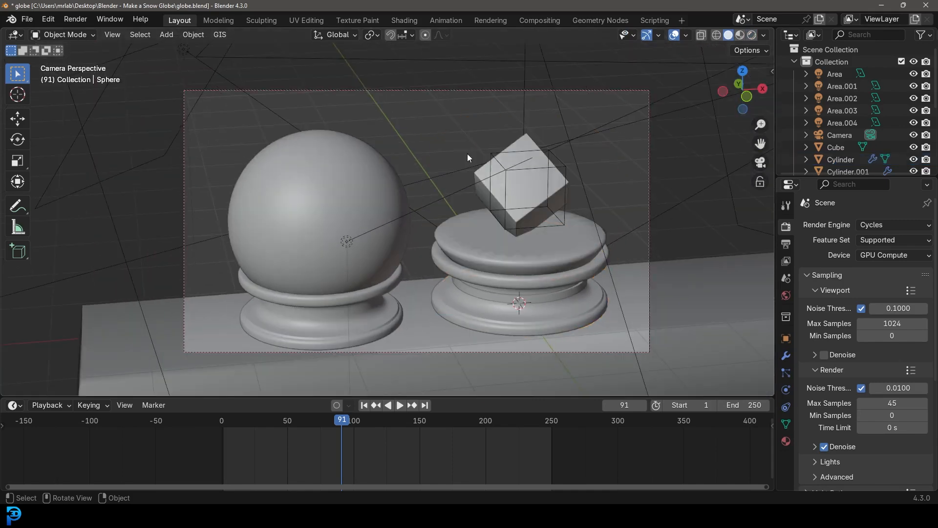
- Hide the smaller globe's glass sphere and examine the monkey head and cube on their bases
{"action": "left_click", "coordinate": [514, 181]}
{"action": "left_click", "coordinate": [374, 174]}
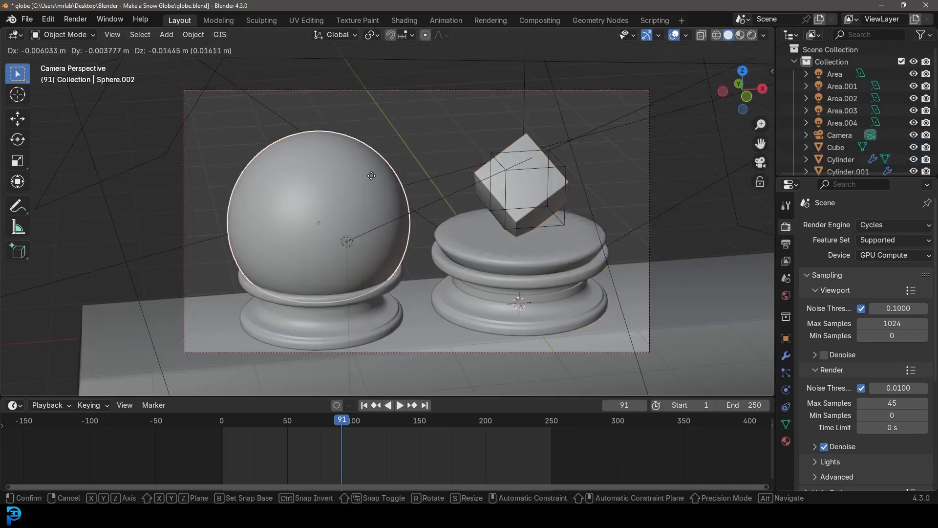
{"action": "key", "text": "shift+d"}
{"action": "right_click", "coordinate": [384, 171]}
{"action": "key", "text": "h"}
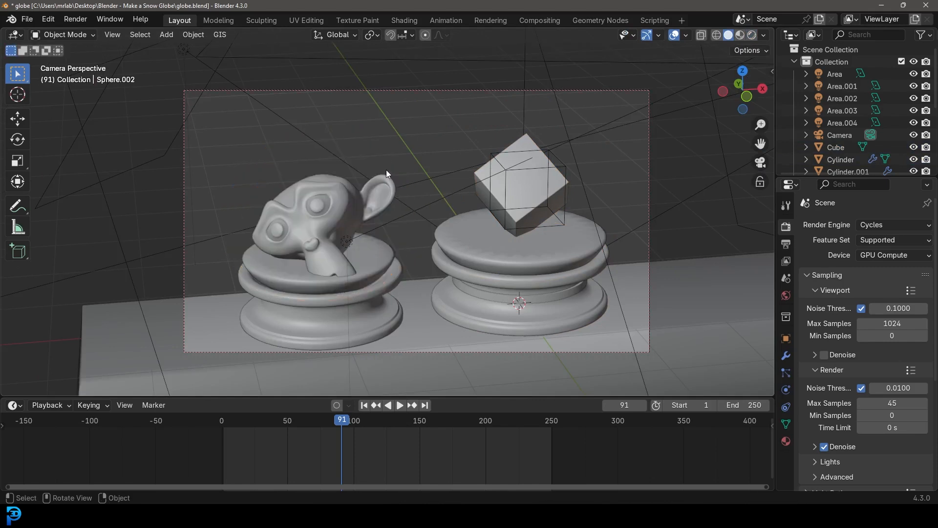
{"action": "scroll", "coordinate": [386, 169], "scroll_direction": "up", "scroll_amount": 2}
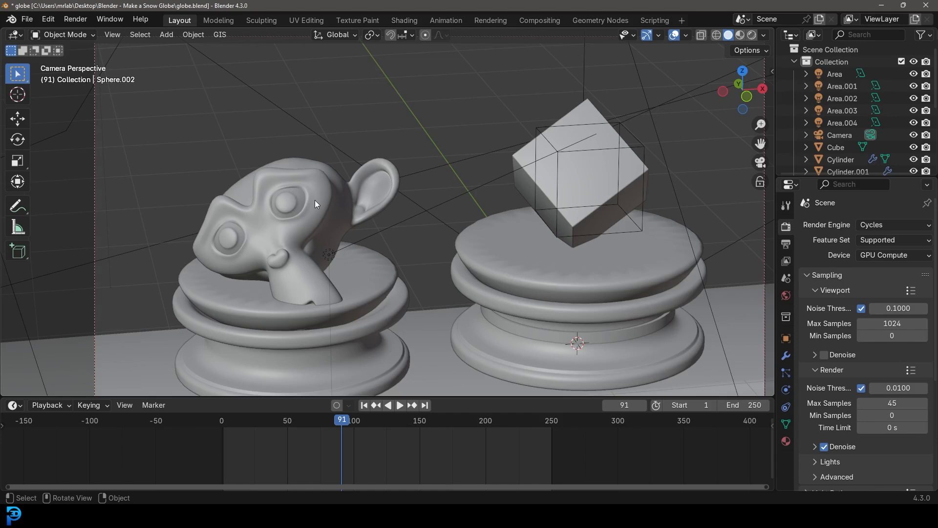
- Unhide the glass spheres, return to rendered shading and examine both snow globes from several angles
{"action": "key", "text": "alt+h"}
{"action": "key", "text": "z"}
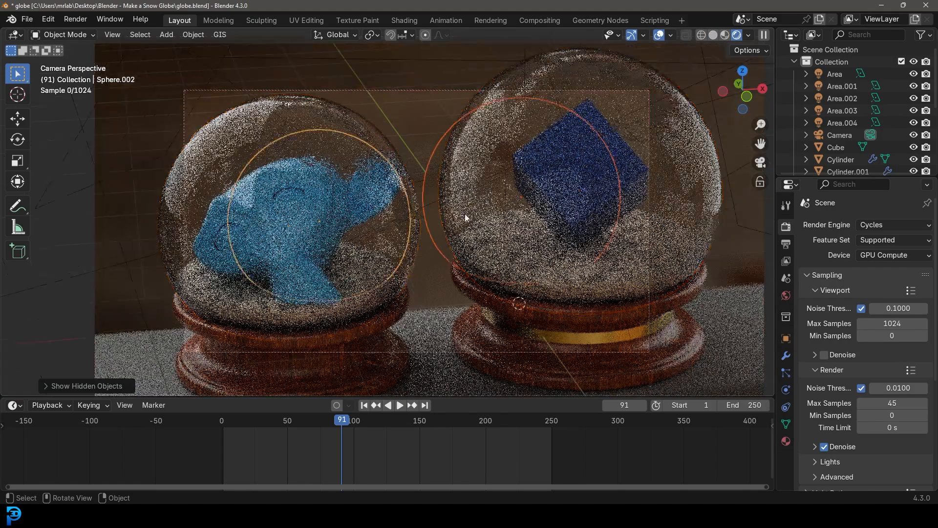
{"action": "middle_click_drag", "start_coordinate": [464, 217], "coordinate": [433, 214]}
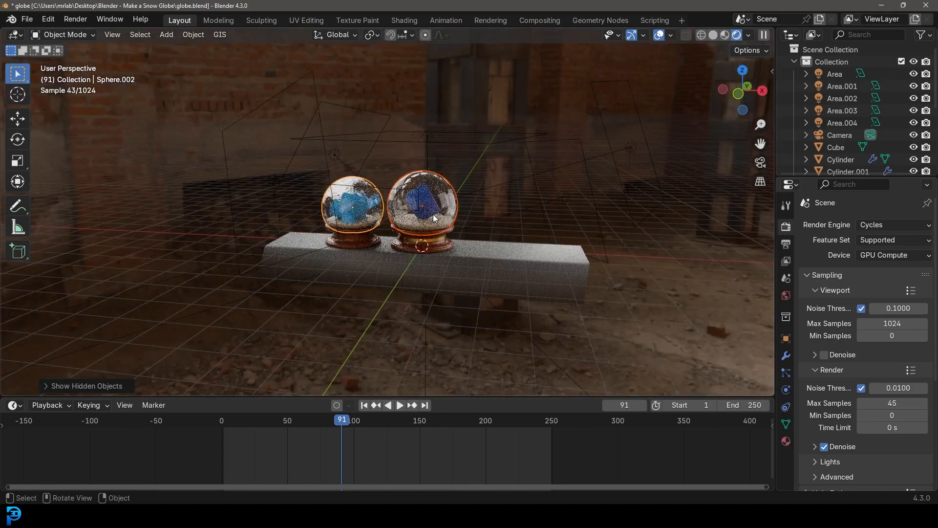
{"action": "scroll", "coordinate": [433, 214], "scroll_direction": "up", "scroll_amount": 5}
{"action": "middle_click_drag", "start_coordinate": [438, 213], "coordinate": [424, 213]}
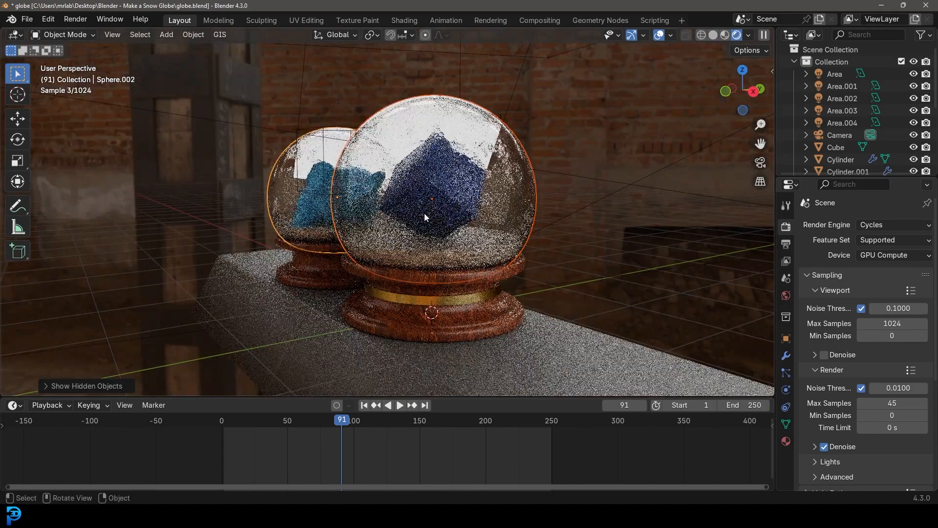
{"action": "scroll", "coordinate": [424, 213], "scroll_direction": "down", "scroll_amount": 6}
{"action": "middle_click_drag", "start_coordinate": [532, 229], "coordinate": [461, 239]}
{"action": "scroll", "coordinate": [461, 238], "scroll_direction": "up", "scroll_amount": 6}
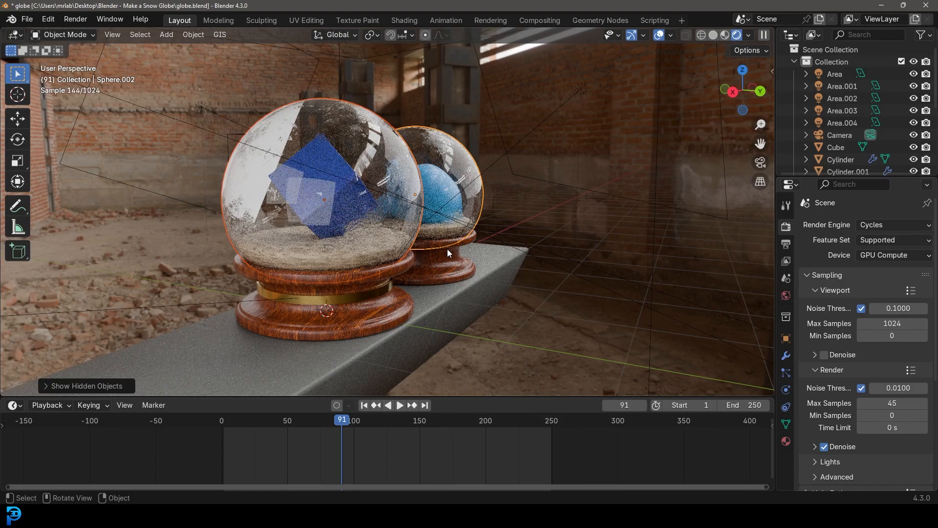
{"action": "middle_click_drag", "start_coordinate": [298, 242], "coordinate": [480, 244]}
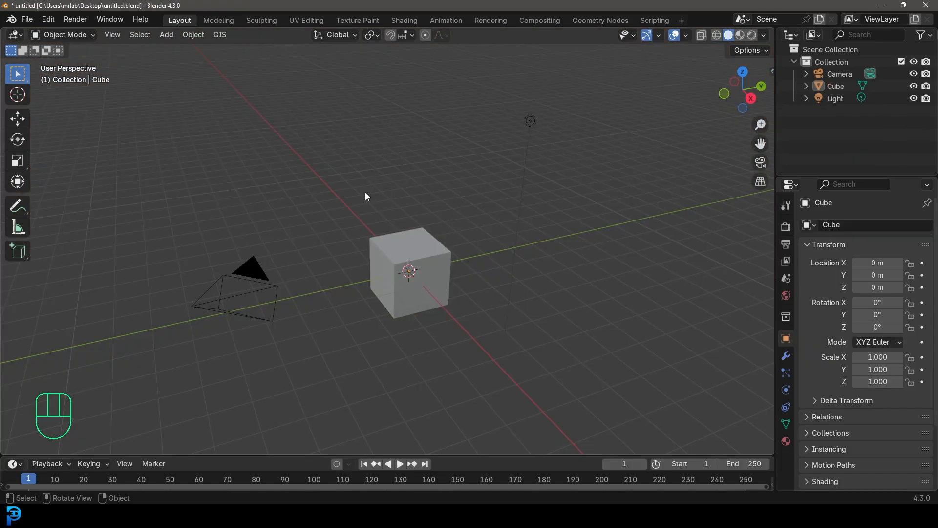
- Delete the default cube, camera and light, and add a cylinder mesh at the origin
{"action": "left_click_drag", "start_coordinate": [115, 362], "coordinate": [611, 92]}
{"action": "key", "text": "Delete"}
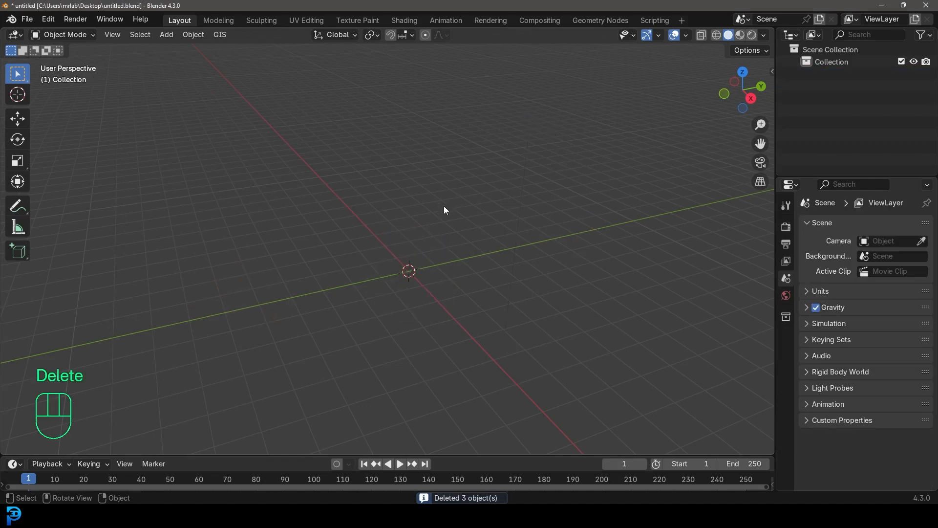
{"action": "key", "text": "shift+a"}
{"action": "mouse_move", "coordinate": [423, 221]}
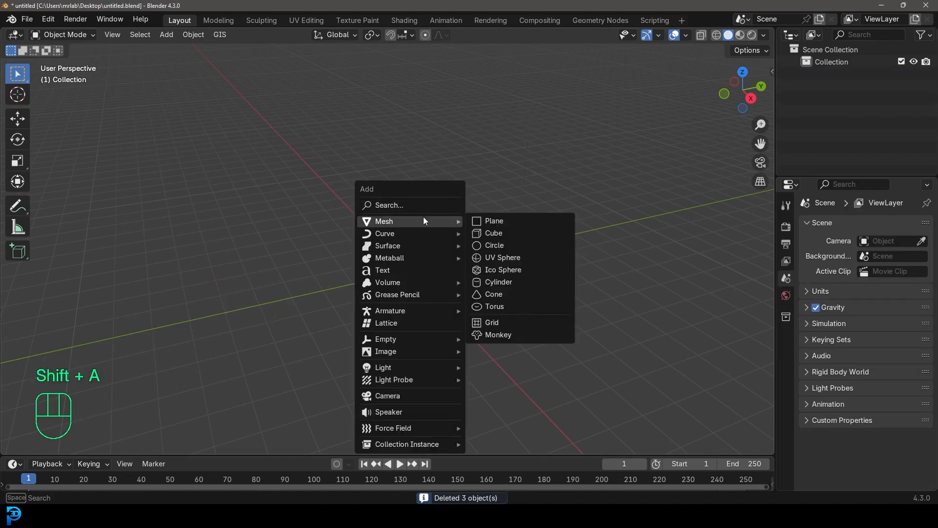
{"action": "key", "text": "shift+a"}
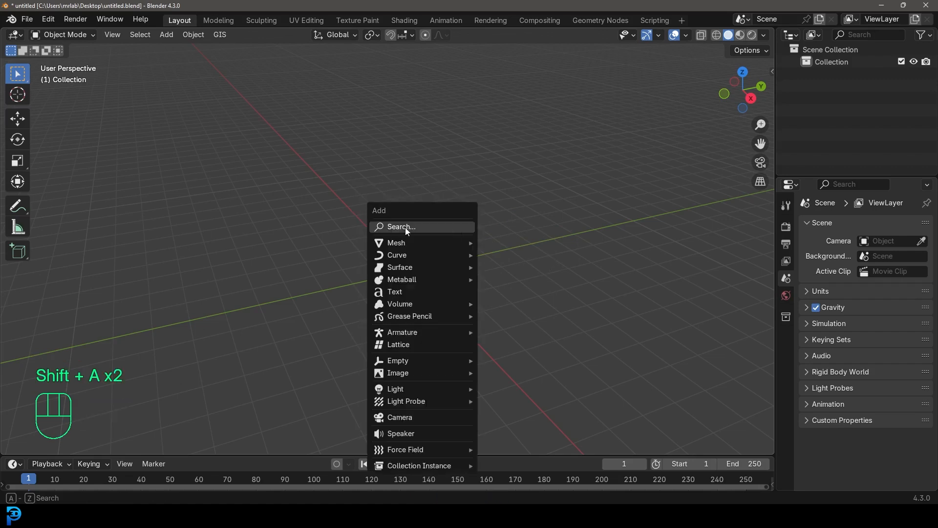
{"action": "mouse_move", "coordinate": [430, 243]}
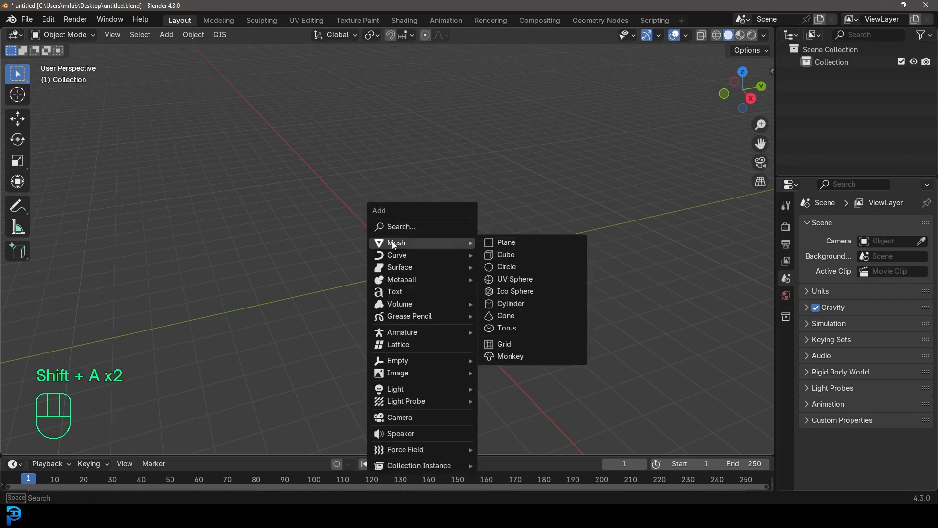
{"action": "left_click", "coordinate": [511, 304]}
{"action": "scroll", "coordinate": [438, 233], "scroll_direction": "up", "scroll_amount": 1}
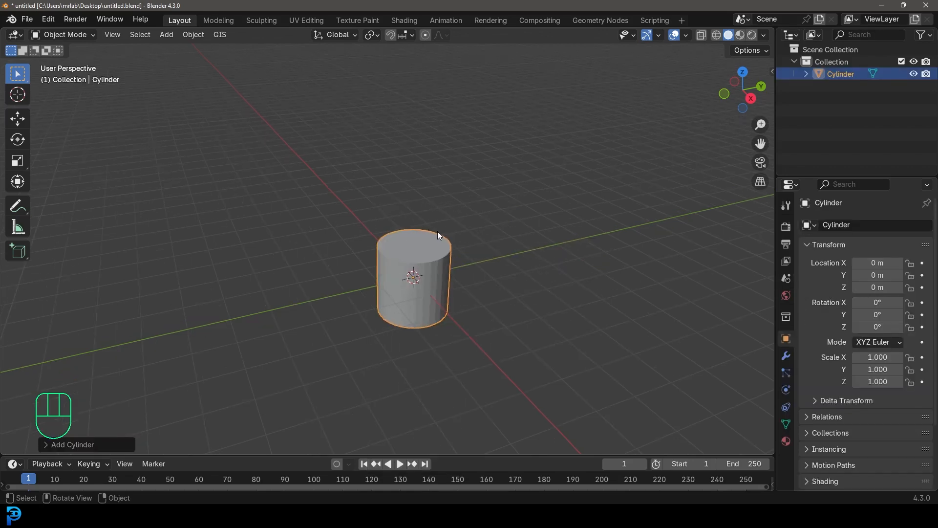
- Enter Edit Mode on the cylinder and flatten the whole mesh along Z by a factor of about 0.25
{"action": "key", "text": "Tab"}
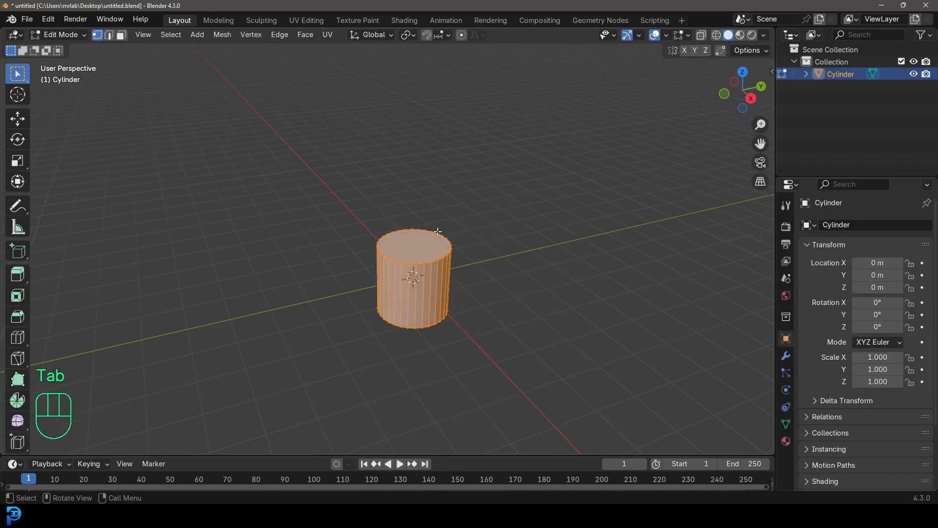
{"action": "middle_click_drag", "start_coordinate": [531, 318], "coordinate": [535, 300]}
{"action": "scroll", "coordinate": [535, 299], "scroll_direction": "up", "scroll_amount": 3}
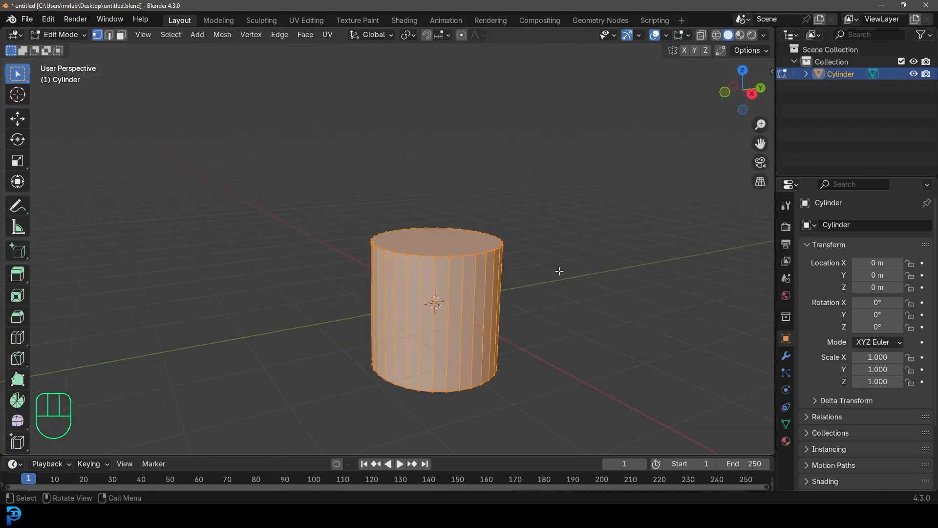
{"action": "key", "text": "s"}
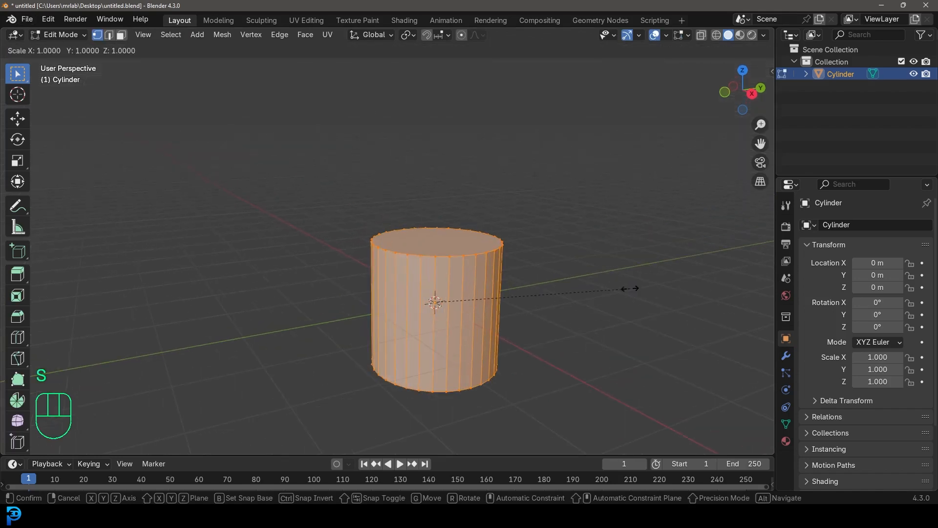
{"action": "key", "text": "z"}
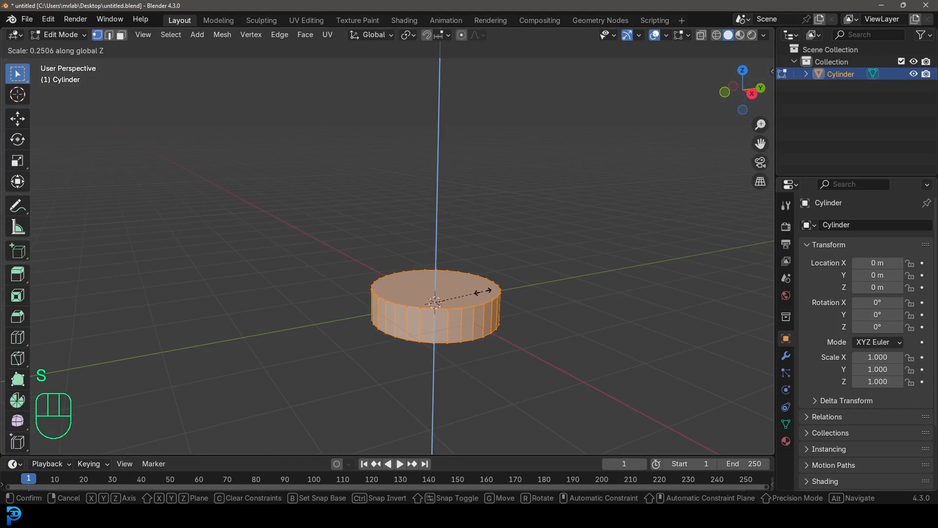
{"action": "left_click", "coordinate": [482, 291]}
- In front orthographic view, scale the flattened cylinder along Z by a factor of about 1.3
{"action": "key", "text": "KP_1"}
{"action": "key", "text": "KP_4"}
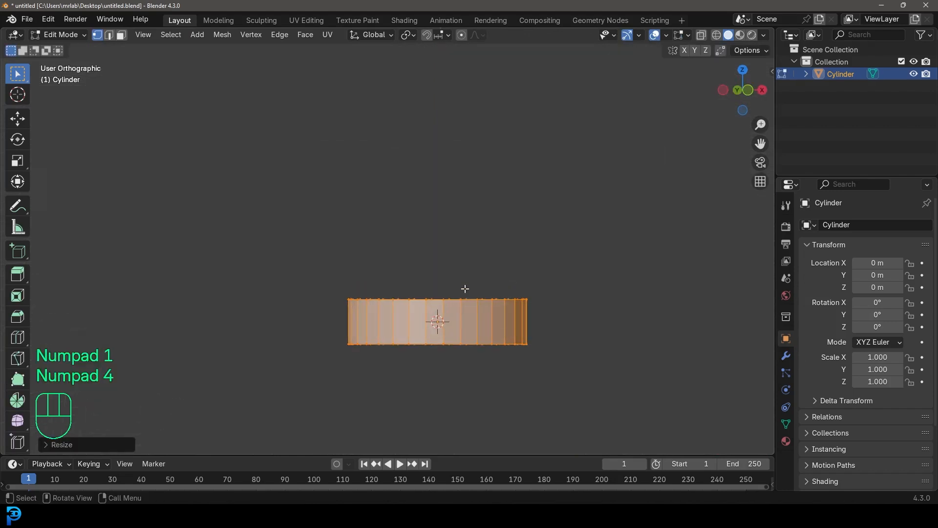
{"action": "key", "text": "KP_1"}
{"action": "middle_click_drag", "start_coordinate": [531, 321], "coordinate": [477, 245], "text": "shift"}
{"action": "scroll", "coordinate": [469, 250], "scroll_direction": "up", "scroll_amount": 2}
{"action": "middle_click_drag", "start_coordinate": [387, 252], "coordinate": [429, 283], "text": "shift"}
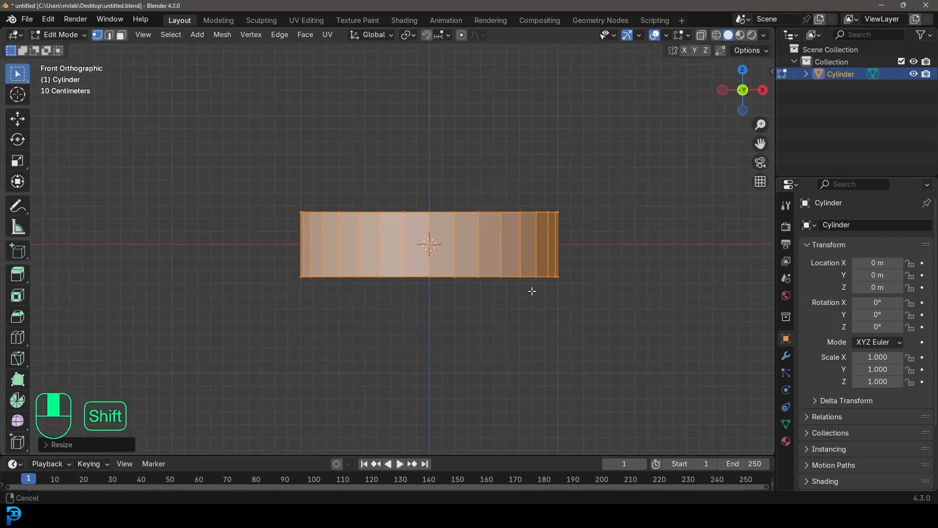
{"action": "middle_click_drag", "start_coordinate": [532, 291], "coordinate": [532, 297], "text": "shift"}
{"action": "scroll", "coordinate": [435, 218], "scroll_direction": "up", "scroll_amount": 1}
{"action": "key", "text": "s"}
{"action": "key", "text": "z"}
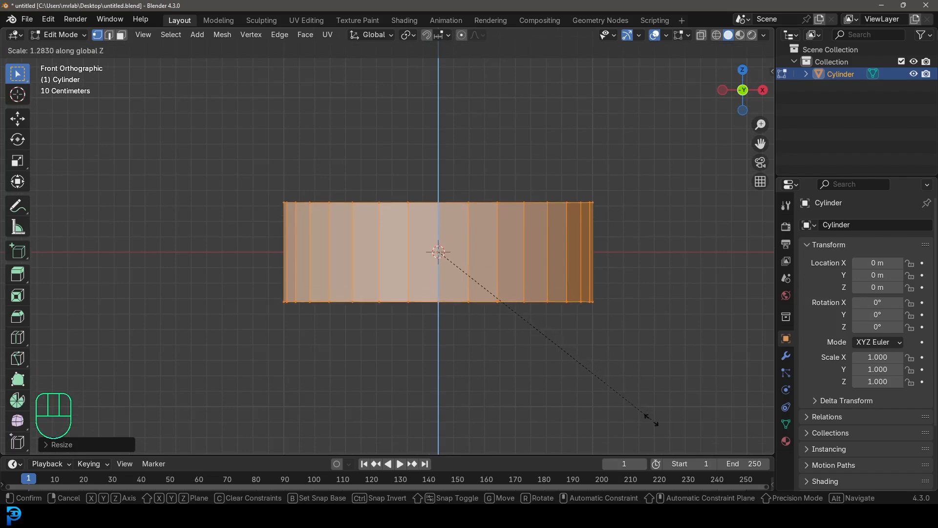
{"action": "left_click", "coordinate": [643, 397]}
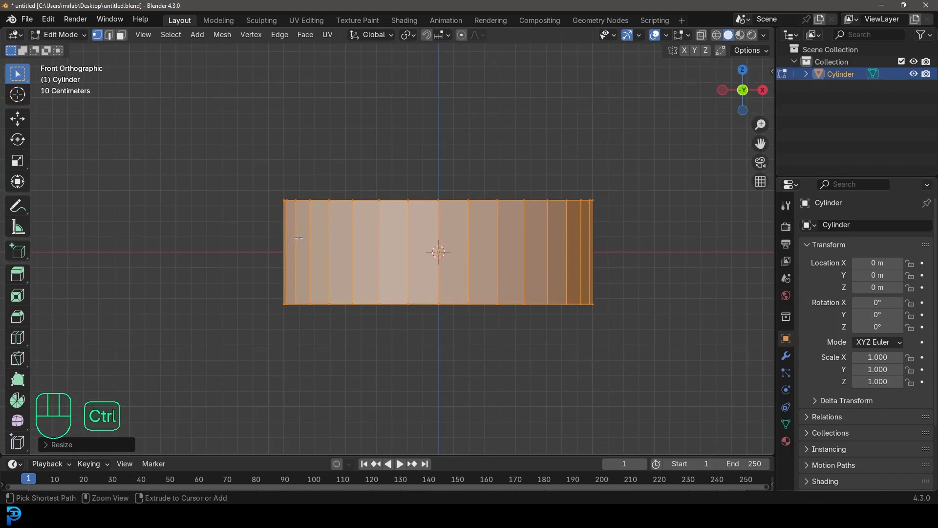
- Add a centred horizontal loop cut around the cylinder and bevel it with one segment and an offset of about 0.223 m
{"action": "key", "text": "ctrl+r"}
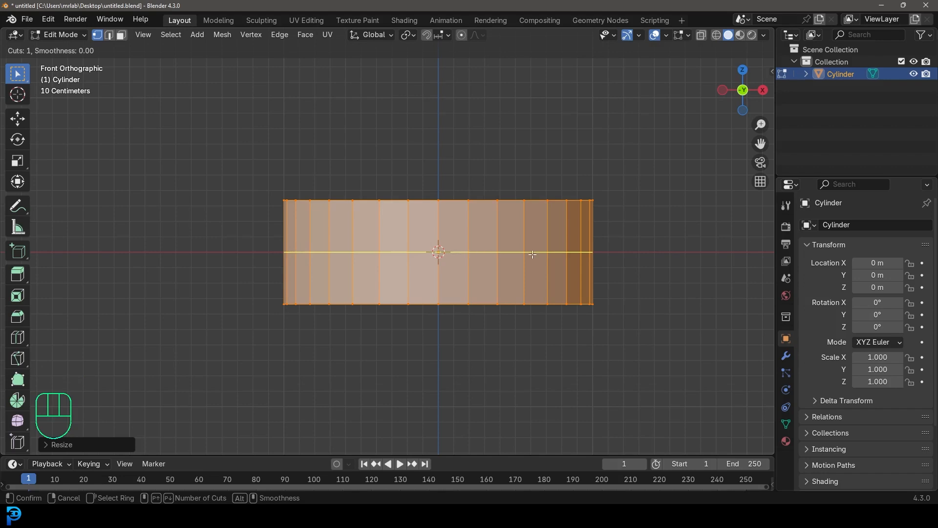
{"action": "left_click", "coordinate": [325, 252]}
{"action": "right_click", "coordinate": [325, 252]}
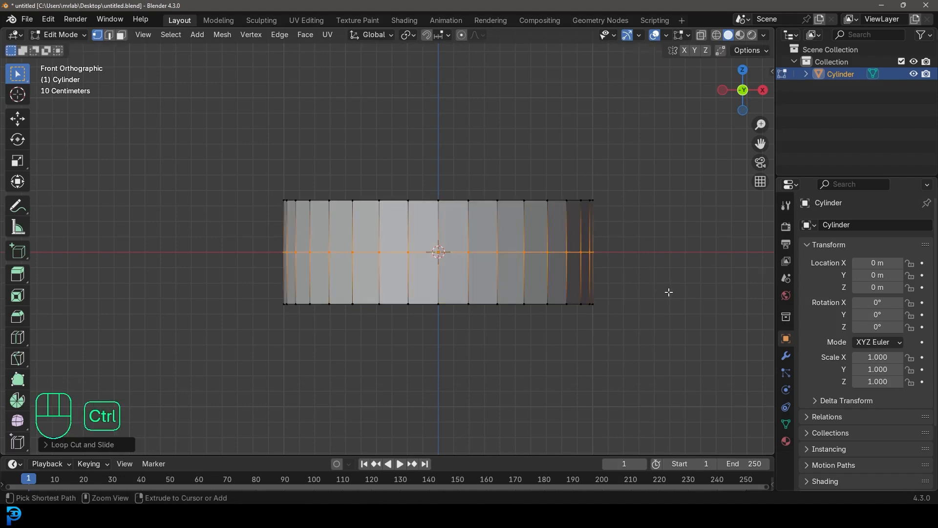
{"action": "key", "text": "ctrl+b"}
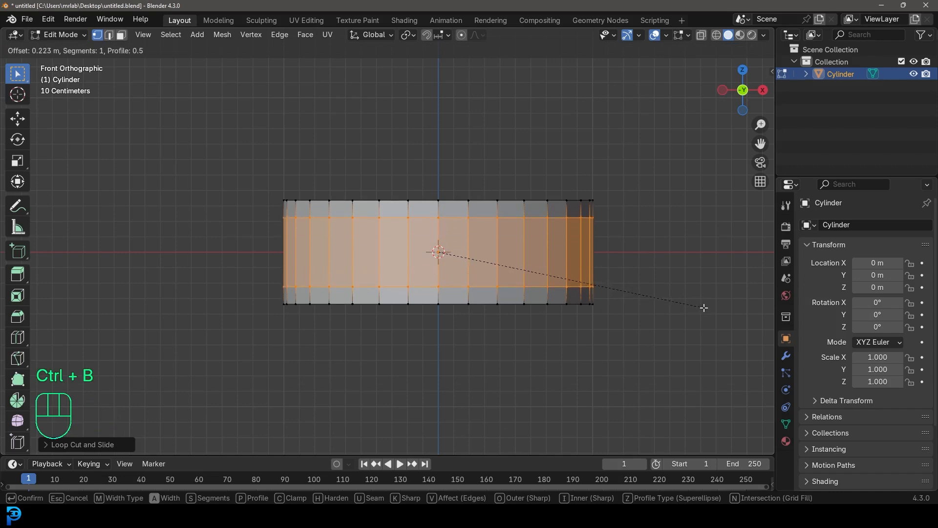
{"action": "left_click", "coordinate": [704, 307]}
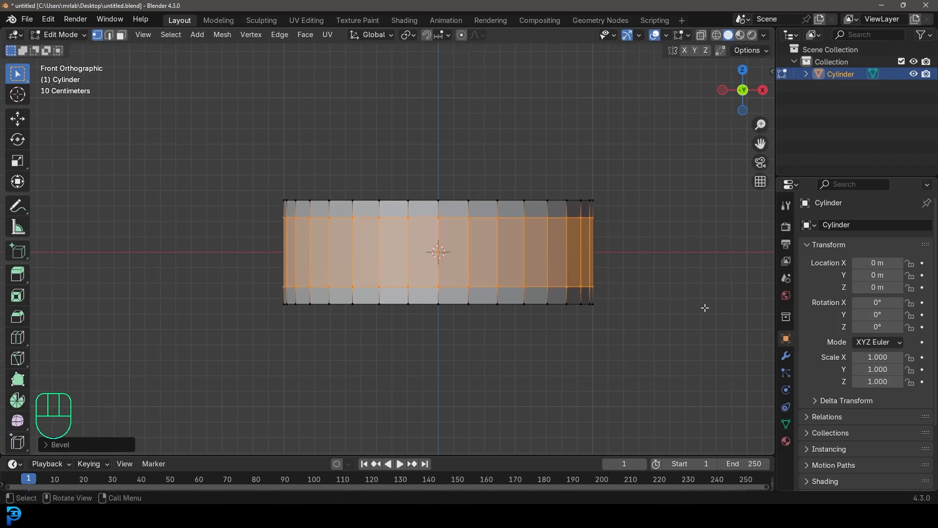
- Extrude the middle face band in place and scale it inward by a factor of about 0.757 to form a recessed waist
{"action": "key", "text": "e"}
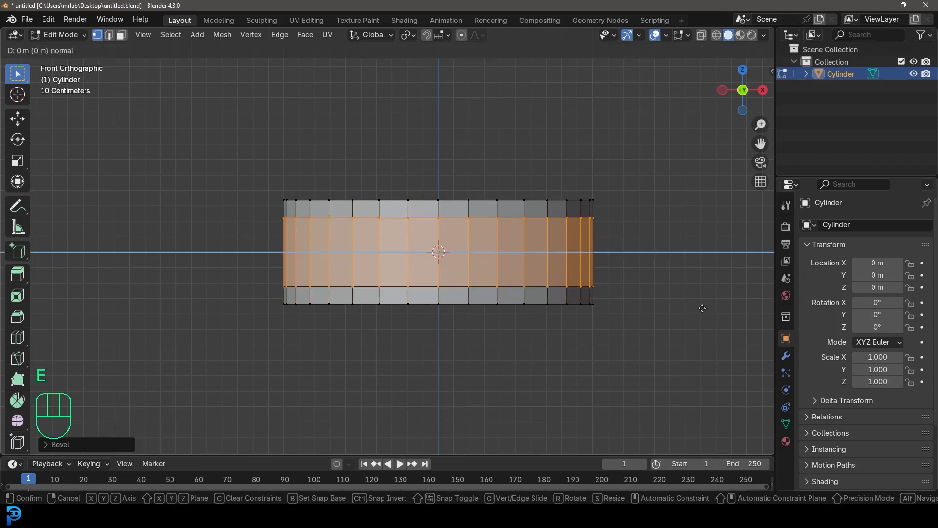
{"action": "left_click", "coordinate": [705, 292]}
{"action": "key", "text": "s"}
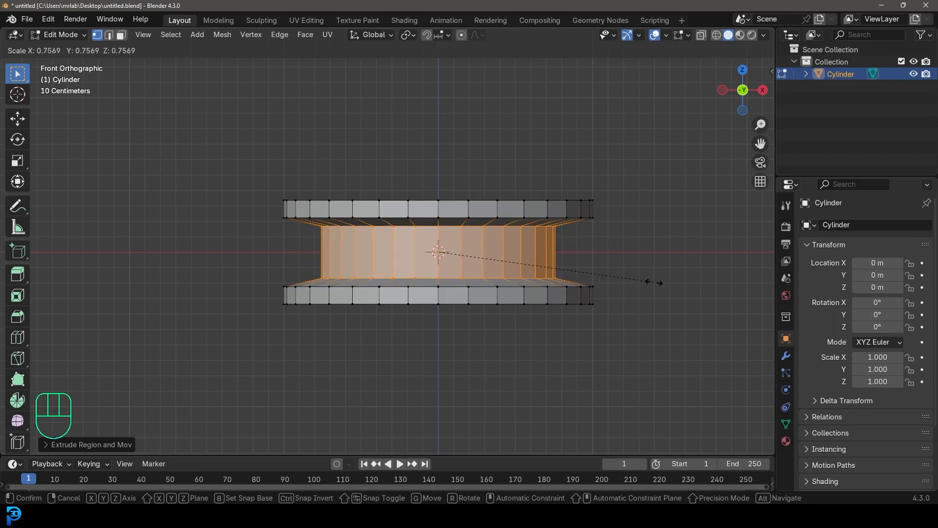
{"action": "left_click", "coordinate": [653, 281]}
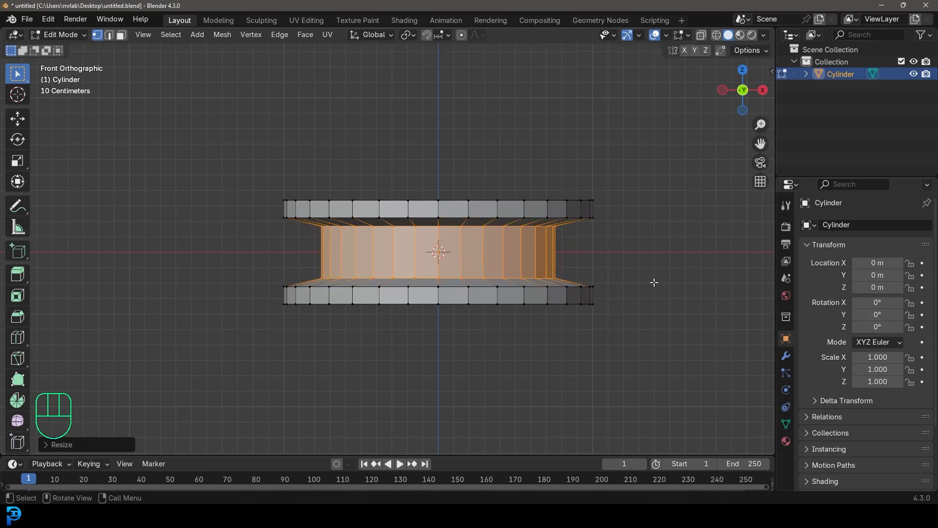
- Bevel the upper and lower edge loops of the recessed waist with three segments and an offset of about 0.128 m
{"action": "left_click", "coordinate": [108, 36]}
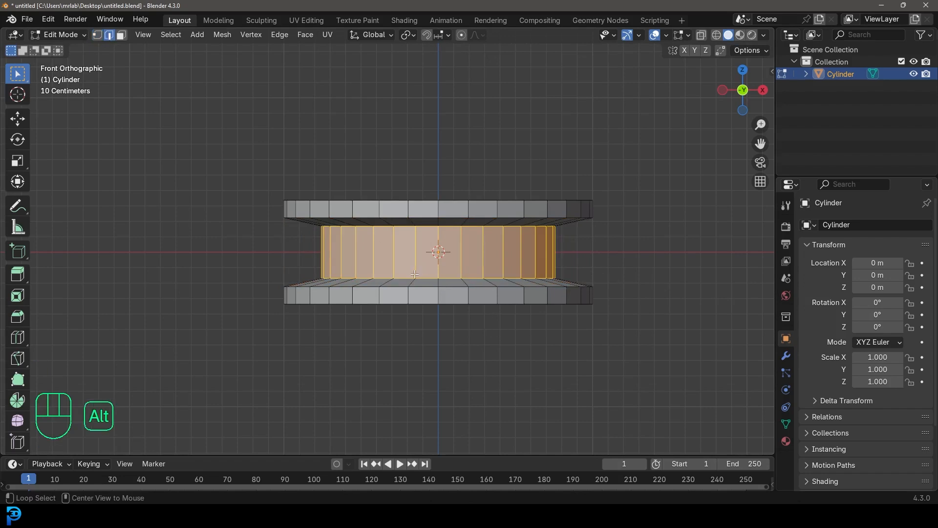
{"action": "key", "text": "alt+a"}
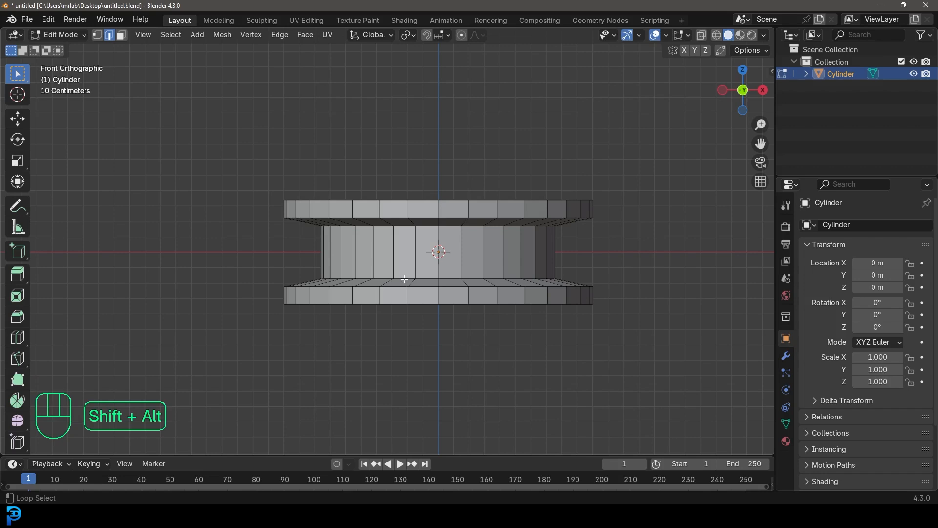
{"action": "left_click", "coordinate": [404, 279], "text": "alt+shift"}
{"action": "left_click", "coordinate": [404, 219], "text": "alt+shift"}
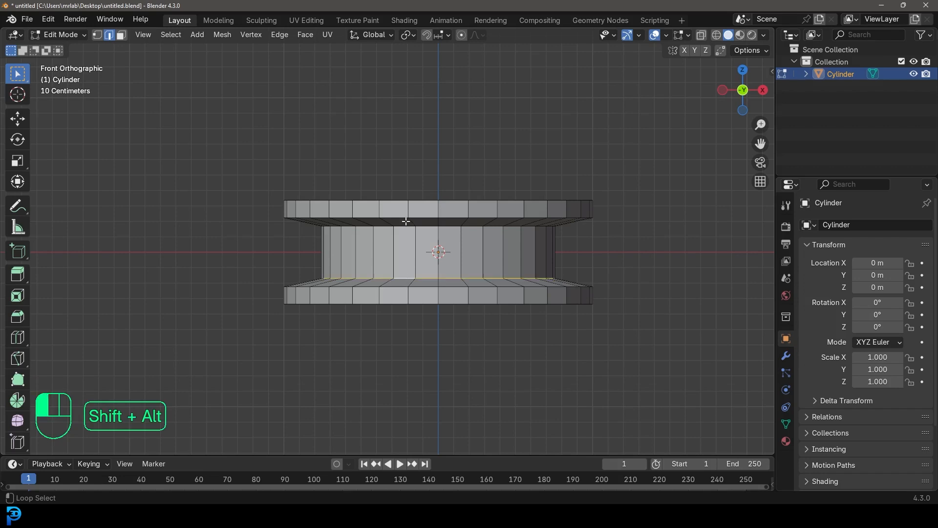
{"action": "key", "text": "ctrl+z"}
{"action": "left_click", "coordinate": [405, 226], "text": "alt+shift"}
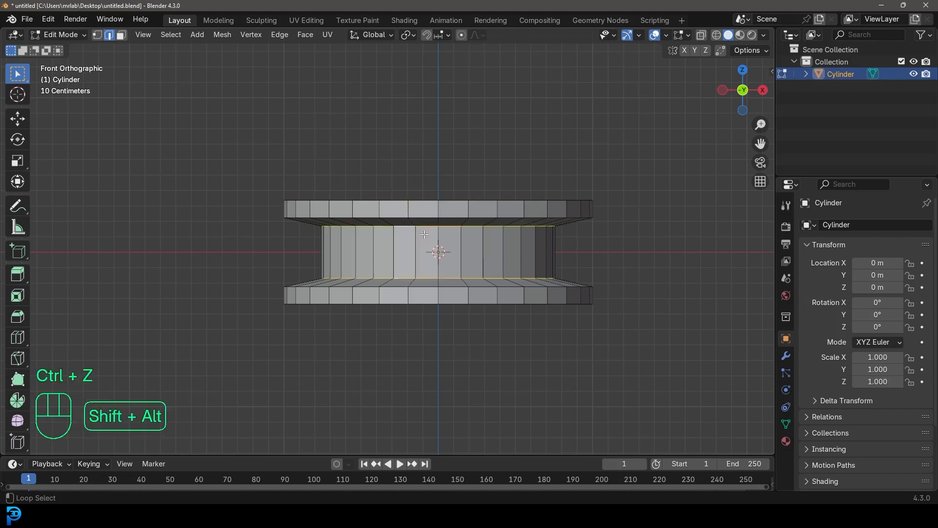
{"action": "scroll", "coordinate": [406, 228], "scroll_direction": "up", "scroll_amount": 4}
{"action": "middle_click_drag", "start_coordinate": [415, 315], "coordinate": [493, 295]}
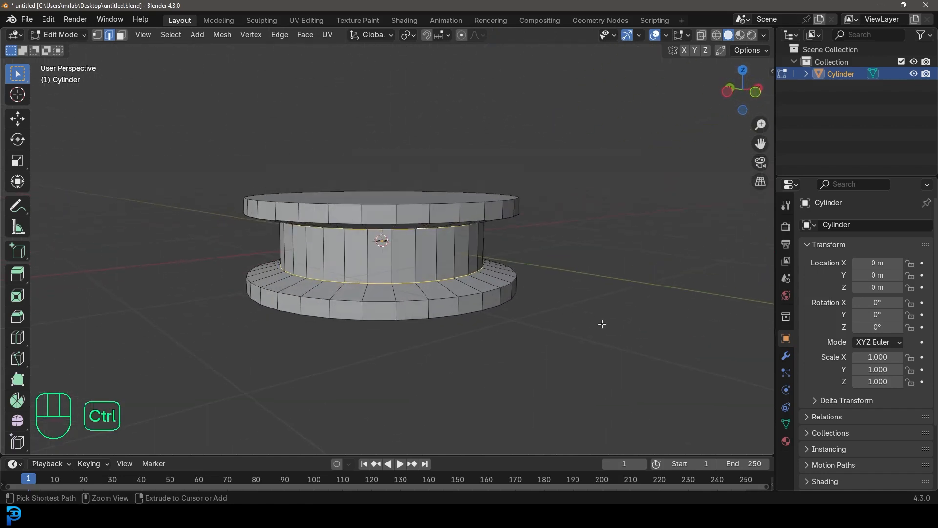
{"action": "key", "text": "ctrl+b"}
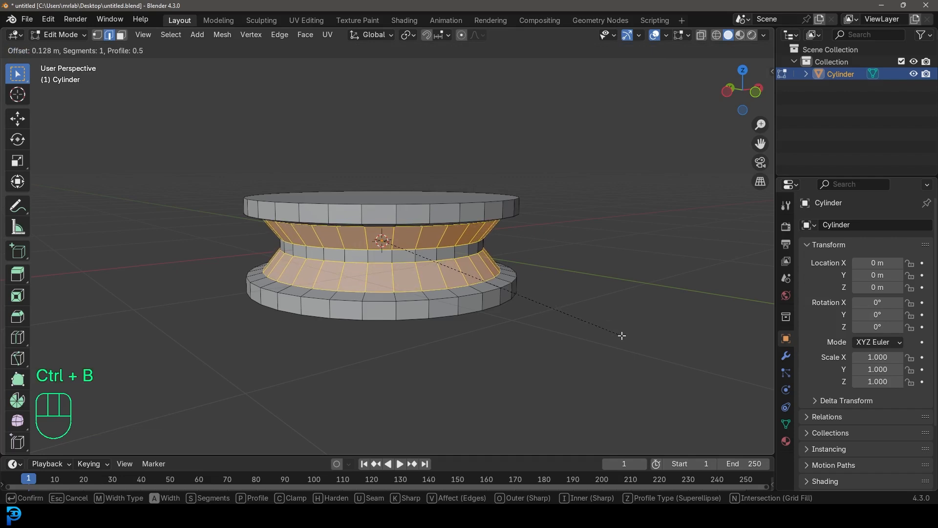
{"action": "scroll", "coordinate": [619, 334], "scroll_direction": "up", "scroll_amount": 2}
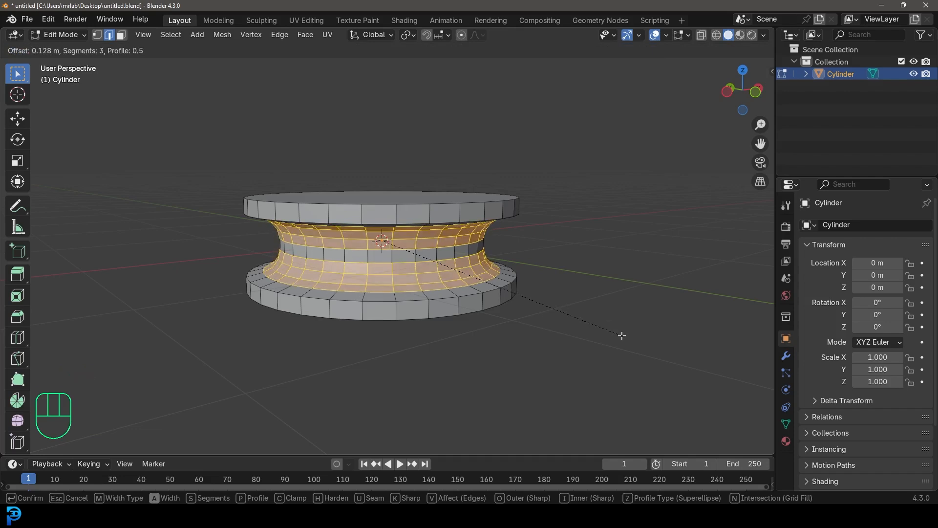
{"action": "left_click", "coordinate": [621, 335]}
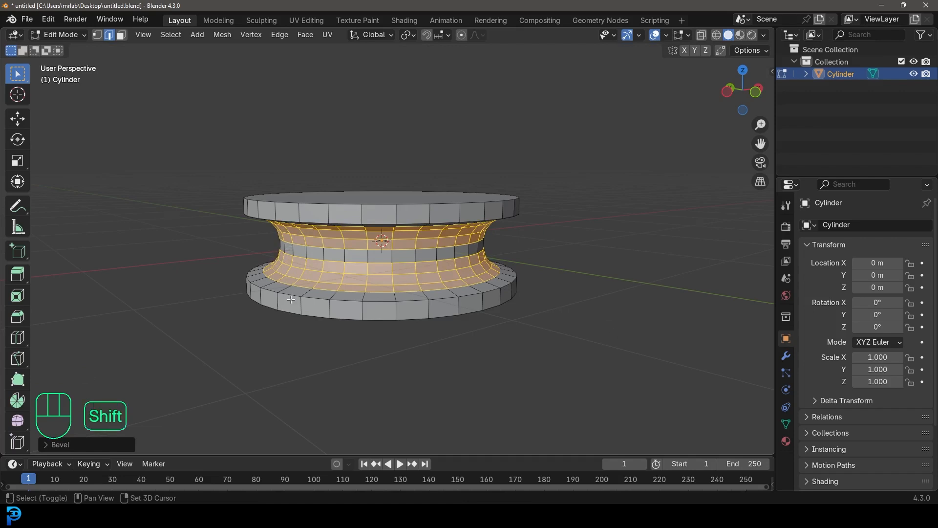
- Bevel the lower flange's upper edge loop about 0.036 m wide with three segments and a shape of about 0.042
{"action": "scroll", "coordinate": [290, 243], "scroll_direction": "up", "scroll_amount": 2}
{"action": "key", "text": "alt+a"}
{"action": "scroll", "coordinate": [307, 280], "scroll_direction": "up", "scroll_amount": 1}
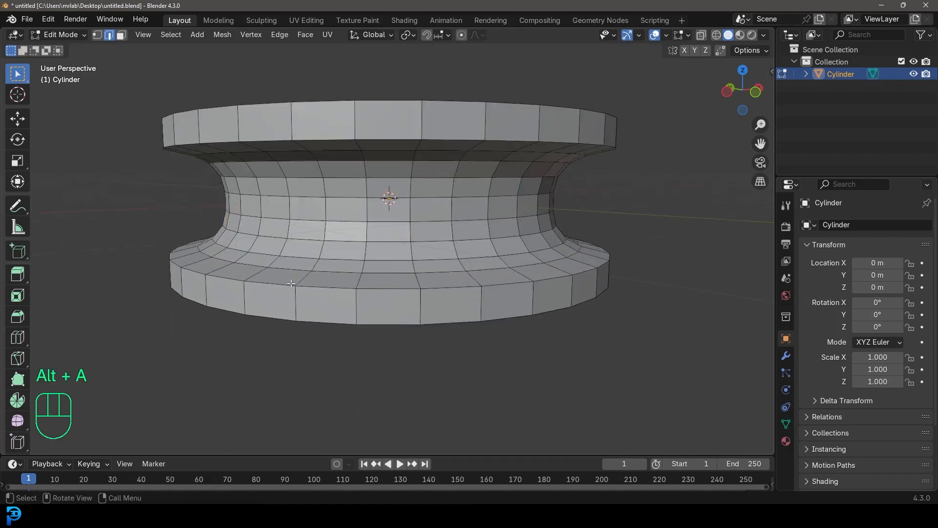
{"action": "left_click", "coordinate": [290, 283], "text": "alt+shift"}
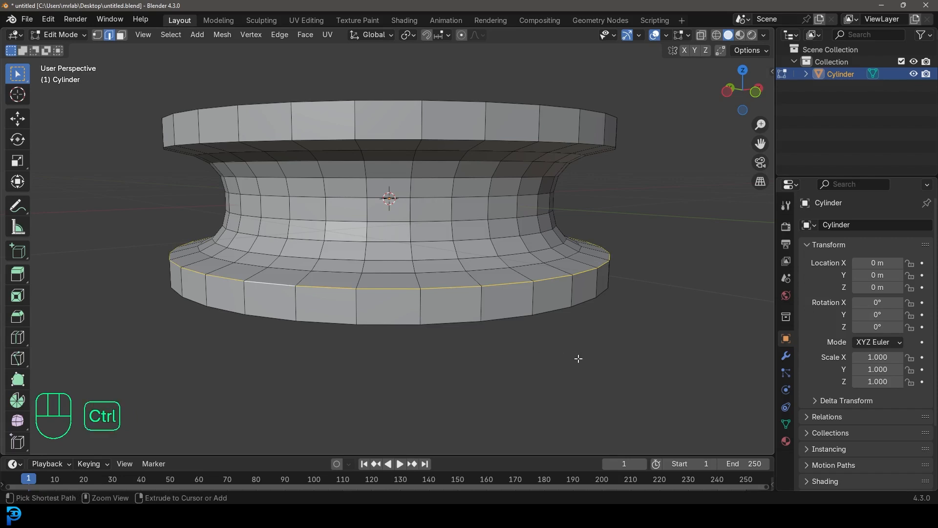
{"action": "key", "text": "ctrl+b"}
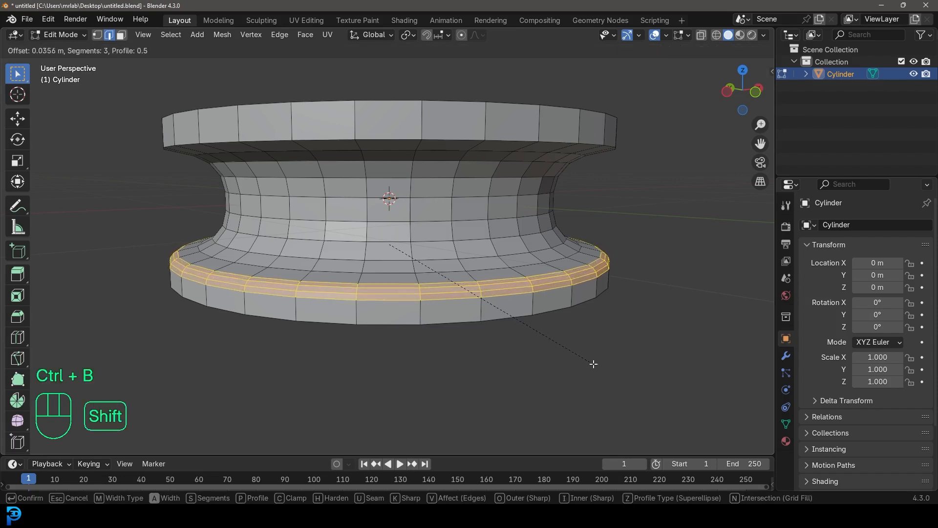
{"action": "left_click", "coordinate": [593, 364]}
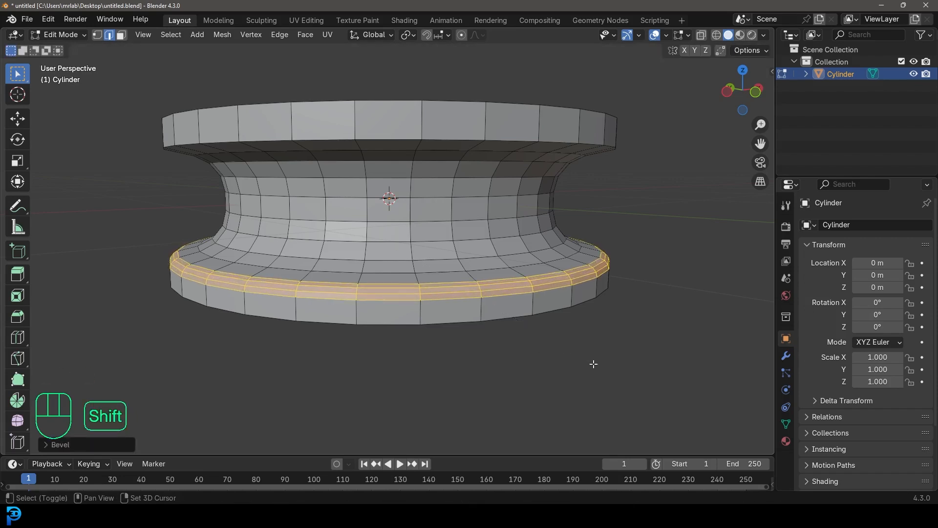
{"action": "left_click", "coordinate": [43, 445]}
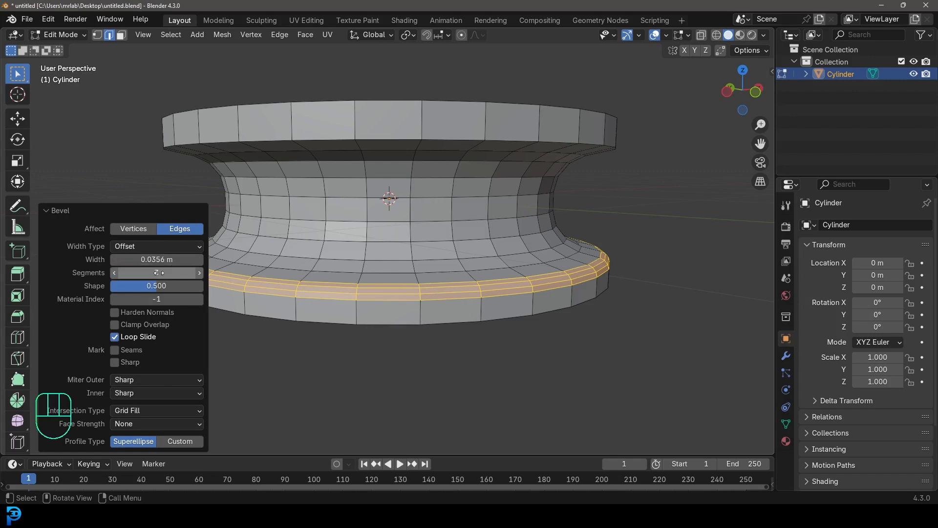
{"action": "left_click_drag", "start_coordinate": [151, 283], "coordinate": [109, 283]}
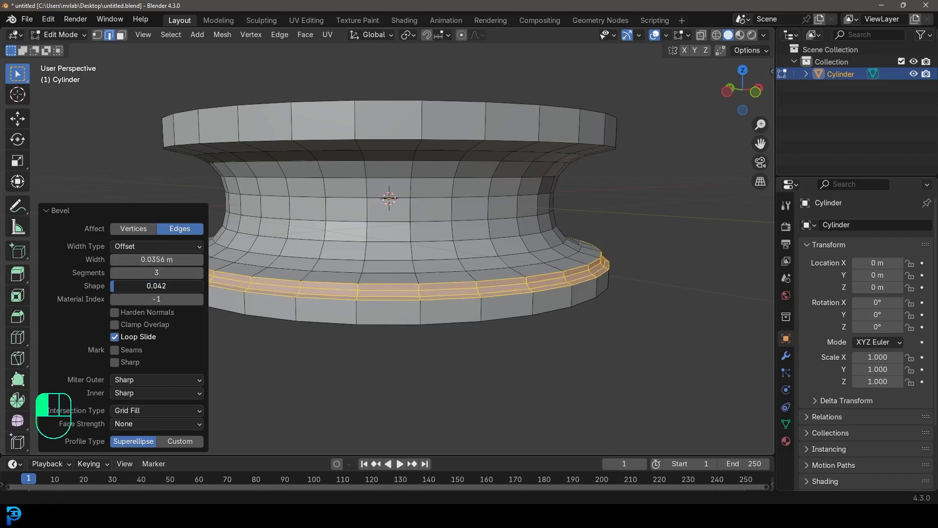
- Bevel the two edge loops bordering the lower flange's stepped moulding about 0.0033 m wide with two segments and a shape of about 0.844
{"action": "middle_click_drag", "start_coordinate": [432, 375], "coordinate": [286, 192]}
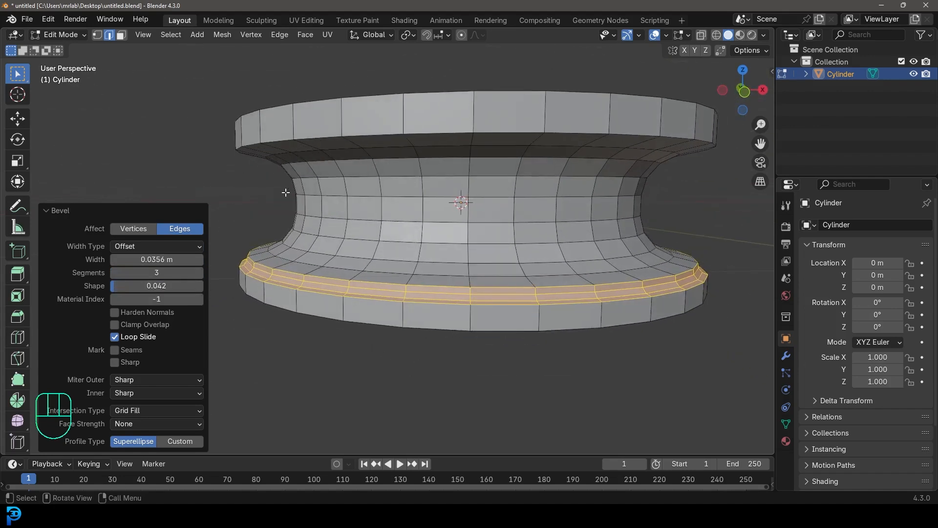
{"action": "scroll", "coordinate": [276, 289], "scroll_direction": "up", "scroll_amount": 5}
{"action": "key", "text": "alt+a"}
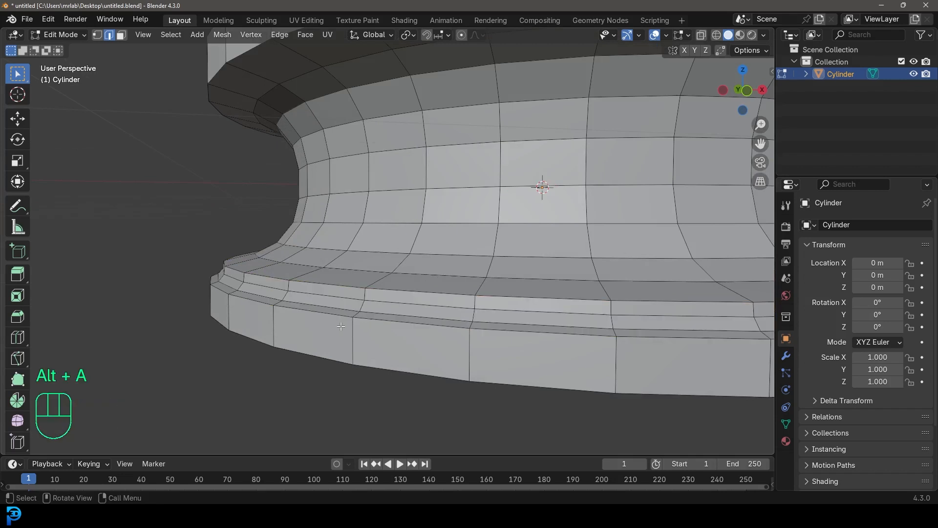
{"action": "left_click", "coordinate": [326, 315], "text": "alt+shift"}
{"action": "left_click", "coordinate": [332, 285], "text": "alt+shift"}
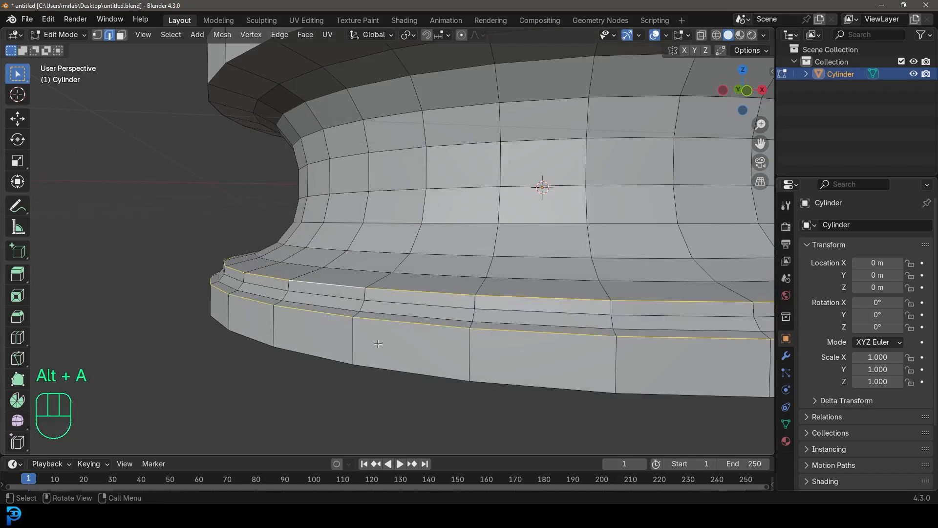
{"action": "key", "text": "ctrl+b"}
{"action": "scroll", "coordinate": [333, 350], "scroll_direction": "up", "scroll_amount": 2}
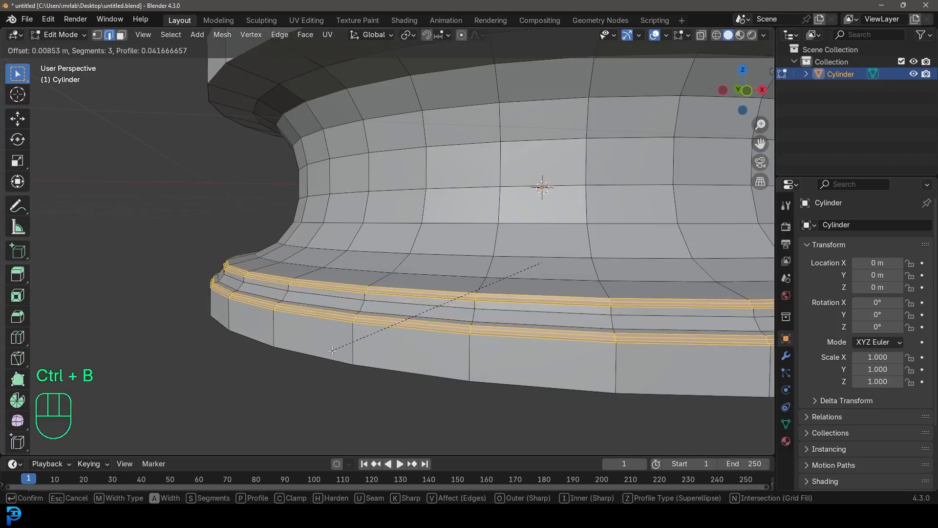
{"action": "scroll", "coordinate": [333, 350], "scroll_direction": "down", "scroll_amount": 1}
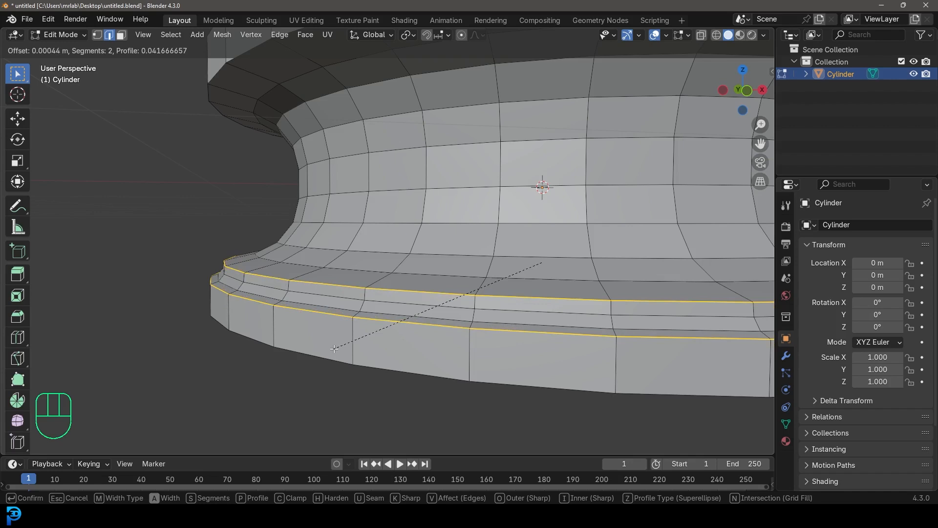
{"action": "left_click", "coordinate": [332, 348]}
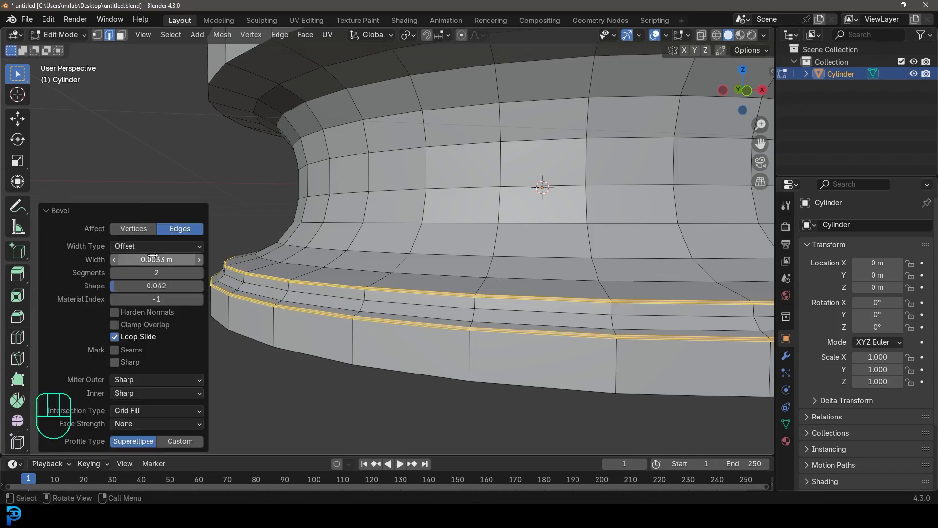
{"action": "left_click_drag", "start_coordinate": [141, 286], "coordinate": [189, 286]}
- Bevel the top flange's upper and lower rim edge loops with three segments and a width of about 0.04 m
{"action": "scroll", "coordinate": [316, 322], "scroll_direction": "up", "scroll_amount": 4}
{"action": "middle_click_drag", "start_coordinate": [360, 324], "coordinate": [362, 391]}
{"action": "scroll", "coordinate": [307, 322], "scroll_direction": "down", "scroll_amount": 2}
{"action": "scroll", "coordinate": [362, 391], "scroll_direction": "up", "scroll_amount": 1, "text": "alt"}
{"action": "key", "text": "alt+a"}
{"action": "left_click", "coordinate": [383, 204], "text": "alt+shift"}
{"action": "left_click", "coordinate": [382, 169], "text": "alt+shift"}
{"action": "middle_click_drag", "start_coordinate": [383, 168], "coordinate": [601, 255]}
{"action": "key", "text": "ctrl+b"}
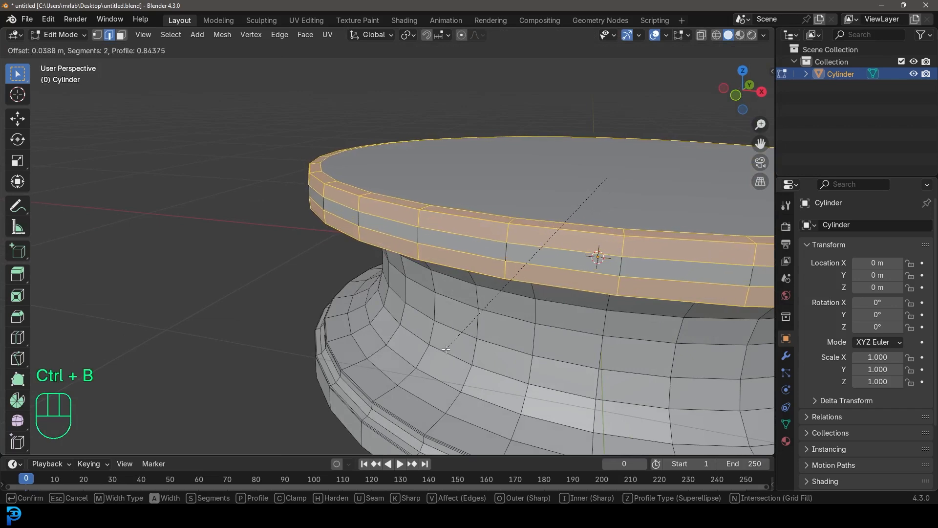
{"action": "scroll", "coordinate": [445, 349], "scroll_direction": "down", "scroll_amount": 1}
{"action": "scroll", "coordinate": [446, 349], "scroll_direction": "up", "scroll_amount": 1}
{"action": "scroll", "coordinate": [445, 350], "scroll_direction": "down", "scroll_amount": 1}
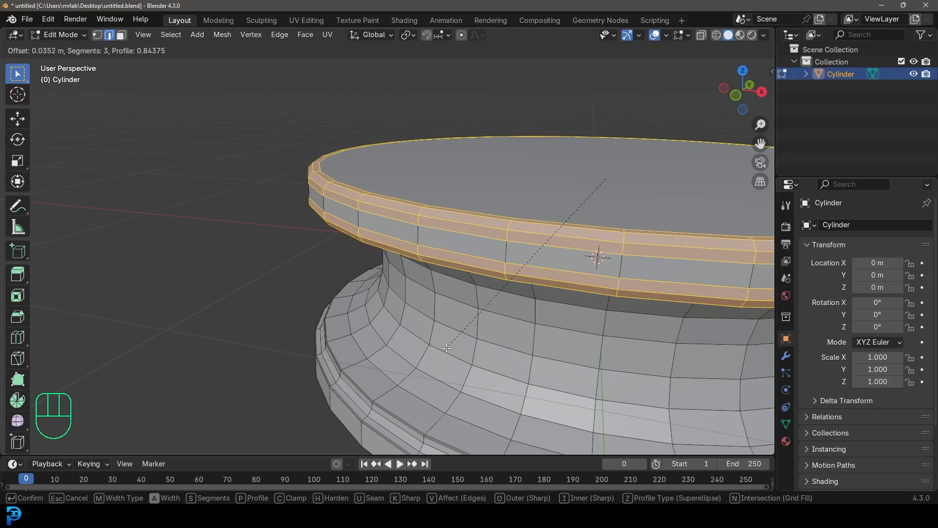
{"action": "left_click", "coordinate": [446, 349]}
- Lower the shape value of the top flange's rim bevel for a rounder profile and clear the selection
{"action": "scroll", "coordinate": [446, 349], "scroll_direction": "down", "scroll_amount": 4}
{"action": "middle_click_drag", "start_coordinate": [446, 350], "coordinate": [435, 240]}
{"action": "scroll", "coordinate": [391, 240], "scroll_direction": "up", "scroll_amount": 4}
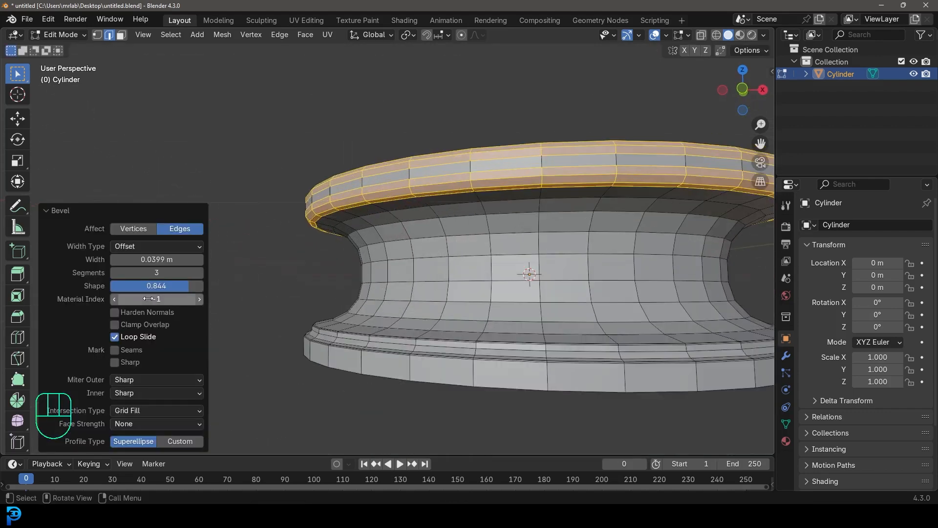
{"action": "left_click_drag", "start_coordinate": [166, 289], "coordinate": [136, 289]}
{"action": "middle_click_drag", "start_coordinate": [466, 191], "coordinate": [437, 242]}
{"action": "scroll", "coordinate": [459, 239], "scroll_direction": "down", "scroll_amount": 3}
{"action": "key", "text": "alt+a"}
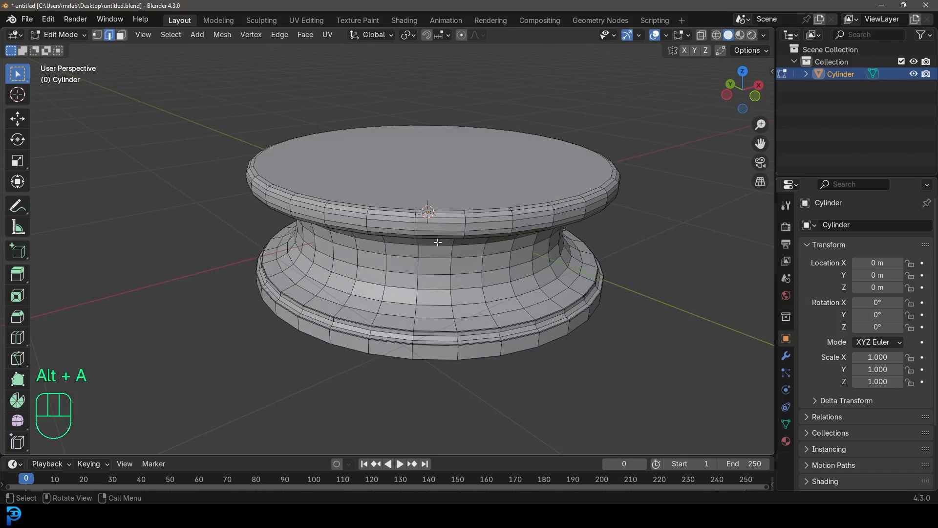
- Inset the base's top face by about 0.07 m and lower the inset face about 0.025 m along Z
{"action": "middle_click_drag", "start_coordinate": [449, 197], "coordinate": [460, 188]}
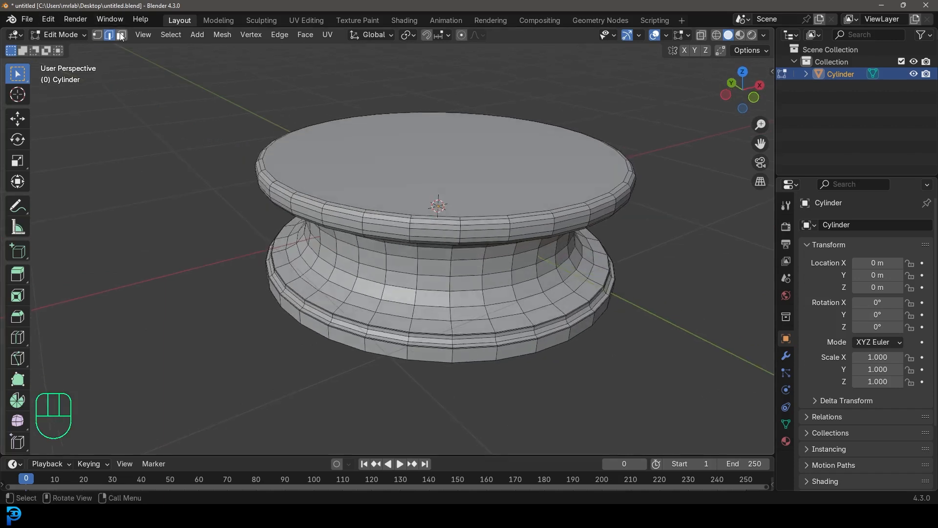
{"action": "left_click", "coordinate": [395, 162]}
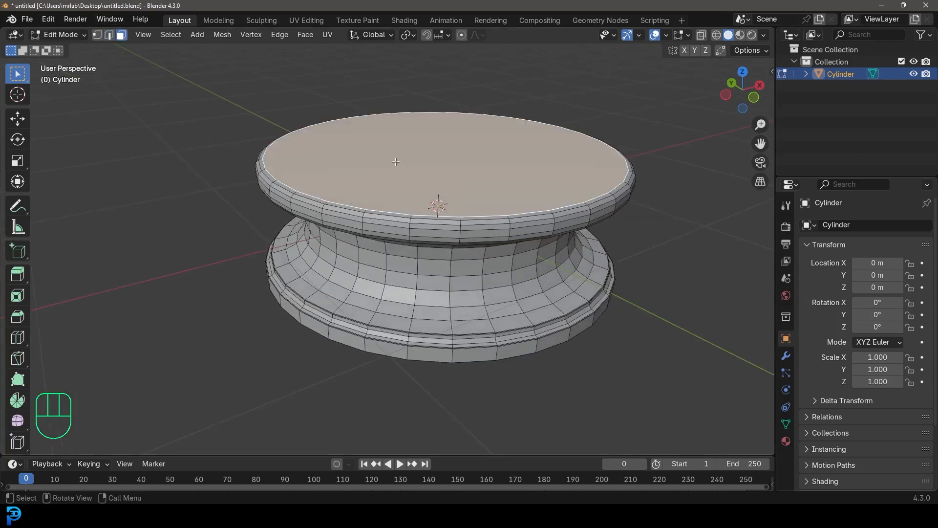
{"action": "key", "text": "i"}
{"action": "left_click", "coordinate": [591, 311]}
{"action": "key", "text": "g"}
{"action": "key", "text": "z"}
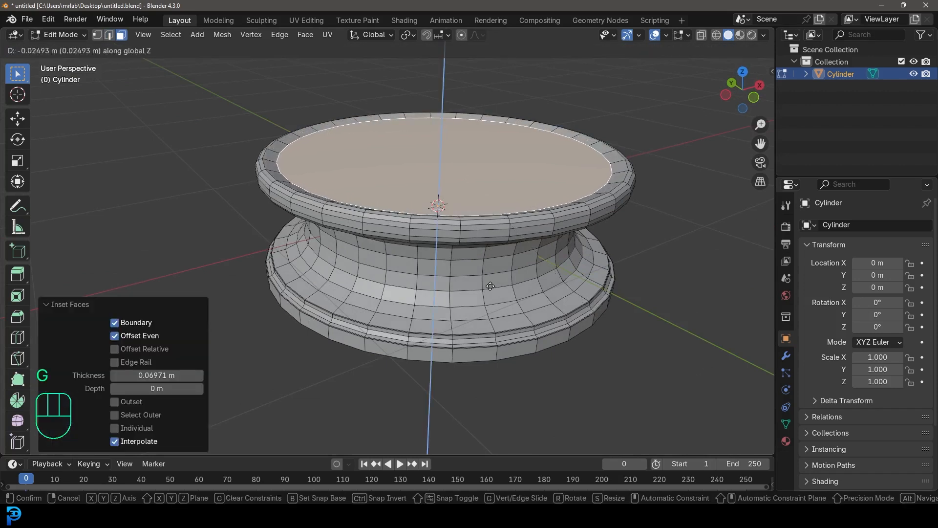
{"action": "left_click", "coordinate": [490, 282]}
- Extrude the inset top face scaled to about 0.824, lower it about 0.2 m along Z, and scale it by about 0.844
{"action": "key", "text": "e"}
{"action": "key", "text": "s"}
{"action": "left_click", "coordinate": [493, 281]}
{"action": "key", "text": "g"}
{"action": "key", "text": "z"}
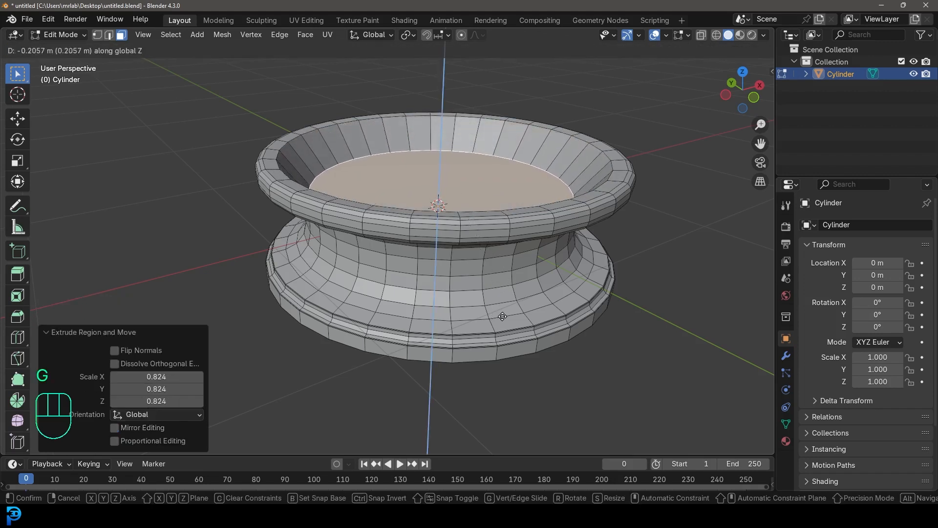
{"action": "left_click", "coordinate": [505, 312]}
{"action": "key", "text": "s"}
{"action": "left_click", "coordinate": [520, 302]}
- Extrude the recessed top face down about 0.2 m and scale it inward by a factor of about 0.739
{"action": "key", "text": "e"}
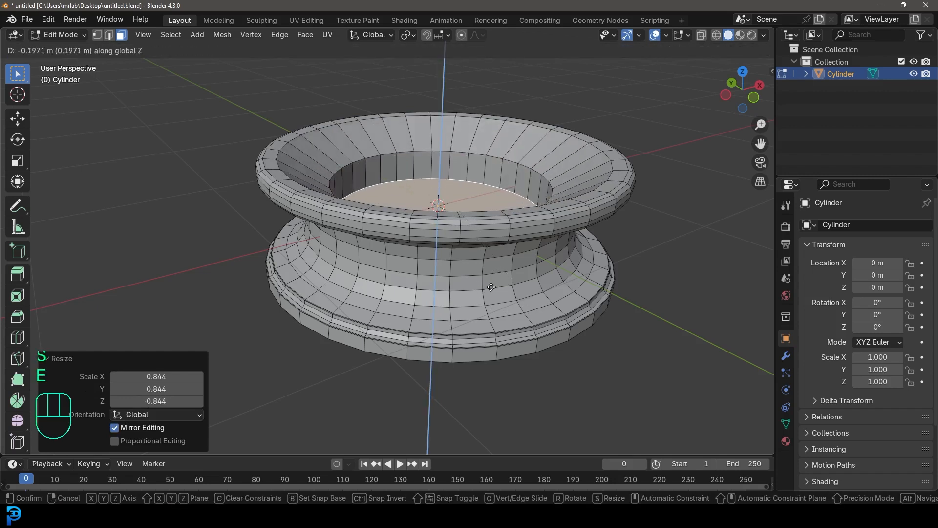
{"action": "left_click", "coordinate": [492, 283]}
{"action": "key", "text": "s"}
{"action": "left_click", "coordinate": [509, 282]}
- Select the underside face of the base and inset it by about 0.013 m
{"action": "middle_click_drag", "start_coordinate": [409, 205], "coordinate": [410, 120]}
{"action": "scroll", "coordinate": [439, 232], "scroll_direction": "down", "scroll_amount": 4}
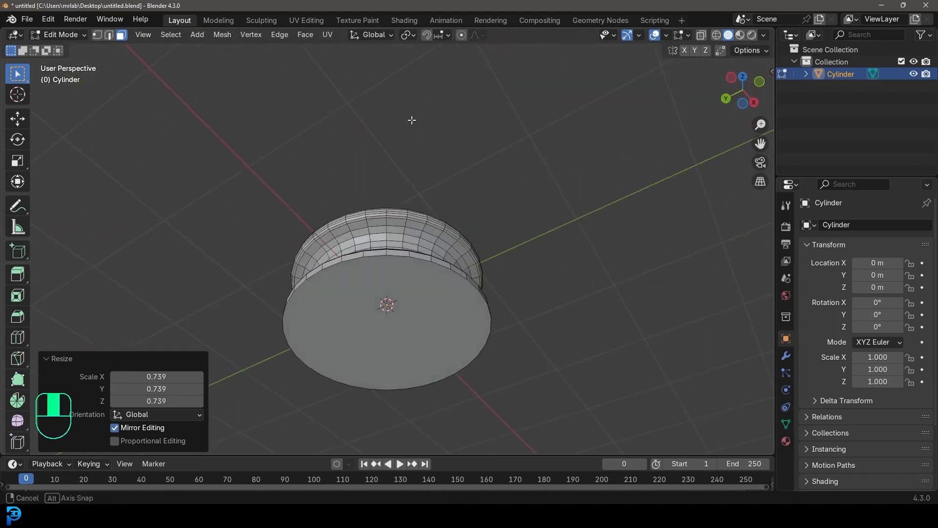
{"action": "scroll", "coordinate": [405, 220], "scroll_direction": "up", "scroll_amount": 3}
{"action": "left_click", "coordinate": [404, 303]}
{"action": "scroll", "coordinate": [508, 310], "scroll_direction": "down", "scroll_amount": 1}
{"action": "scroll", "coordinate": [615, 297], "scroll_direction": "up", "scroll_amount": 1}
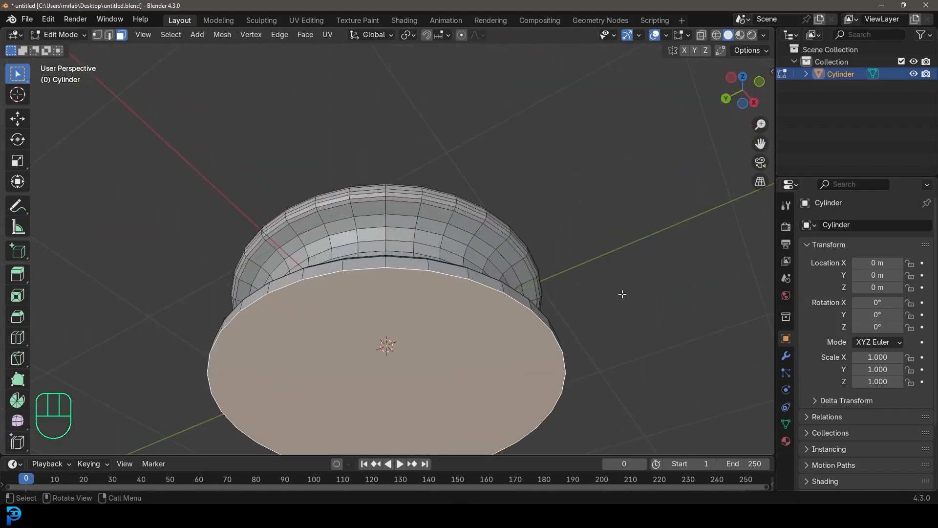
{"action": "key", "text": "i"}
{"action": "left_click", "coordinate": [619, 290]}
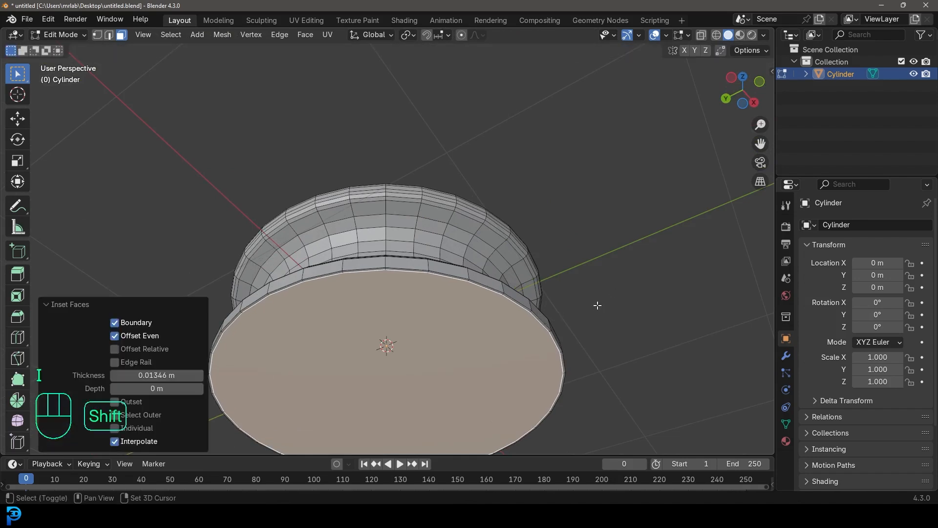
- Inset the underside face again and move it up along Z to recess the bottom of the base
{"action": "middle_click_drag", "start_coordinate": [597, 305], "coordinate": [628, 218]}
{"action": "scroll", "coordinate": [628, 218], "scroll_direction": "up", "scroll_amount": 1}
{"action": "key", "text": "i"}
{"action": "left_click", "coordinate": [588, 243]}
{"action": "key", "text": "g"}
{"action": "key", "text": "z"}
{"action": "left_click", "coordinate": [589, 233]}
- In front orthographic view, move the whole mesh up about 0.337 m along Z so its bottom rests on the world origin
{"action": "middle_click_drag", "start_coordinate": [589, 232], "coordinate": [471, 223]}
{"action": "scroll", "coordinate": [470, 224], "scroll_direction": "down", "scroll_amount": 2}
{"action": "key", "text": "KP_1"}
{"action": "key", "text": "a"}
{"action": "middle_click_drag", "start_coordinate": [446, 221], "coordinate": [446, 263], "text": "shift"}
{"action": "key", "text": "g"}
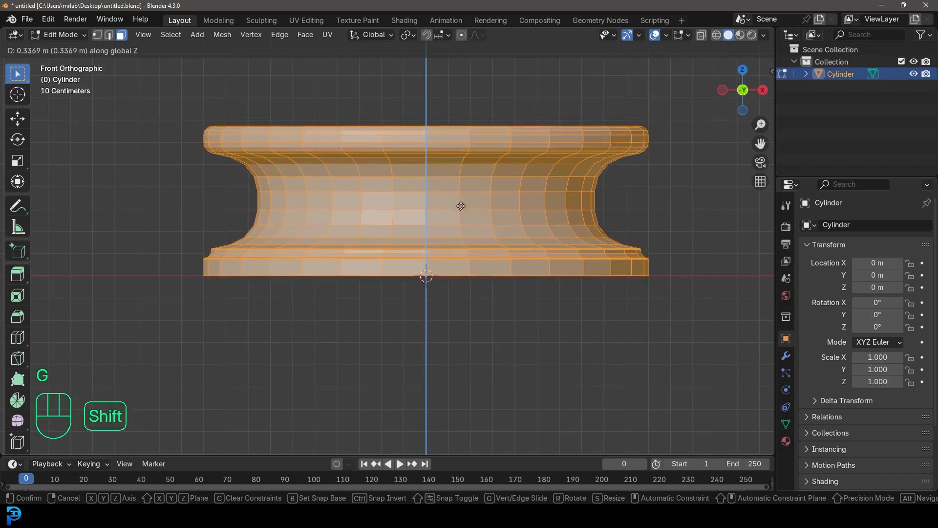
{"action": "left_click", "coordinate": [461, 205]}
- Return to Object Mode and apply Shade Smooth to the snow globe base
{"action": "scroll", "coordinate": [461, 205], "scroll_direction": "down", "scroll_amount": 2}
{"action": "scroll", "coordinate": [461, 206], "scroll_direction": "up", "scroll_amount": 1}
{"action": "middle_click_drag", "start_coordinate": [460, 205], "coordinate": [449, 250]}
{"action": "key", "text": "Tab"}
{"action": "right_click", "coordinate": [517, 163]}
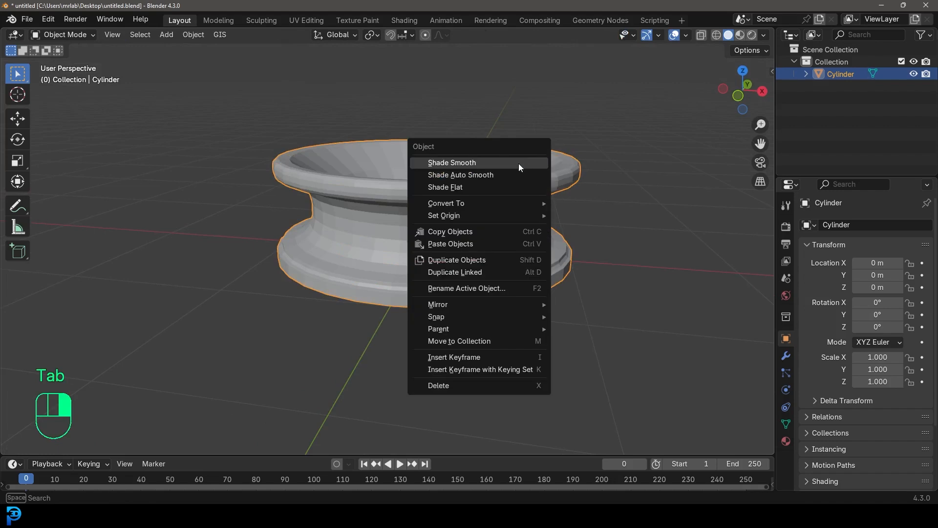
{"action": "left_click", "coordinate": [467, 163]}
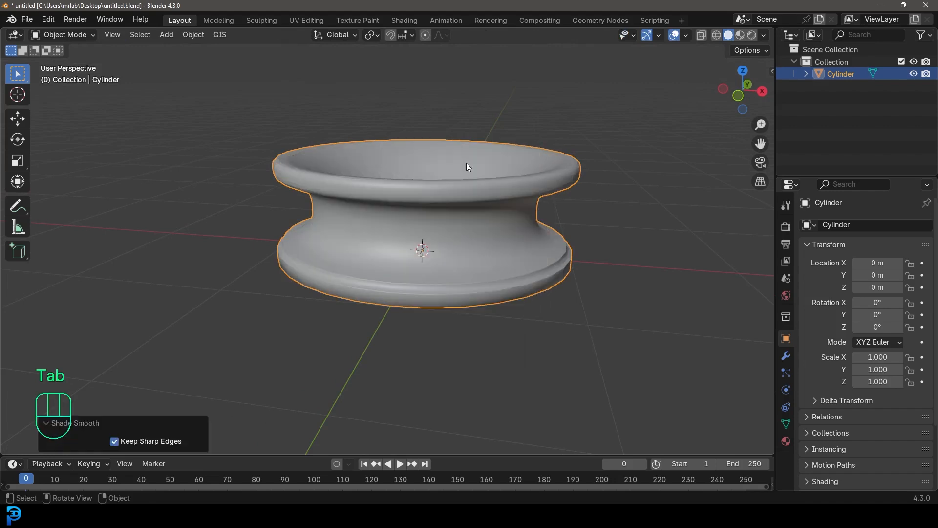
- Add a Subdivision Surface modifier to the snow globe base
{"action": "left_click", "coordinate": [787, 357]}
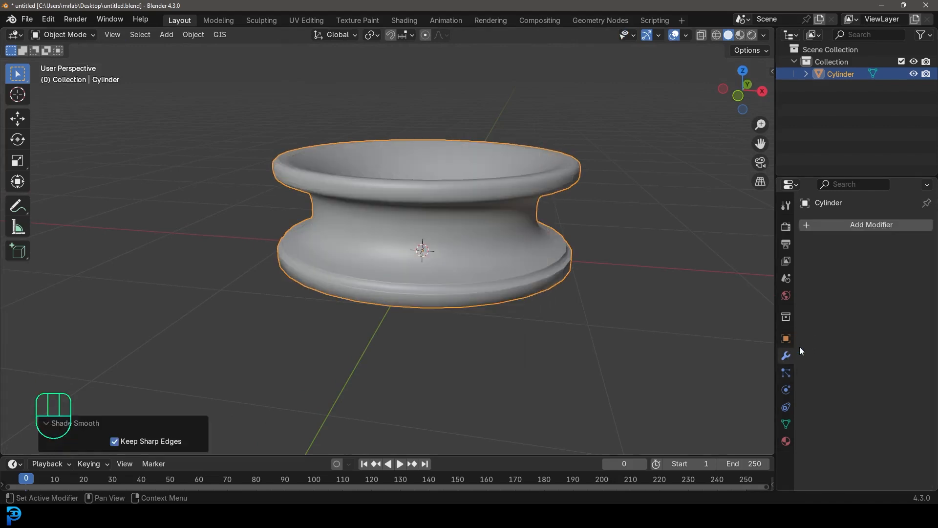
{"action": "left_click", "coordinate": [876, 224]}
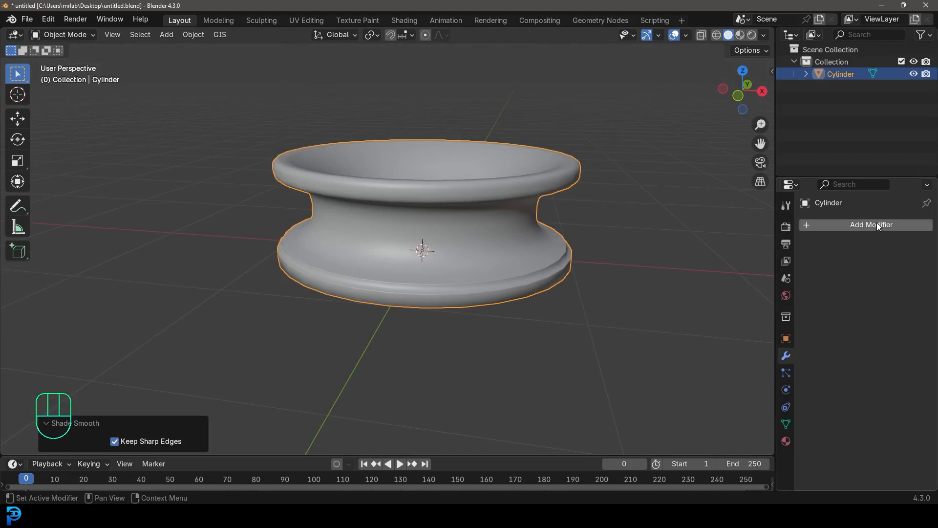
{"action": "left_click", "coordinate": [846, 225]}
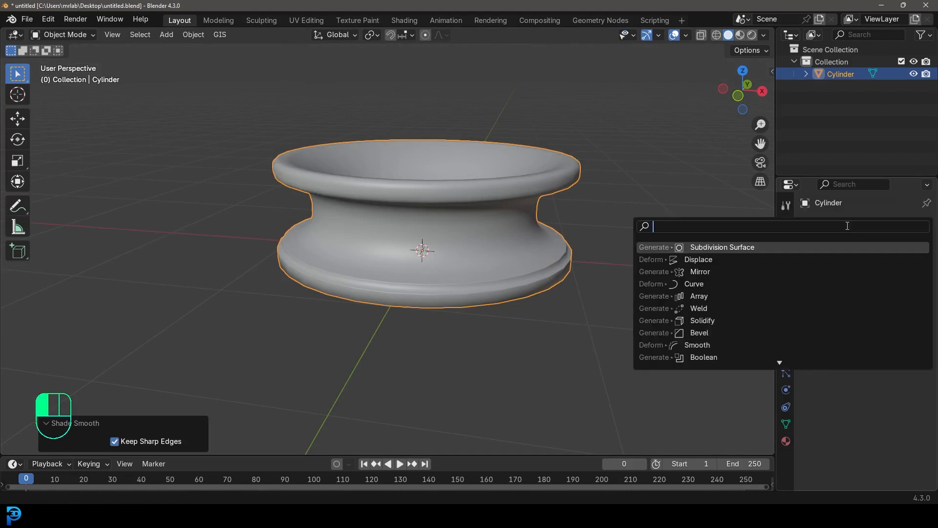
{"action": "type", "text": "sub"}
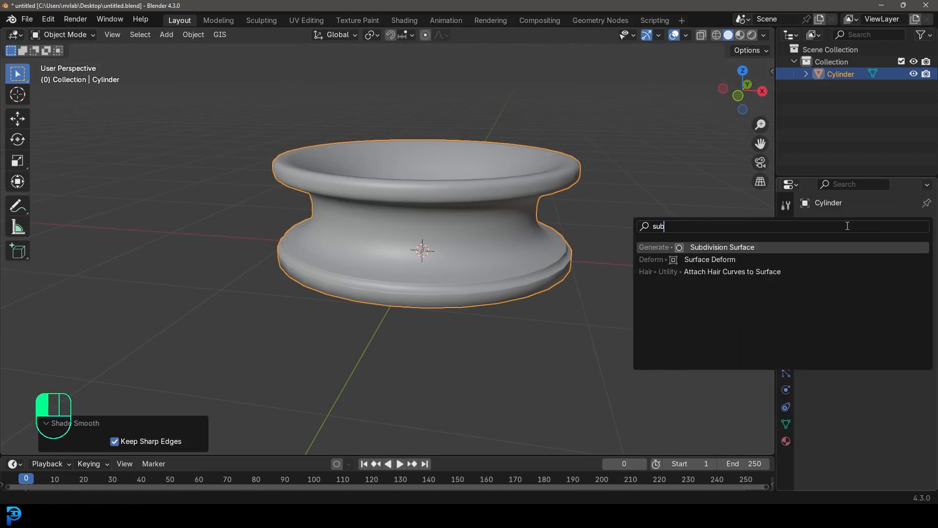
{"action": "left_click", "coordinate": [702, 247]}
- Add a UV sphere at the world origin and raise it about 1.21 m along Z above the base
{"action": "scroll", "coordinate": [537, 250], "scroll_direction": "down", "scroll_amount": 4}
{"action": "middle_click_drag", "start_coordinate": [538, 249], "coordinate": [445, 201]}
{"action": "key", "text": "KP_1"}
{"action": "key", "text": "alt+a"}
{"action": "scroll", "coordinate": [445, 202], "scroll_direction": "up", "scroll_amount": 4}
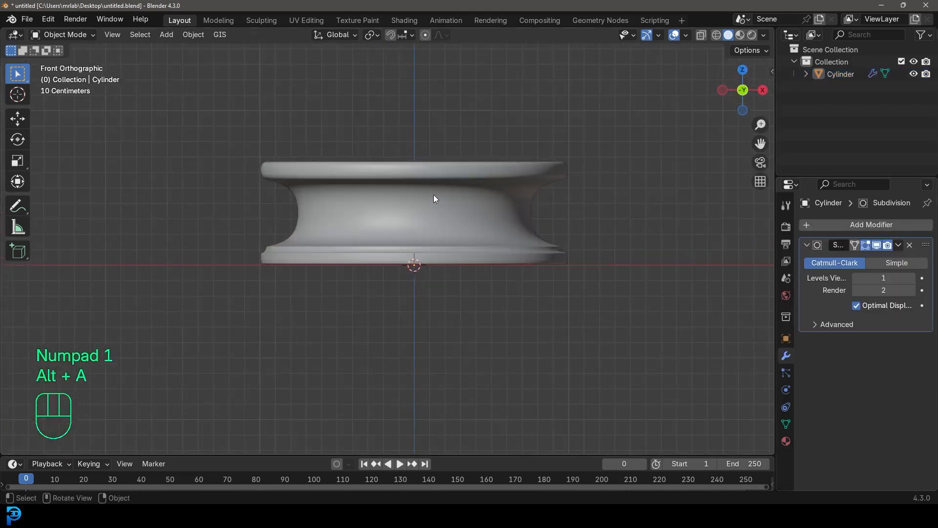
{"action": "middle_click_drag", "start_coordinate": [470, 192], "coordinate": [464, 248], "text": "shift"}
{"action": "scroll", "coordinate": [464, 248], "scroll_direction": "up", "scroll_amount": 2}
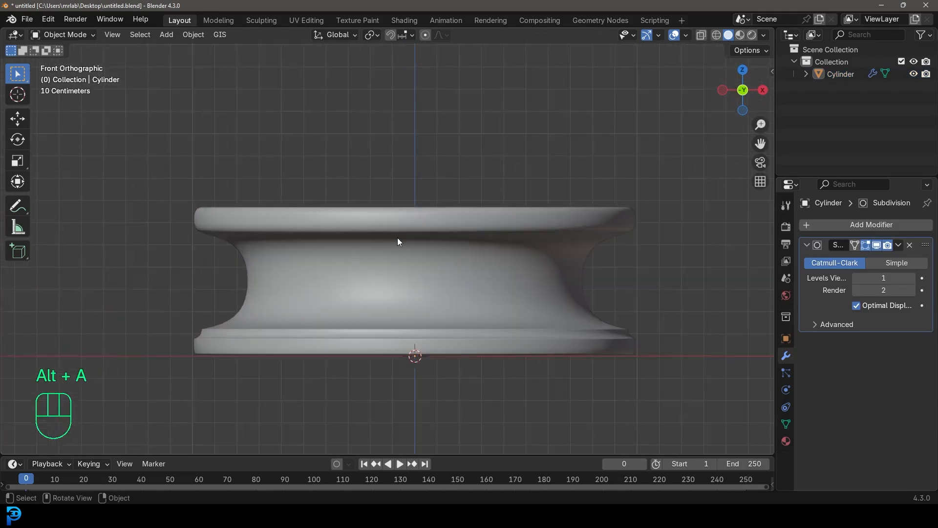
{"action": "scroll", "coordinate": [397, 238], "scroll_direction": "down", "scroll_amount": 4}
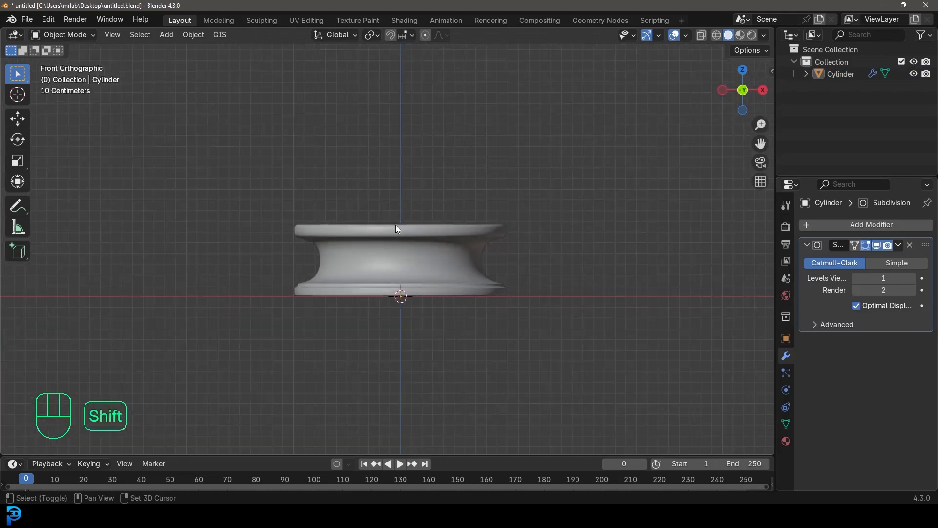
{"action": "key", "text": "shift+a"}
{"action": "mouse_move", "coordinate": [395, 225]}
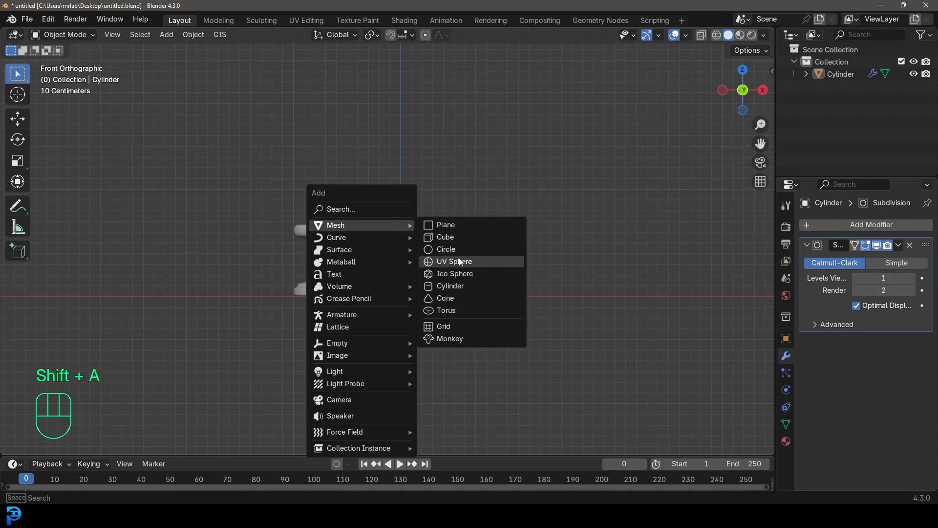
{"action": "left_click", "coordinate": [491, 260]}
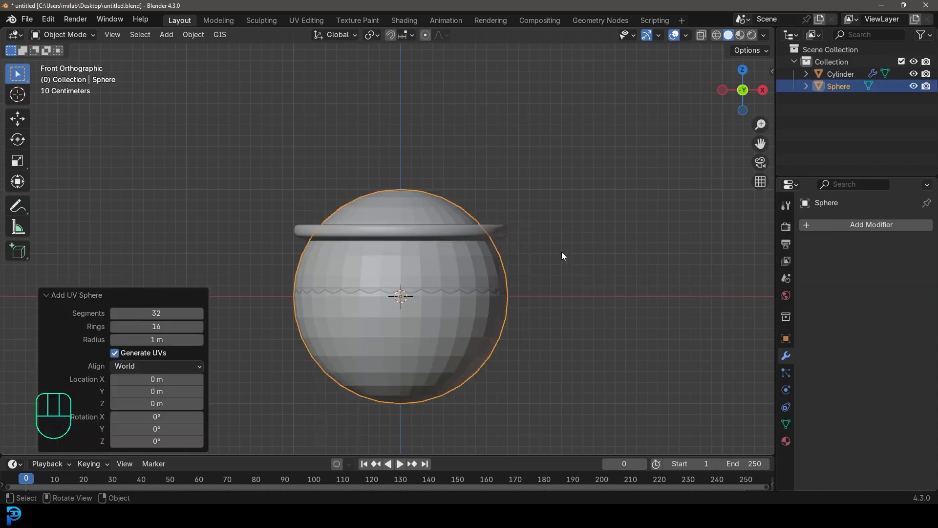
{"action": "key", "text": "g"}
{"action": "key", "text": "z"}
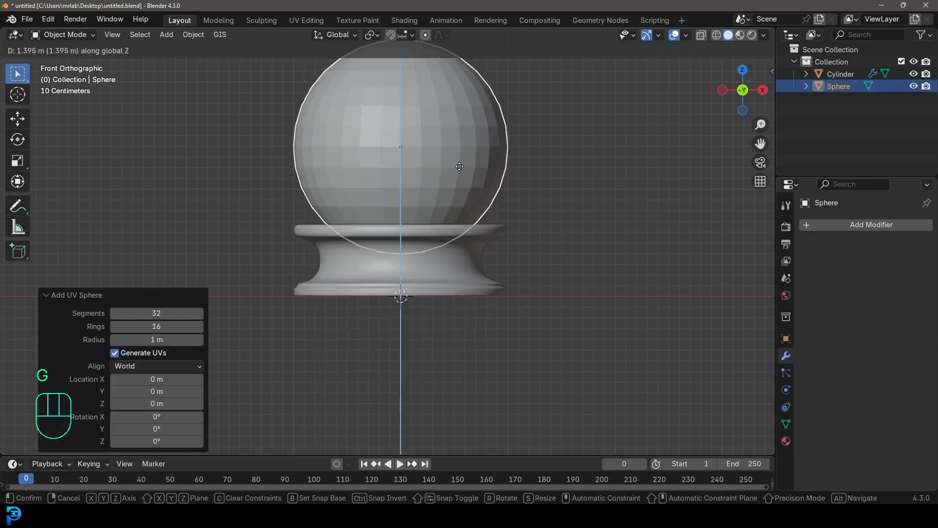
{"action": "left_click", "coordinate": [440, 193]}
- Fine-tune the sphere's height along Z so it sits in the base's upper rim and apply Shade Smooth to it
{"action": "middle_click_drag", "start_coordinate": [393, 206], "coordinate": [304, 253]}
{"action": "key", "text": "g"}
{"action": "key", "text": "z"}
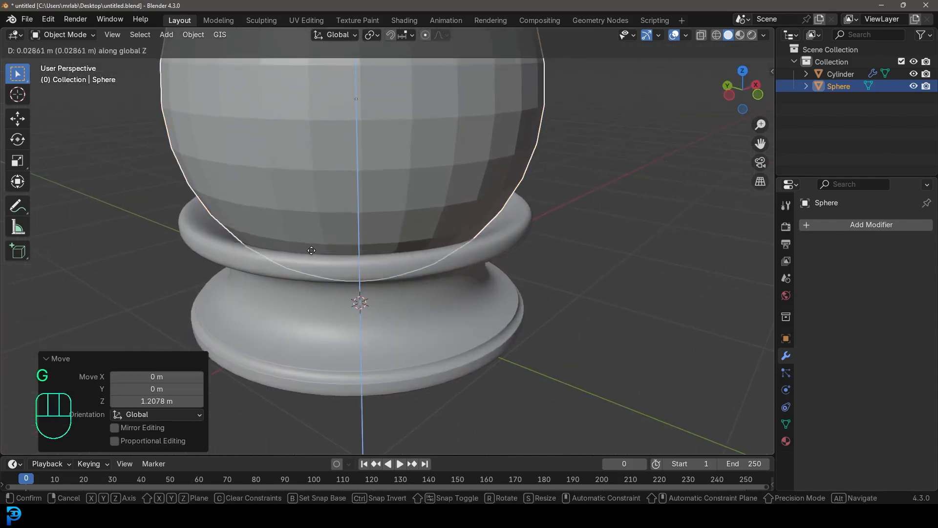
{"action": "left_click", "coordinate": [312, 254]}
{"action": "scroll", "coordinate": [371, 186], "scroll_direction": "down", "scroll_amount": 5}
{"action": "right_click", "coordinate": [383, 158]}
{"action": "left_click", "coordinate": [384, 157]}
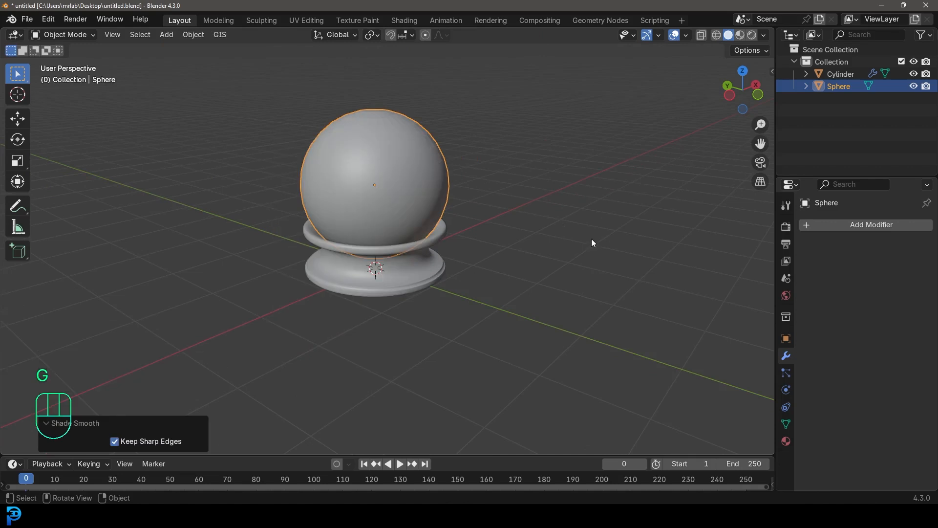
- Add a Subdivision Surface modifier to the glass sphere
{"action": "scroll", "coordinate": [581, 242], "scroll_direction": "up", "scroll_amount": 2}
{"action": "left_click", "coordinate": [882, 225]}
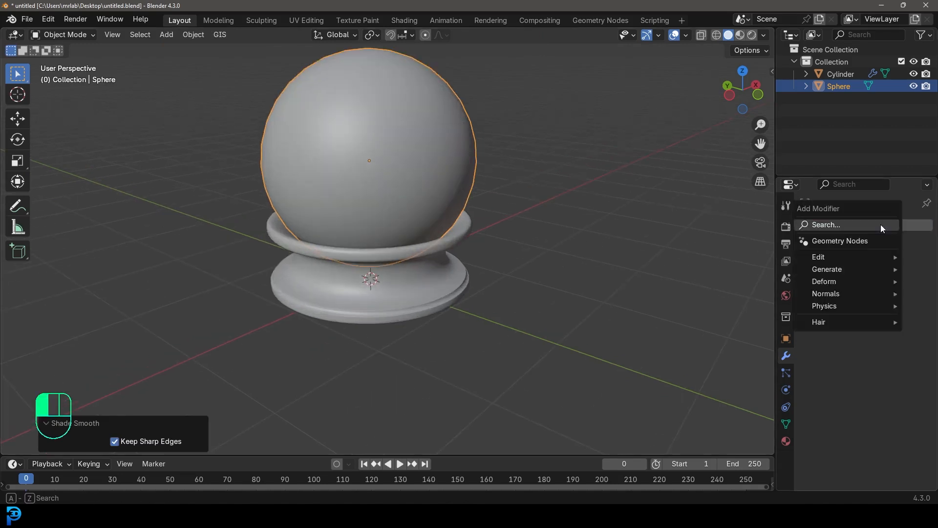
{"action": "left_click", "coordinate": [830, 227]}
{"action": "type", "text": "sub"}
{"action": "left_click", "coordinate": [771, 248]}
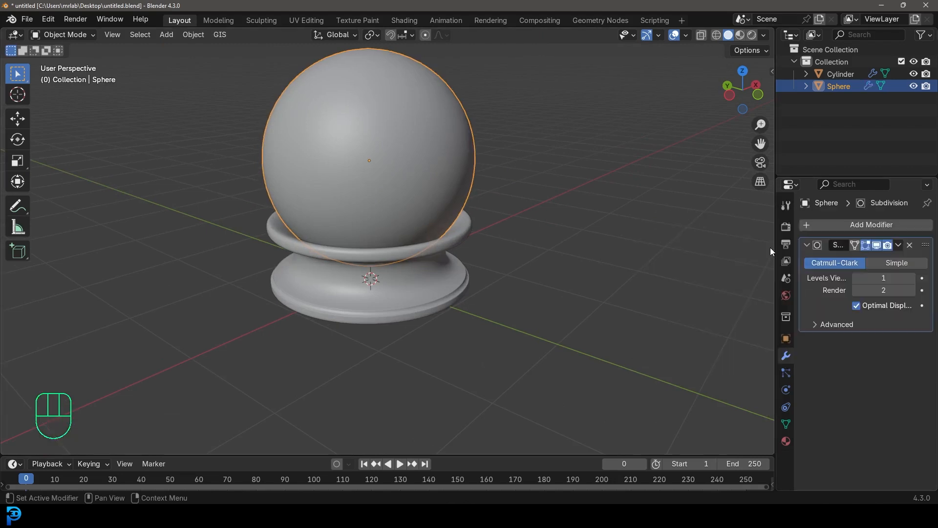
- Add a Solidify modifier to the sphere and, in wireframe display, set its thickness to 0.008 m
{"action": "left_click", "coordinate": [844, 223]}
{"action": "left_click", "coordinate": [826, 218]}
{"action": "type", "text": "soli"}
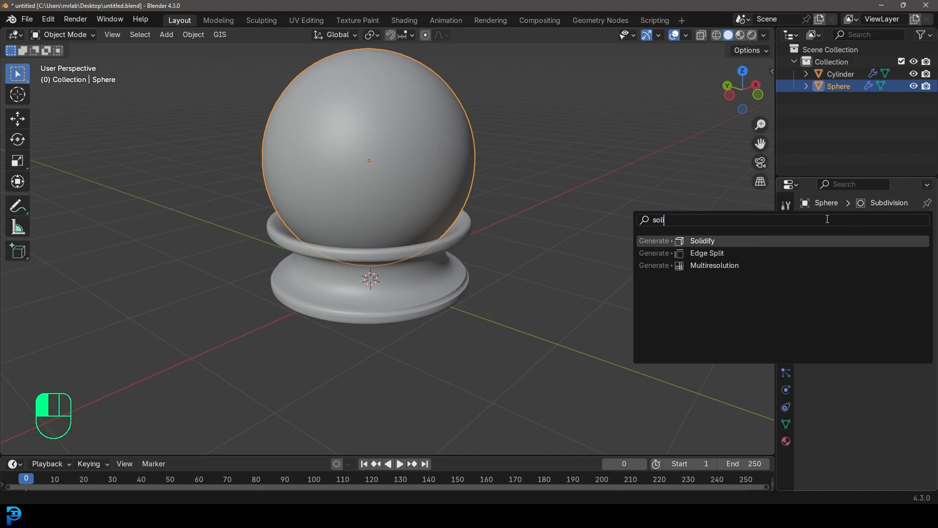
{"action": "left_click", "coordinate": [724, 239]}
{"action": "scroll", "coordinate": [492, 210], "scroll_direction": "up", "scroll_amount": 3}
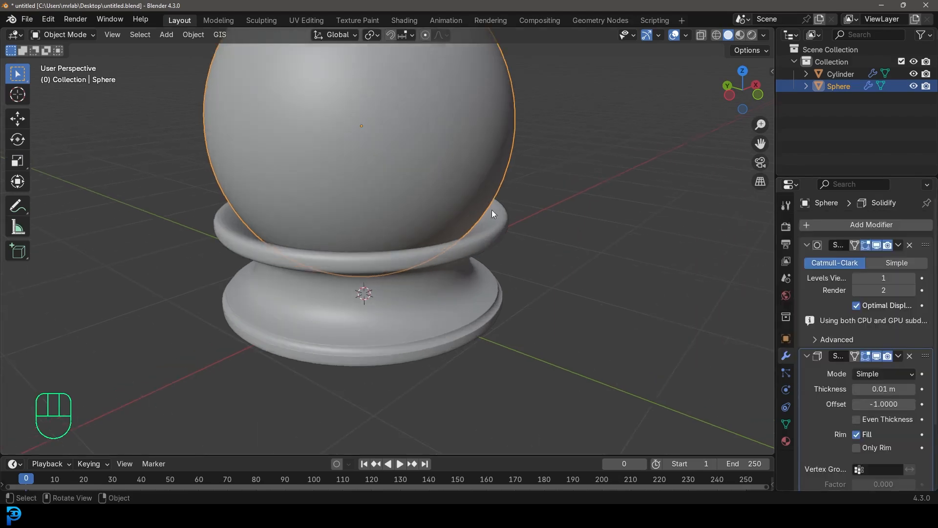
{"action": "key", "text": "shift+z"}
{"action": "scroll", "coordinate": [491, 284], "scroll_direction": "up", "scroll_amount": 1}
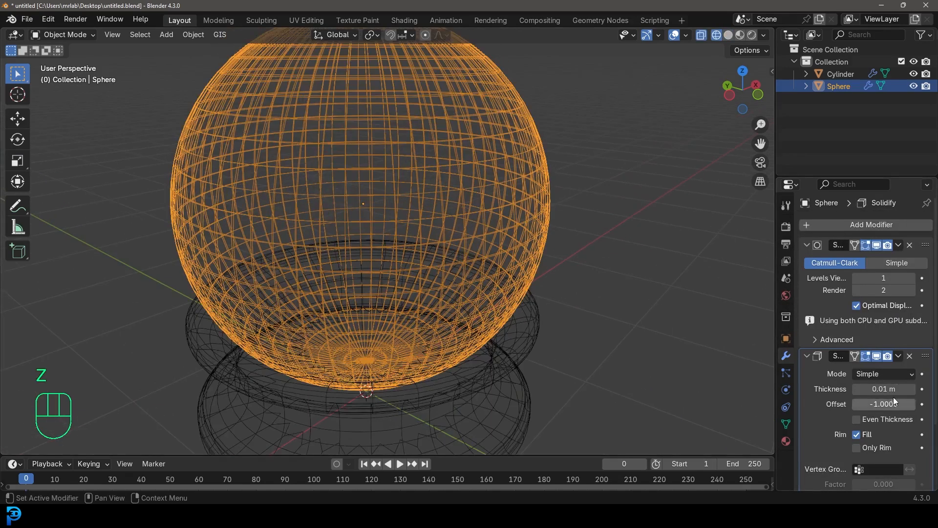
{"action": "mouse_move", "coordinate": [882, 389]}
{"action": "left_mouse_down", "text": "shift"}
{"action": "mouse_move", "coordinate": [861, 389]}
{"action": "mouse_move", "coordinate": [875, 374]}
{"action": "left_mouse_up", "text": "shift"}
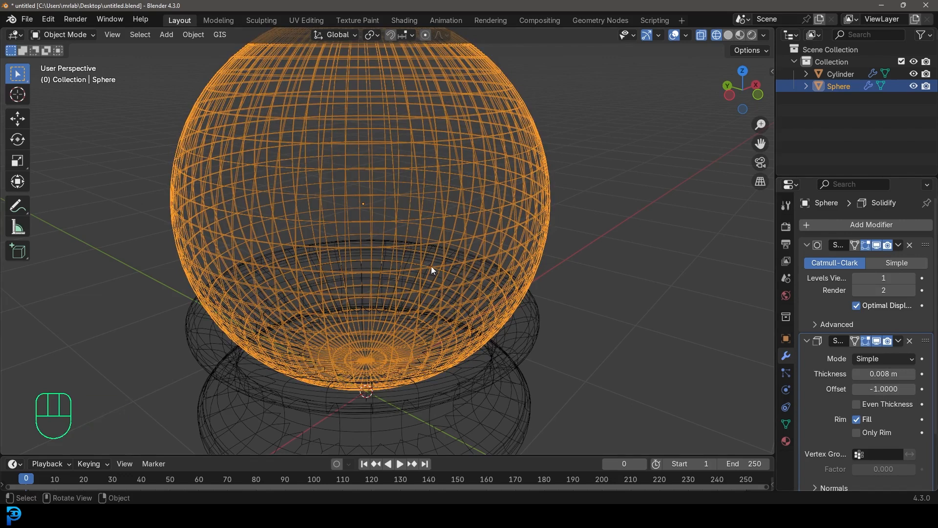
- Deselect everything, then set the render engine to Cycles with GPU Compute as the device
{"action": "scroll", "coordinate": [414, 254], "scroll_direction": "down", "scroll_amount": 4}
{"action": "key", "text": "alt+a"}
{"action": "key", "text": "KP_1"}
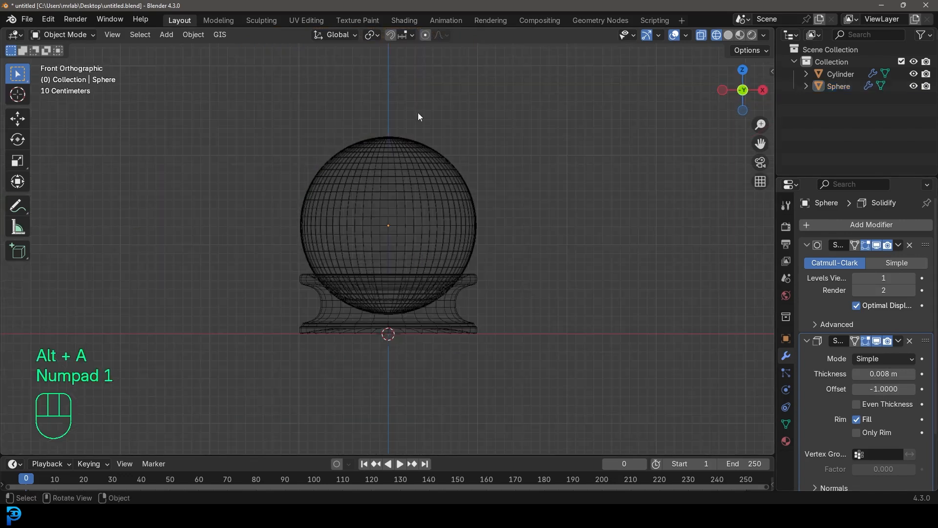
{"action": "left_click", "coordinate": [784, 225]}
{"action": "left_click", "coordinate": [869, 224]}
{"action": "left_click", "coordinate": [878, 272]}
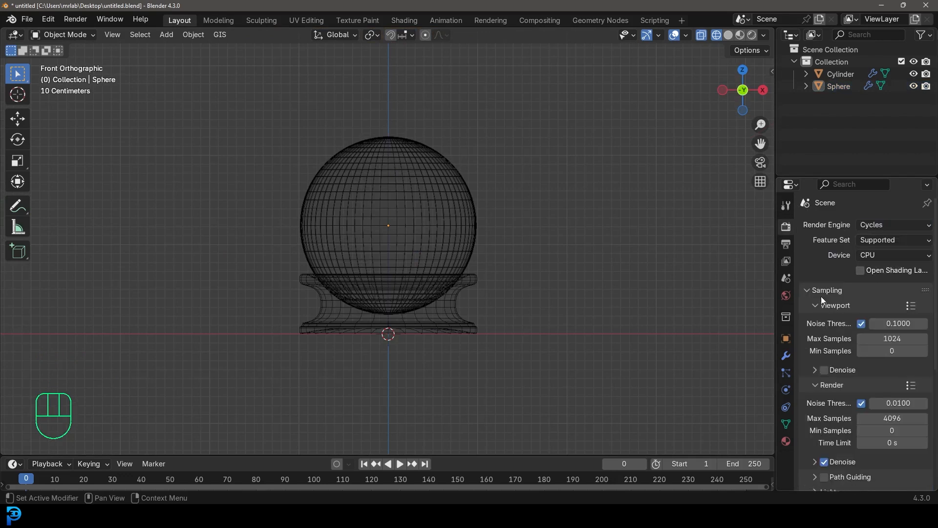
{"action": "left_click", "coordinate": [867, 255]}
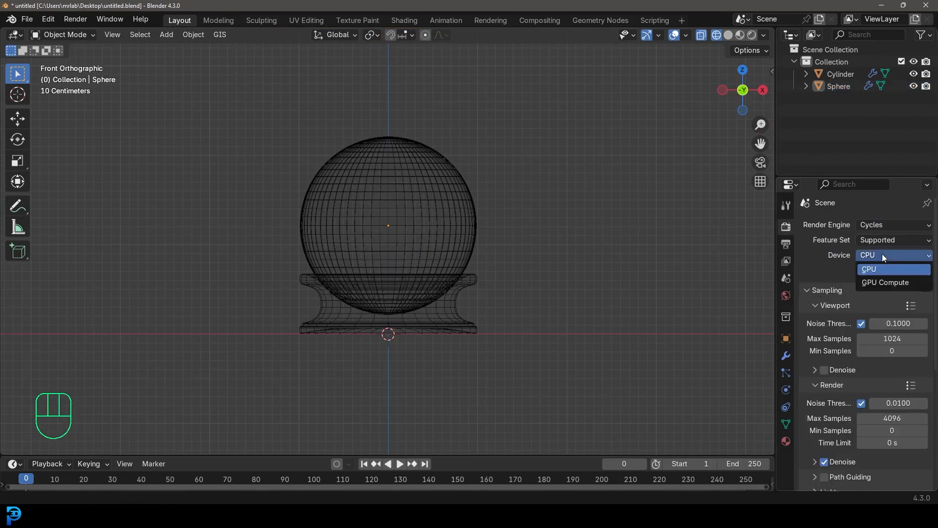
{"action": "left_click", "coordinate": [890, 282]}
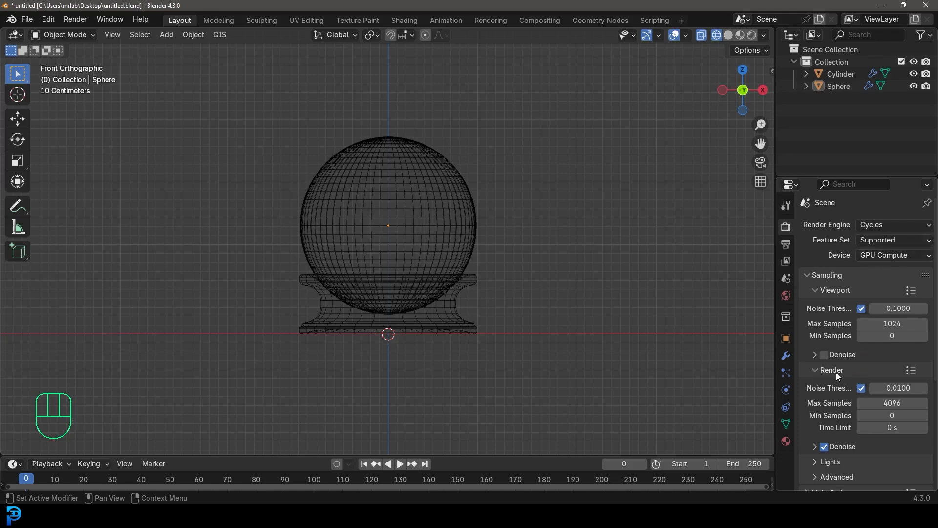
- Set the maximum render samples to 45
{"action": "left_click", "coordinate": [885, 403]}
{"action": "type", "text": "4"}
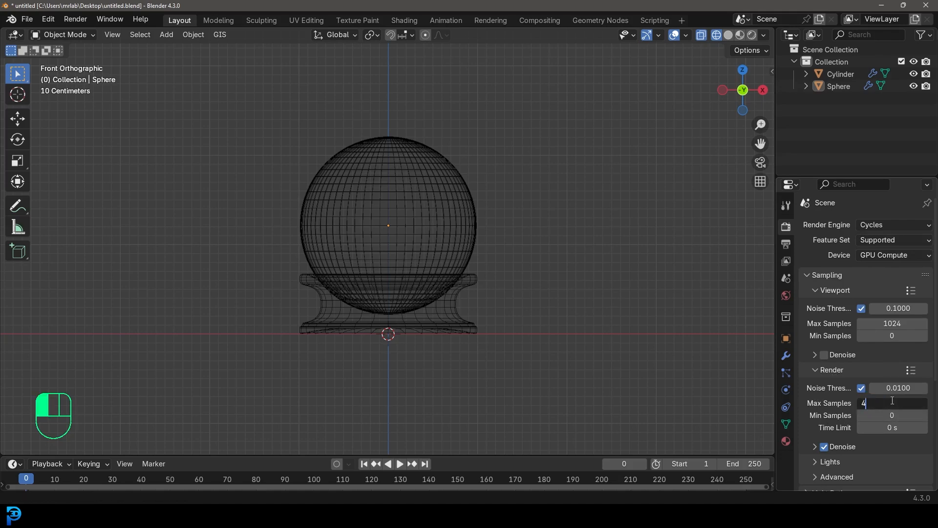
{"action": "type", "text": "5"}
{"action": "key", "text": "Return"}
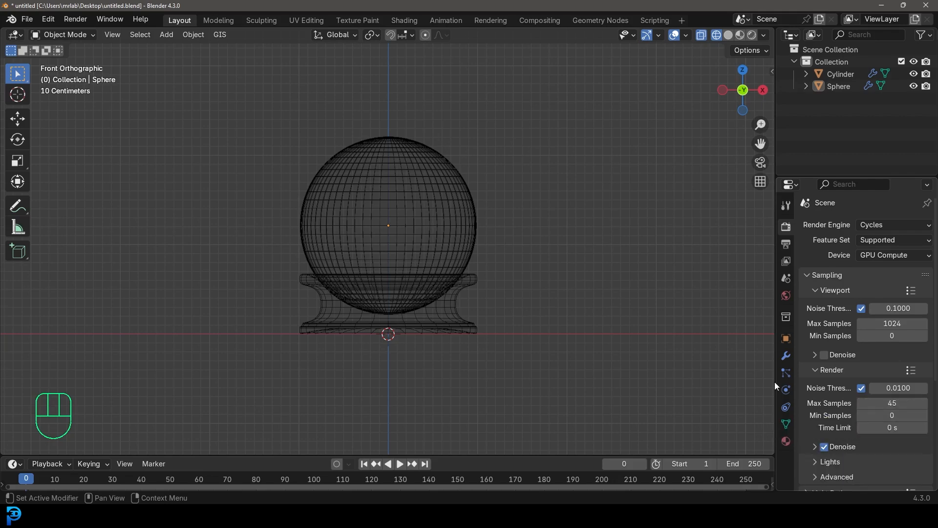
{"action": "scroll", "coordinate": [414, 239], "scroll_direction": "down", "scroll_amount": 3}
{"action": "scroll", "coordinate": [414, 239], "scroll_direction": "up", "scroll_amount": 3}
- Add a camera and, in right orthographic view, move it about -6.0 m along Y and 1.12 m up along Z
{"action": "middle_click_drag", "start_coordinate": [415, 239], "coordinate": [430, 254], "text": "shift"}
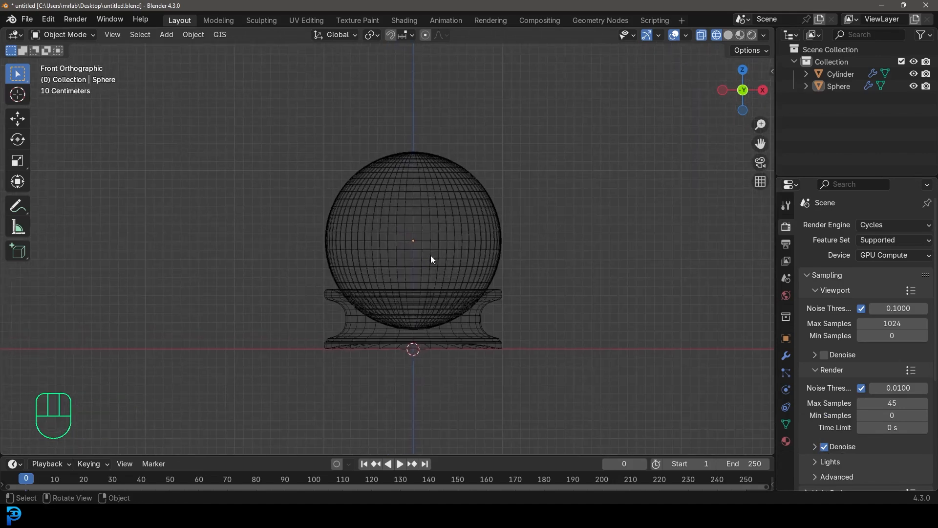
{"action": "key", "text": "shift+a"}
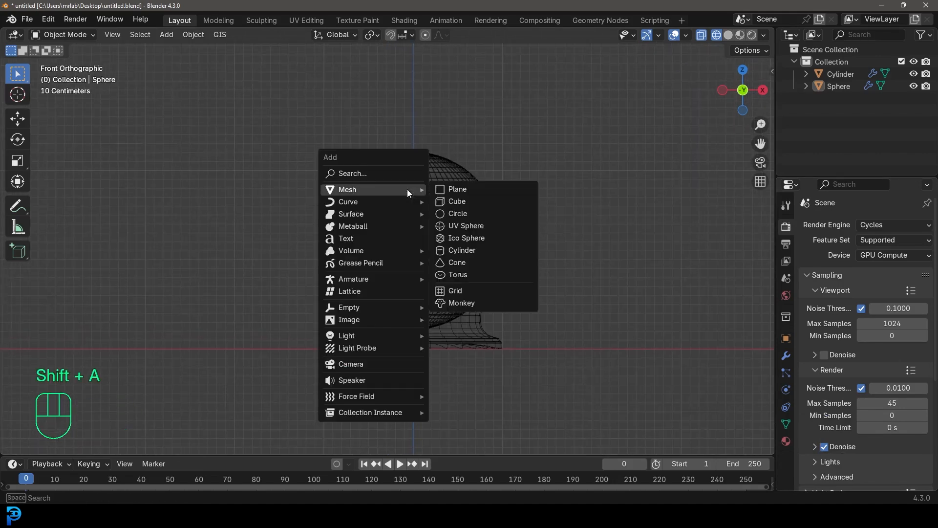
{"action": "left_click", "coordinate": [365, 362]}
{"action": "key", "text": "KP_3"}
{"action": "scroll", "coordinate": [551, 287], "scroll_direction": "down", "scroll_amount": 3}
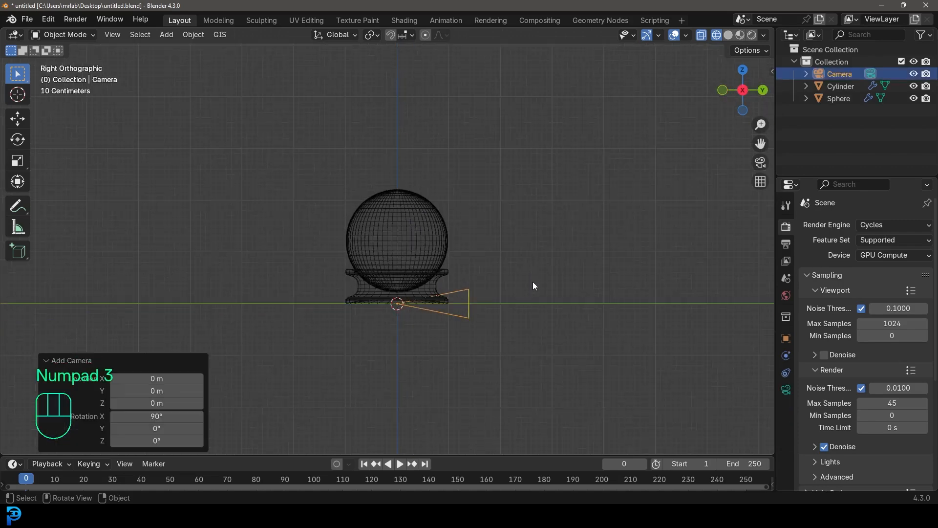
{"action": "key", "text": "g"}
{"action": "left_click", "coordinate": [228, 221]}
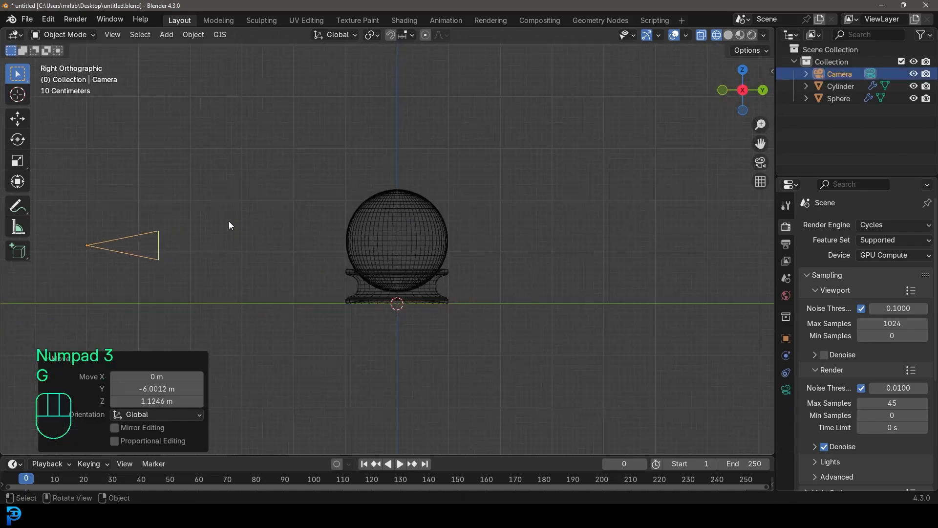
- Looking through the camera, move it back about 0.76 m and shift it about 0.09 m sideways and 0.05 m down to frame the globe
{"action": "key", "text": "KP_0"}
{"action": "key", "text": "g"}
{"action": "left_click", "coordinate": [394, 212]}
{"action": "key", "text": "g"}
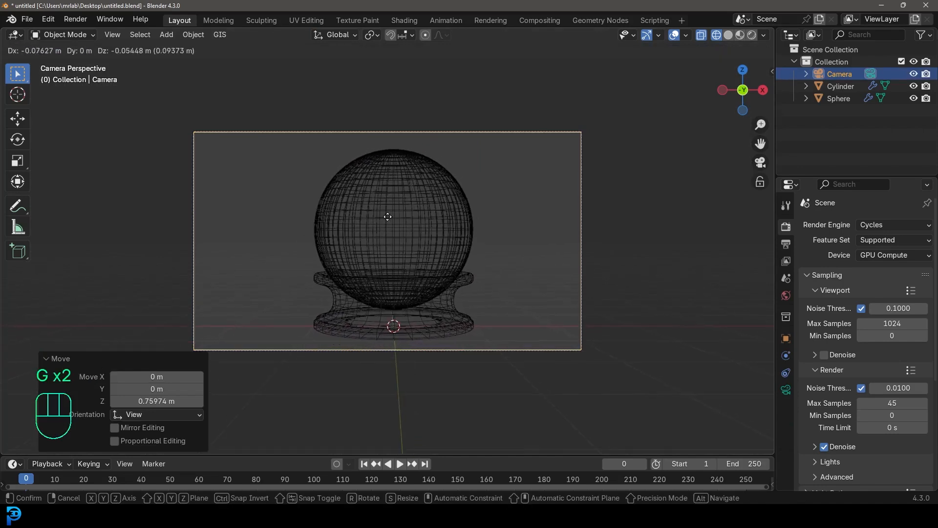
{"action": "left_click", "coordinate": [418, 166]}
- Add a cube and lower it about 1.02 m along Z so its top face meets the underside of the globe's base
{"action": "key", "text": "shift+a"}
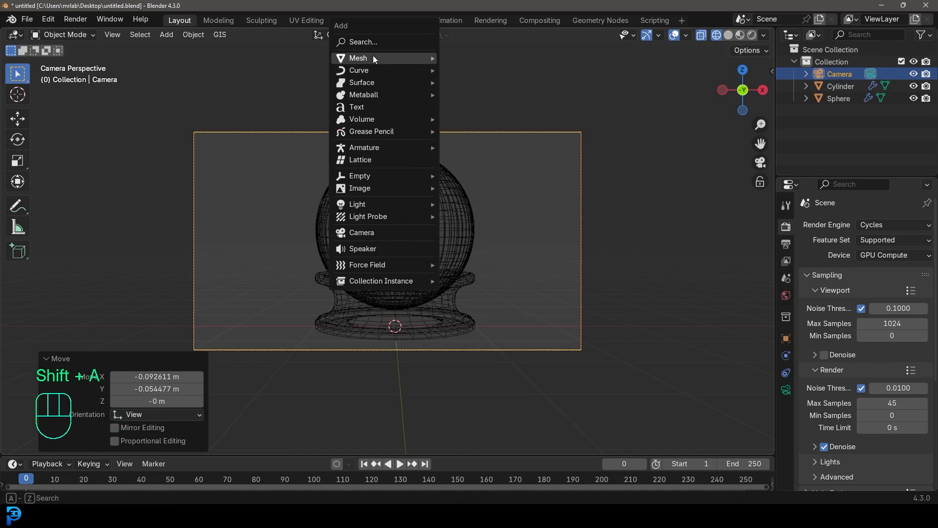
{"action": "mouse_move", "coordinate": [373, 56]}
{"action": "left_click", "coordinate": [483, 69]}
{"action": "key", "text": "g"}
{"action": "key", "text": "z"}
{"action": "left_click", "coordinate": [432, 351]}
{"action": "key", "text": "KP_1"}
{"action": "key", "text": "g"}
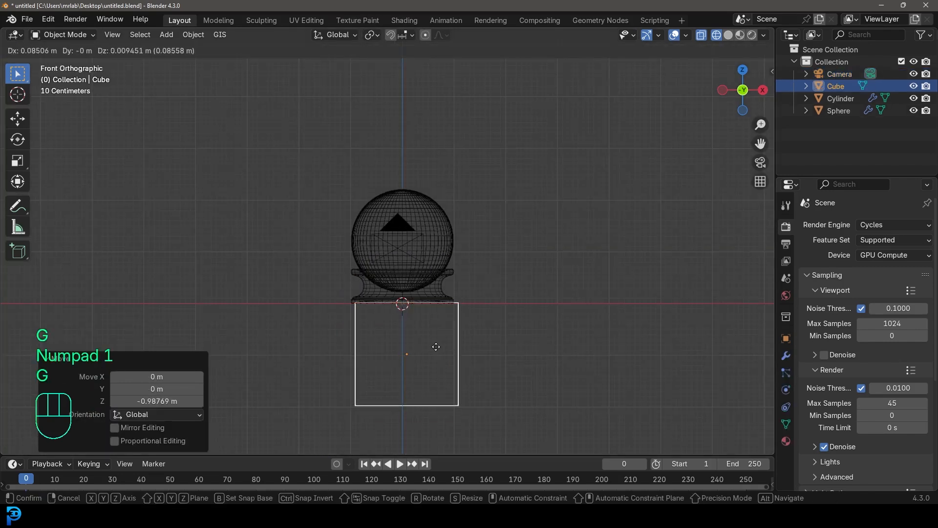
{"action": "key", "text": "z"}
{"action": "left_click", "coordinate": [438, 343]}
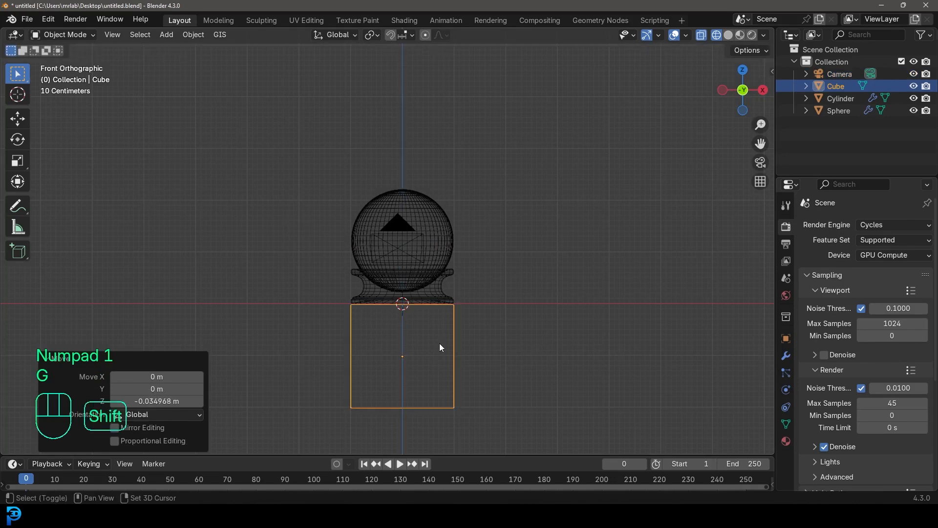
- Scale the cube along X by about 4.24 to widen it into a table-like block
{"action": "middle_click_drag", "start_coordinate": [439, 343], "coordinate": [490, 342]}
{"action": "key", "text": "s"}
{"action": "key", "text": "x"}
{"action": "left_click", "coordinate": [12, 331]}
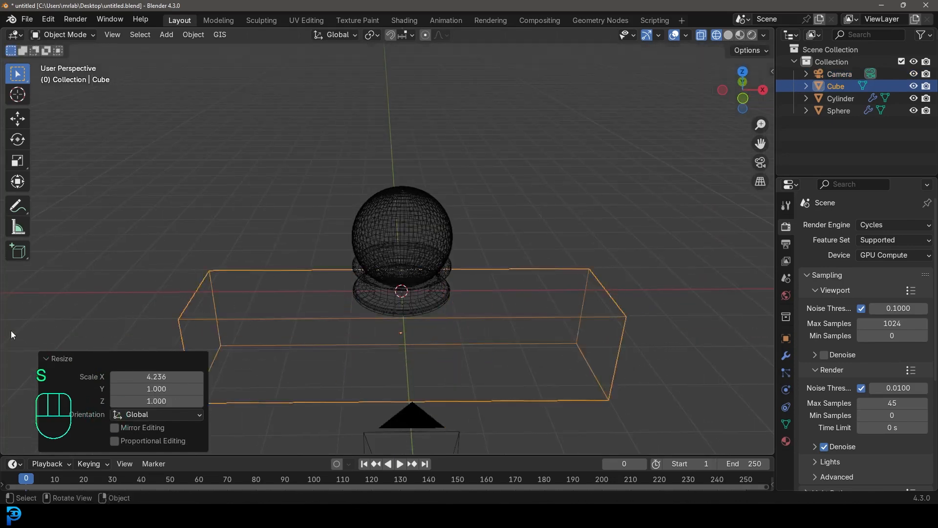
- In Edit Mode, select the block's bottom face and move it down along Z to make the block taller
{"action": "scroll", "coordinate": [351, 244], "scroll_direction": "down", "scroll_amount": 6}
{"action": "key", "text": "Tab"}
{"action": "middle_click_drag", "start_coordinate": [396, 325], "coordinate": [394, 298]}
{"action": "left_click_drag", "start_coordinate": [295, 350], "coordinate": [556, 285]}
{"action": "key", "text": "g"}
{"action": "key", "text": "z"}
{"action": "left_click", "coordinate": [557, 329]}
- Select all of the block's geometry and try a three-segment bevel on its edges
{"action": "middle_click_drag", "start_coordinate": [557, 329], "coordinate": [558, 263]}
{"action": "key", "text": "a"}
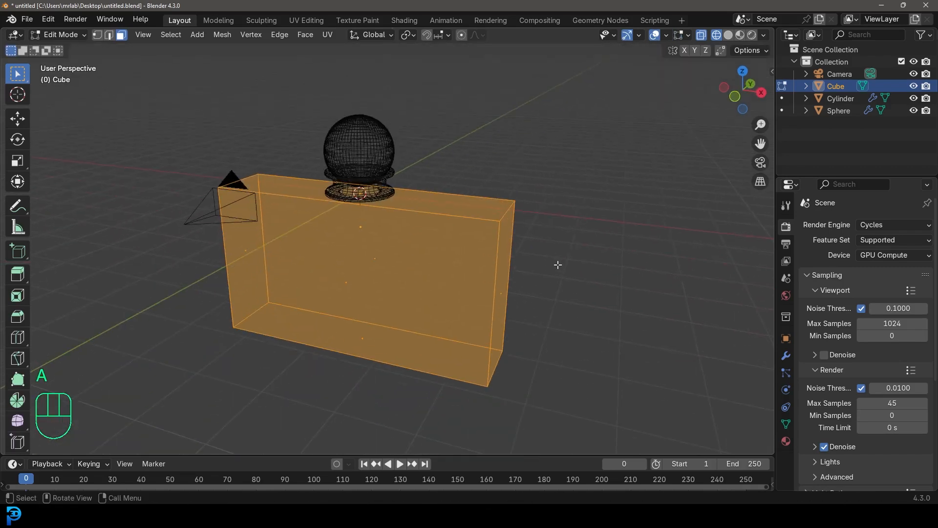
{"action": "scroll", "coordinate": [558, 265], "scroll_direction": "up", "scroll_amount": 2}
{"action": "key", "text": "ctrl+b"}
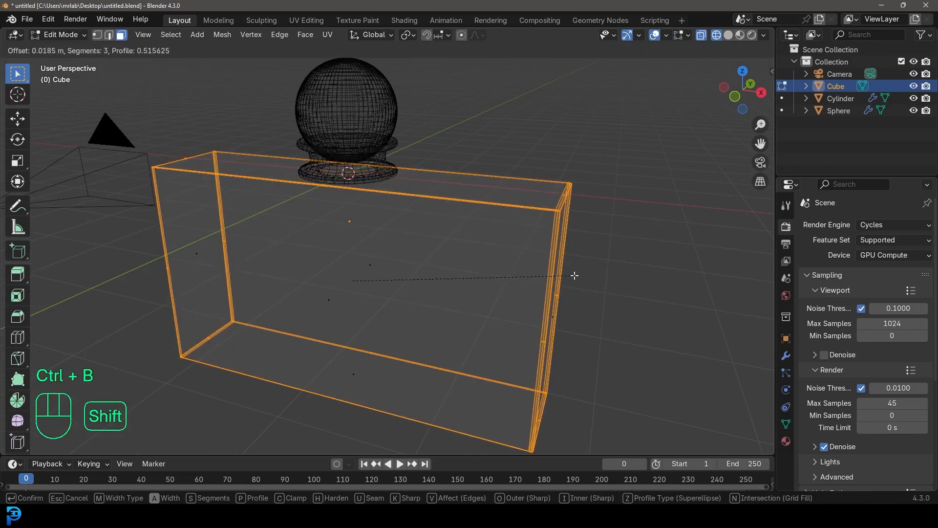
{"action": "left_click", "coordinate": [572, 275]}
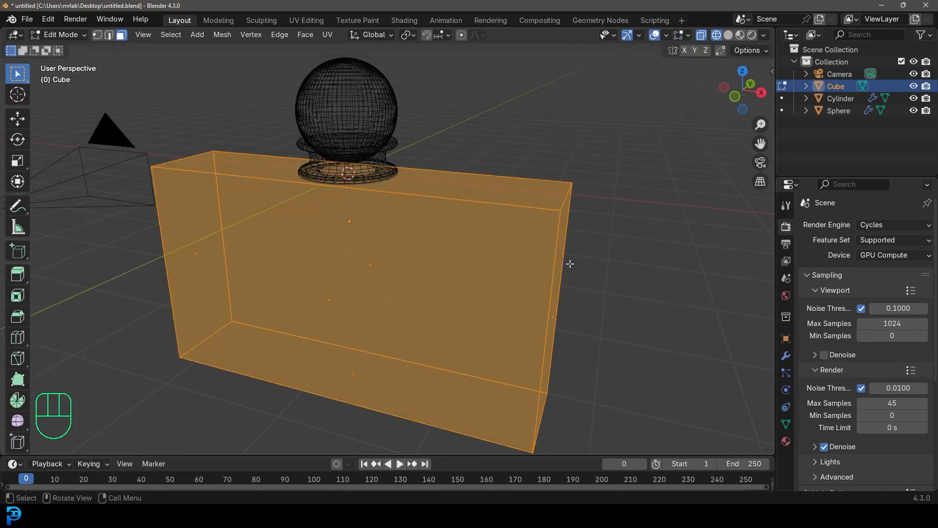
- Switch the viewport to solid shading and apply the block's scale in Object Mode
{"action": "key", "text": "Tab"}
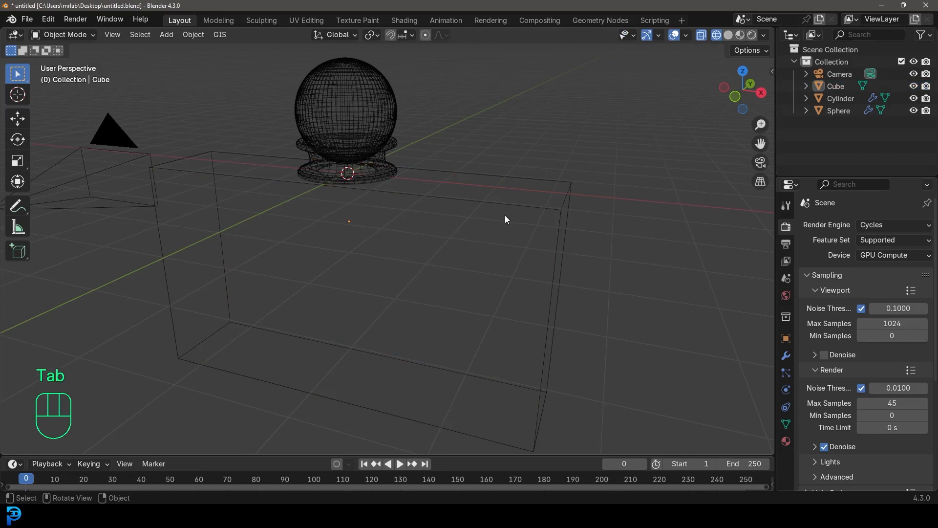
{"action": "key", "text": "z"}
{"action": "left_click", "coordinate": [606, 219]}
{"action": "left_click", "coordinate": [556, 209]}
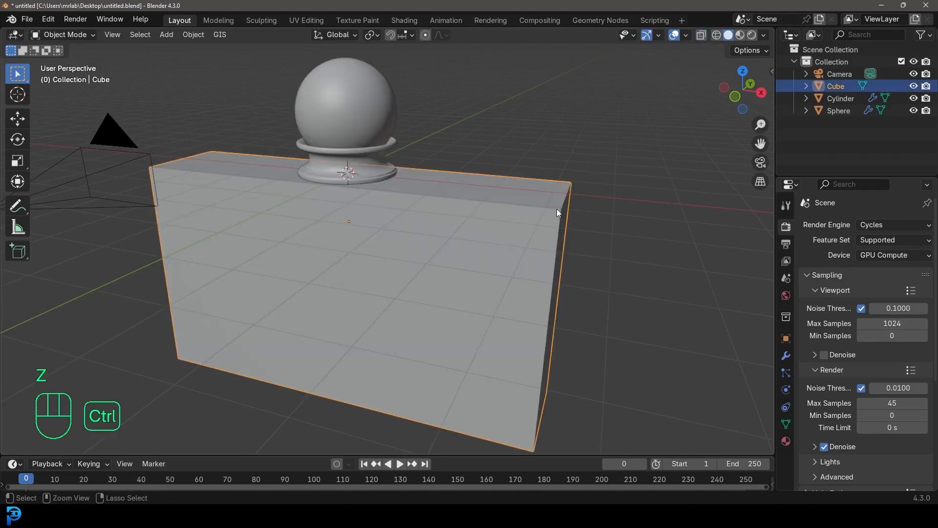
{"action": "key", "text": "ctrl+a"}
{"action": "left_click", "coordinate": [497, 232]}
- Bevel all edges of the block with a width of about 0.02 m and 3 segments
{"action": "key", "text": "Tab"}
{"action": "scroll", "coordinate": [586, 249], "scroll_direction": "up", "scroll_amount": 5}
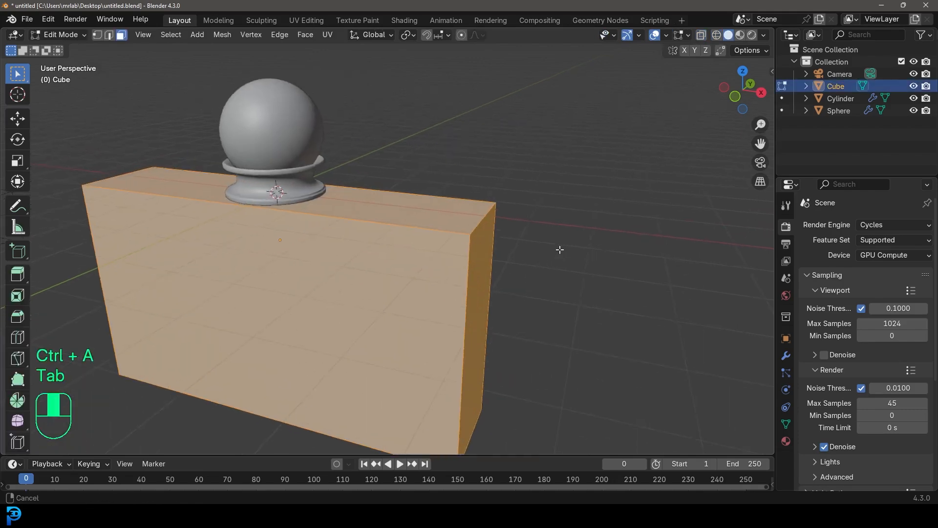
{"action": "key", "text": "ctrl+b"}
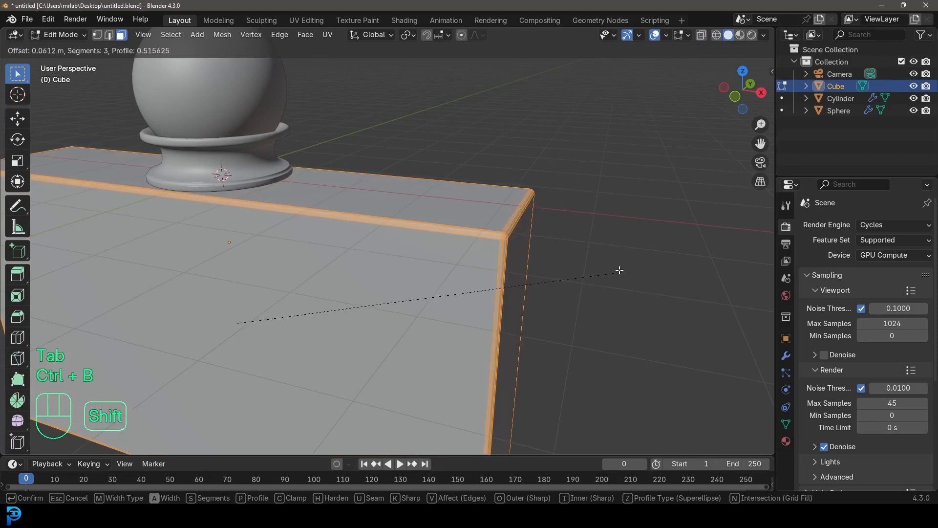
{"action": "left_click", "coordinate": [595, 267]}
{"action": "scroll", "coordinate": [304, 258], "scroll_direction": "down", "scroll_amount": 3}
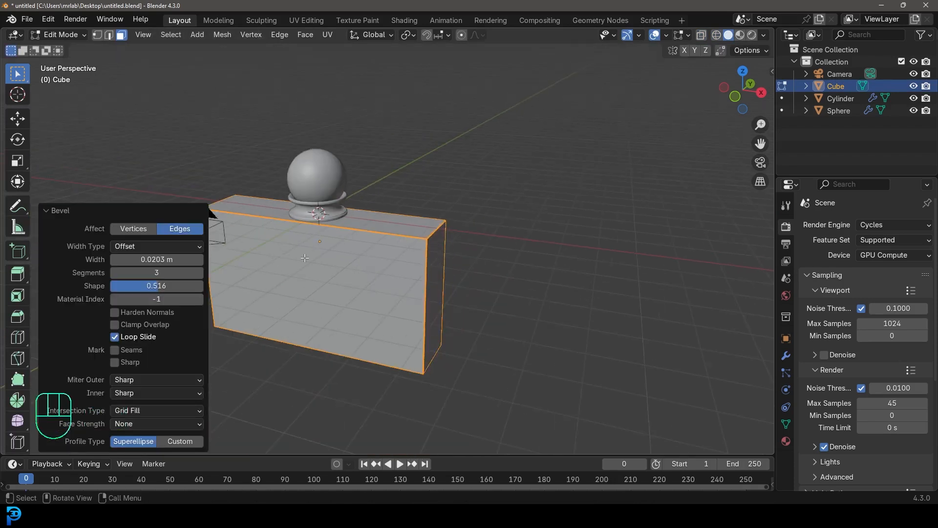
{"action": "left_click", "coordinate": [47, 207]}
{"action": "middle_click_drag", "start_coordinate": [267, 254], "coordinate": [306, 258]}
{"action": "key", "text": "Tab"}
{"action": "scroll", "coordinate": [266, 223], "scroll_direction": "up", "scroll_amount": 5}
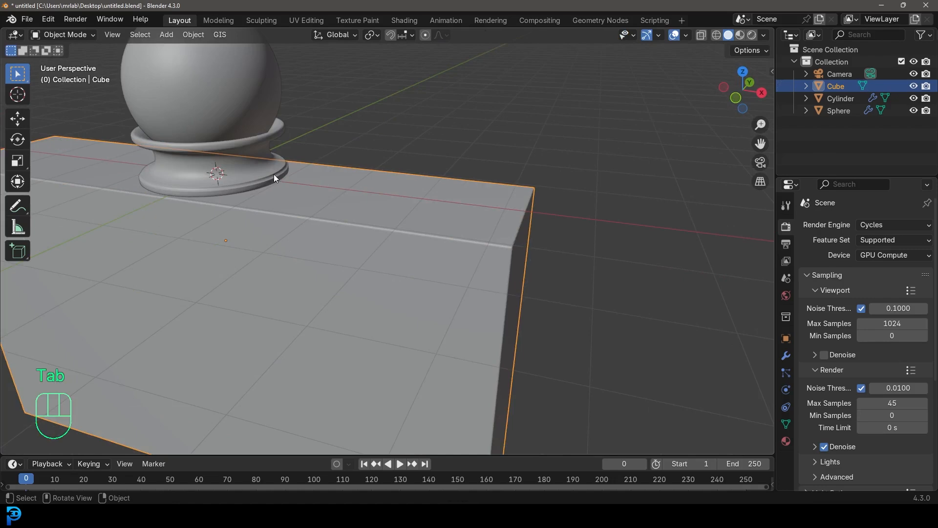
{"action": "scroll", "coordinate": [274, 174], "scroll_direction": "down", "scroll_amount": 5}
{"action": "middle_click_drag", "start_coordinate": [364, 189], "coordinate": [305, 187]}
{"action": "scroll", "coordinate": [306, 187], "scroll_direction": "up", "scroll_amount": 3}
{"action": "key", "text": "s"}
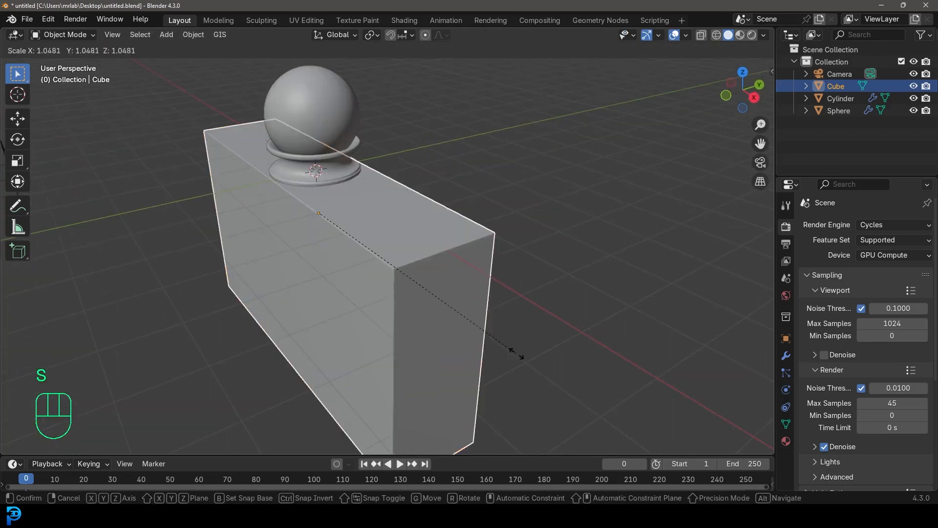
{"action": "right_click", "coordinate": [515, 347]}
- In front view, scale the block up slightly and raise it about 0.03 m along Z to meet the globe's base
{"action": "key", "text": "KP_1"}
{"action": "key", "text": "s"}
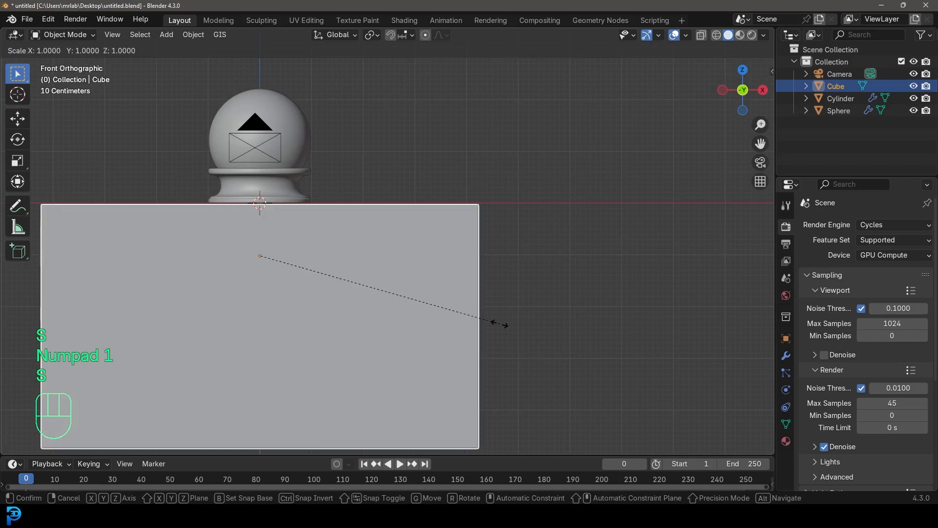
{"action": "left_click", "coordinate": [523, 324]}
{"action": "scroll", "coordinate": [218, 304], "scroll_direction": "up", "scroll_amount": 3}
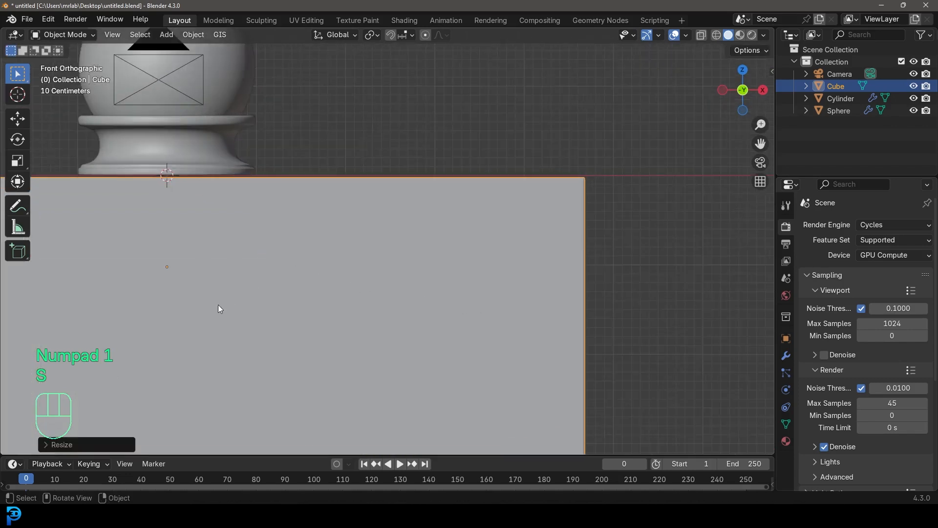
{"action": "middle_click_drag", "start_coordinate": [218, 303], "coordinate": [332, 345], "text": "shift"}
{"action": "key", "text": "g"}
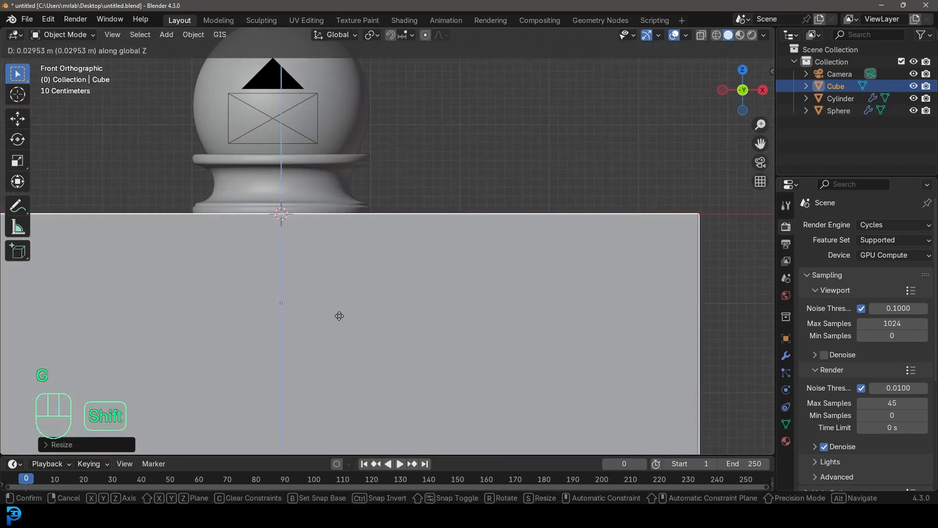
{"action": "left_click", "coordinate": [341, 320]}
- Look through the camera, select it, and set the transform pivot point to the 3D Cursor
{"action": "key", "text": "KP_0"}
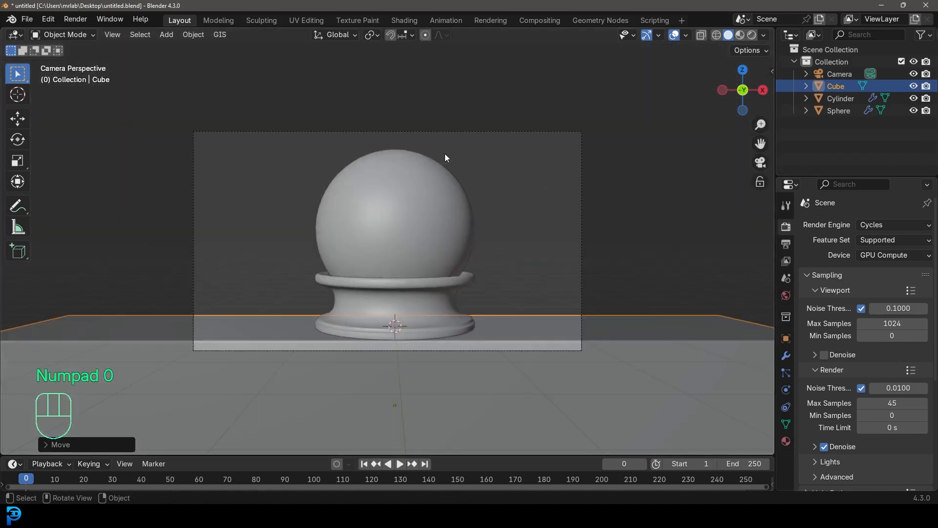
{"action": "key", "text": "alt+a"}
{"action": "left_click", "coordinate": [452, 131]}
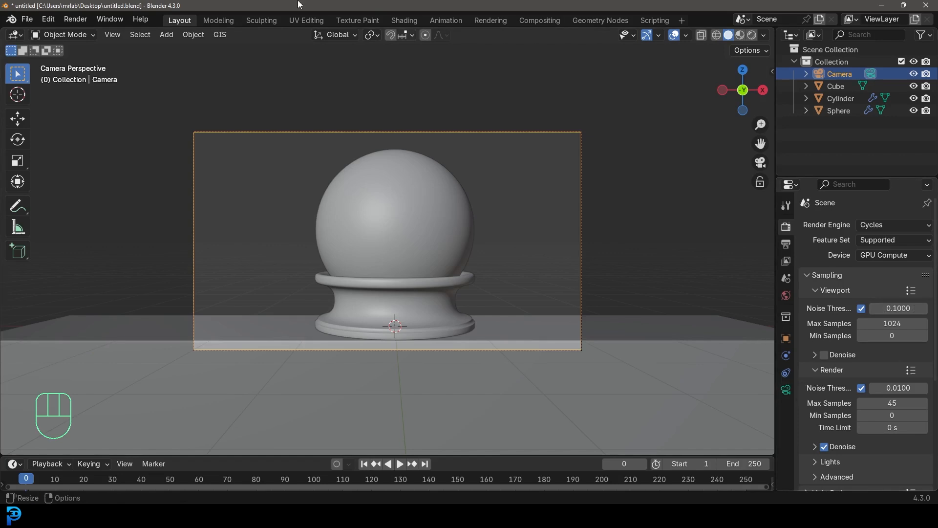
{"action": "left_click", "coordinate": [372, 35]}
{"action": "left_click", "coordinate": [408, 102]}
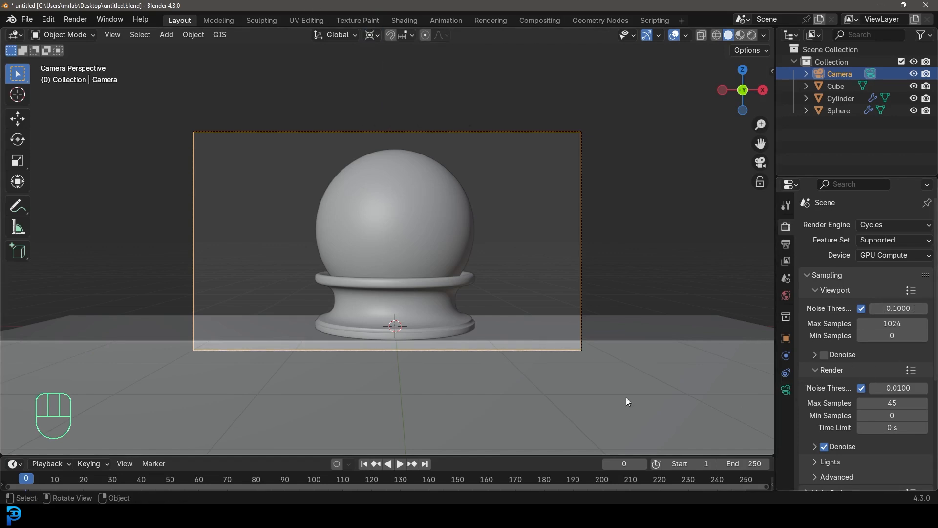
- Rotate the camera around the 3D cursor to look down on the globe, and turn it about Z for an angled view
{"action": "key", "text": "r"}
{"action": "key", "text": "r"}
{"action": "left_click", "coordinate": [513, 340]}
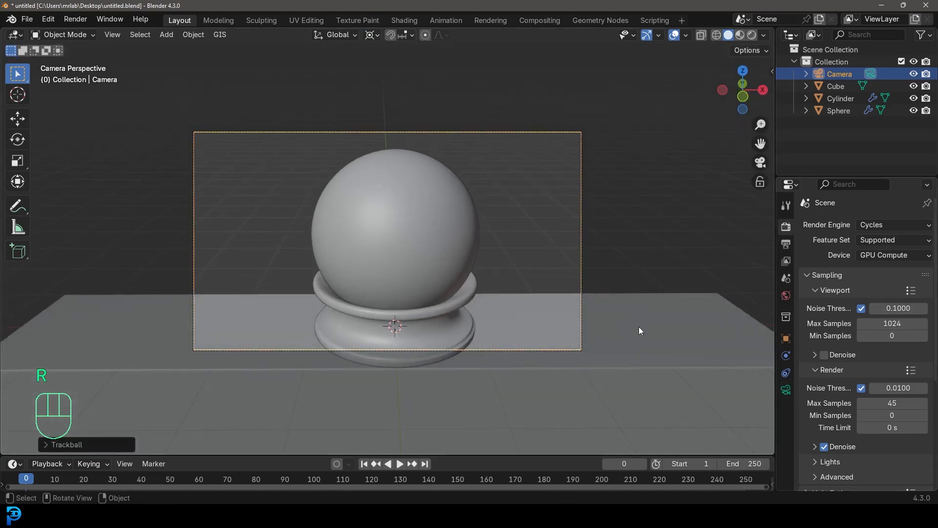
{"action": "key", "text": "r"}
{"action": "key", "text": "z"}
{"action": "left_click", "coordinate": [606, 364]}
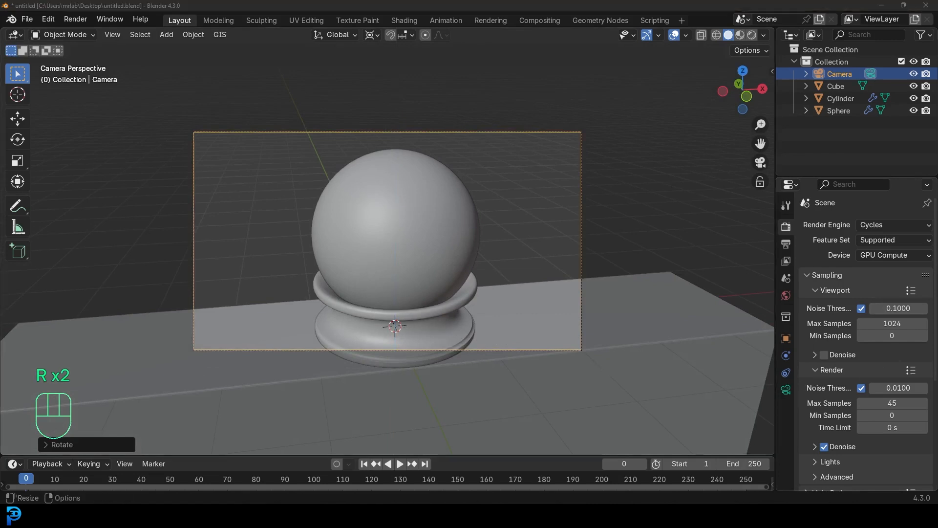
- Pull the camera back along its local Z and shift it about 0.5 m sideways to place the globe right of centre
{"action": "key", "text": "KP_0"}
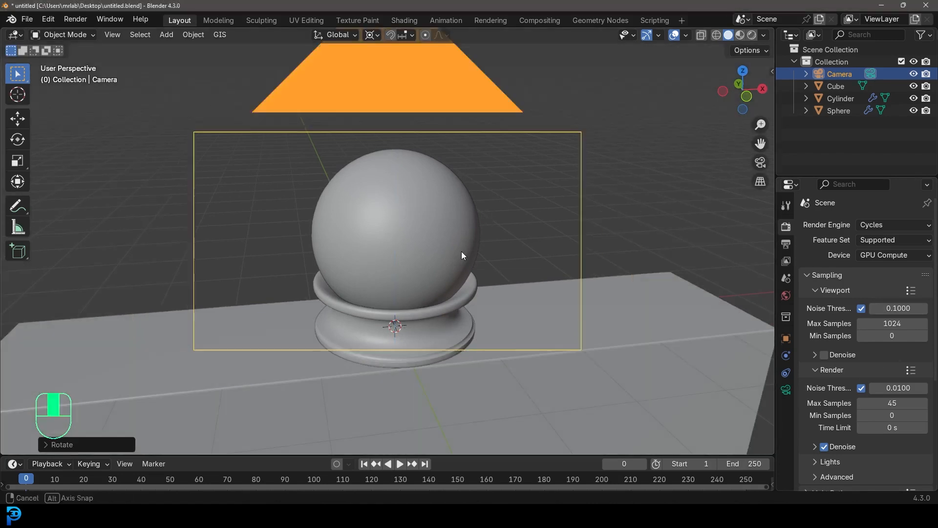
{"action": "key", "text": "g"}
{"action": "key", "text": "g"}
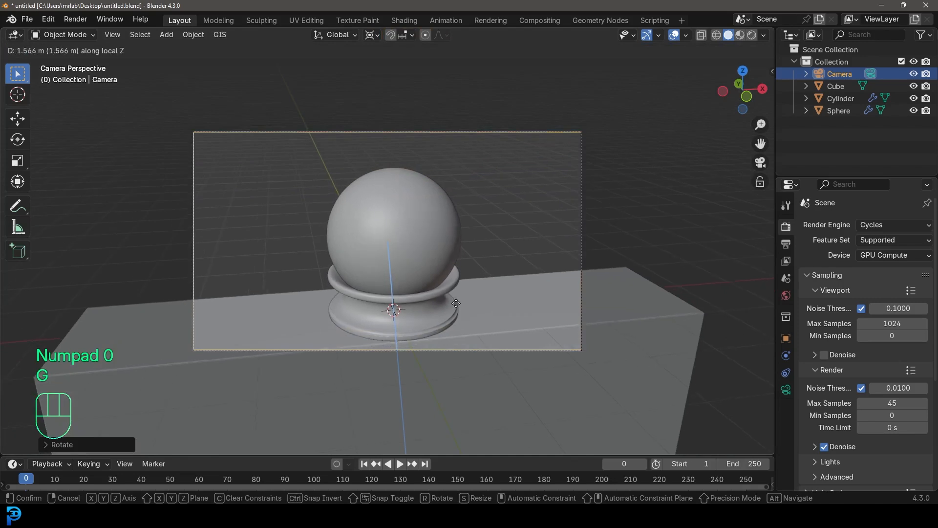
{"action": "middle_click", "coordinate": [458, 303]}
{"action": "left_click", "coordinate": [459, 304]}
{"action": "key", "text": "g"}
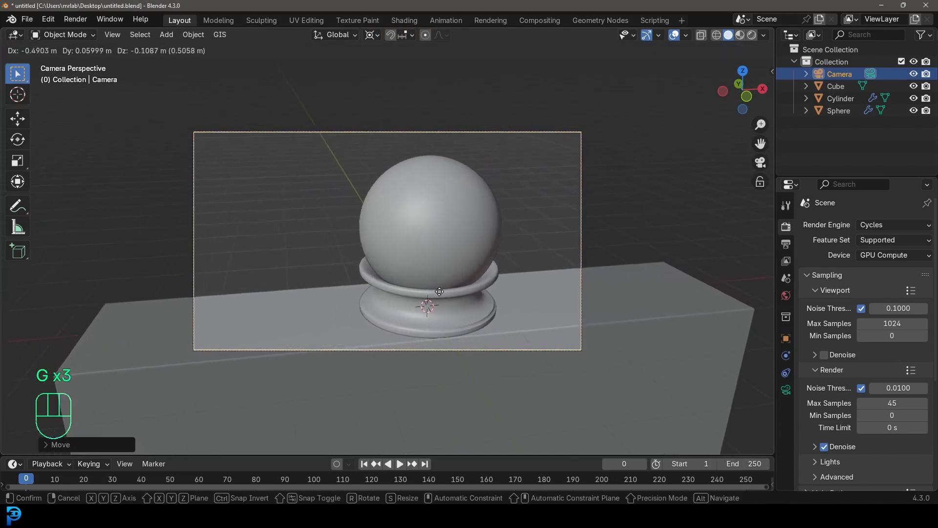
{"action": "left_click", "coordinate": [440, 293]}
- Set the camera's focal length to 75 mm
{"action": "left_click", "coordinate": [785, 389]}
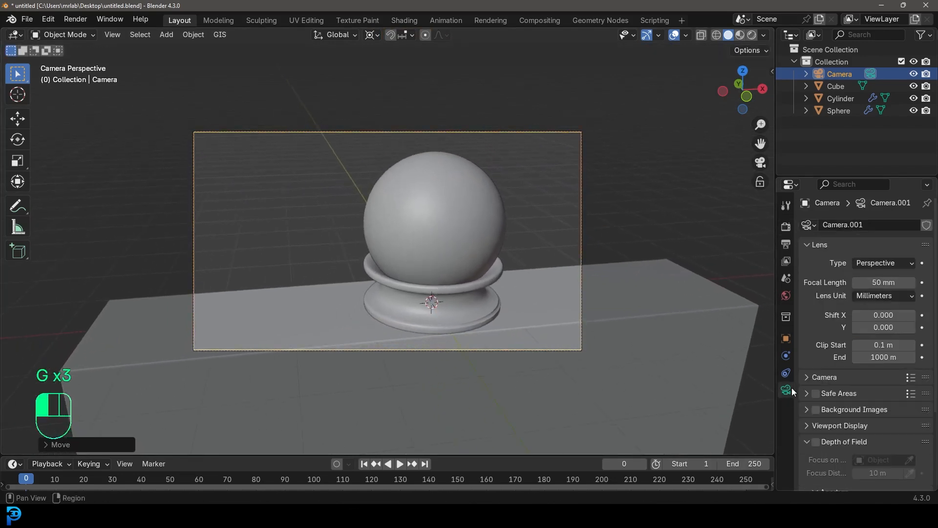
{"action": "left_click", "coordinate": [891, 282]}
{"action": "type", "text": "75"}
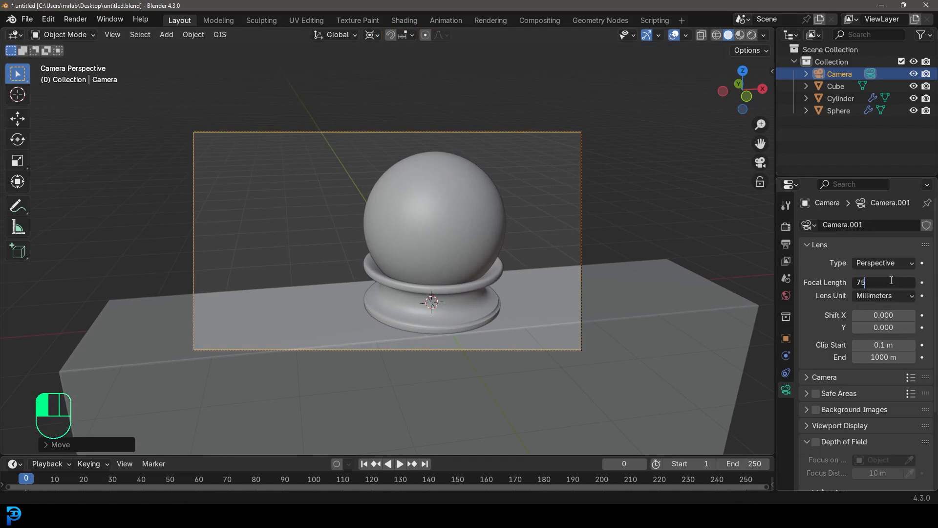
{"action": "key", "text": "Return"}
- Move the camera back along its local Z to reframe the globe, and rotate it around the 3D cursor for a higher viewpoint
{"action": "key", "text": "g"}
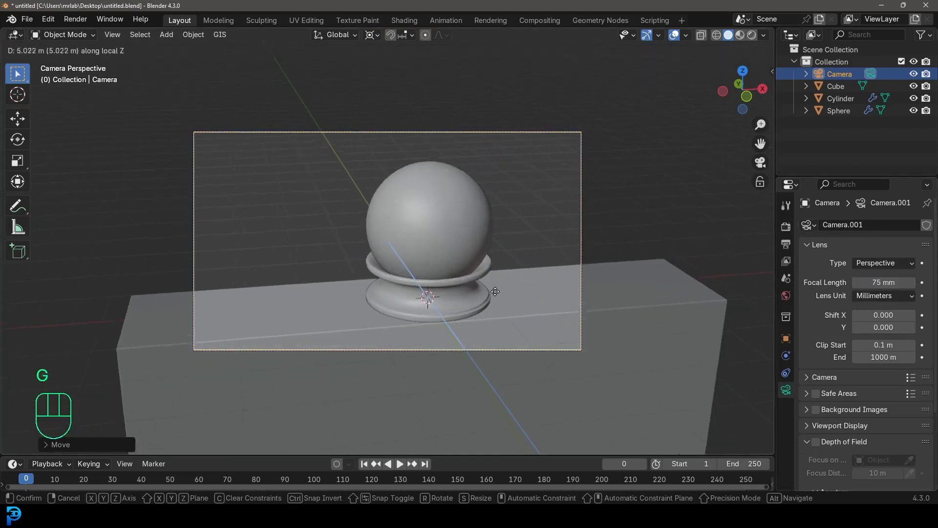
{"action": "key", "text": "g"}
{"action": "key", "text": "g"}
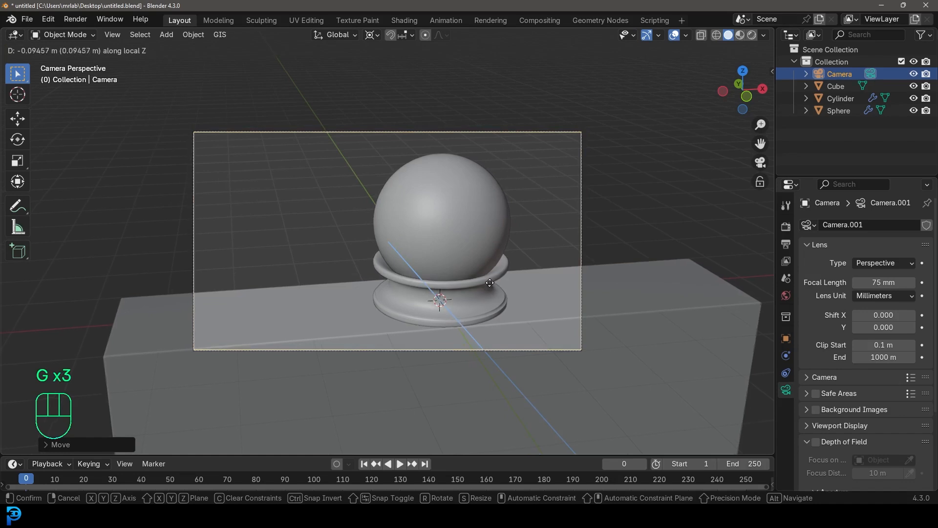
{"action": "left_click", "coordinate": [496, 289]}
{"action": "key", "text": "r"}
{"action": "left_click", "coordinate": [517, 259]}
{"action": "scroll", "coordinate": [505, 286], "scroll_direction": "up", "scroll_amount": 3}
{"action": "scroll", "coordinate": [506, 286], "scroll_direction": "down", "scroll_amount": 2}
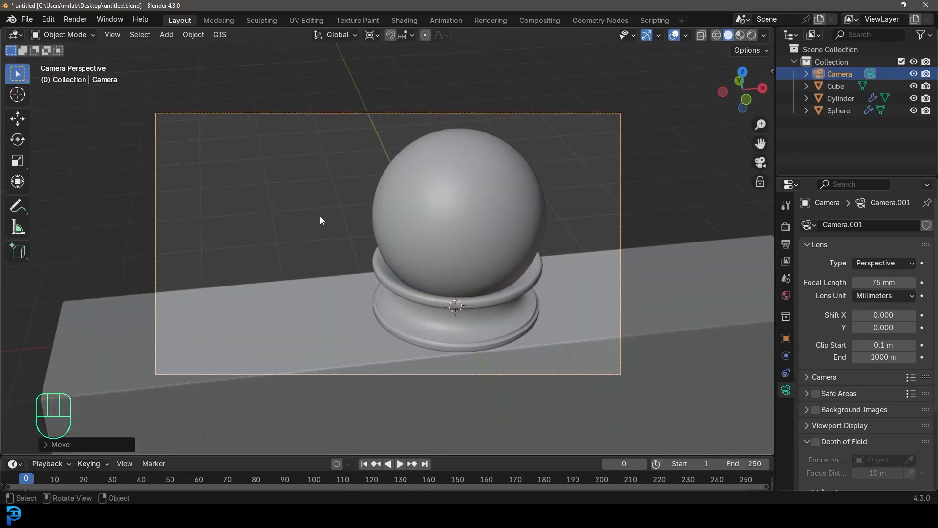
- Set the transform pivot point back to Median Point and scale the glass sphere up by about 1.05
{"action": "left_click", "coordinate": [378, 38]}
{"action": "left_click", "coordinate": [403, 108]}
{"action": "scroll", "coordinate": [464, 251], "scroll_direction": "up", "scroll_amount": 1}
{"action": "middle_click_drag", "start_coordinate": [487, 271], "coordinate": [481, 271], "text": "shift"}
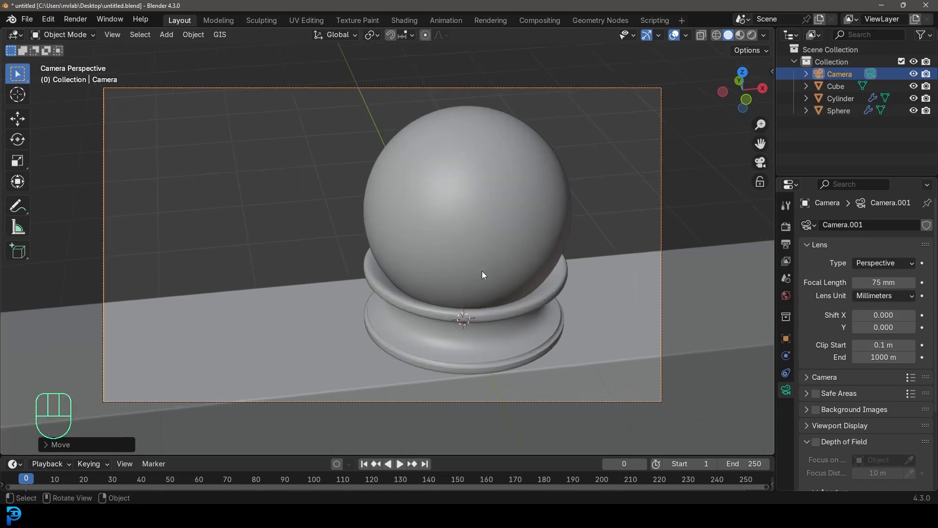
{"action": "scroll", "coordinate": [483, 284], "scroll_direction": "up", "scroll_amount": 2}
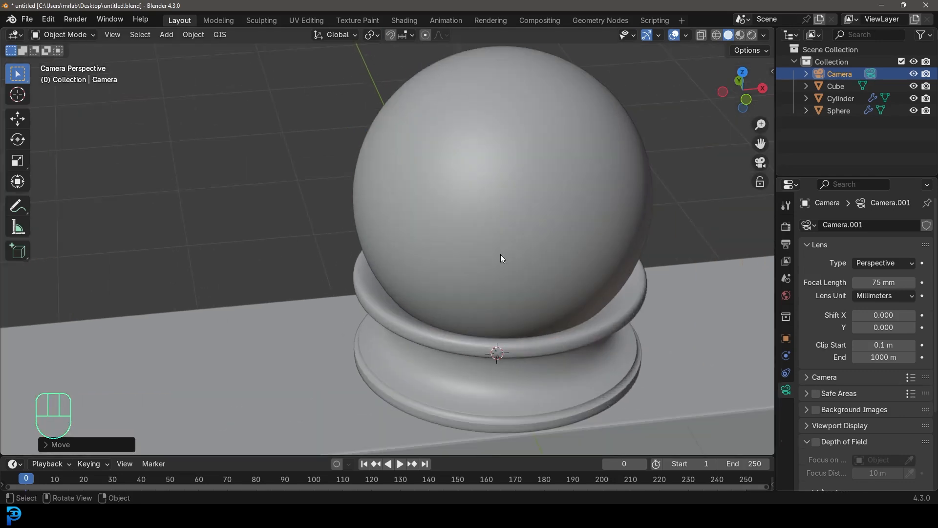
{"action": "left_click", "coordinate": [500, 254]}
{"action": "key", "text": "s"}
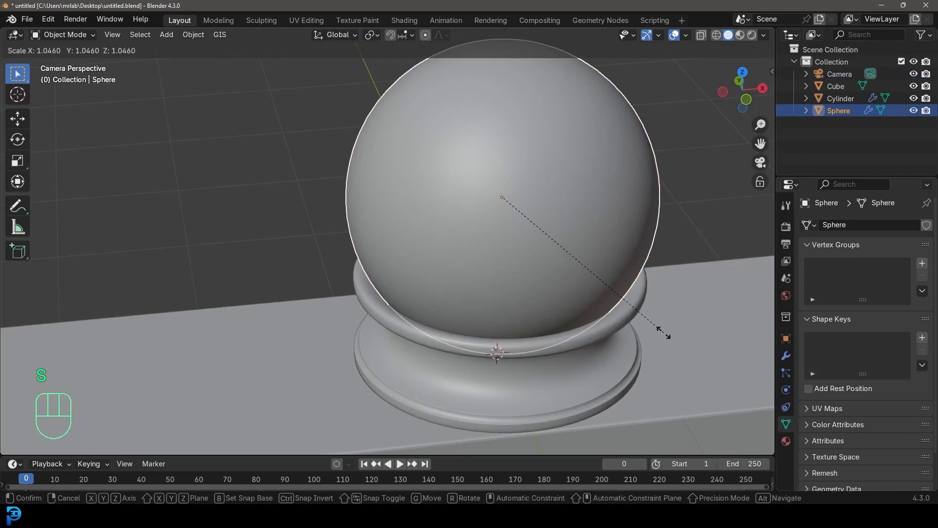
{"action": "left_click", "coordinate": [662, 332]}
- Deselect everything and save the file
{"action": "key", "text": "alt+a"}
{"action": "scroll", "coordinate": [487, 283], "scroll_direction": "down", "scroll_amount": 3}
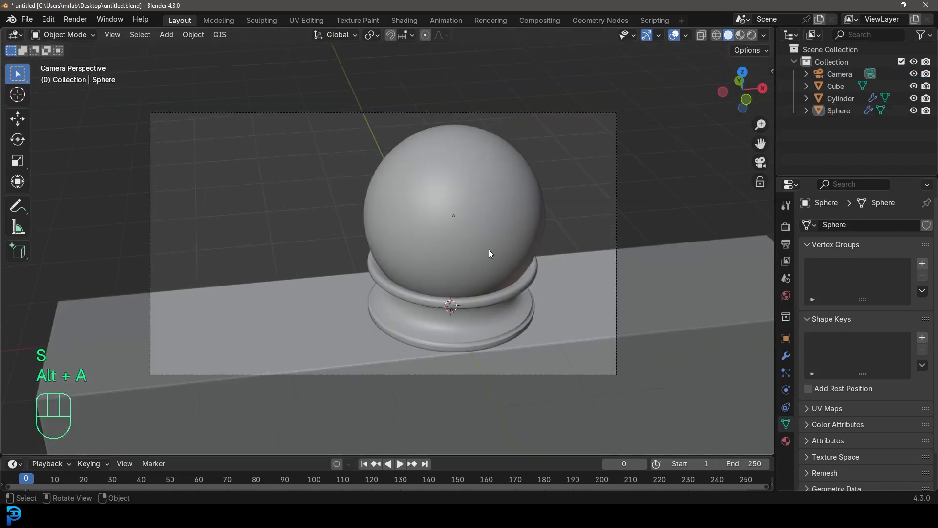
{"action": "key", "text": "ctrl+s"}
{"action": "key", "text": "ctrl+s"}
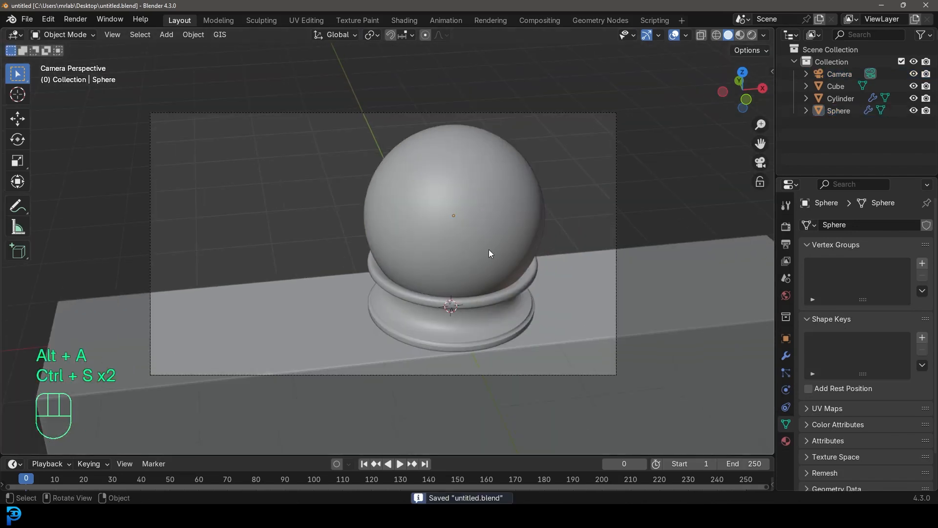
- Add an area light and move it up along Z to hang above the globe
{"action": "middle_click_drag", "start_coordinate": [484, 240], "coordinate": [508, 234], "text": "shift"}
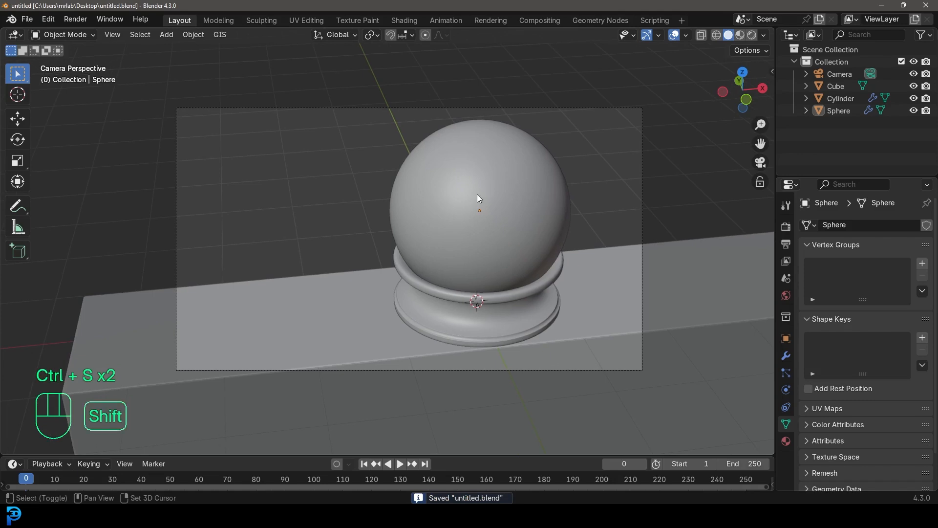
{"action": "key", "text": "shift+a"}
{"action": "mouse_move", "coordinate": [472, 195]}
{"action": "mouse_move", "coordinate": [484, 340]}
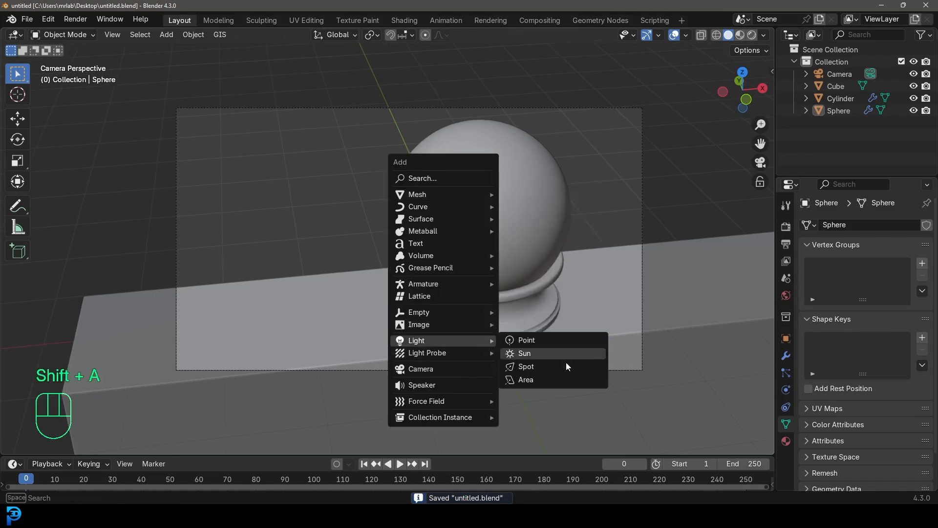
{"action": "left_click", "coordinate": [554, 379]}
{"action": "key", "text": "g"}
{"action": "key", "text": "z"}
{"action": "left_click", "coordinate": [542, 35]}
- Set the area light's power to 145 W
{"action": "scroll", "coordinate": [502, 130], "scroll_direction": "down", "scroll_amount": 5}
{"action": "middle_click_drag", "start_coordinate": [502, 130], "coordinate": [499, 144], "text": "shift"}
{"action": "scroll", "coordinate": [518, 166], "scroll_direction": "up", "scroll_amount": 2}
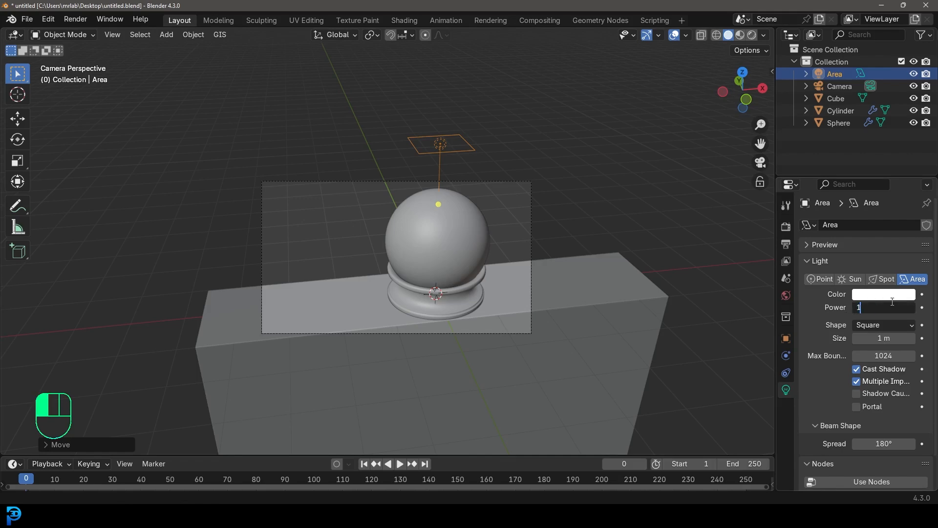
{"action": "type", "text": "5"}
{"action": "key", "text": "Return"}
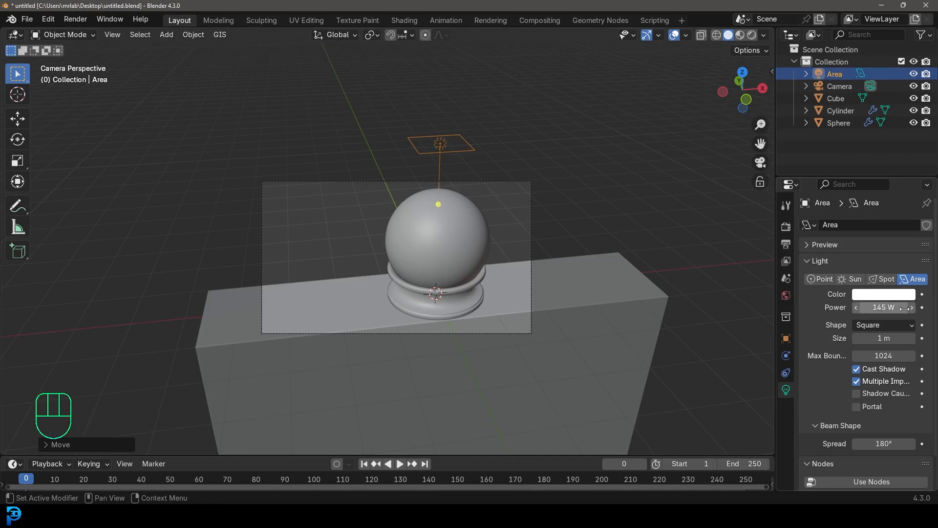
- Set the area light's size to 3 m
{"action": "left_click", "coordinate": [888, 337]}
{"action": "type", "text": "3"}
{"action": "key", "text": "Return"}
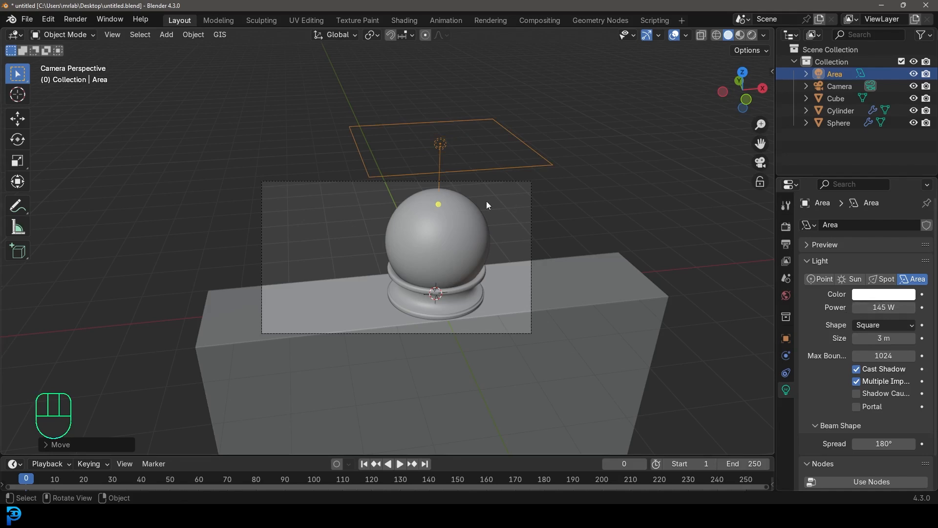
- Switch the viewport to rendered shading and limit rendering to a region enclosing the camera frame
{"action": "scroll", "coordinate": [483, 205], "scroll_direction": "up", "scroll_amount": 2}
{"action": "key", "text": "z"}
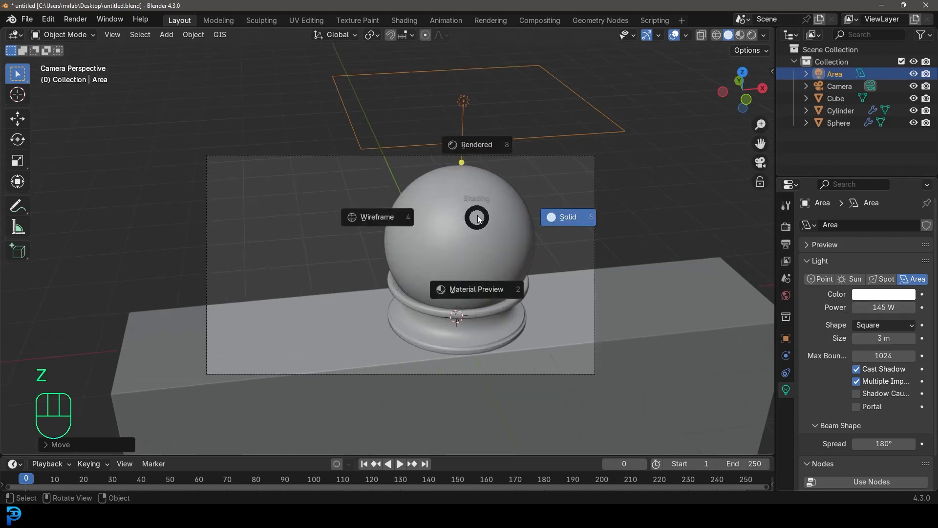
{"action": "left_click", "coordinate": [476, 145]}
{"action": "key", "text": "ctrl+b"}
{"action": "left_click_drag", "start_coordinate": [211, 101], "coordinate": [772, 447]}
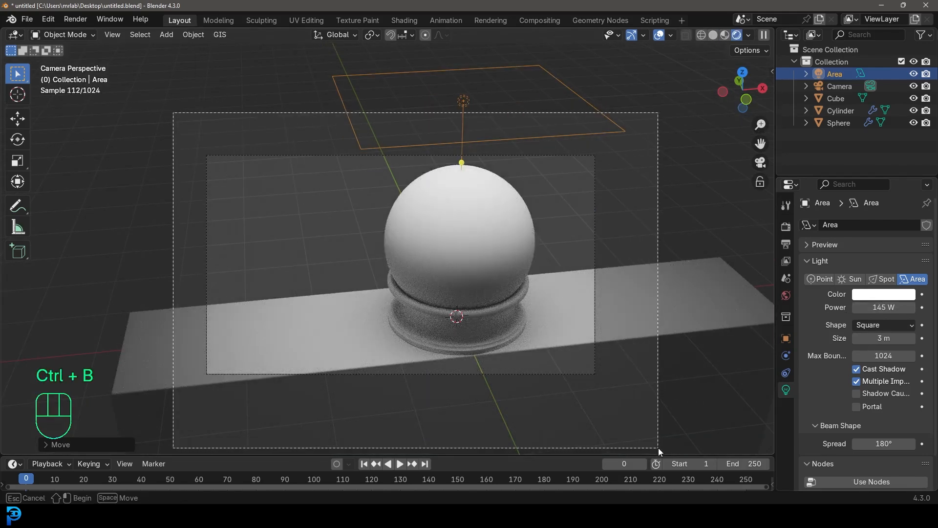
- Raise the area light higher above the globe along Z
{"action": "key", "text": "g"}
{"action": "key", "text": "z"}
{"action": "left_click", "coordinate": [518, 105]}
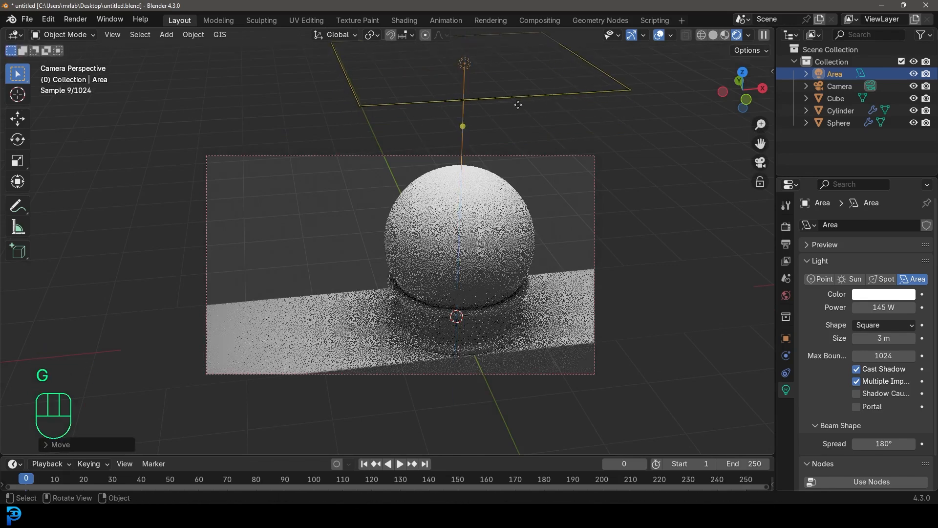
- Set the pivot point to 3D Cursor, duplicate the area light and trackball-rotate the copy around to the globe's right side
{"action": "left_click", "coordinate": [370, 35]}
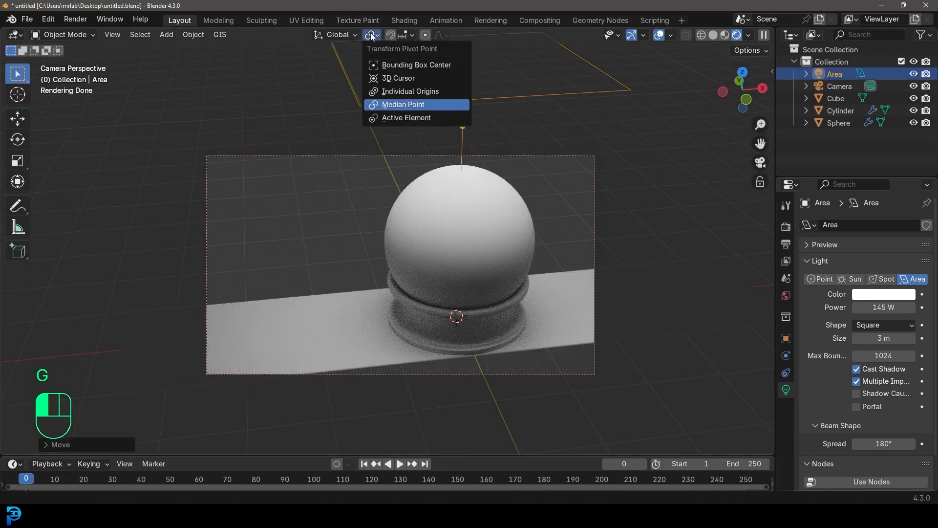
{"action": "left_click", "coordinate": [401, 79]}
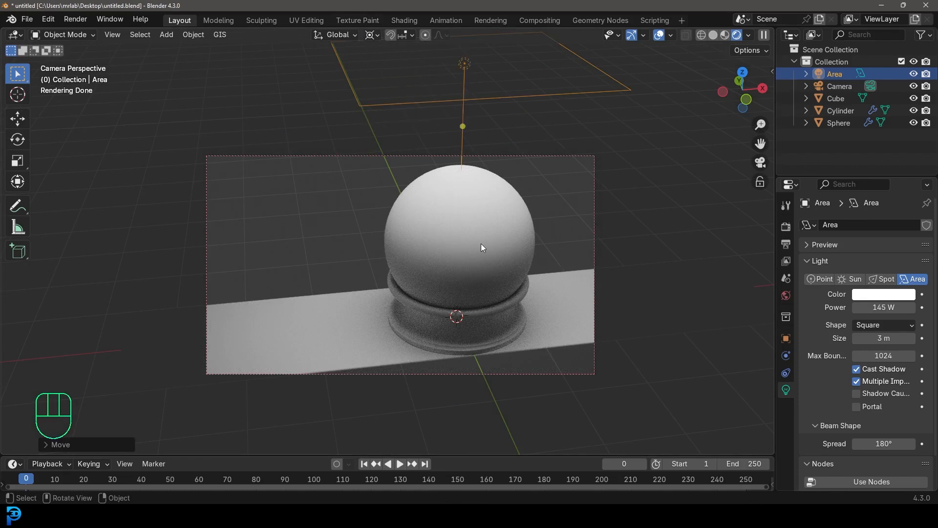
{"action": "key", "text": "shift+d"}
{"action": "right_click", "coordinate": [546, 212]}
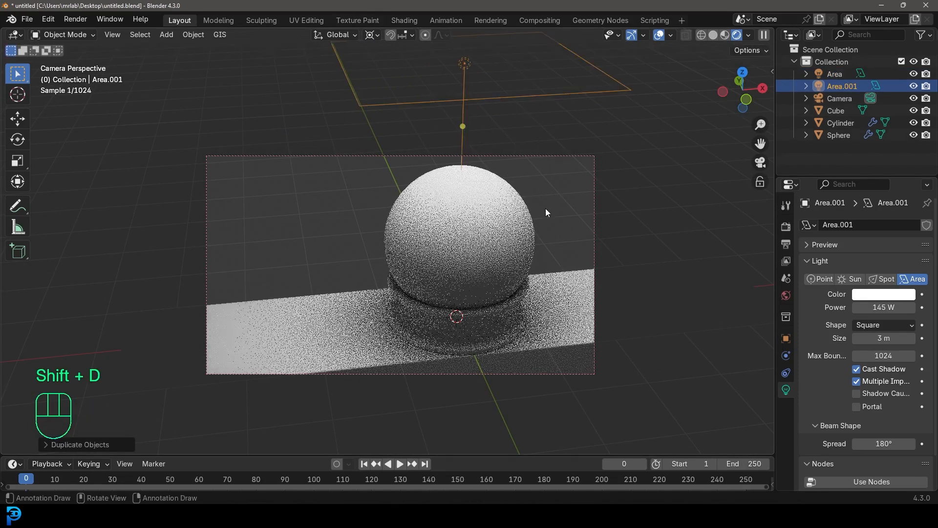
{"action": "key", "text": "r"}
{"action": "key", "text": "r"}
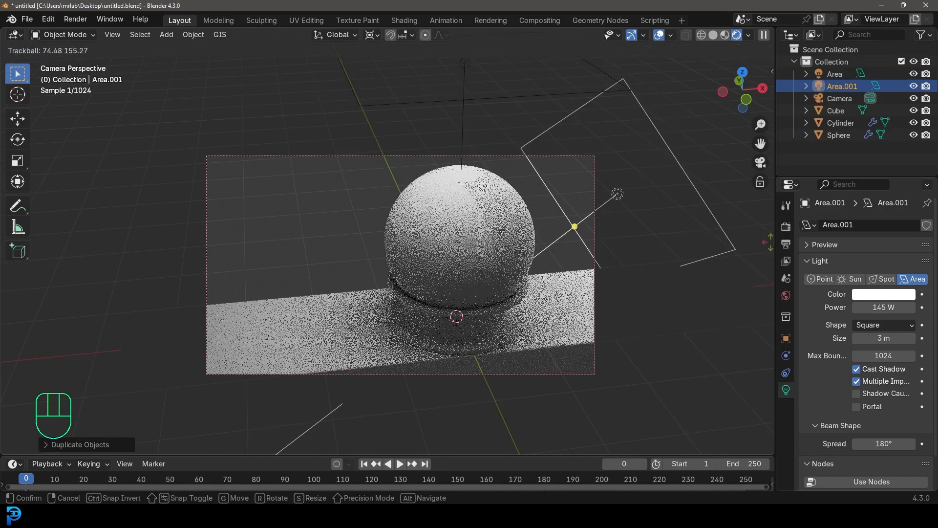
{"action": "left_click", "coordinate": [677, 301]}
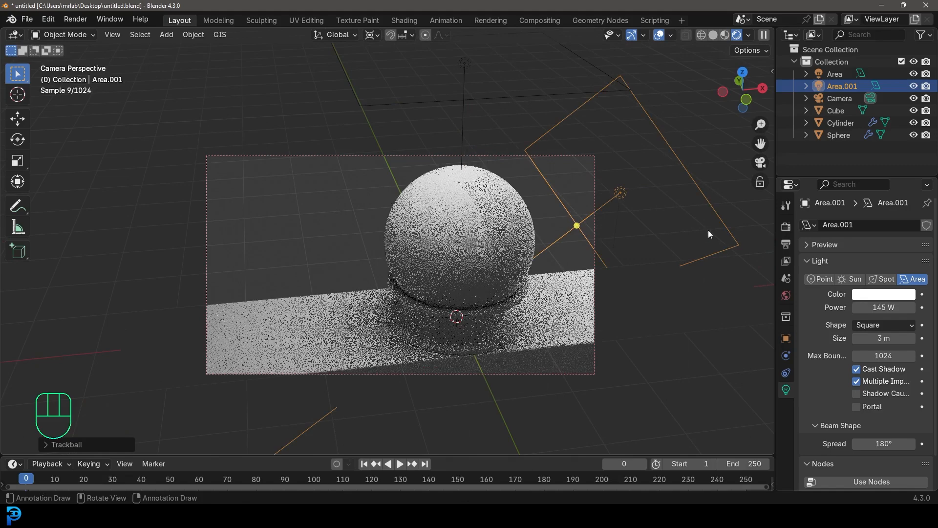
- Duplicate the right-hand area light, rotate the copy about 105° around global Z to the globe's left side, and save the file
{"action": "key", "text": "shift+d"}
{"action": "key", "text": "r"}
{"action": "key", "text": "z"}
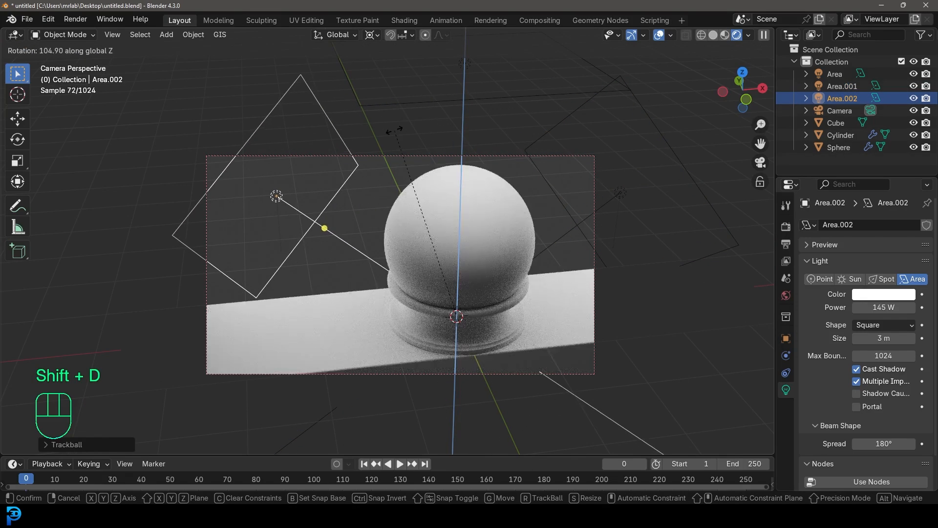
{"action": "right_click", "coordinate": [393, 131]}
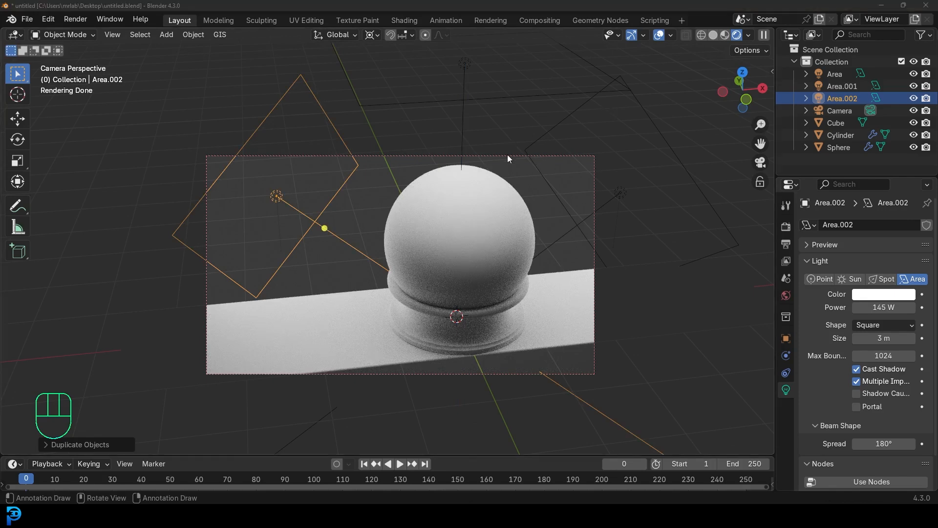
{"action": "key", "text": "ctrl+s"}
{"action": "key", "text": "ctrl+s"}
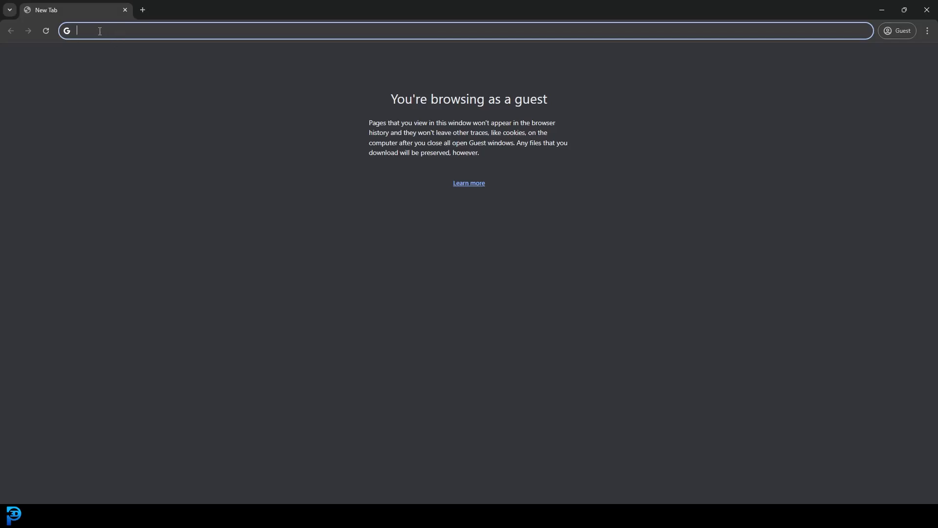
- Search for texture haven in the web browser and open Poly Haven's HDRIs library
{"action": "type", "text": "texture haven"}
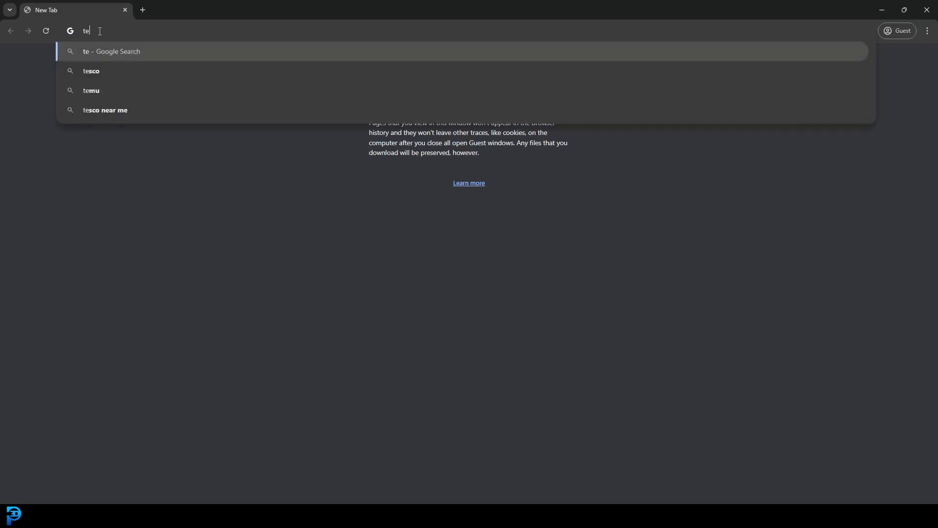
{"action": "key", "text": "Return"}
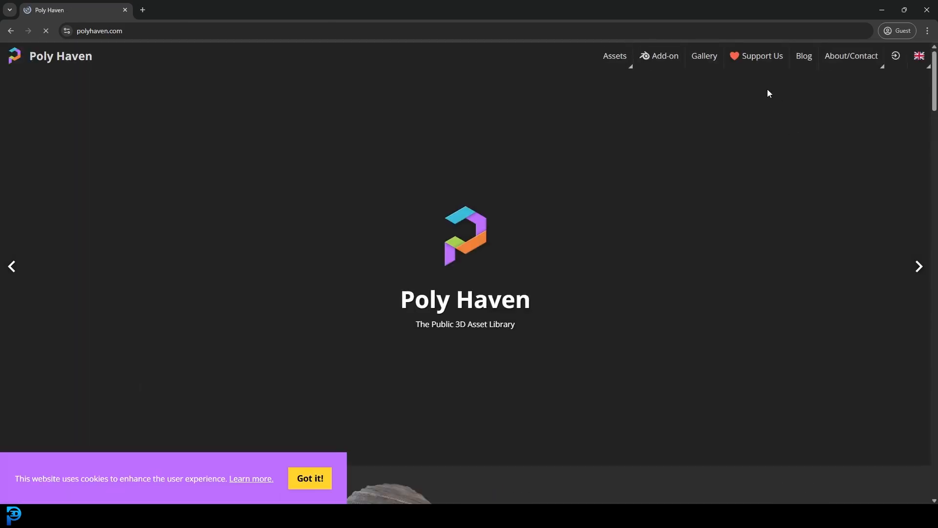
{"action": "left_click", "coordinate": [614, 56]}
{"action": "left_click", "coordinate": [569, 80]}
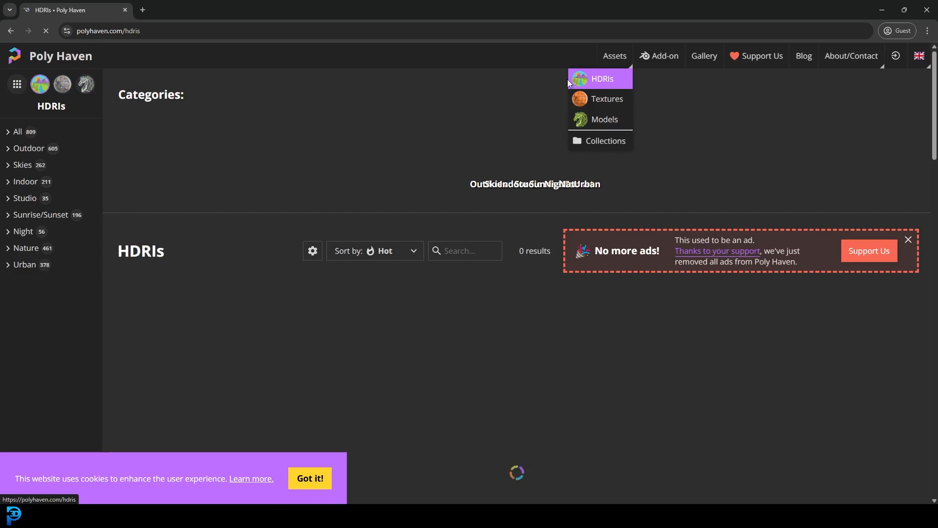
- Browse the HDRIs, open the Golden Gate Hills page and download it as a 4K EXR
{"action": "scroll", "coordinate": [491, 295], "scroll_direction": "down", "scroll_amount": 3}
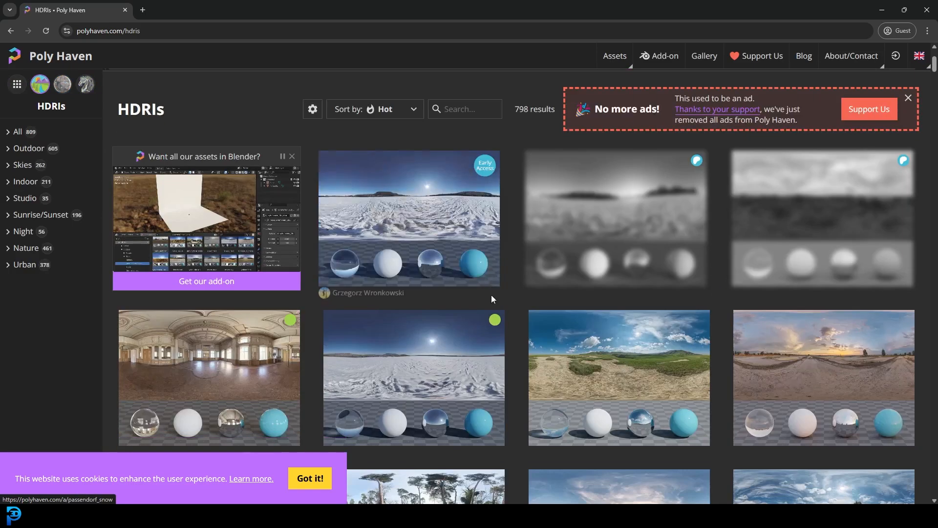
{"action": "scroll", "coordinate": [490, 295], "scroll_direction": "down", "scroll_amount": 3}
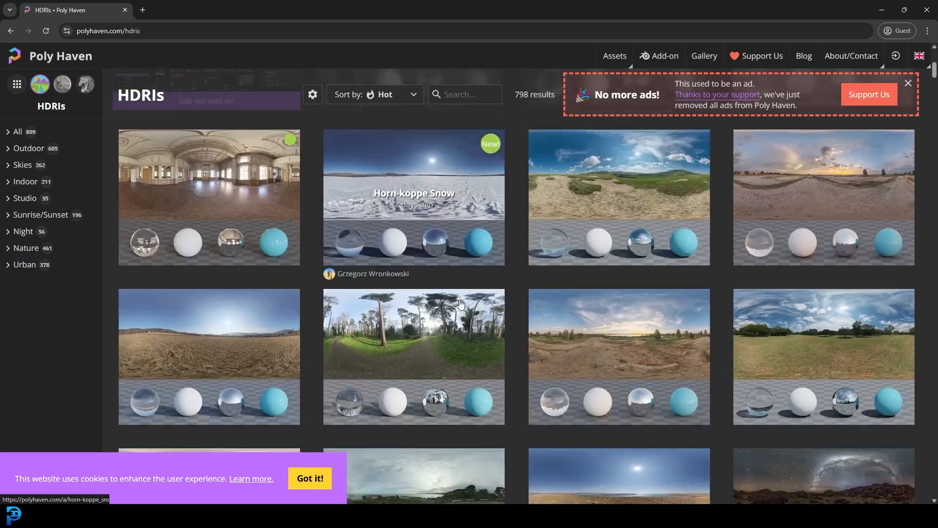
{"action": "scroll", "coordinate": [459, 304], "scroll_direction": "down", "scroll_amount": 2}
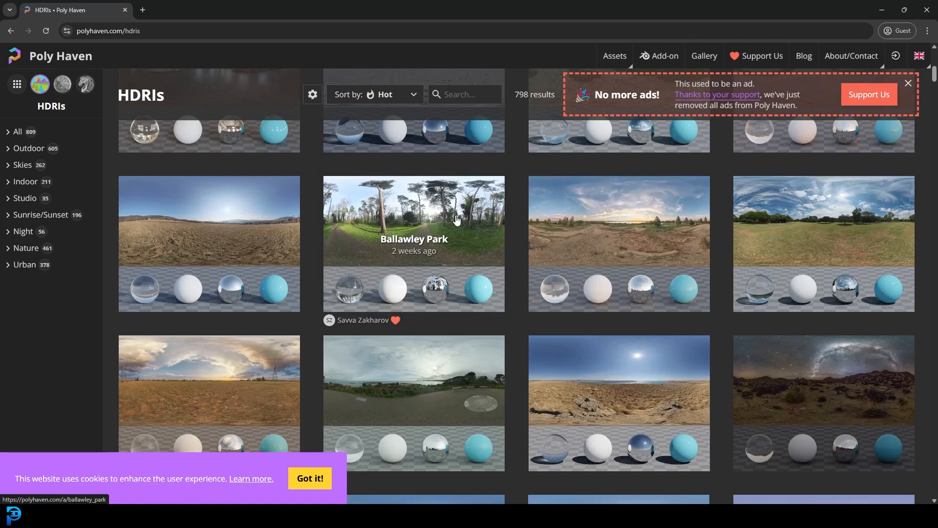
{"action": "scroll", "coordinate": [410, 234], "scroll_direction": "down", "scroll_amount": 3}
{"action": "scroll", "coordinate": [530, 289], "scroll_direction": "up", "scroll_amount": 3}
{"action": "scroll", "coordinate": [530, 289], "scroll_direction": "up", "scroll_amount": 10}
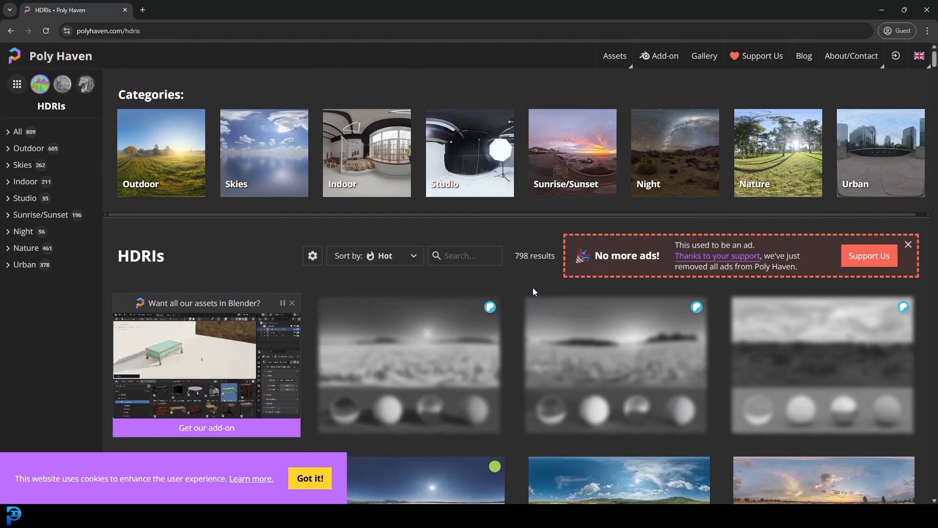
{"action": "scroll", "coordinate": [532, 289], "scroll_direction": "down", "scroll_amount": 6}
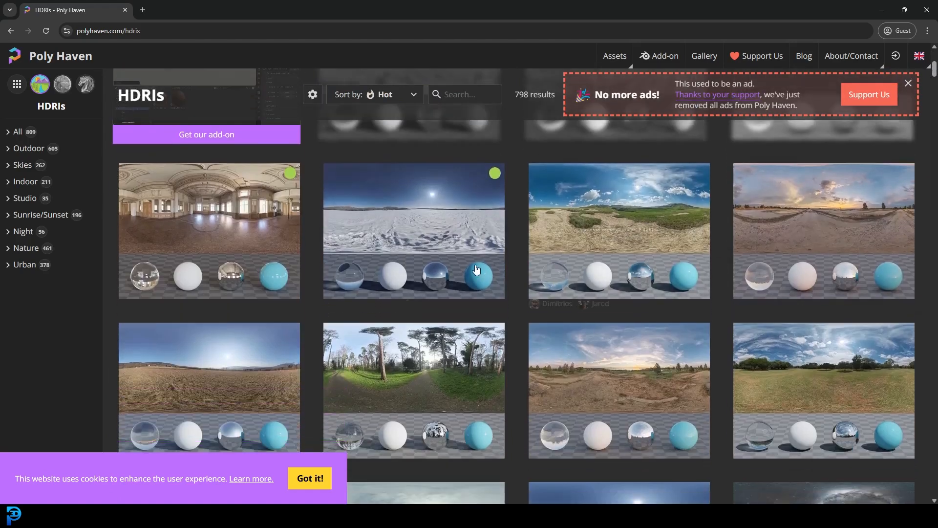
{"action": "left_click", "coordinate": [637, 216]}
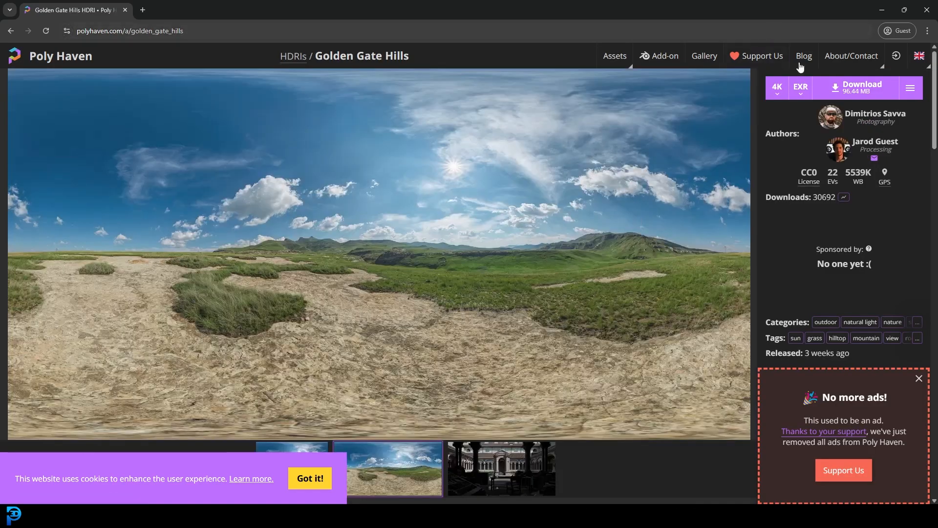
{"action": "left_click", "coordinate": [776, 87]}
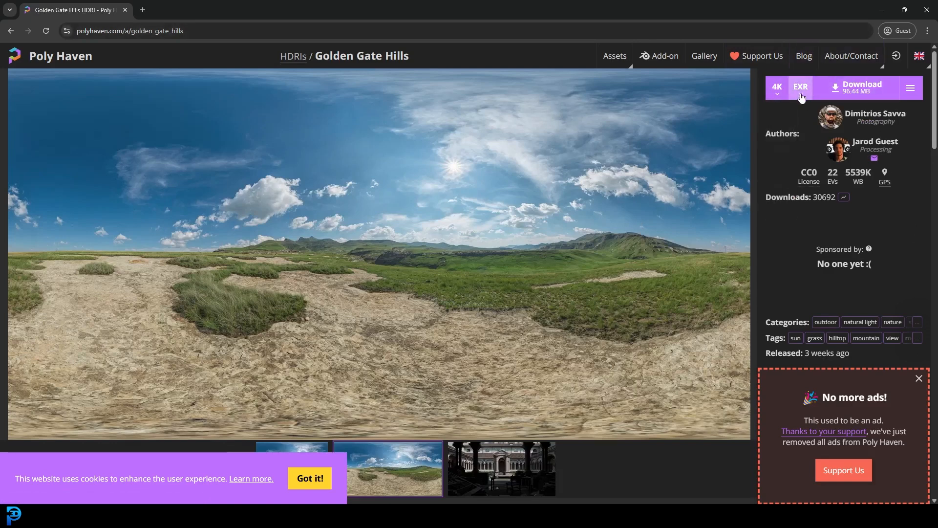
{"action": "left_click", "coordinate": [886, 88]}
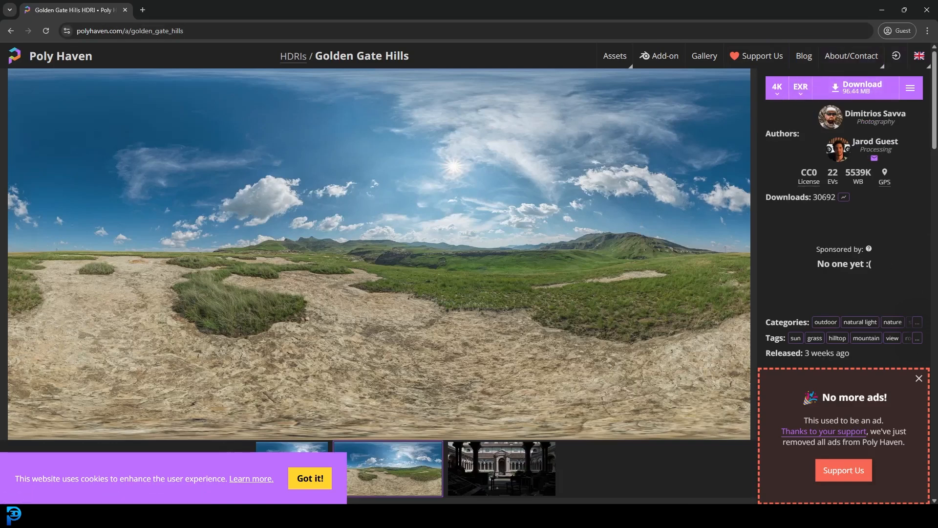
- Switch to Blender, assign an Environment Texture to the world background color and open its image file browser
{"action": "left_click", "coordinate": [494, 464]}
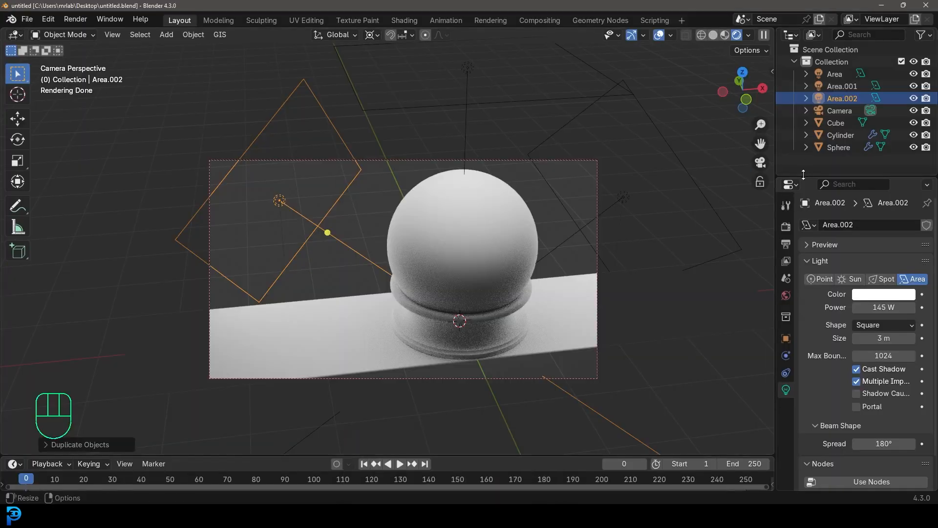
{"action": "left_click", "coordinate": [785, 295]}
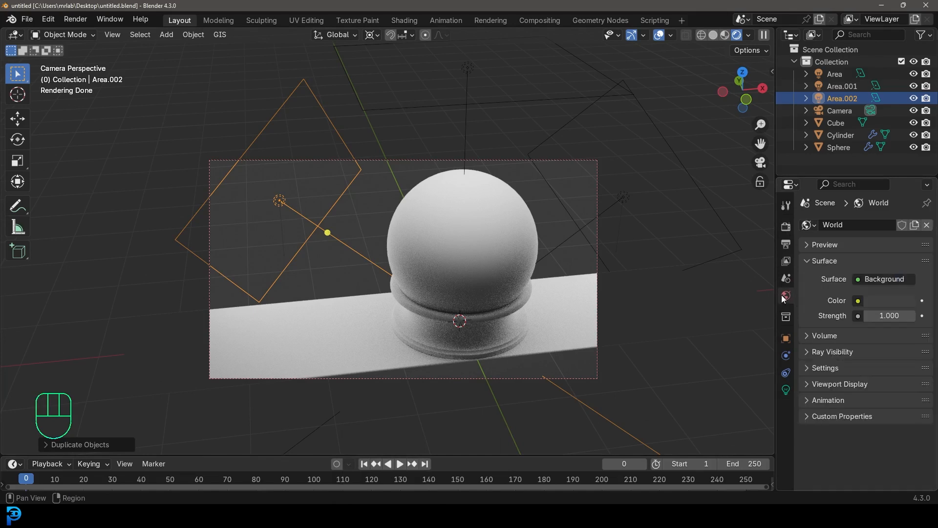
{"action": "left_click", "coordinate": [858, 300]}
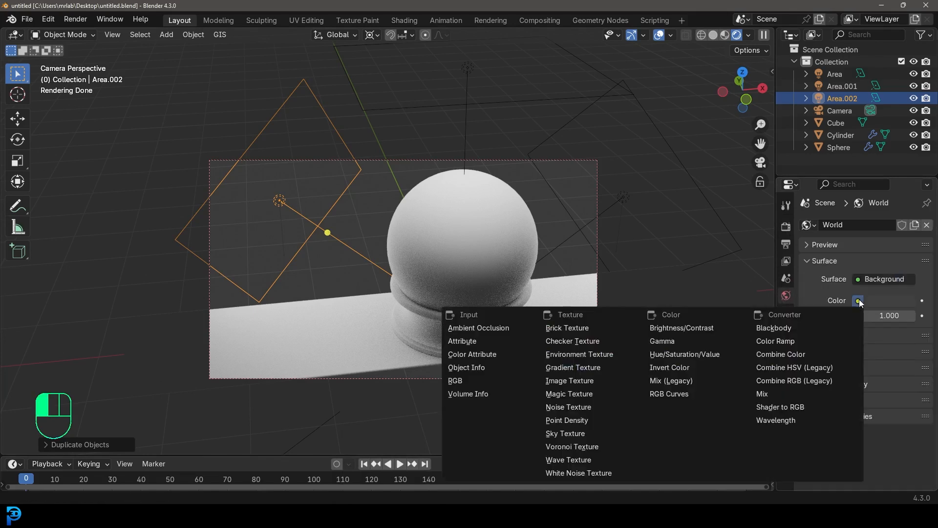
{"action": "left_click", "coordinate": [606, 354]}
{"action": "left_click", "coordinate": [900, 317]}
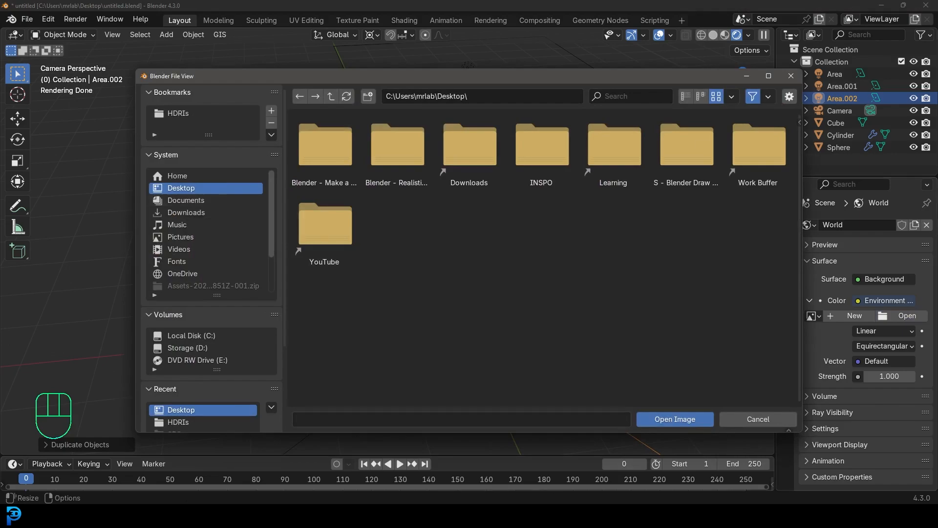
{"action": "key", "text": "alt+Tab"}
{"action": "left_click", "coordinate": [72, 6]}
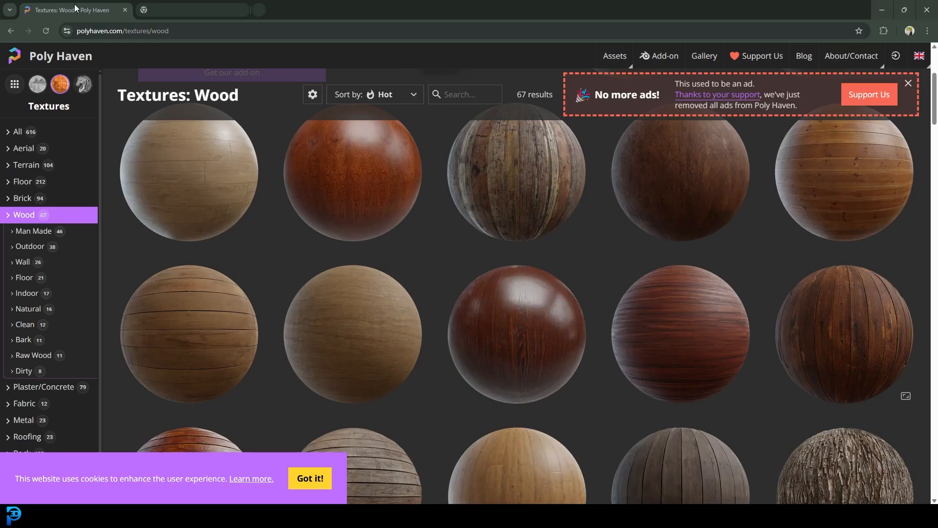
{"action": "left_click", "coordinate": [177, 8]}
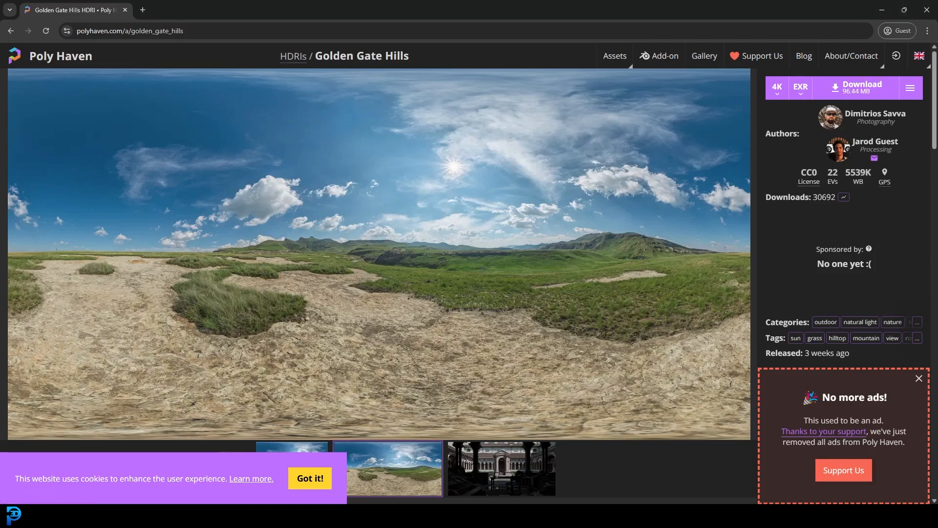
{"action": "left_click", "coordinate": [420, 474]}
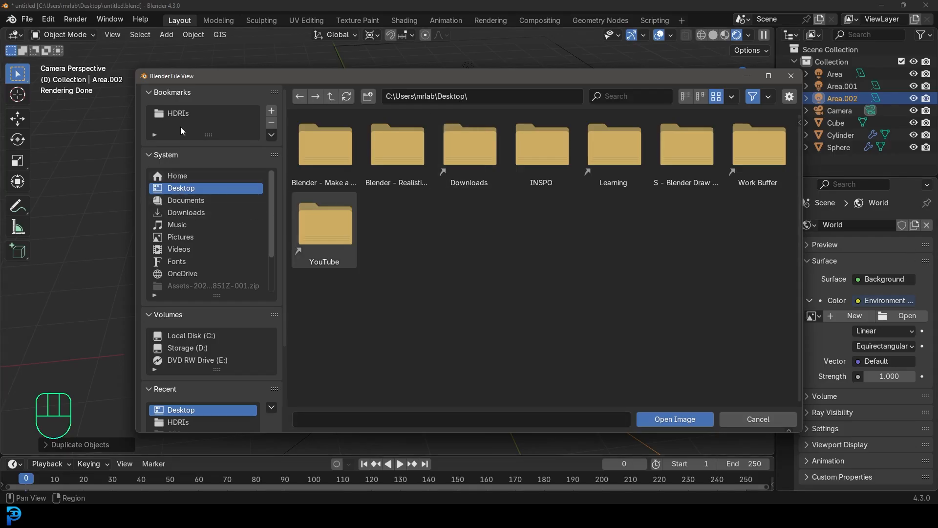
- Load the abandoned_c… HDRI from the bookmarked HDRIs folder as the world environment texture and deselect everything
{"action": "left_click", "coordinate": [178, 113]}
{"action": "left_click", "coordinate": [314, 152]}
{"action": "left_click", "coordinate": [708, 419]}
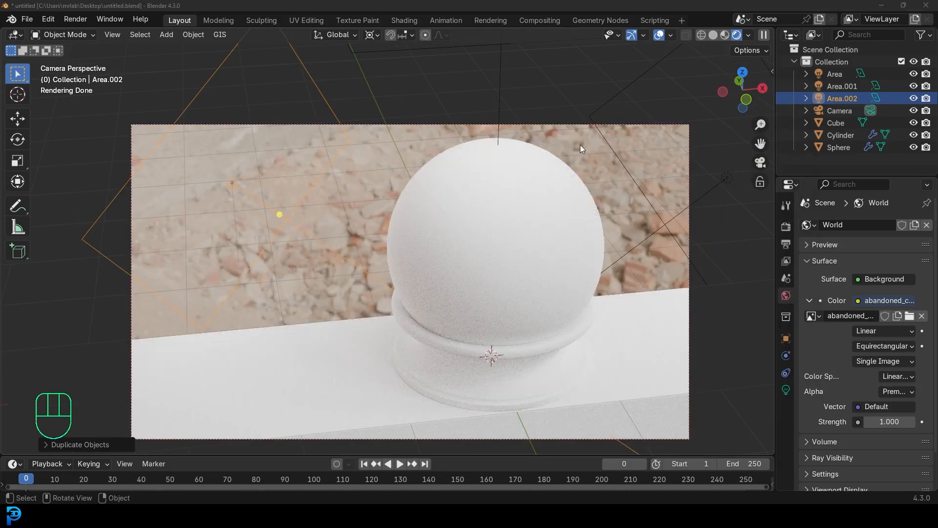
{"action": "left_click", "coordinate": [611, 167]}
{"action": "scroll", "coordinate": [611, 167], "scroll_direction": "down", "scroll_amount": 2}
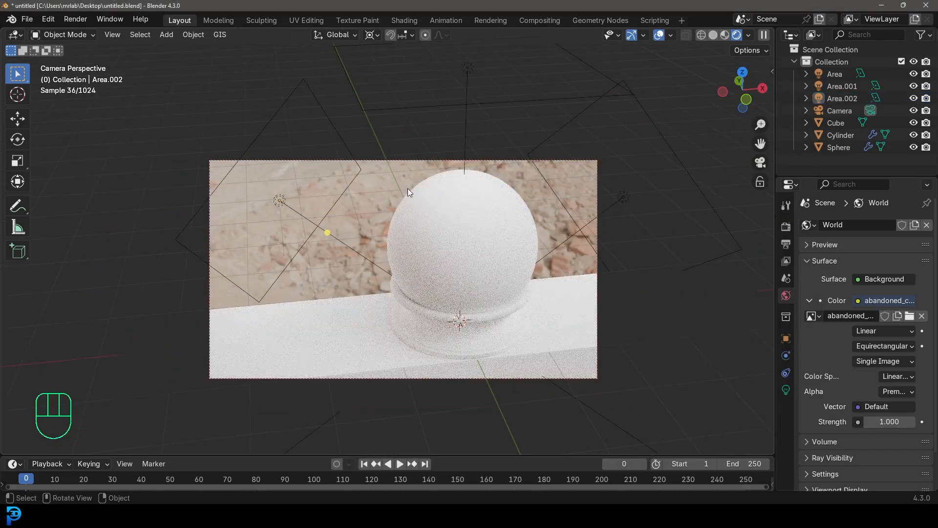
- Switch to the Shading workspace and show its viewport through the camera in rendered shading
{"action": "left_click", "coordinate": [404, 20]}
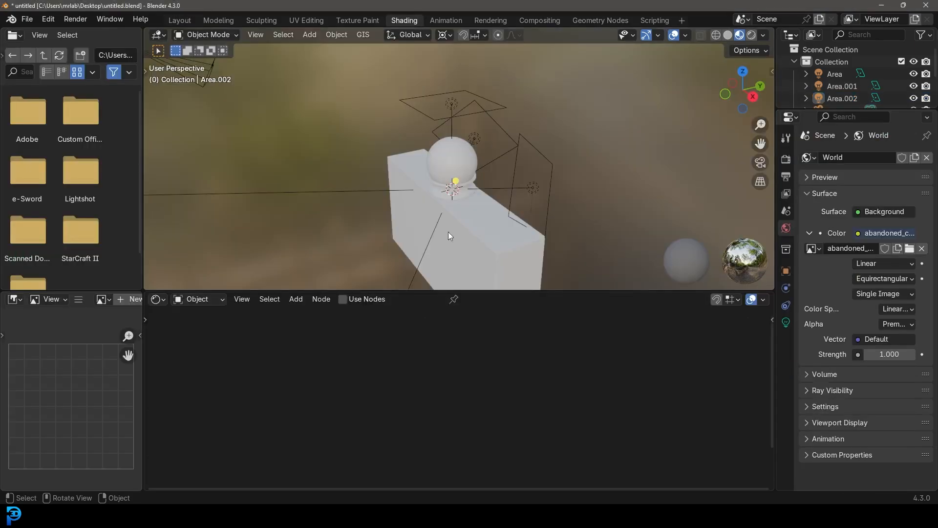
{"action": "key", "text": "KP_0"}
{"action": "key", "text": "z"}
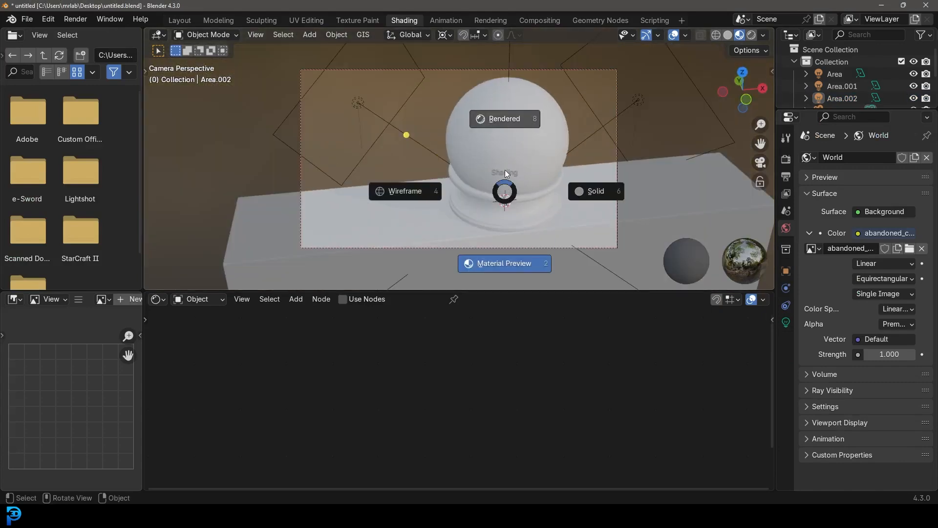
{"action": "left_click", "coordinate": [504, 118]}
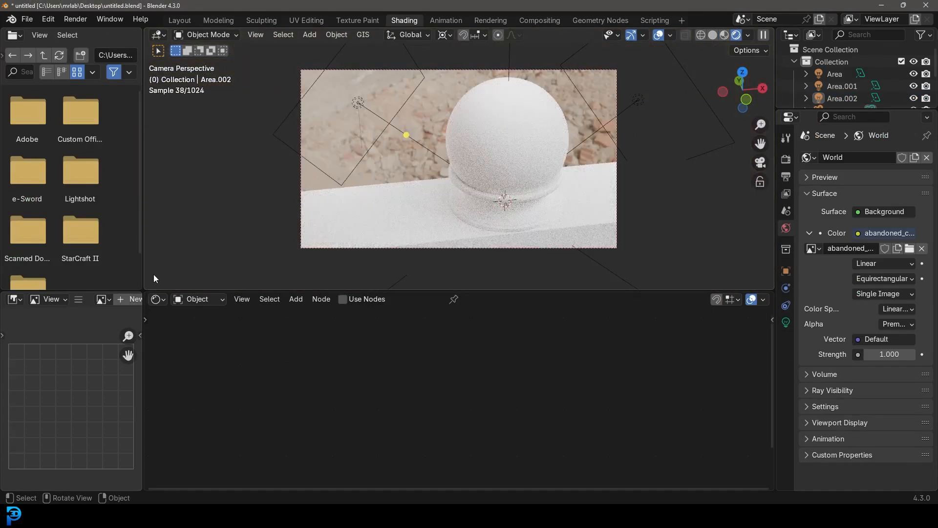
- Switch the shader editor to the World shader and frame all of its nodes
{"action": "left_click", "coordinate": [195, 300]}
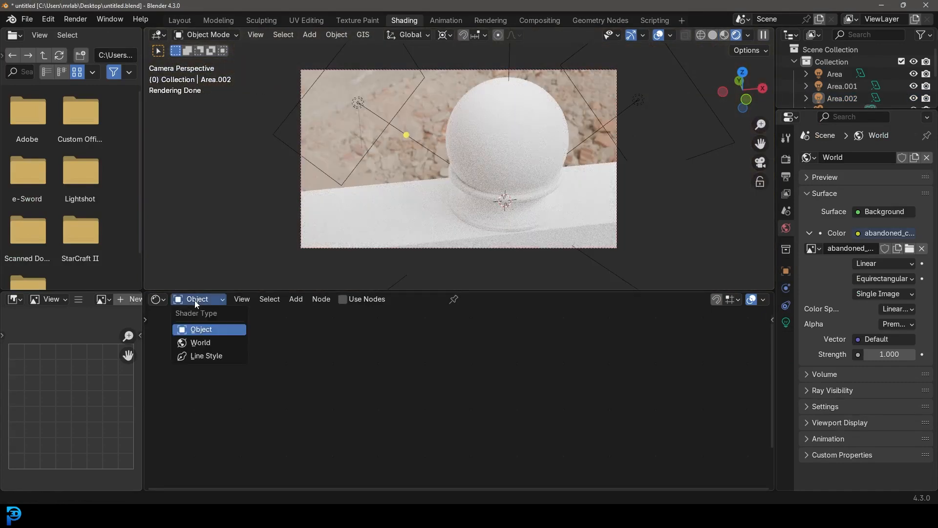
{"action": "left_click", "coordinate": [202, 342]}
{"action": "key", "text": "Home"}
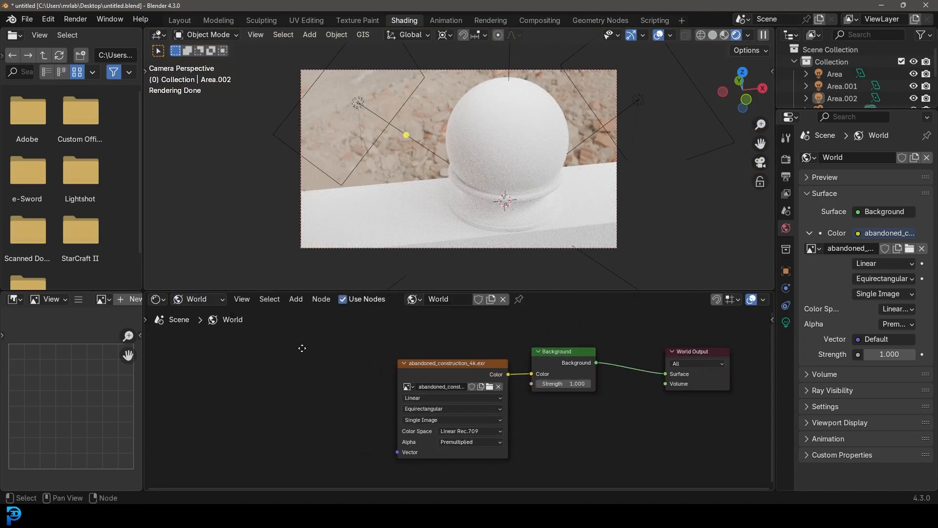
- Search the add-on preferences for "node" to check whether Node Wrangler is enabled, and close the preferences
{"action": "left_click", "coordinate": [48, 19]}
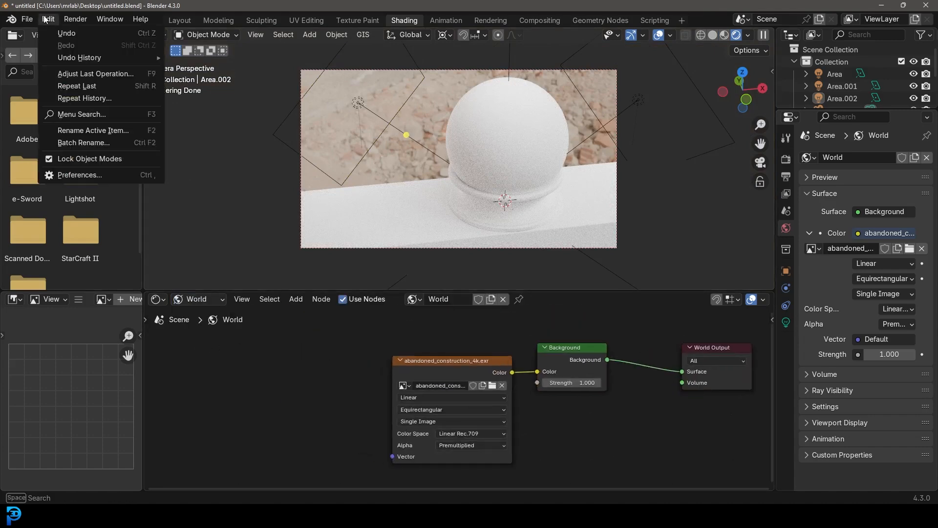
{"action": "left_click", "coordinate": [73, 170]}
{"action": "left_click_drag", "start_coordinate": [192, 5], "coordinate": [402, 57]}
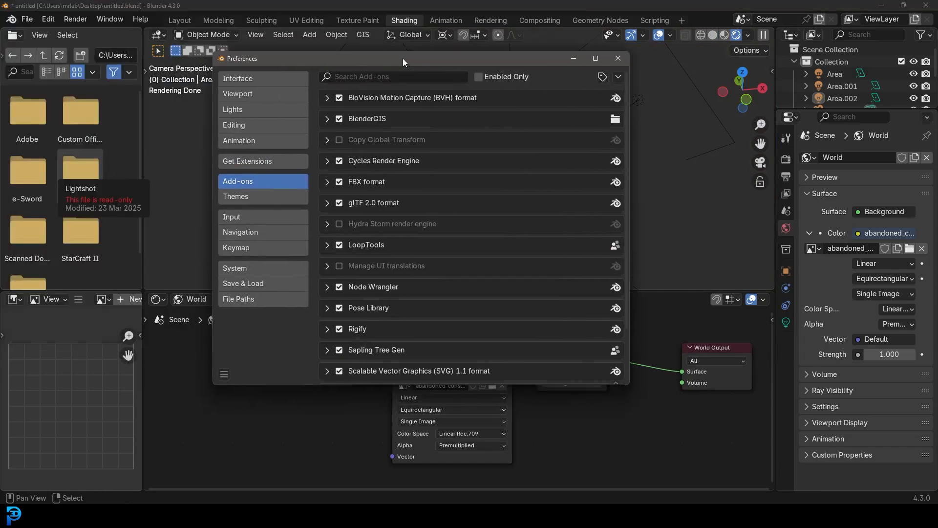
{"action": "left_click", "coordinate": [361, 75]}
{"action": "type", "text": "node"}
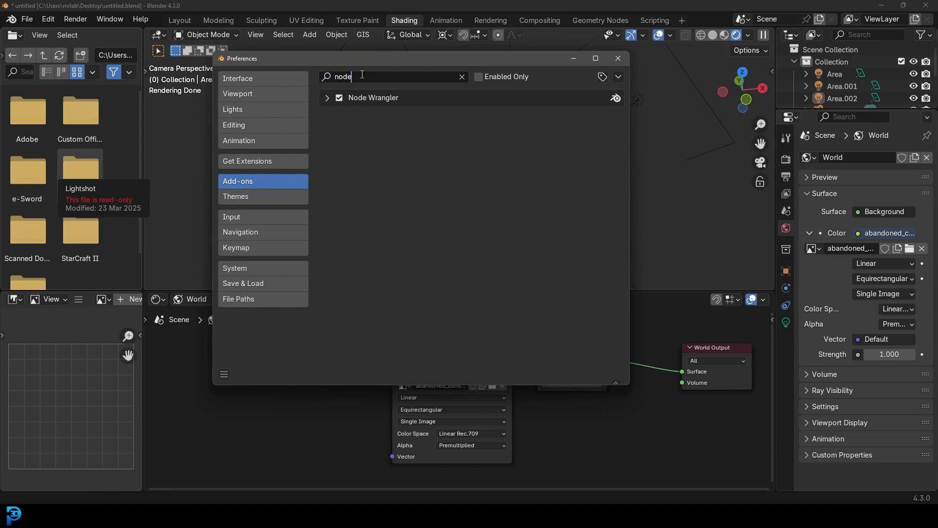
{"action": "left_click", "coordinate": [619, 59]}
- Add Texture Coordinate and Mapping nodes to the environment texture with Node Wrangler and set the mapping's Z rotation to 222°
{"action": "left_click_drag", "start_coordinate": [417, 358], "coordinate": [373, 341]}
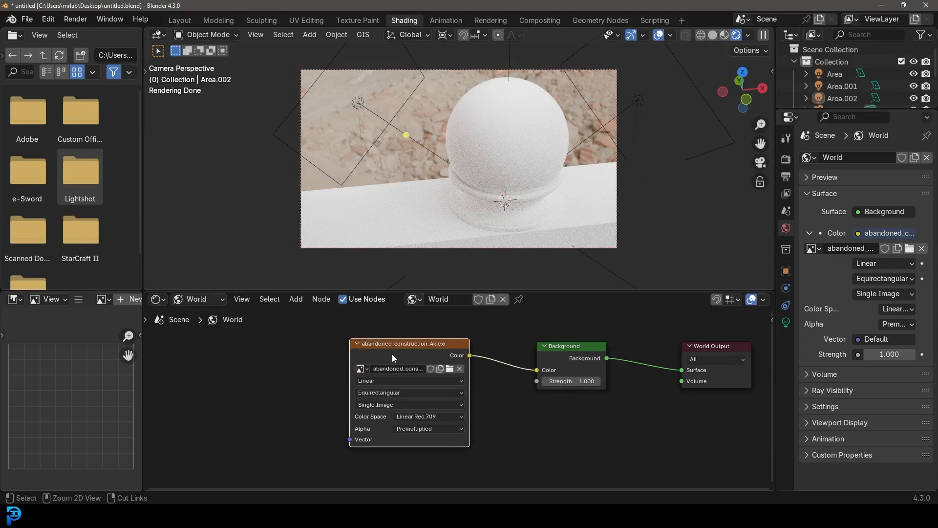
{"action": "key", "text": "ctrl+t"}
{"action": "middle_click_drag", "start_coordinate": [180, 364], "coordinate": [257, 348]}
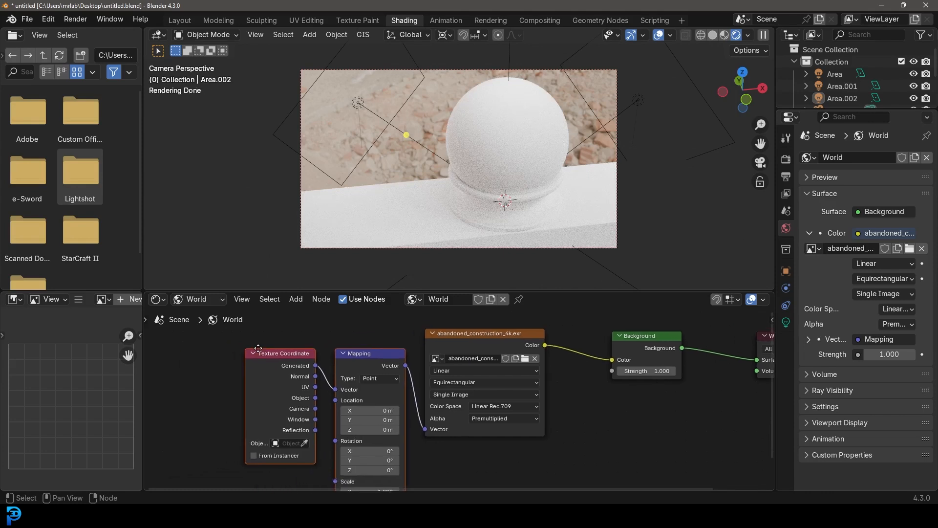
{"action": "scroll", "coordinate": [295, 363], "scroll_direction": "up", "scroll_amount": 1}
{"action": "key", "text": "alt+a"}
{"action": "middle_click_drag", "start_coordinate": [351, 362], "coordinate": [376, 300]}
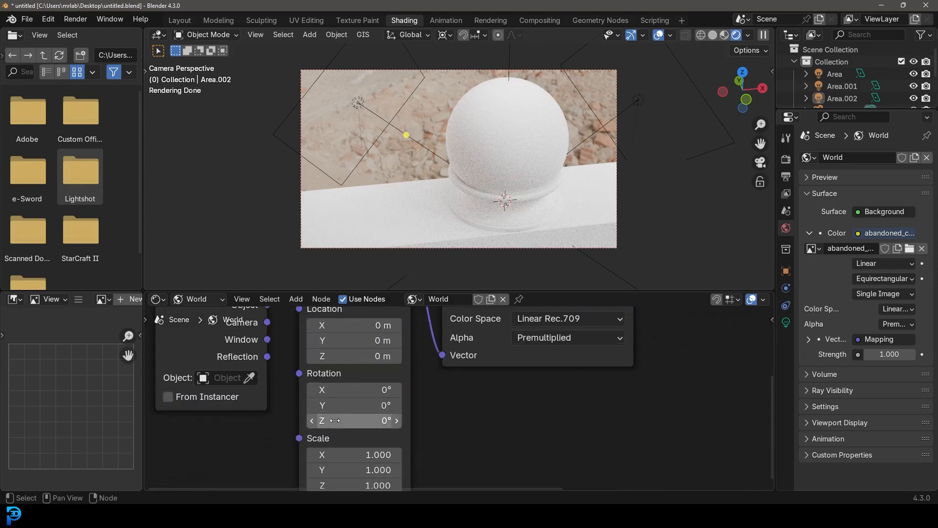
{"action": "left_click_drag", "start_coordinate": [331, 421], "coordinate": [711, 420]}
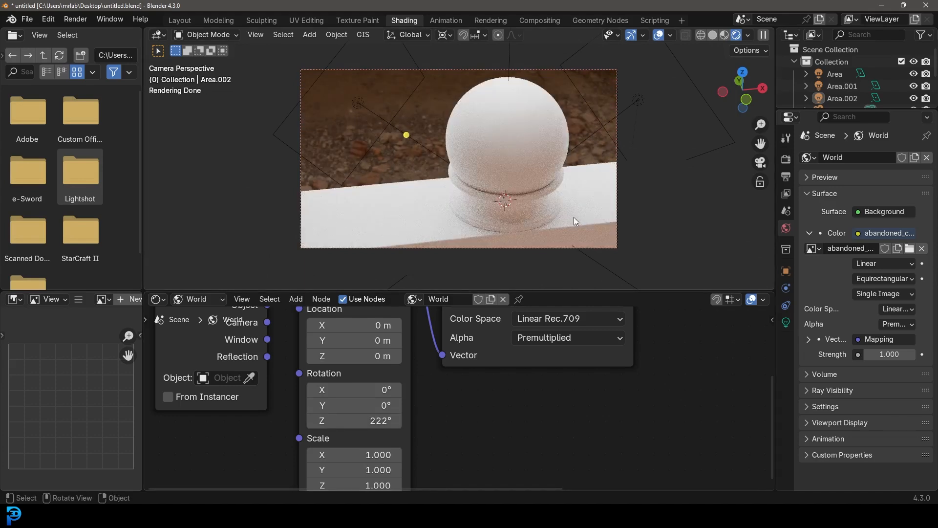
- Select the camera, enable its depth of field and pick the globe's sphere as the focus object
{"action": "left_click", "coordinate": [523, 69]}
{"action": "scroll", "coordinate": [482, 153], "scroll_direction": "down", "scroll_amount": 2}
{"action": "middle_click_drag", "start_coordinate": [483, 152], "coordinate": [333, 136]}
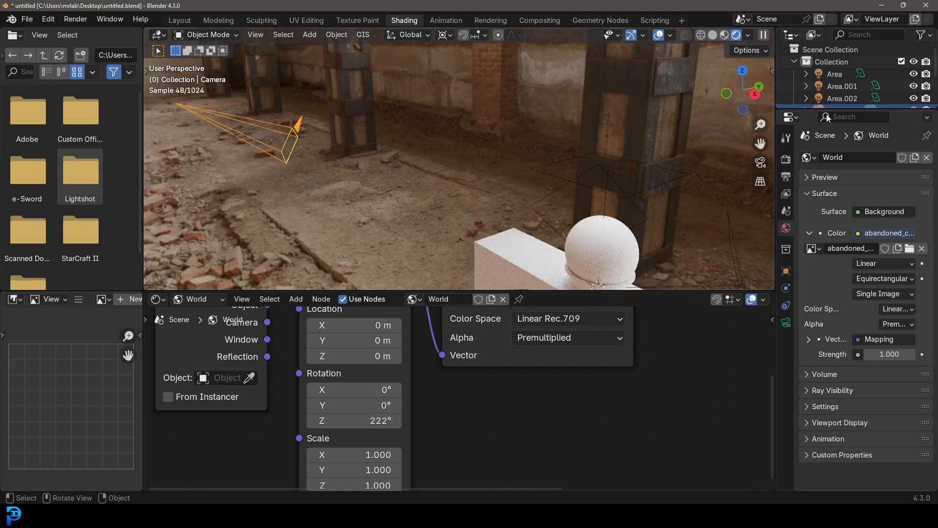
{"action": "left_click", "coordinate": [786, 323]}
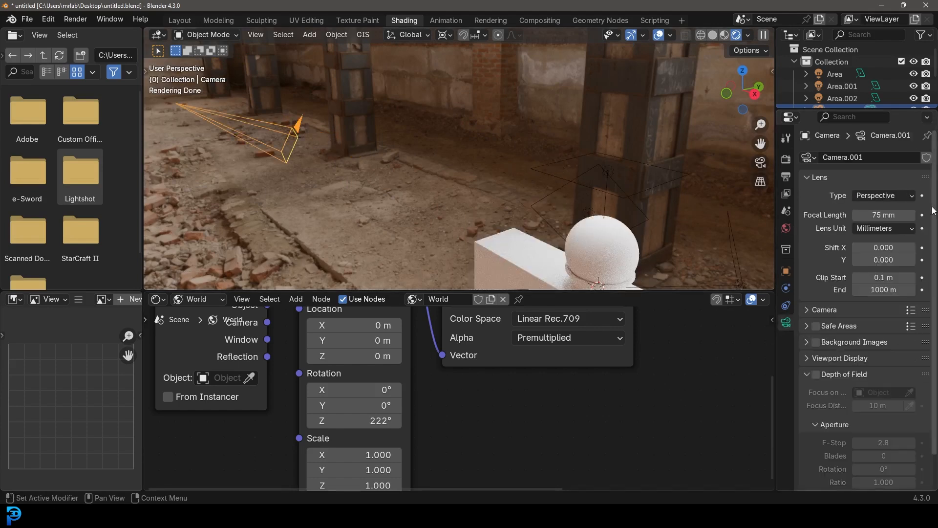
{"action": "left_click", "coordinate": [814, 374]}
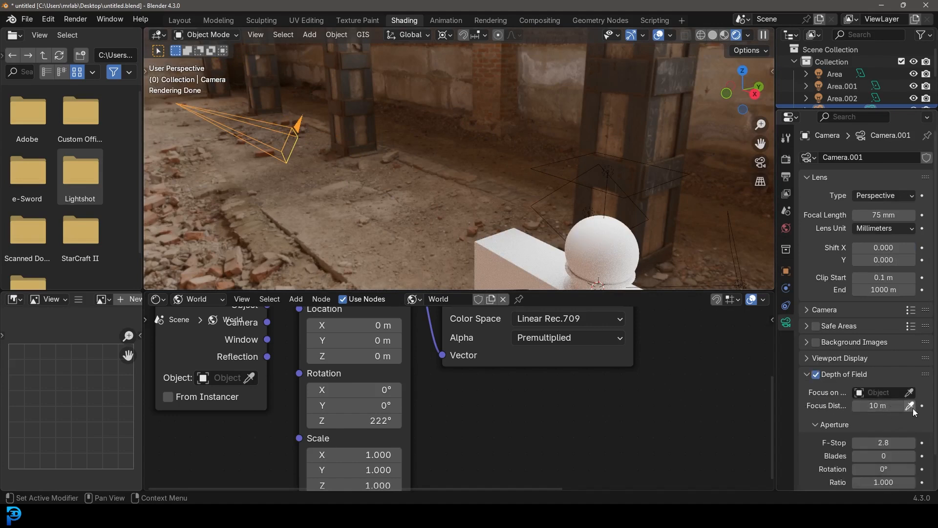
{"action": "left_click", "coordinate": [911, 393]}
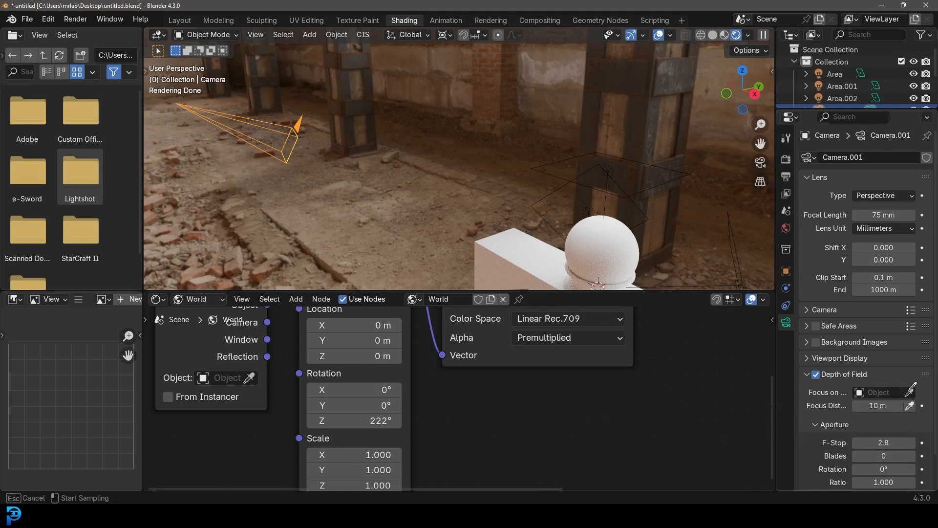
{"action": "left_click", "coordinate": [604, 234]}
- Look through the camera and set its depth-of-field F-Stop to 0.4
{"action": "scroll", "coordinate": [558, 196], "scroll_direction": "up", "scroll_amount": 3}
{"action": "middle_click_drag", "start_coordinate": [601, 229], "coordinate": [527, 150], "text": "shift"}
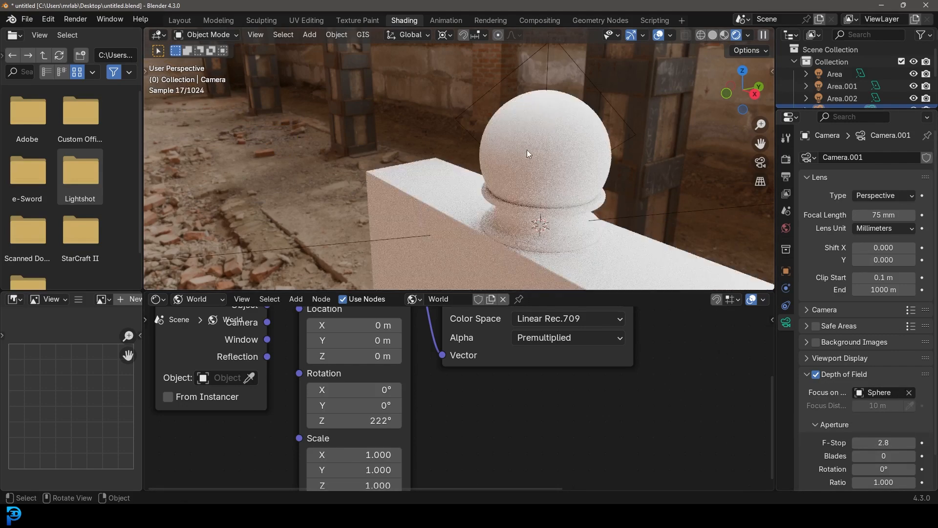
{"action": "key", "text": "KP_0"}
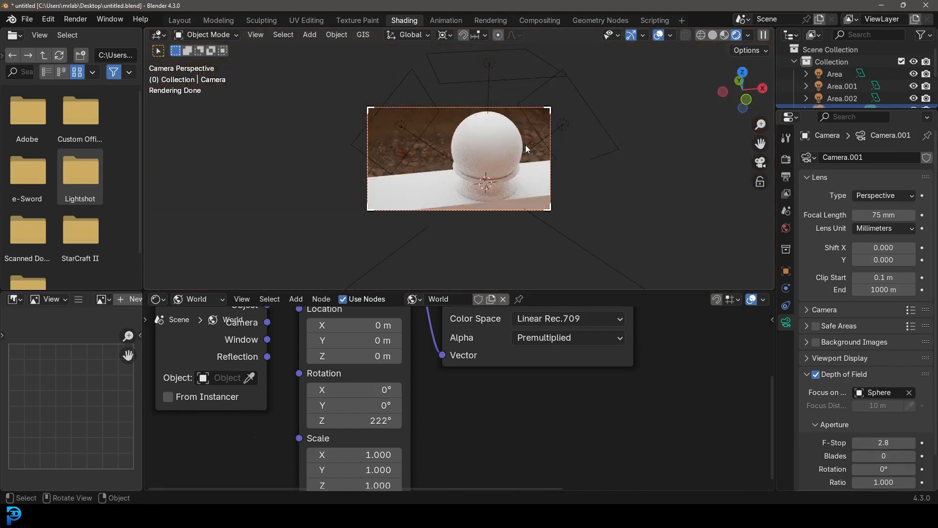
{"action": "scroll", "coordinate": [511, 130], "scroll_direction": "up", "scroll_amount": 3}
{"action": "scroll", "coordinate": [860, 401], "scroll_direction": "down", "scroll_amount": 2}
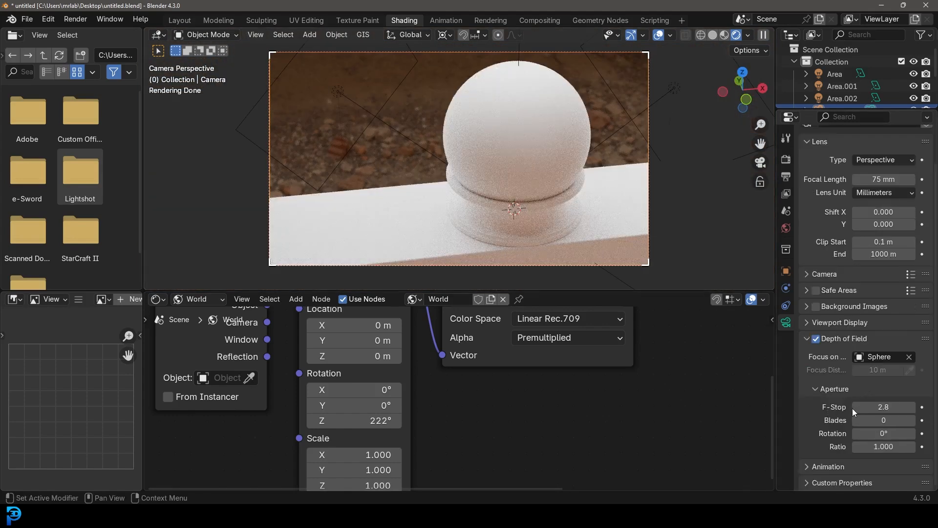
{"action": "left_click_drag", "start_coordinate": [883, 407], "coordinate": [883, 407]}
{"action": "type", "text": "0.4"}
{"action": "key", "text": "Return"}
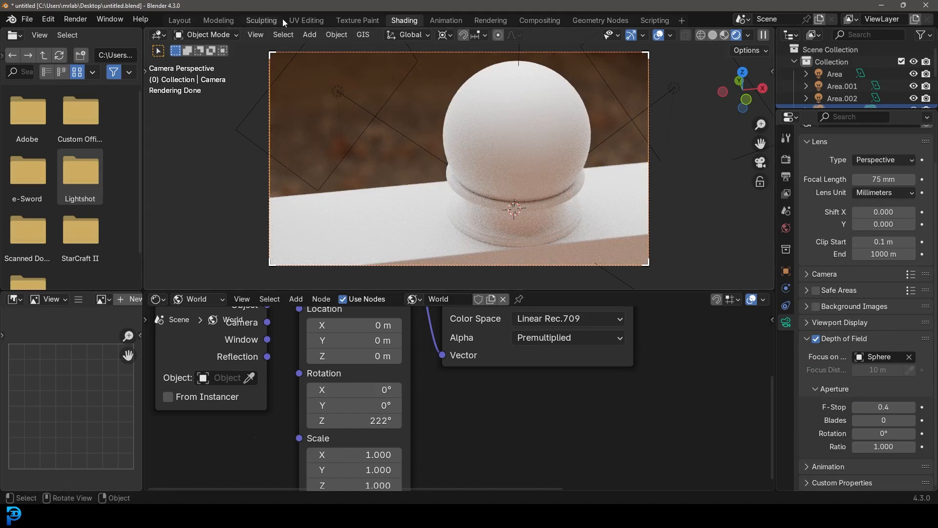
- Switch the shader editor to object materials and create a new material named "glass" on the globe's sphere
{"action": "left_click", "coordinate": [191, 299]}
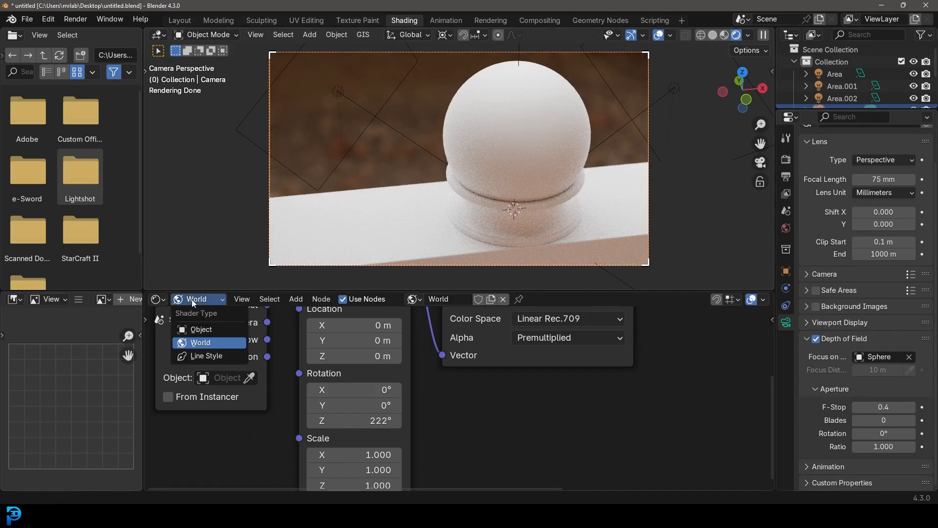
{"action": "left_click", "coordinate": [212, 330]}
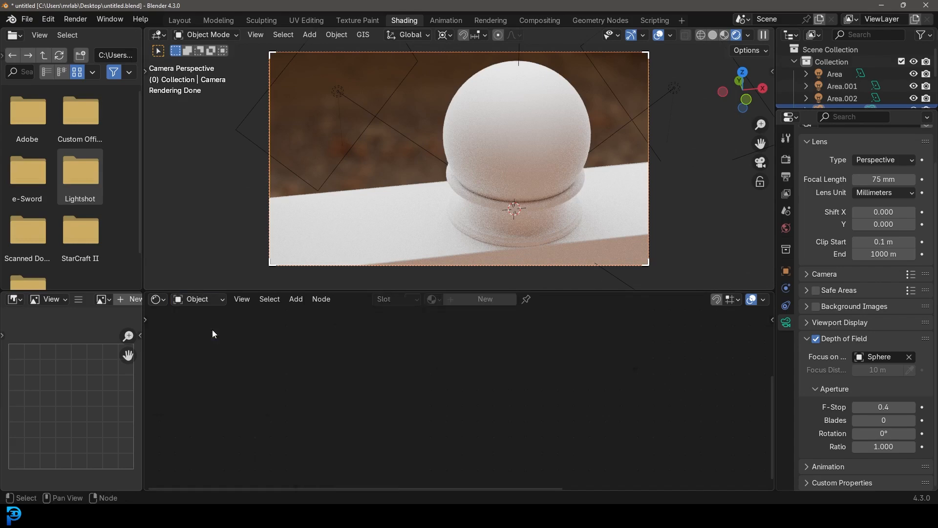
{"action": "left_click", "coordinate": [549, 83]}
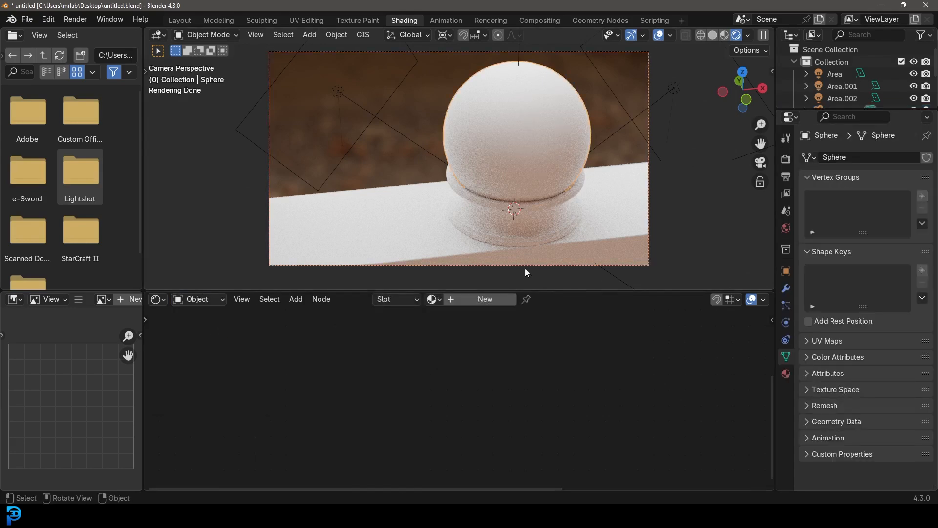
{"action": "left_click", "coordinate": [475, 297]}
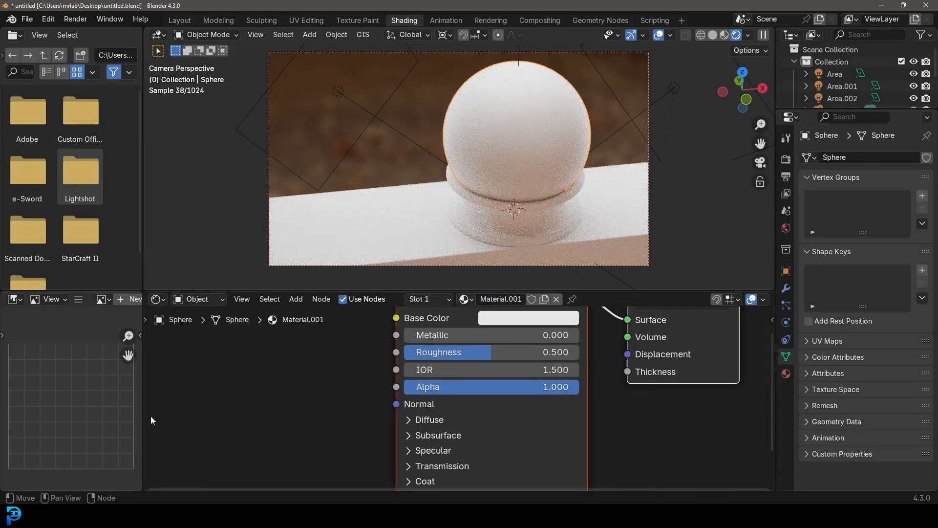
{"action": "left_click_drag", "start_coordinate": [381, 291], "coordinate": [388, 204]}
{"action": "double_click", "coordinate": [512, 212]}
{"action": "type", "text": "glass"}
{"action": "key", "text": "Return"}
- Set the glass material's transmission weight to 1.000 and its roughness to 0.009
{"action": "scroll", "coordinate": [424, 251], "scroll_direction": "down", "scroll_amount": 3}
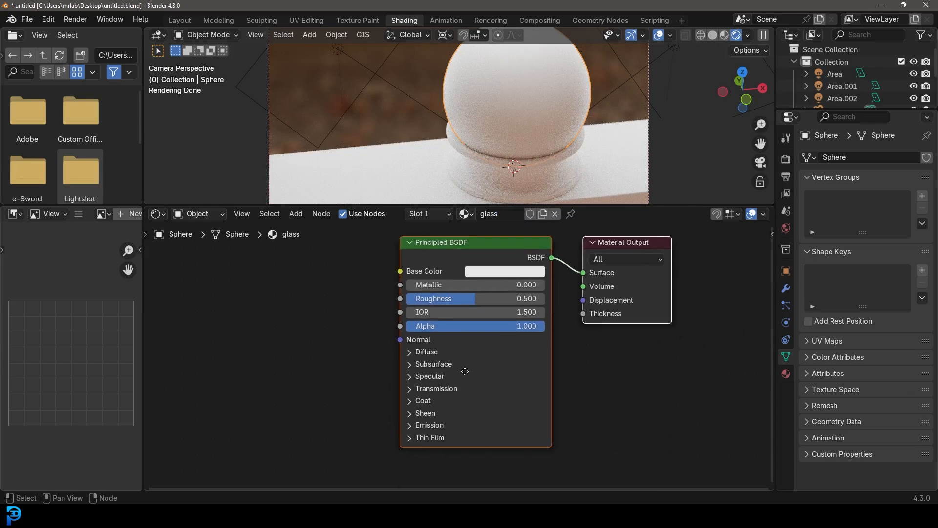
{"action": "middle_click_drag", "start_coordinate": [465, 371], "coordinate": [453, 343]}
{"action": "scroll", "coordinate": [404, 380], "scroll_direction": "up", "scroll_amount": 2}
{"action": "left_click", "coordinate": [392, 364]}
{"action": "left_click_drag", "start_coordinate": [422, 380], "coordinate": [537, 381]}
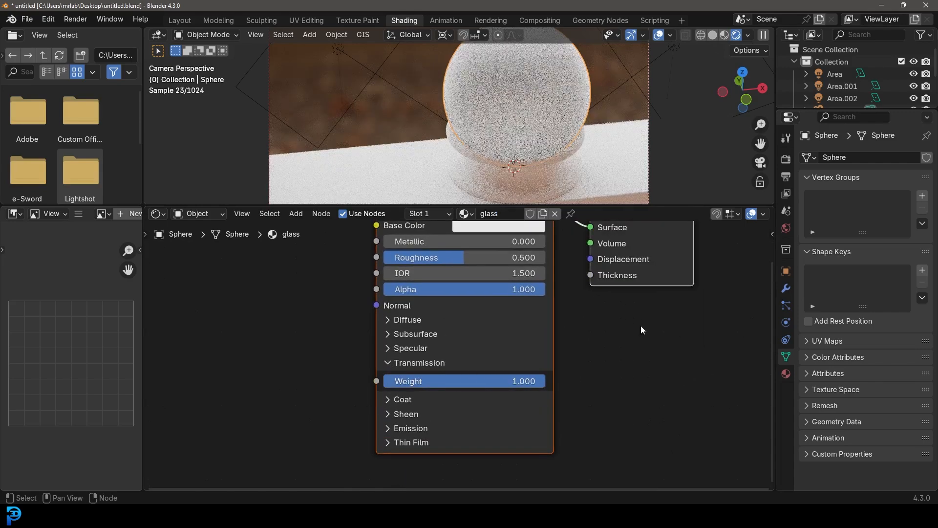
{"action": "left_click_drag", "start_coordinate": [462, 263], "coordinate": [385, 259]}
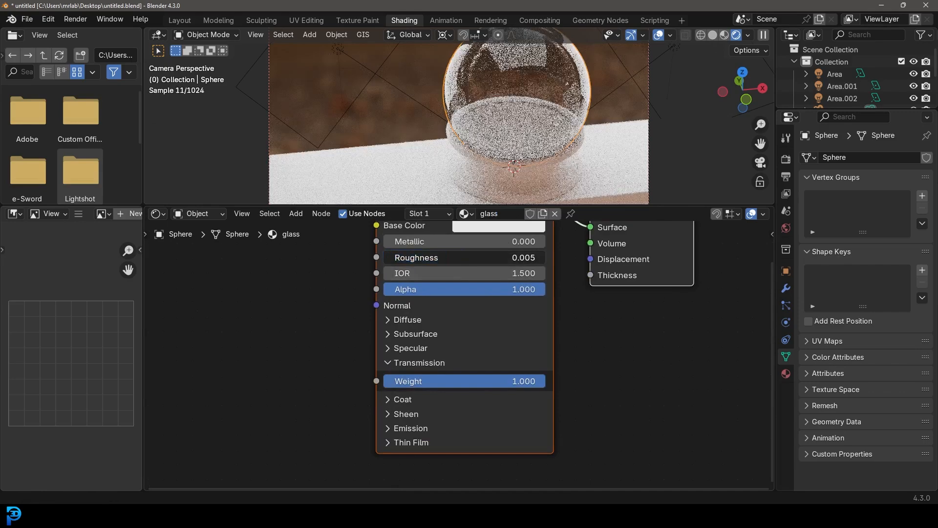
{"action": "left_click_drag", "start_coordinate": [398, 258], "coordinate": [385, 257]}
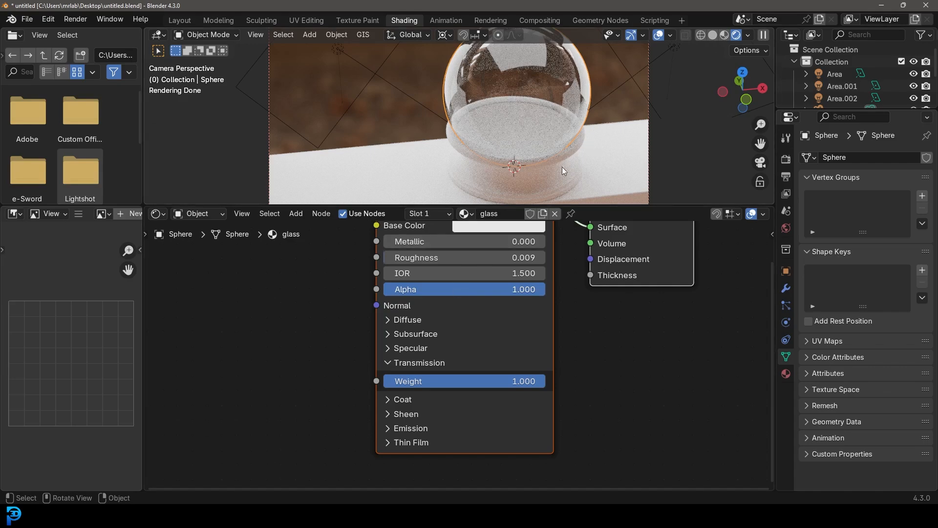
- Switch to the browser and look through the Wood textures on Poly Haven
{"action": "left_click", "coordinate": [452, 489]}
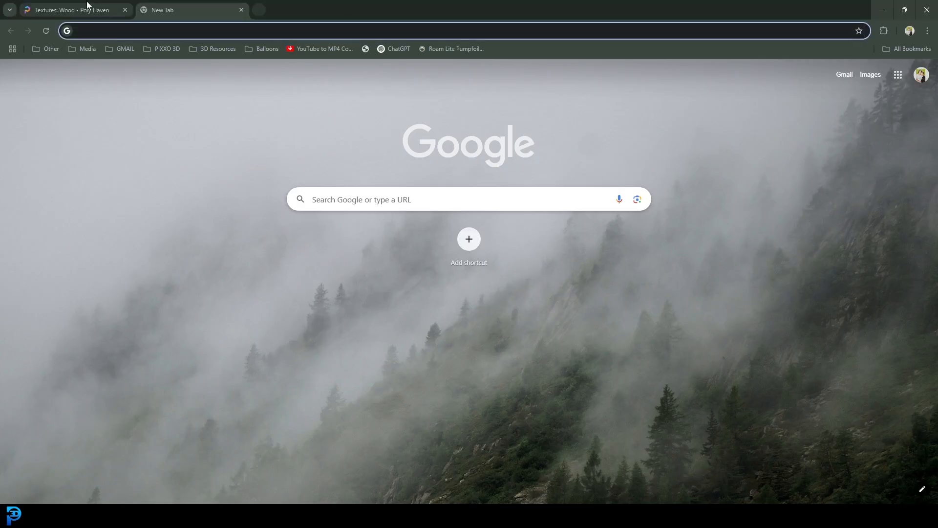
{"action": "left_click", "coordinate": [87, 6]}
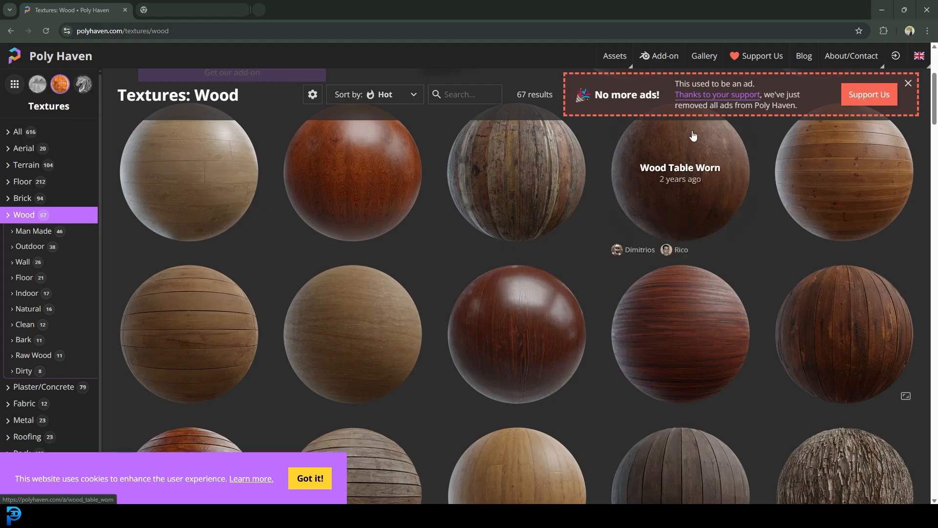
{"action": "scroll", "coordinate": [692, 136], "scroll_direction": "up", "scroll_amount": 3}
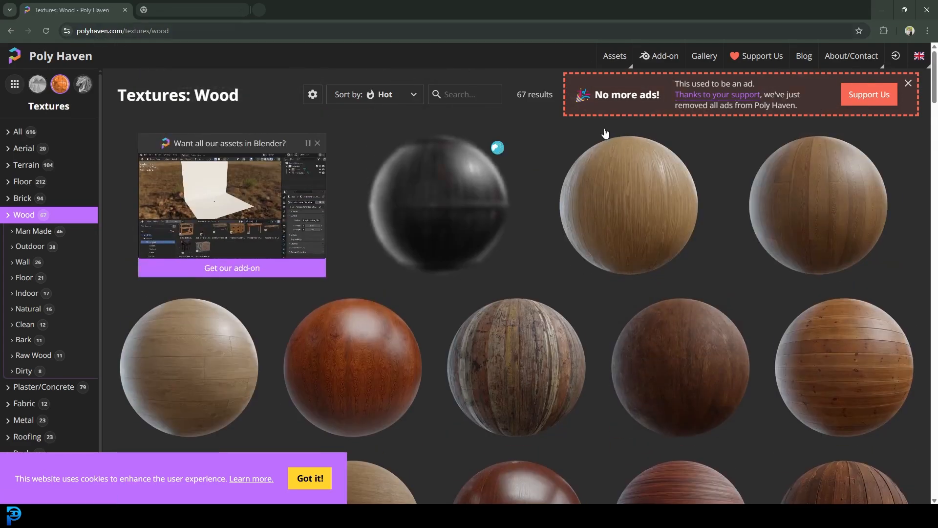
{"action": "mouse_move", "coordinate": [615, 57]}
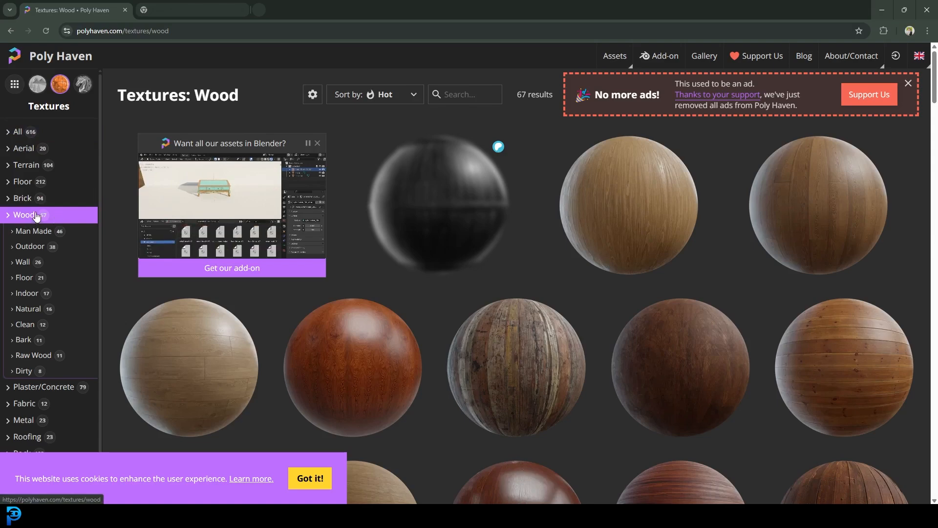
{"action": "scroll", "coordinate": [426, 197], "scroll_direction": "down", "scroll_amount": 2}
{"action": "scroll", "coordinate": [475, 205], "scroll_direction": "up", "scroll_amount": 2}
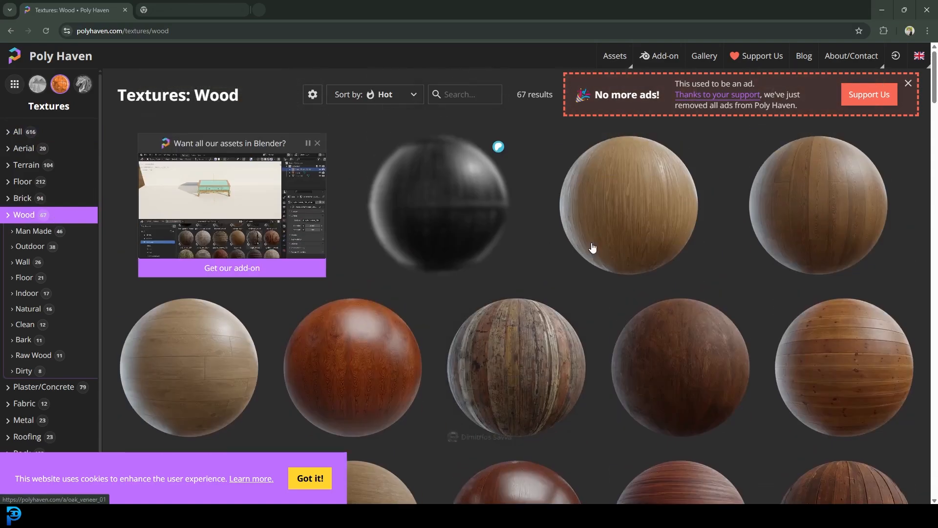
{"action": "scroll", "coordinate": [653, 213], "scroll_direction": "down", "scroll_amount": 1}
{"action": "scroll", "coordinate": [653, 214], "scroll_direction": "down", "scroll_amount": 3}
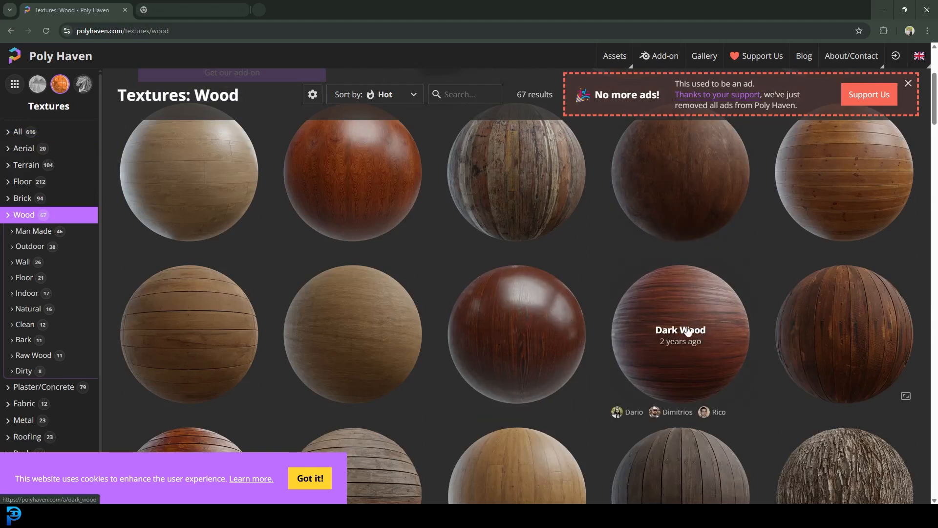
- Open the Dark Wood texture page and download it as a 2K Blend file
{"action": "left_click", "coordinate": [703, 339]}
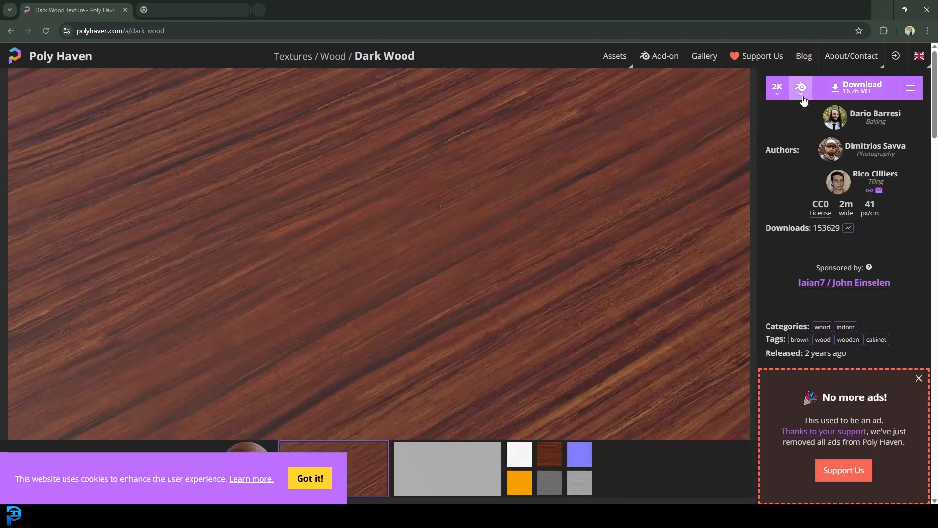
{"action": "left_click", "coordinate": [851, 90]}
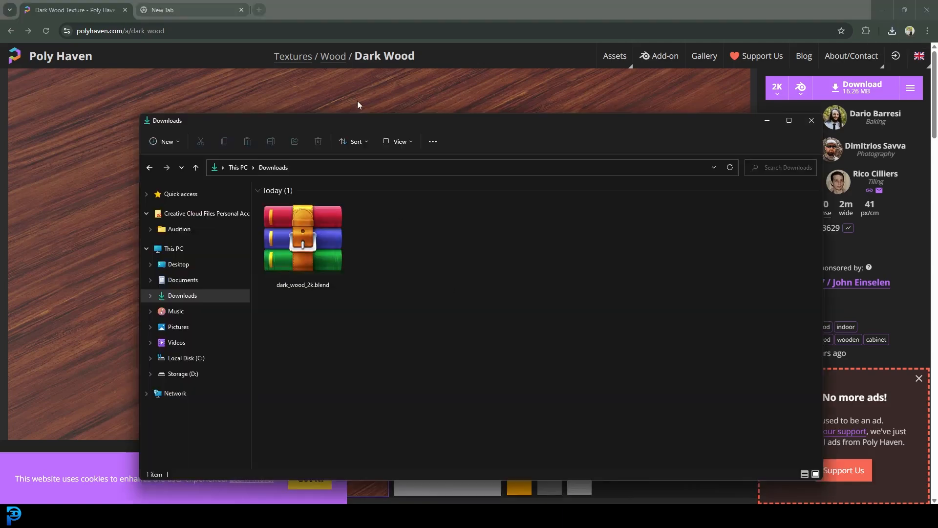
{"action": "left_click_drag", "start_coordinate": [370, 116], "coordinate": [373, 78]}
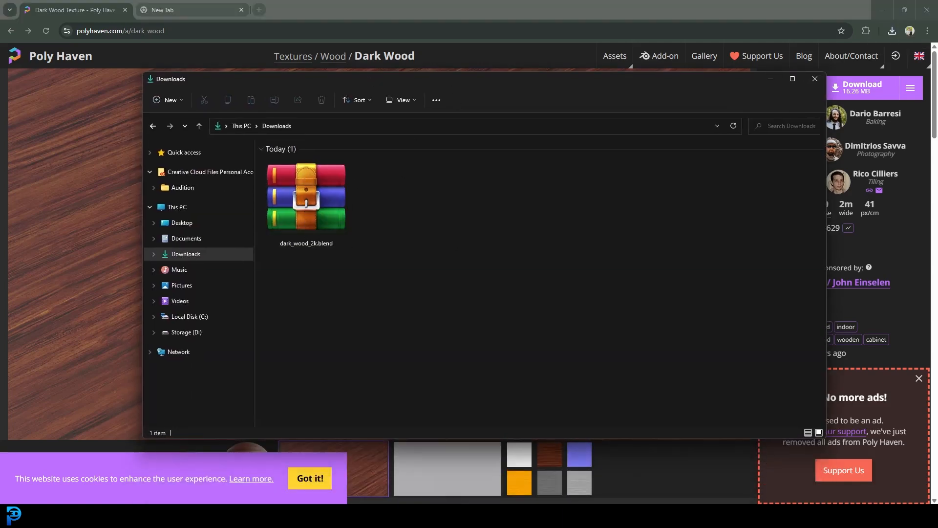
- Switch to Blender, start appending from another file and go to the Downloads folder in the file browser
{"action": "left_click", "coordinate": [498, 455]}
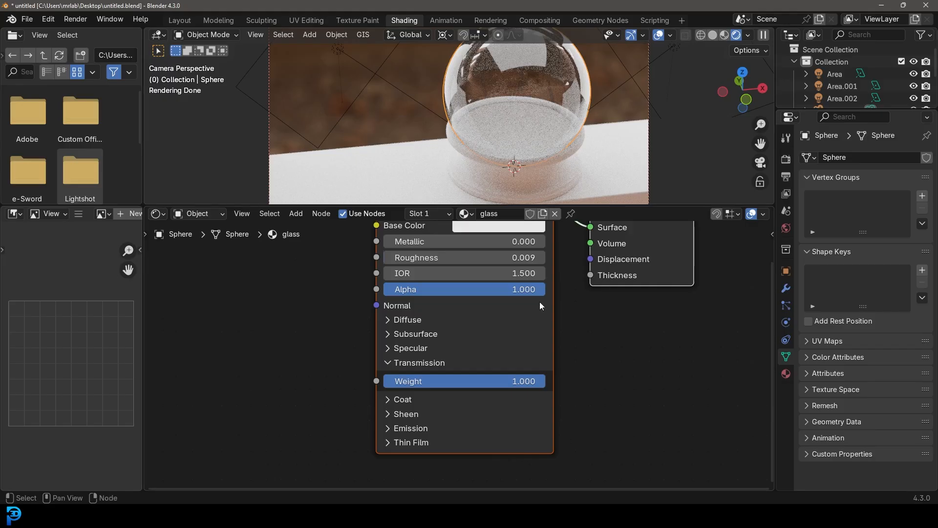
{"action": "scroll", "coordinate": [538, 301], "scroll_direction": "down", "scroll_amount": 2}
{"action": "middle_click_drag", "start_coordinate": [318, 259], "coordinate": [386, 281]}
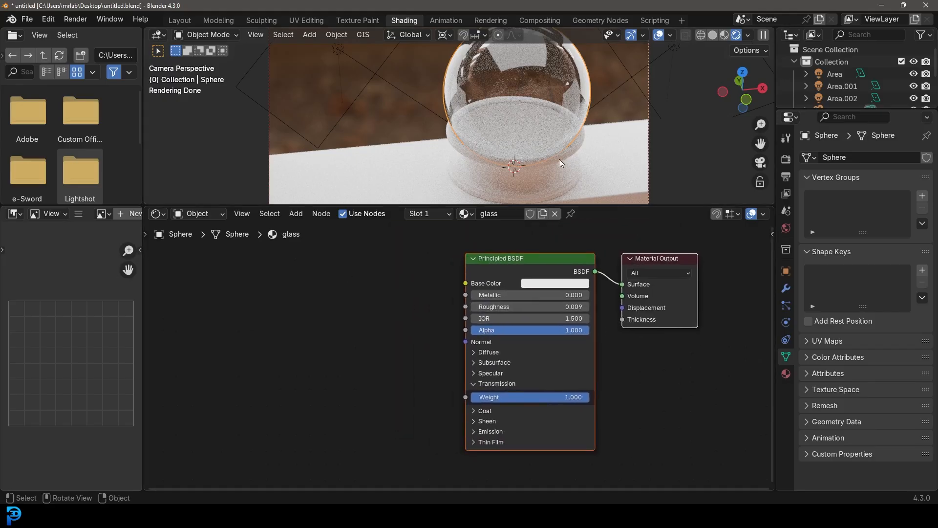
{"action": "left_click", "coordinate": [34, 19]}
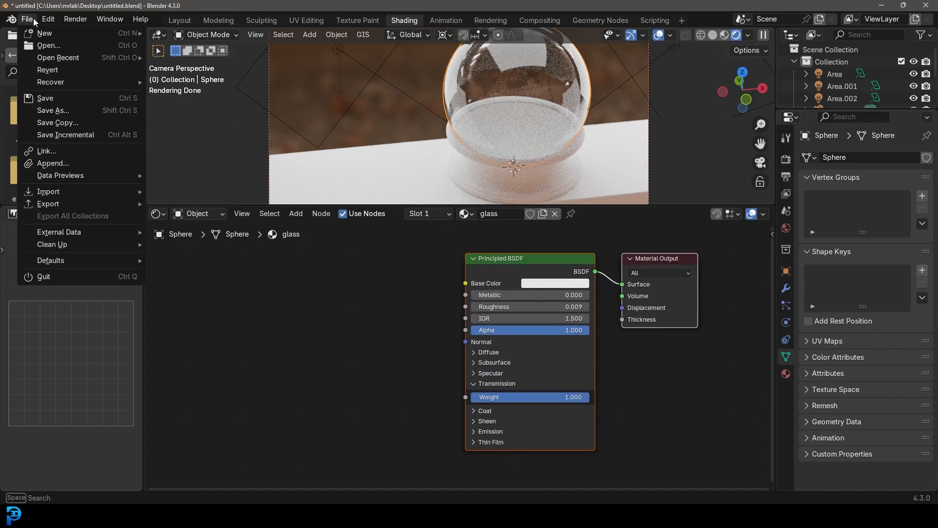
{"action": "left_click", "coordinate": [73, 161]}
{"action": "left_click", "coordinate": [196, 200]}
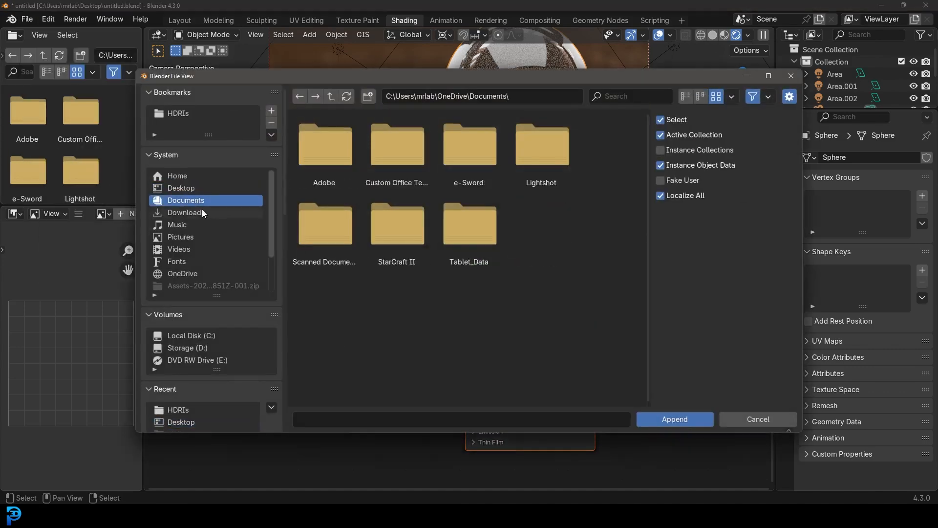
{"action": "left_click", "coordinate": [198, 212]}
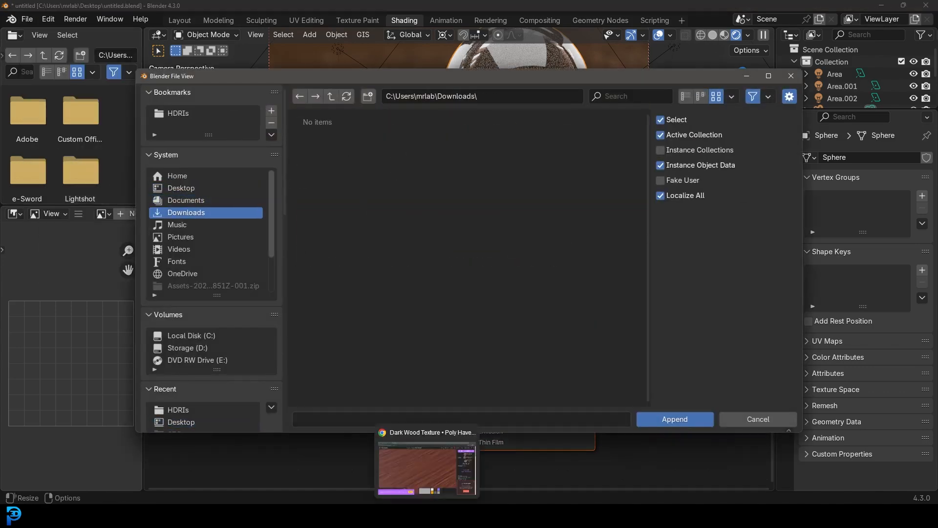
- Switch to the file manager's Downloads folder, extract the dark_wood_2k.blend archive there and open the extracted folder
{"action": "left_click", "coordinate": [471, 447]}
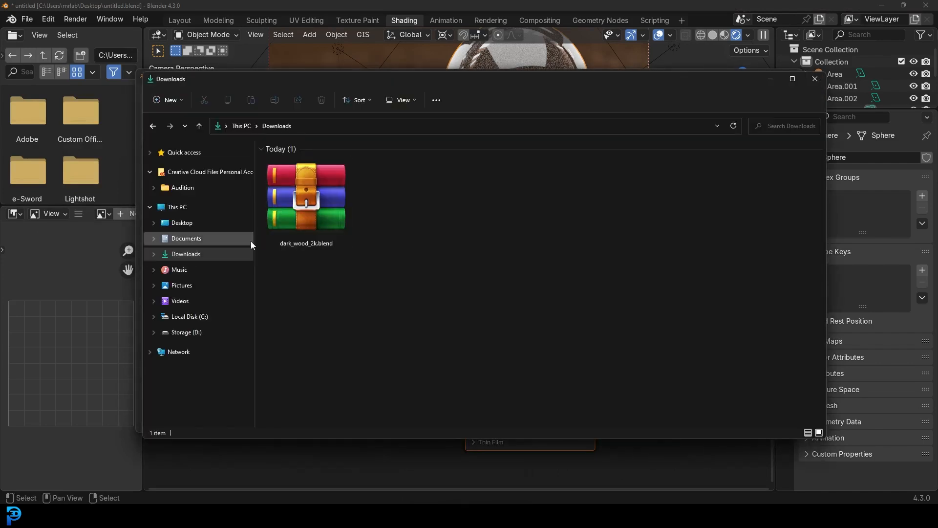
{"action": "right_click", "coordinate": [300, 195]}
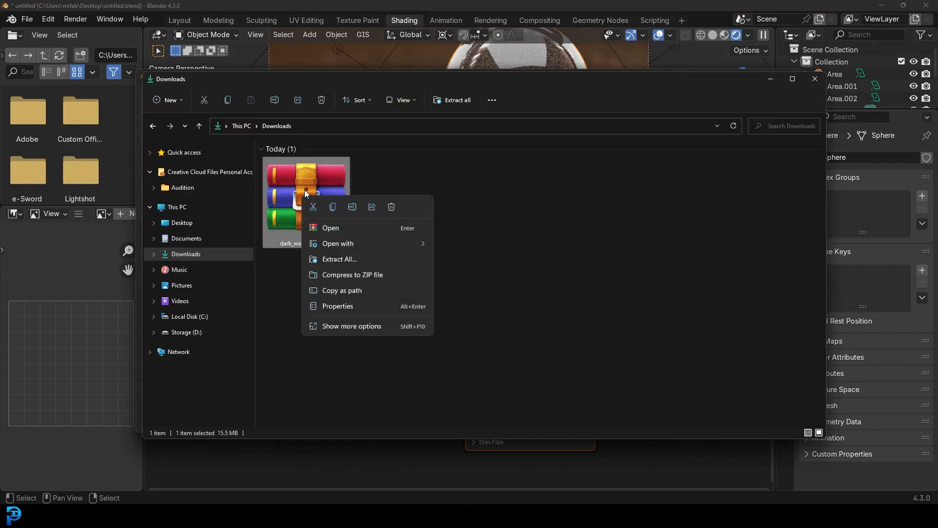
{"action": "left_click", "coordinate": [360, 257]}
{"action": "left_click", "coordinate": [558, 352]}
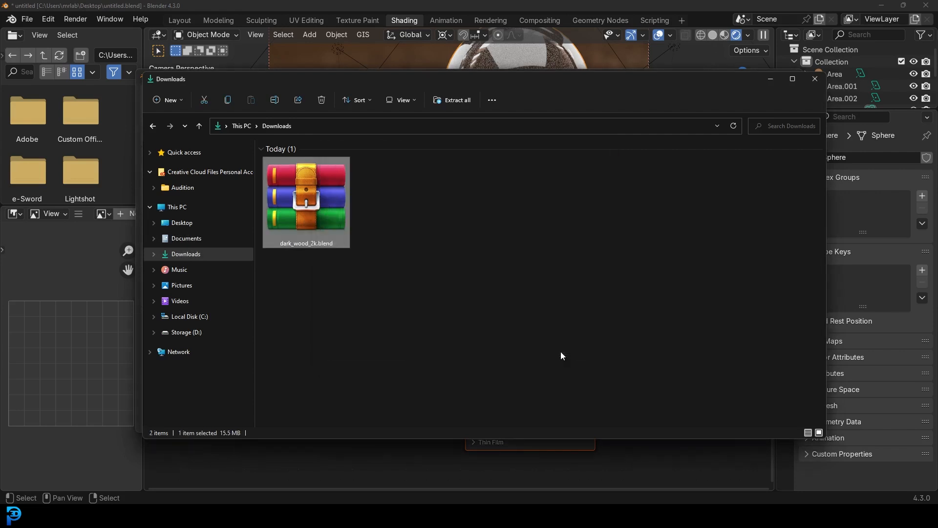
{"action": "double_click", "coordinate": [394, 214]}
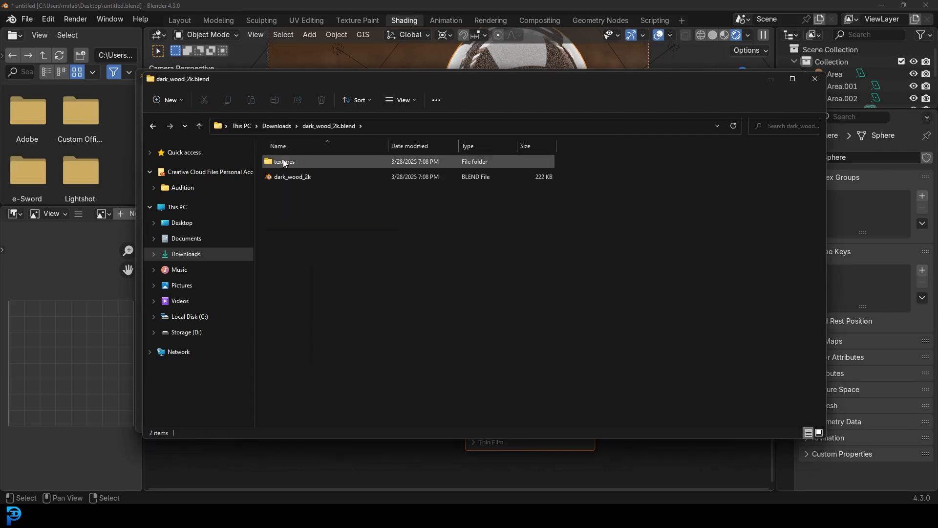
- Switch back to Blender's append file browser and append the dark_wood material from dark_wood_2k.blend in the extracted Downloads folder
{"action": "mouse_move", "coordinate": [449, 517]}
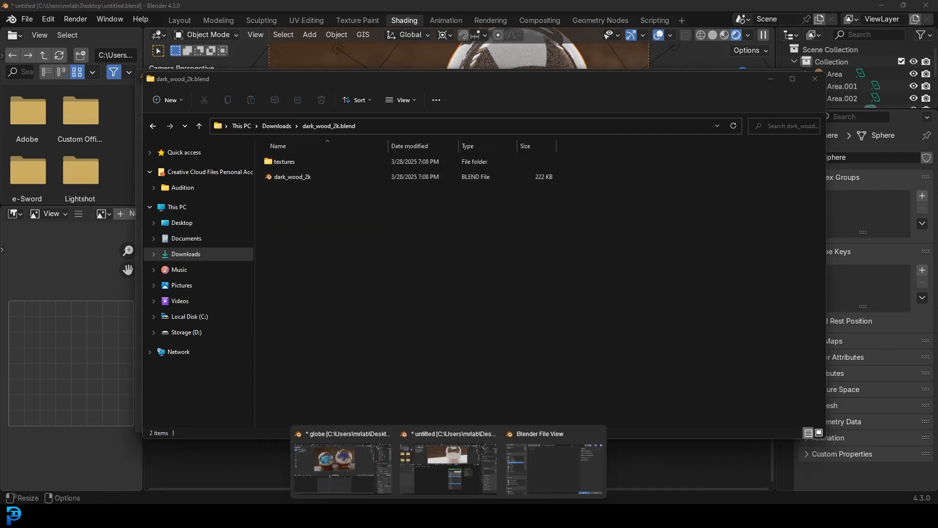
{"action": "left_click", "coordinate": [544, 462]}
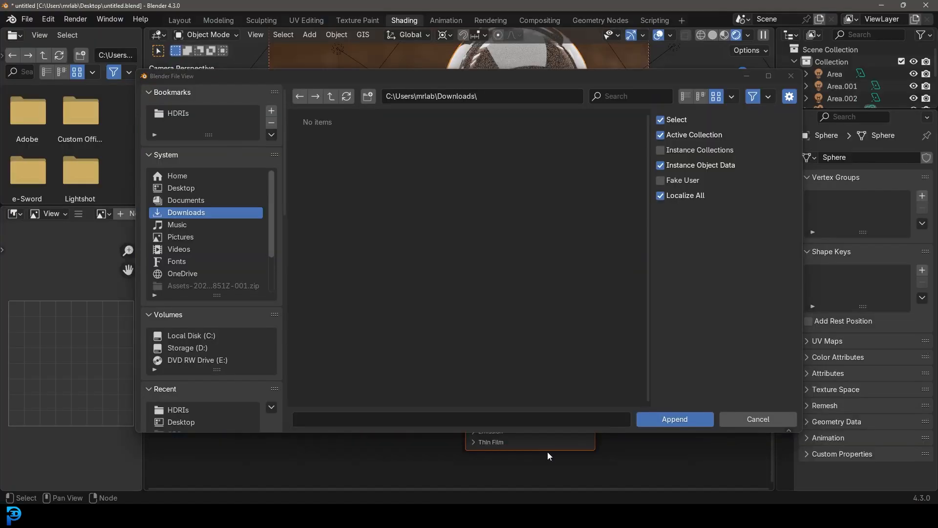
{"action": "left_click", "coordinate": [186, 200]}
{"action": "left_click", "coordinate": [192, 210]}
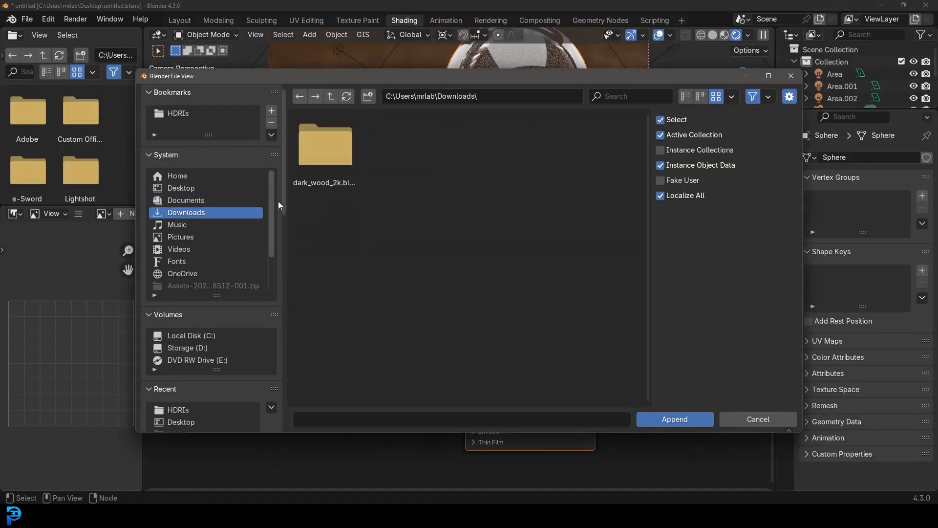
{"action": "double_click", "coordinate": [318, 160]}
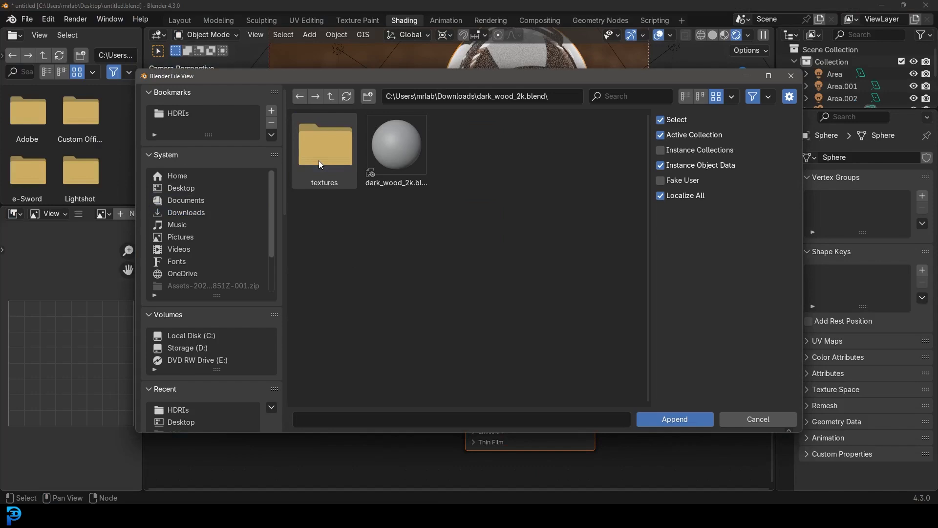
{"action": "double_click", "coordinate": [394, 144]}
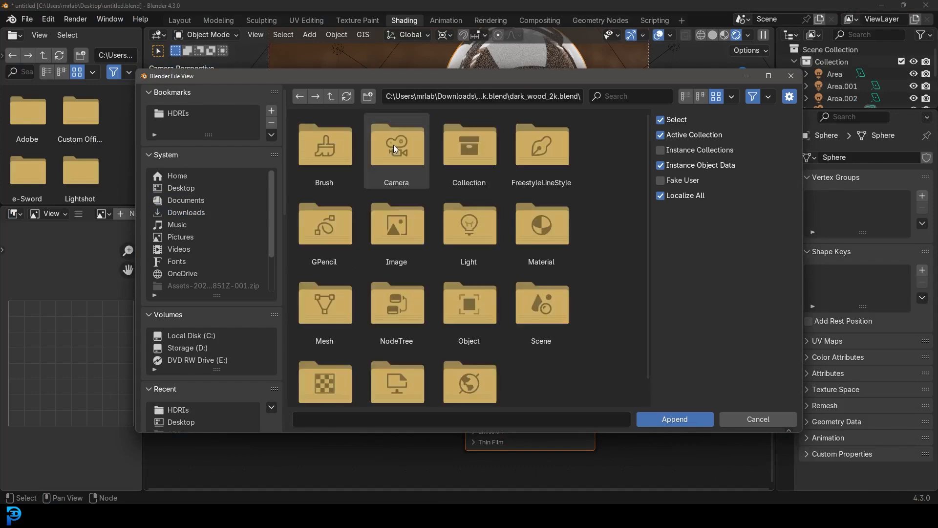
{"action": "double_click", "coordinate": [550, 245]}
{"action": "left_click", "coordinate": [321, 158]}
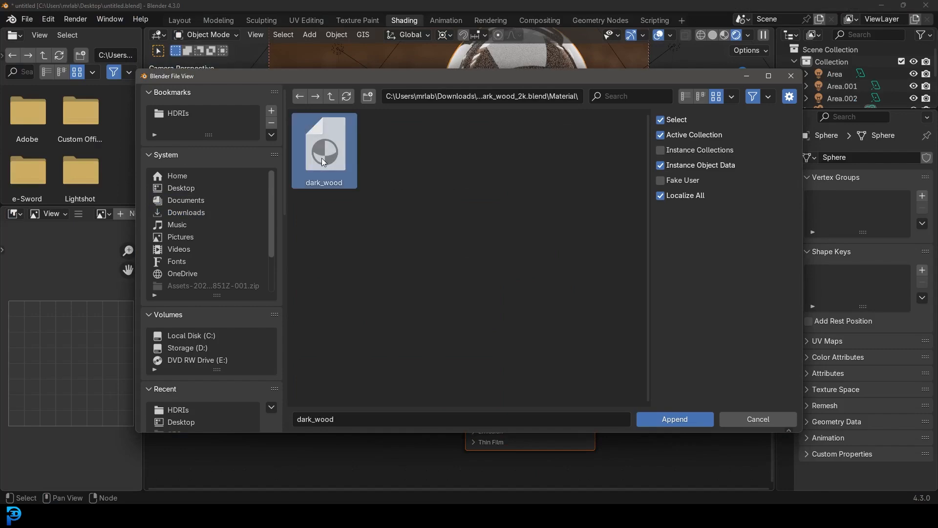
{"action": "left_click", "coordinate": [663, 417]}
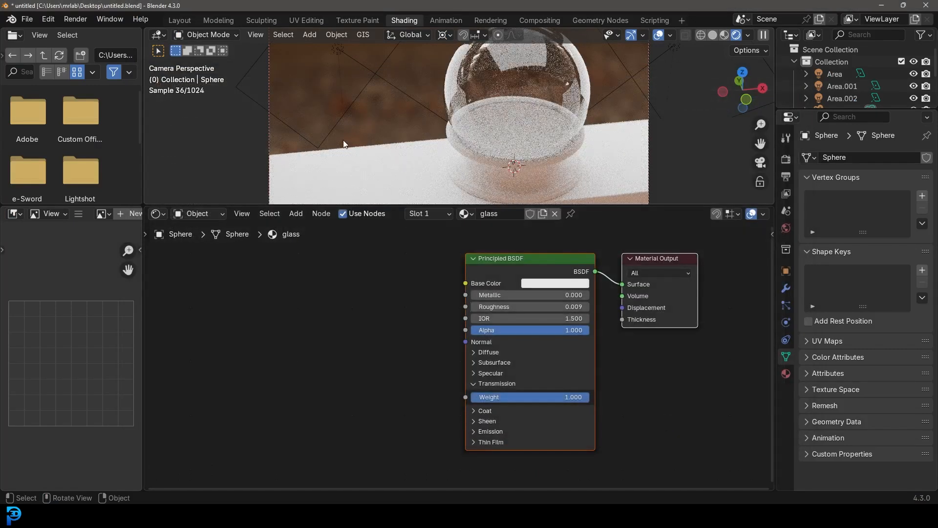
- Assign the dark_wood material to the cylindrical base of the globe
{"action": "left_click", "coordinate": [450, 137]}
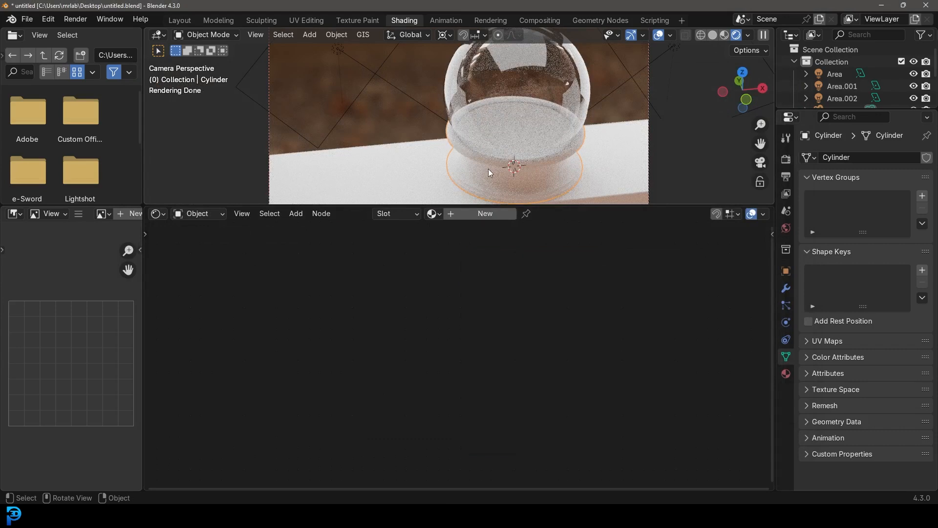
{"action": "left_click", "coordinate": [432, 214]}
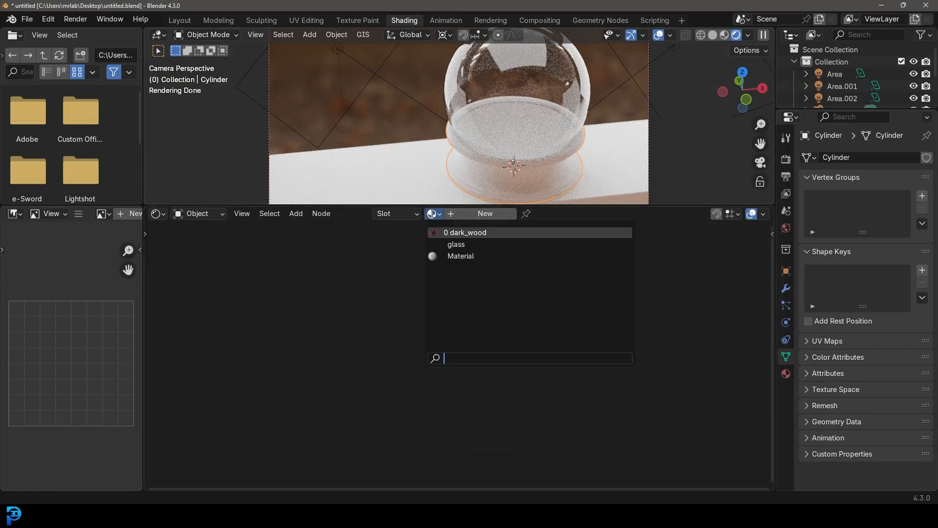
{"action": "left_click", "coordinate": [481, 234]}
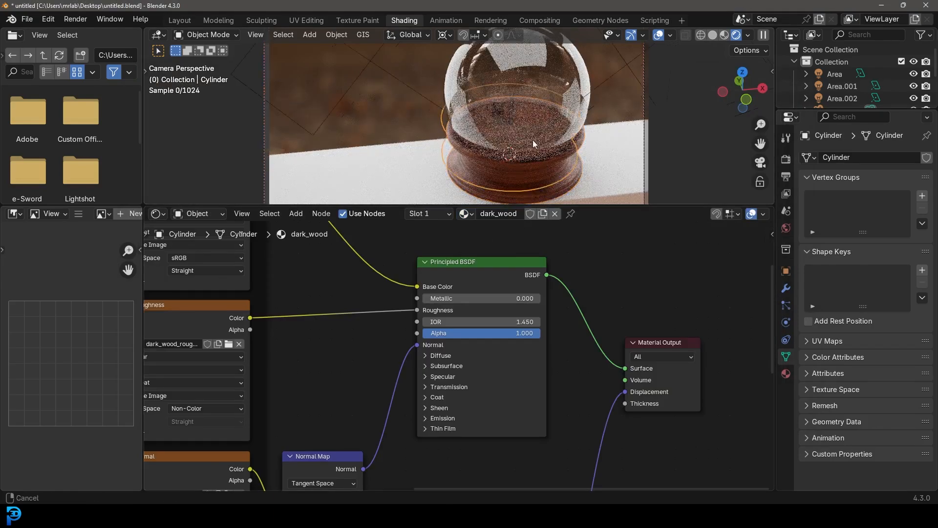
{"action": "scroll", "coordinate": [533, 140], "scroll_direction": "up", "scroll_amount": 5}
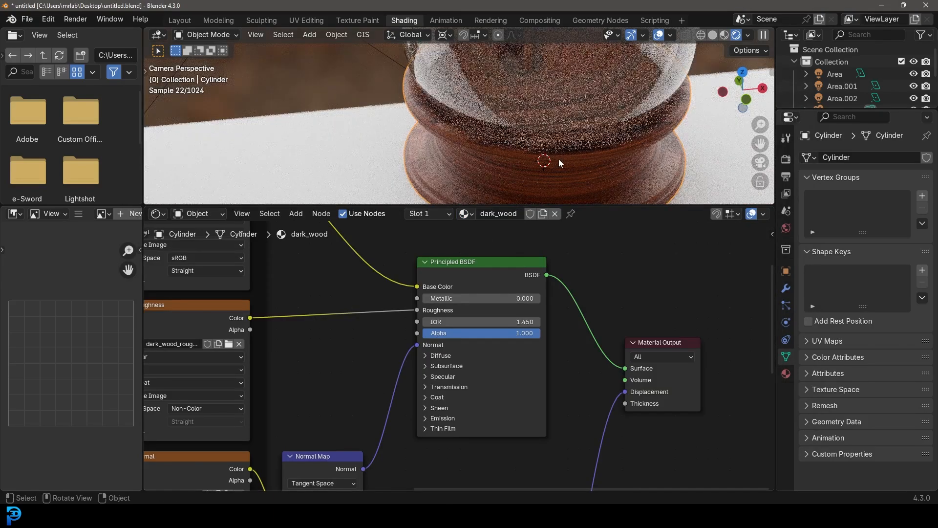
- Set the projection of the dark_wood material's Base Color, Roughness, Normal and Displacement image textures to Box
{"action": "middle_click_drag", "start_coordinate": [244, 232], "coordinate": [526, 301]}
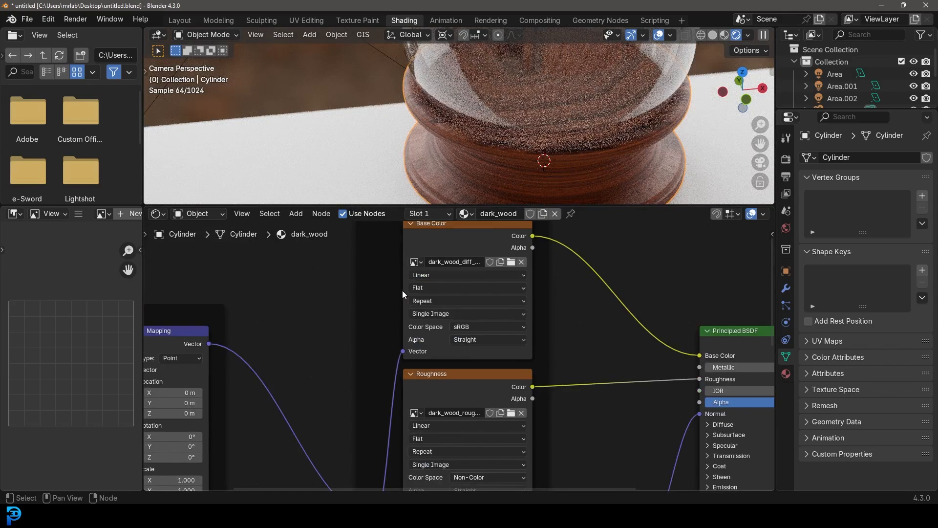
{"action": "left_click", "coordinate": [416, 288]}
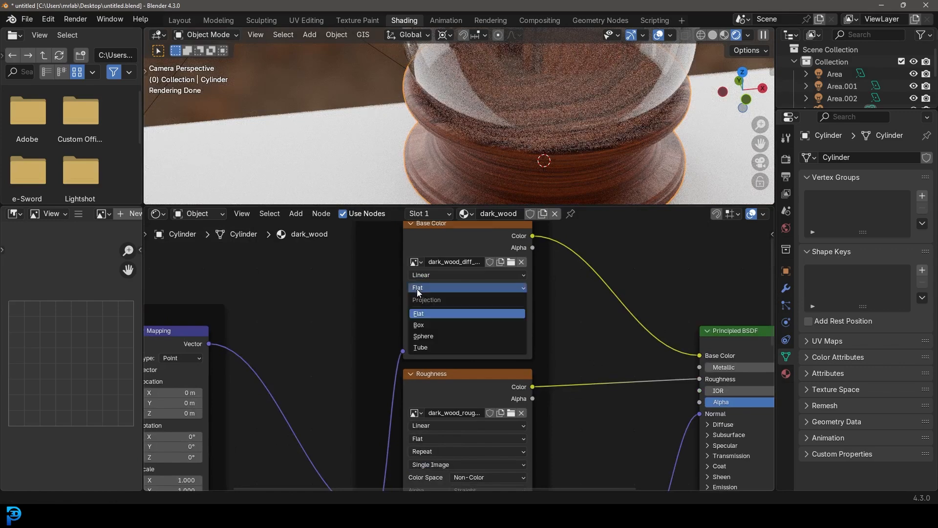
{"action": "left_click", "coordinate": [421, 324]}
{"action": "scroll", "coordinate": [509, 292], "scroll_direction": "up", "scroll_amount": 2}
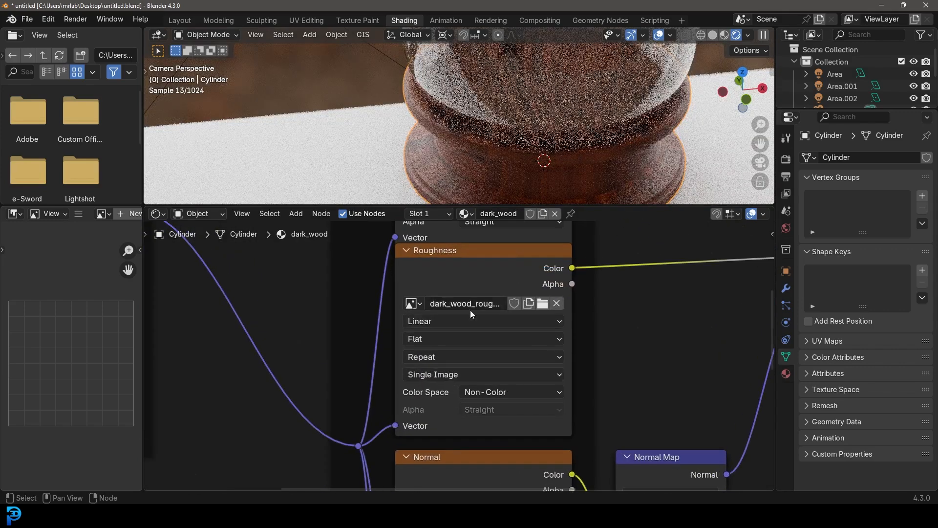
{"action": "left_click", "coordinate": [420, 340]}
{"action": "left_click", "coordinate": [420, 390]}
{"action": "middle_click_drag", "start_coordinate": [595, 374], "coordinate": [604, 200]}
{"action": "left_click", "coordinate": [476, 352]}
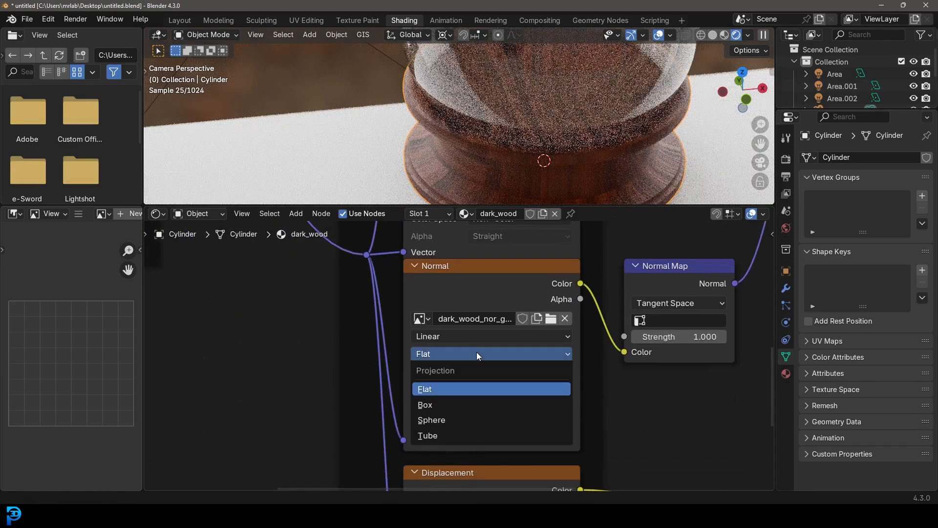
{"action": "left_click", "coordinate": [449, 408]}
{"action": "middle_click_drag", "start_coordinate": [486, 463], "coordinate": [506, 315]}
{"action": "left_click", "coordinate": [445, 415]}
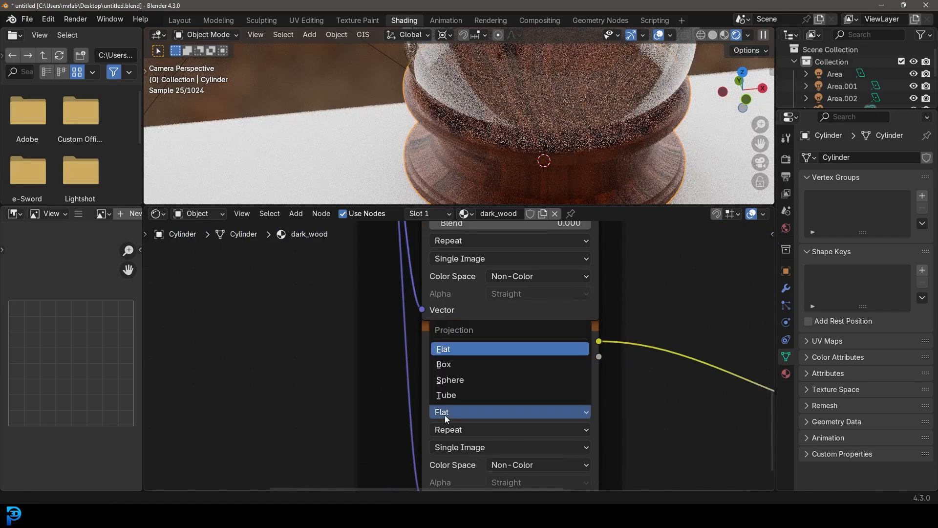
{"action": "left_click", "coordinate": [445, 364]}
- Try the Generated coordinates for the dark_wood mapping, and connect the Texture Coordinate node's Object output to the Mapping node's Vector input
{"action": "scroll", "coordinate": [166, 274], "scroll_direction": "down", "scroll_amount": 2}
{"action": "middle_click_drag", "start_coordinate": [166, 274], "coordinate": [586, 442]}
{"action": "scroll", "coordinate": [637, 318], "scroll_direction": "up", "scroll_amount": 5}
{"action": "middle_click_drag", "start_coordinate": [638, 319], "coordinate": [513, 372]}
{"action": "scroll", "coordinate": [514, 372], "scroll_direction": "up", "scroll_amount": 1}
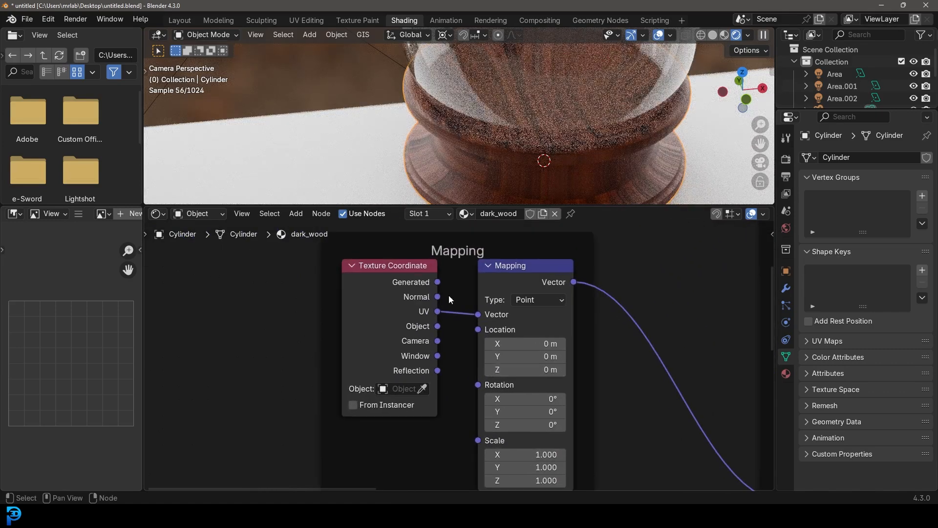
{"action": "scroll", "coordinate": [450, 308], "scroll_direction": "up", "scroll_amount": 1}
{"action": "left_click_drag", "start_coordinate": [435, 276], "coordinate": [479, 313]}
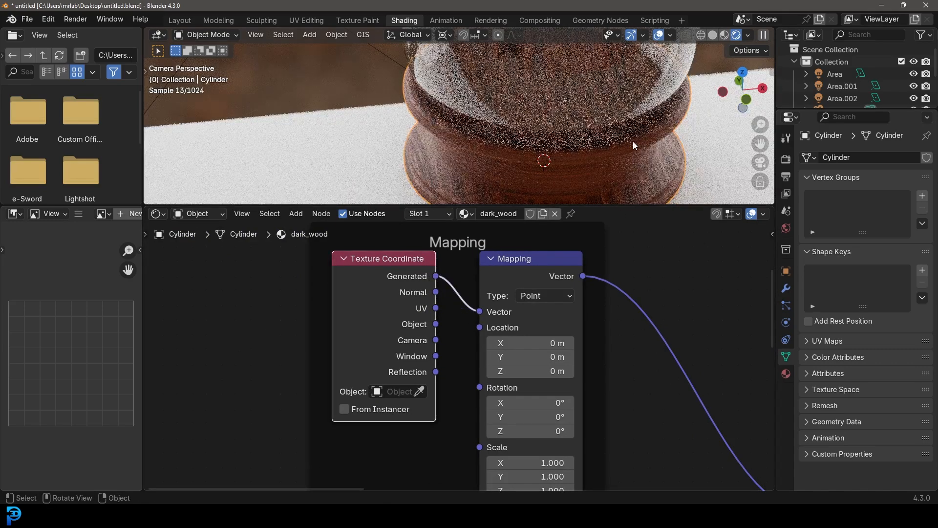
{"action": "left_click_drag", "start_coordinate": [435, 324], "coordinate": [479, 312]}
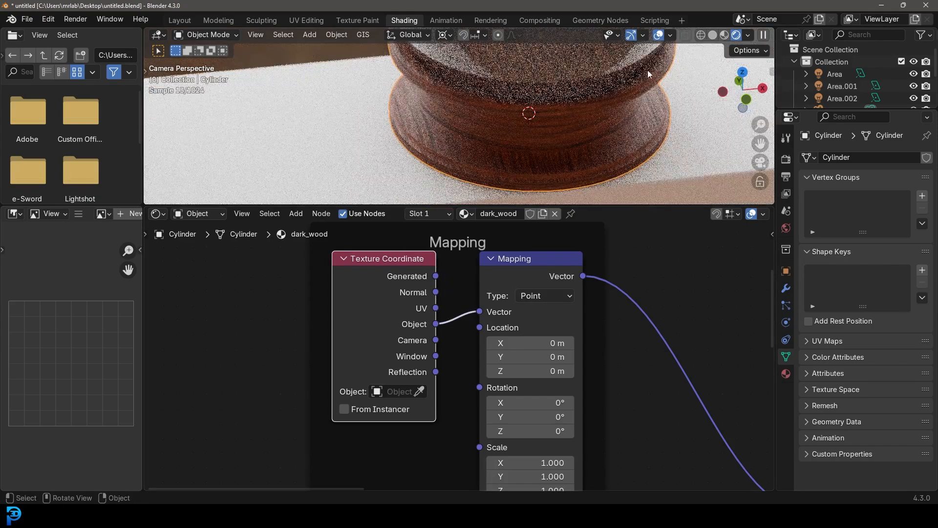
- Set the Mapping node's scale to 0.5 on X, Y and Z and deselect everything in the scene
{"action": "middle_click_drag", "start_coordinate": [641, 458], "coordinate": [632, 390]}
{"action": "left_click_drag", "start_coordinate": [531, 396], "coordinate": [531, 422]}
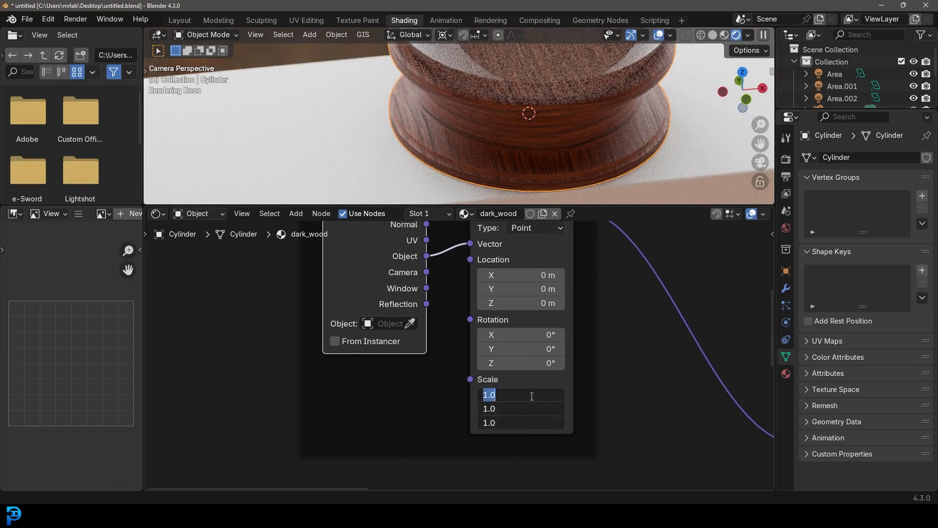
{"action": "type", "text": "0.5"}
{"action": "key", "text": "Return"}
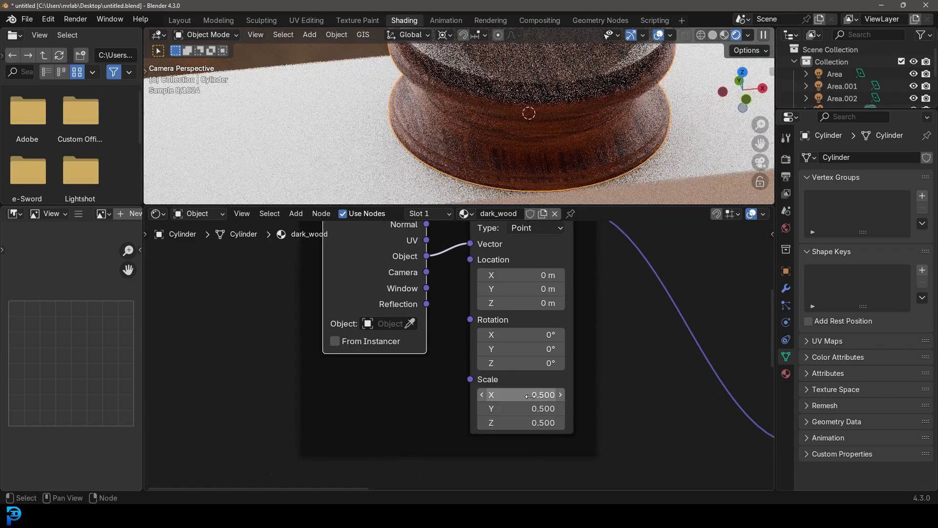
{"action": "key", "text": "alt+a"}
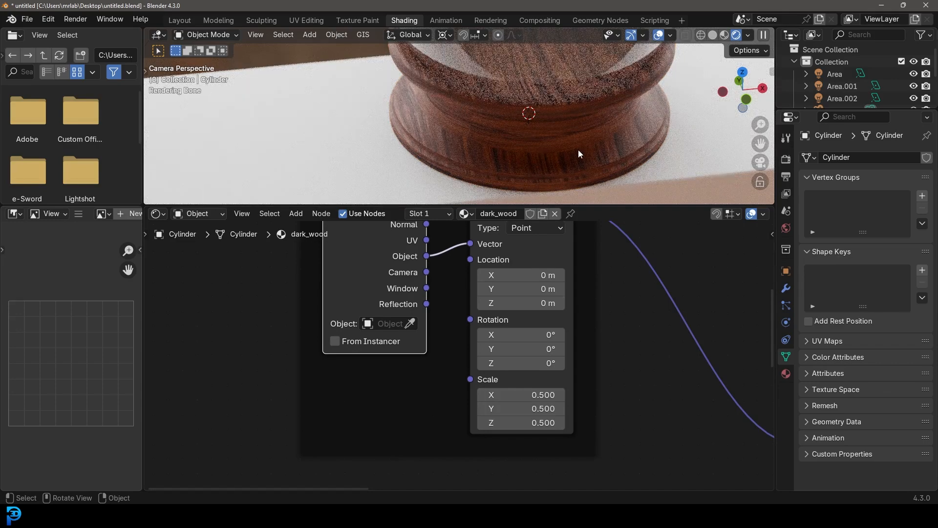
- Create a new material for the white slab under the globe and frame its nodes in the shader editor
{"action": "scroll", "coordinate": [578, 149], "scroll_direction": "down", "scroll_amount": 3}
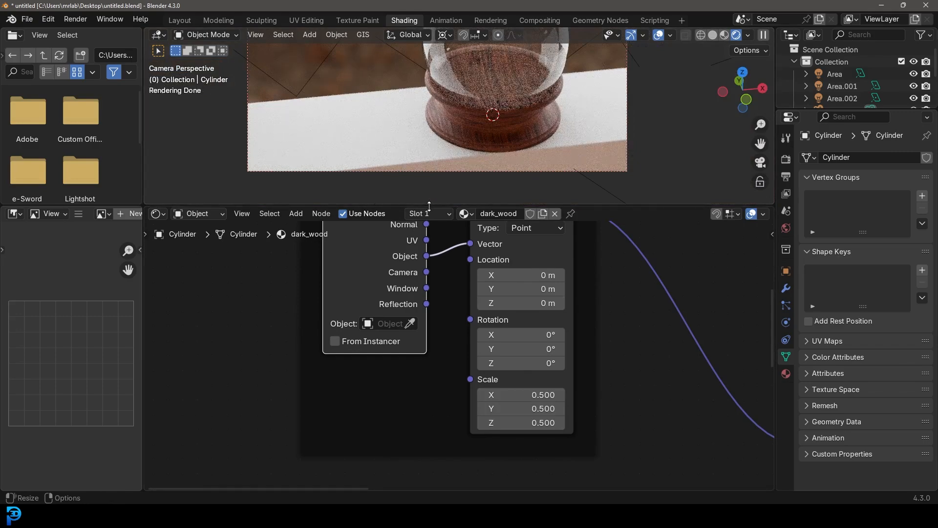
{"action": "left_click_drag", "start_coordinate": [428, 205], "coordinate": [428, 337]}
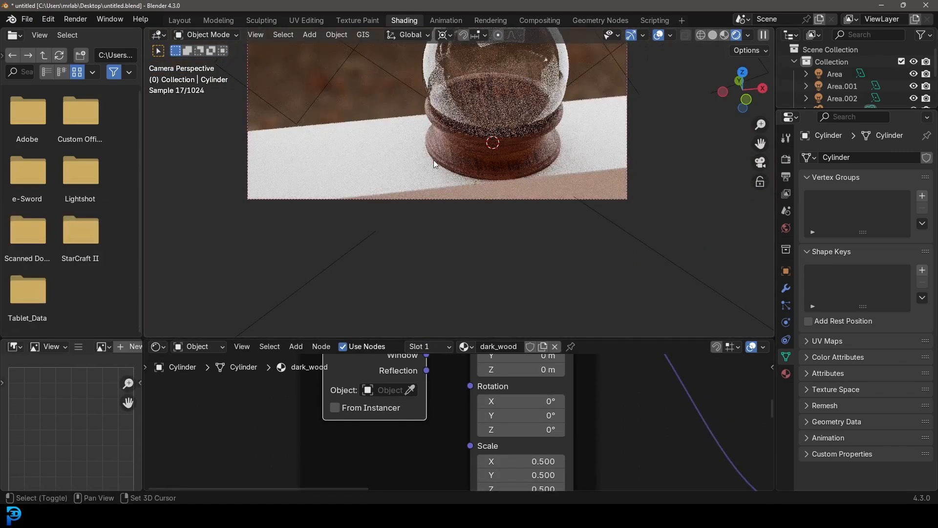
{"action": "left_click", "coordinate": [402, 176]}
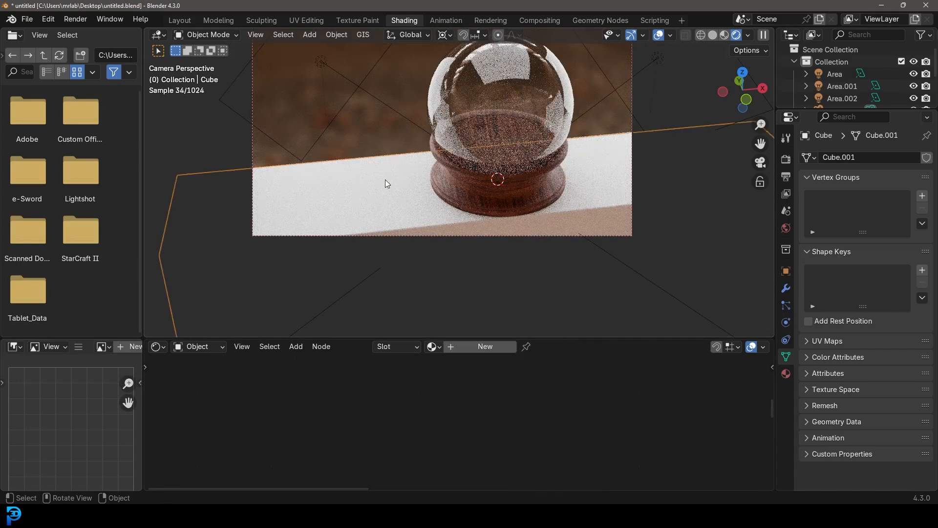
{"action": "left_click", "coordinate": [488, 347]}
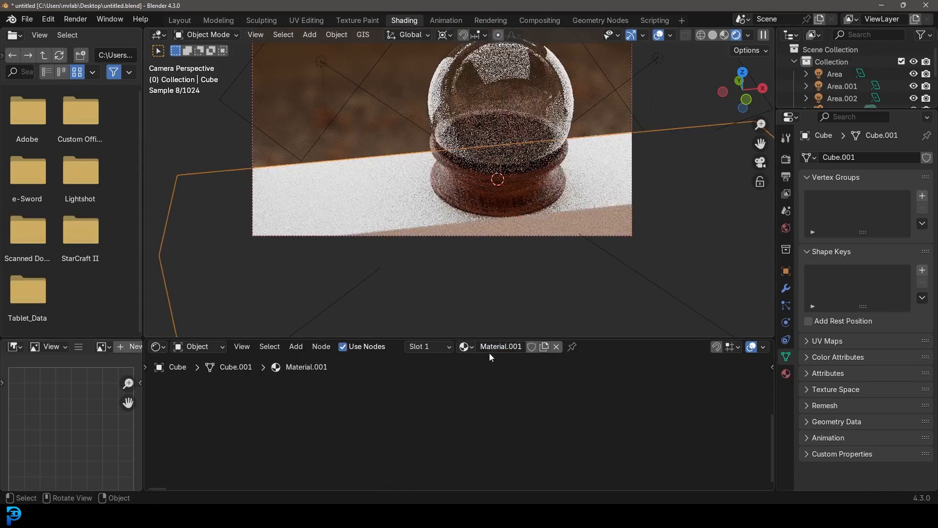
{"action": "left_click_drag", "start_coordinate": [411, 337], "coordinate": [418, 209]}
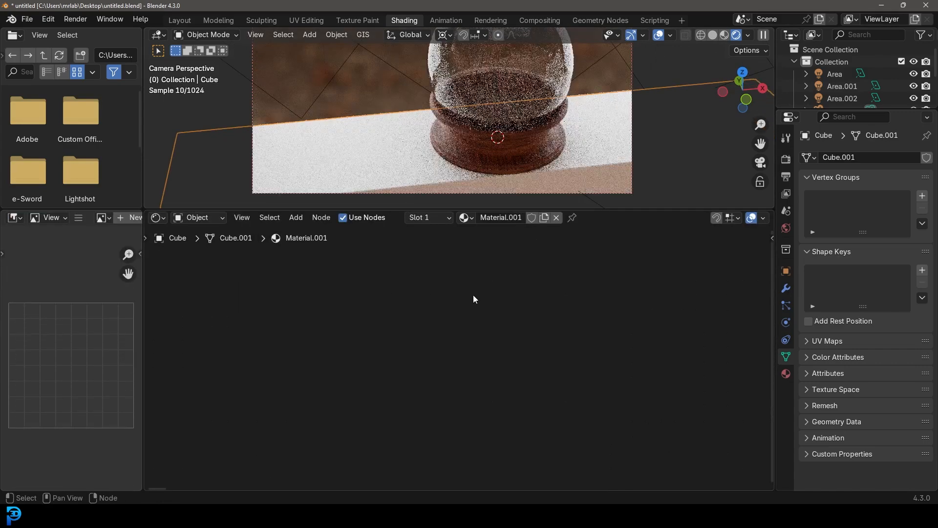
{"action": "key", "text": "Home"}
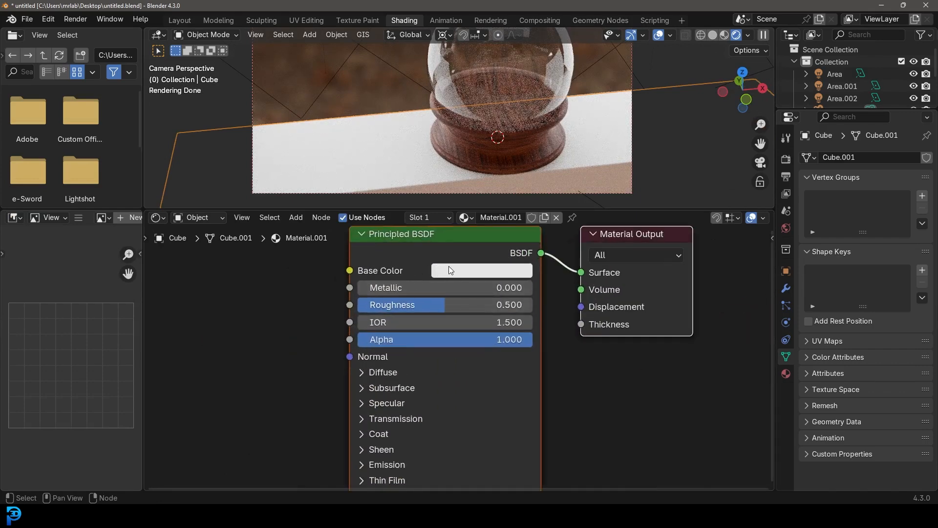
- Set the slab material's base color to near black, #0F0F0FFF with a value of 0.005, and enlarge the 3D viewport
{"action": "left_click", "coordinate": [450, 272]}
{"action": "left_click_drag", "start_coordinate": [578, 91], "coordinate": [577, 143]}
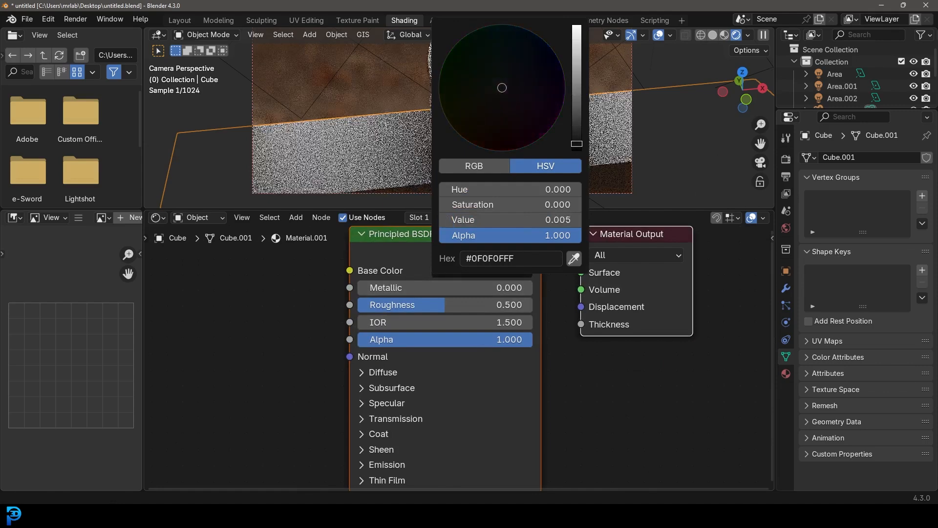
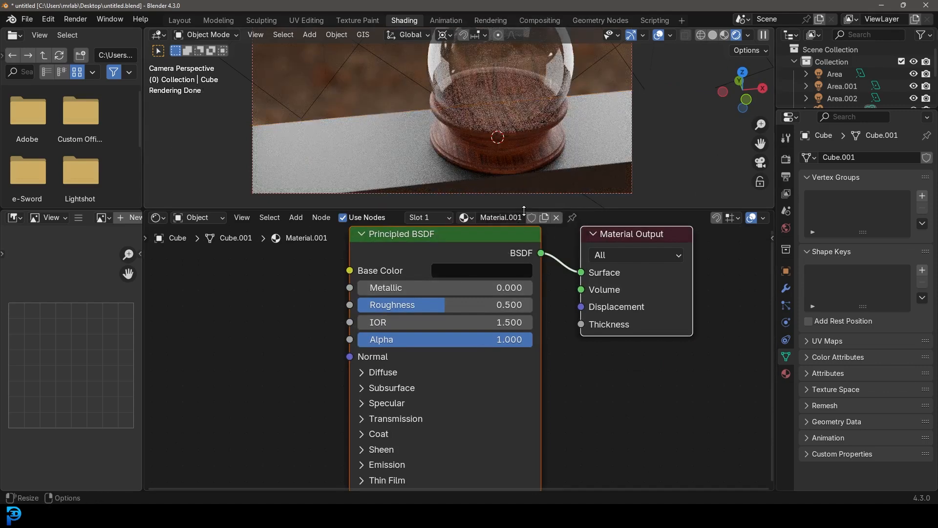
{"action": "left_click_drag", "start_coordinate": [586, 211], "coordinate": [586, 319]}
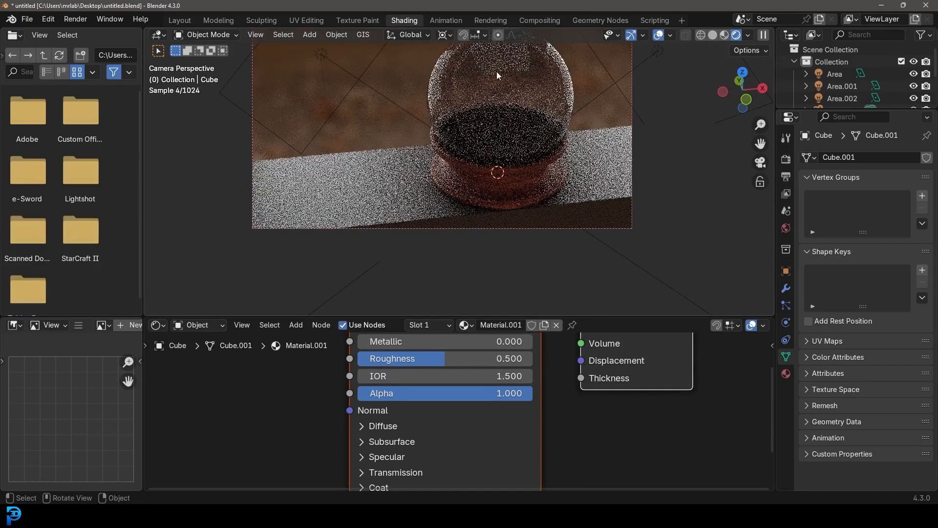
- Change the viewport to solid shading and view the scene from the front in the Layout workspace
{"action": "key", "text": "z"}
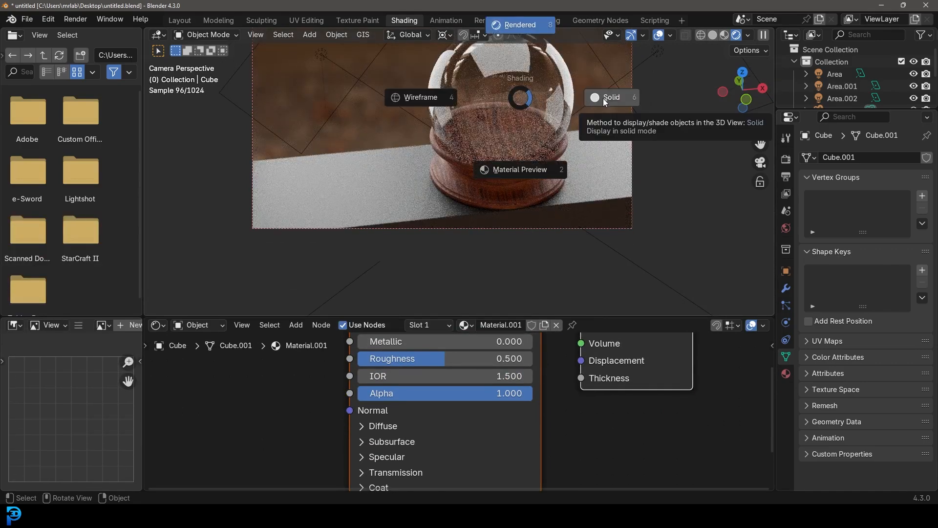
{"action": "left_click", "coordinate": [616, 99]}
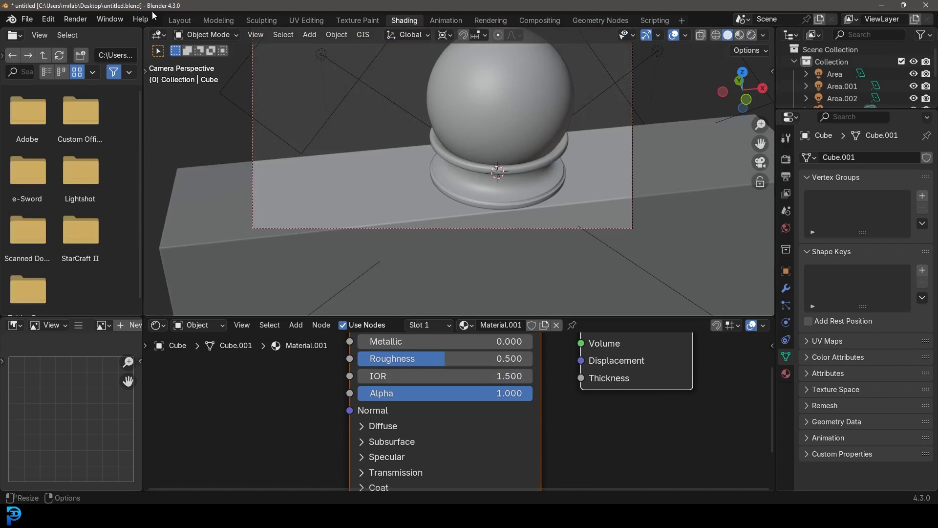
{"action": "left_click", "coordinate": [182, 19]}
{"action": "key", "text": "z"}
{"action": "left_click", "coordinate": [540, 203]}
{"action": "key", "text": "KP_1"}
{"action": "scroll", "coordinate": [536, 204], "scroll_direction": "up", "scroll_amount": 3}
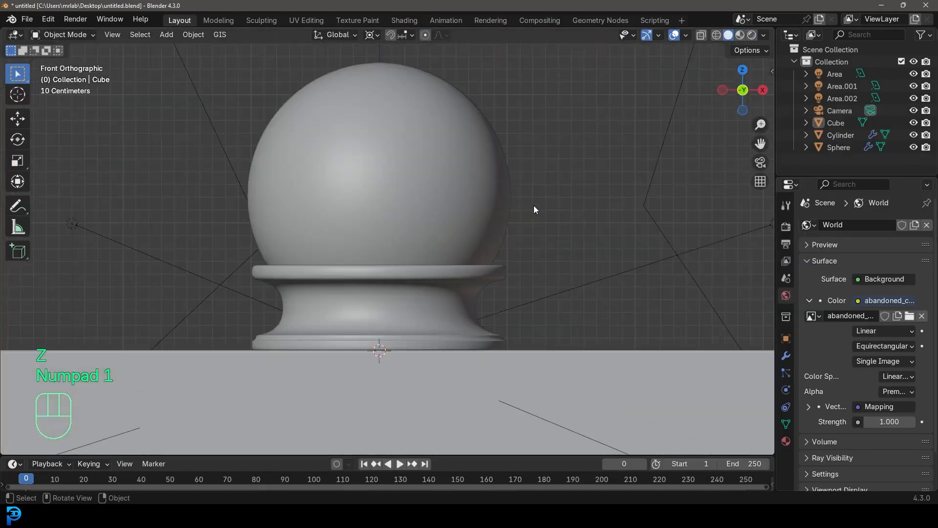
- Open the glass sphere's mesh for editing and set the transform pivot point to Median Point
{"action": "scroll", "coordinate": [373, 162], "scroll_direction": "down", "scroll_amount": 1}
{"action": "left_click", "coordinate": [373, 162]}
{"action": "scroll", "coordinate": [381, 173], "scroll_direction": "down", "scroll_amount": 4}
{"action": "scroll", "coordinate": [421, 180], "scroll_direction": "up", "scroll_amount": 4}
{"action": "key", "text": "Tab"}
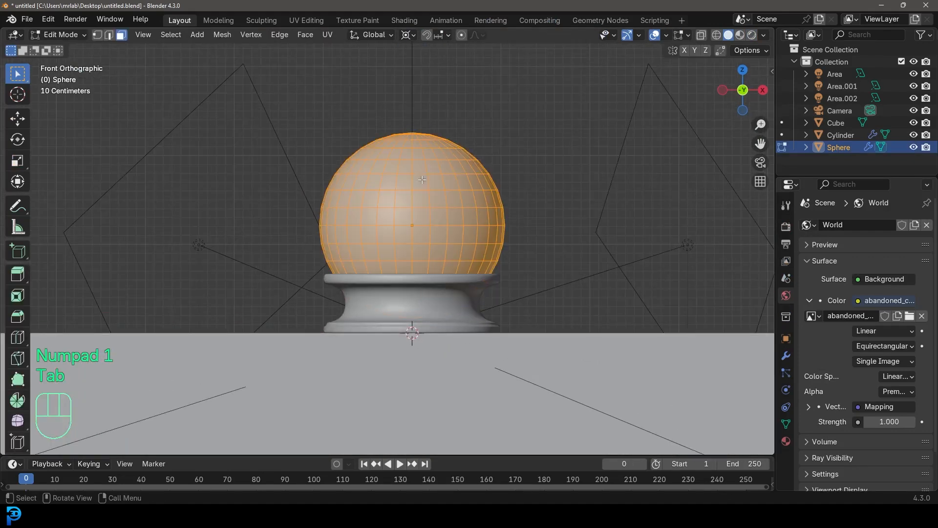
{"action": "left_click", "coordinate": [409, 34]}
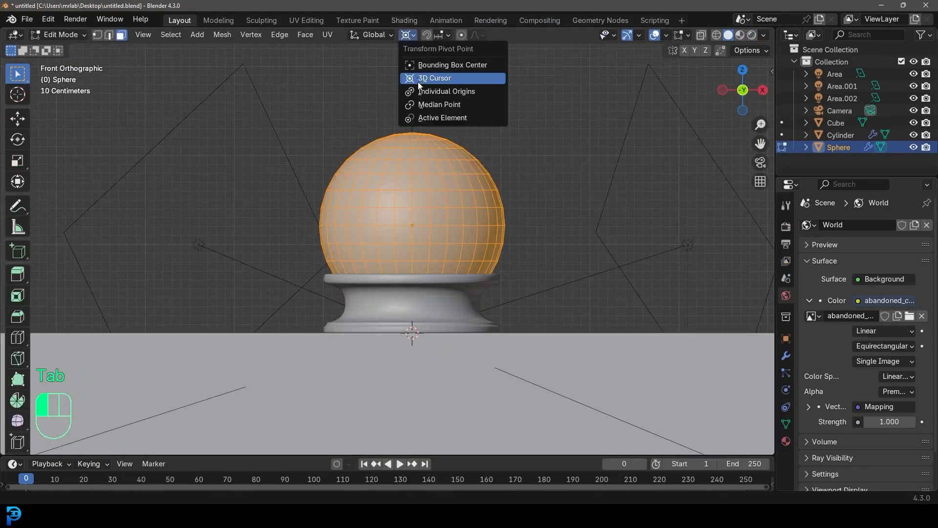
{"action": "left_click", "coordinate": [443, 104]}
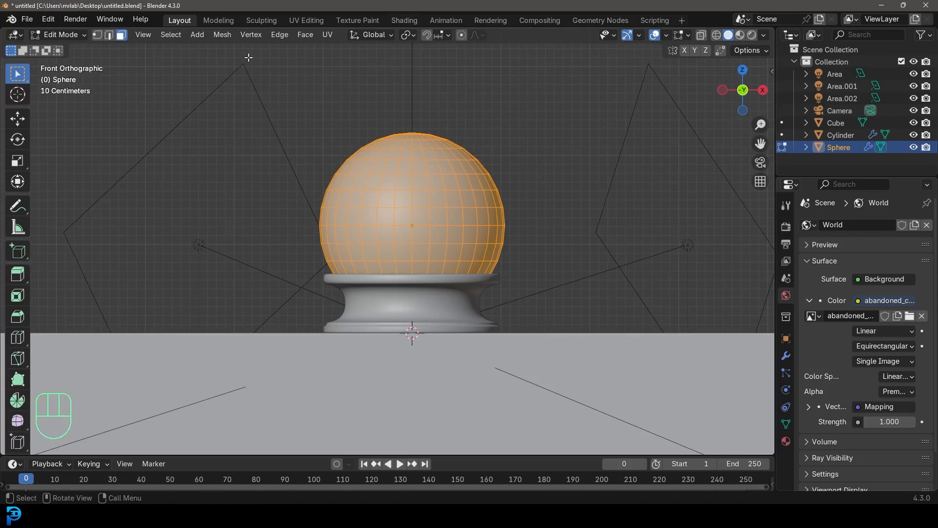
- Select the sphere's lower faces through X-ray and flatten them along Z using smooth proportional editing with a size of about 0.39
{"action": "left_click", "coordinate": [700, 37]}
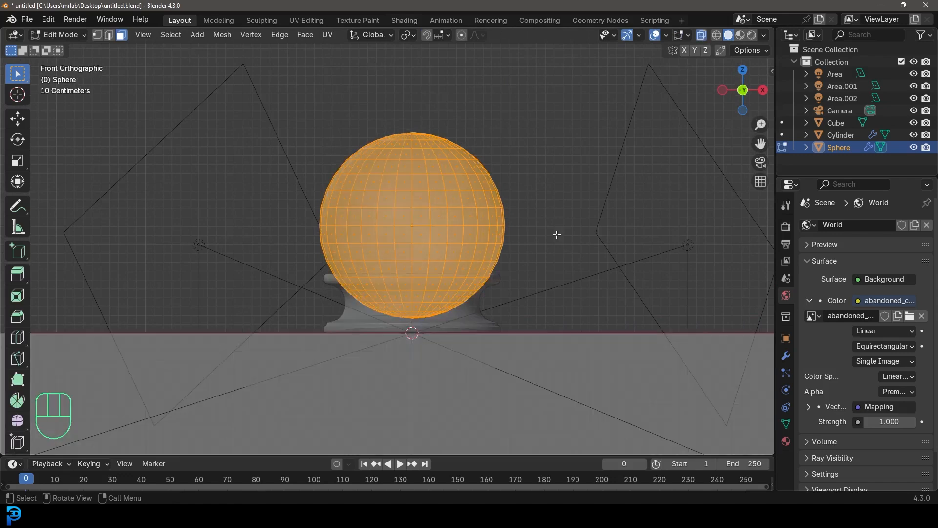
{"action": "scroll", "coordinate": [263, 328], "scroll_direction": "up", "scroll_amount": 3}
{"action": "left_click_drag", "start_coordinate": [231, 320], "coordinate": [662, 217]}
{"action": "left_click", "coordinate": [462, 34]}
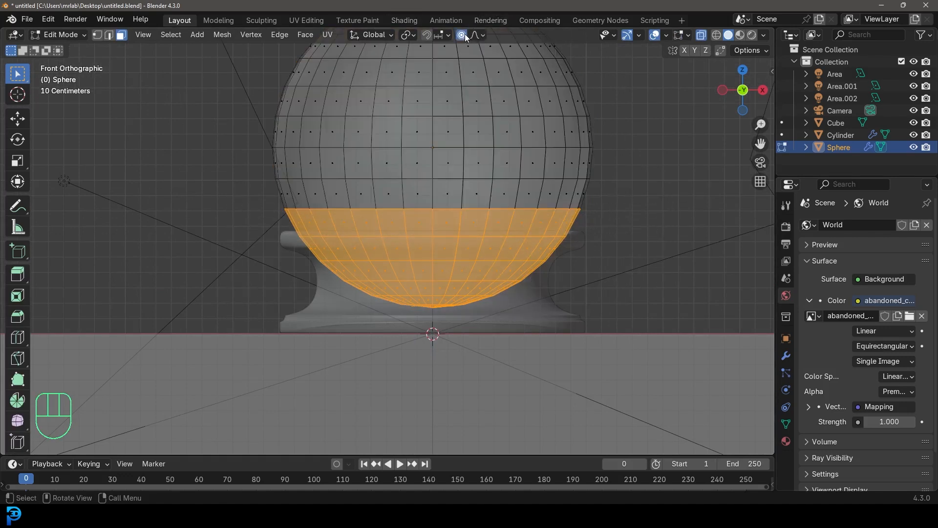
{"action": "key", "text": "s"}
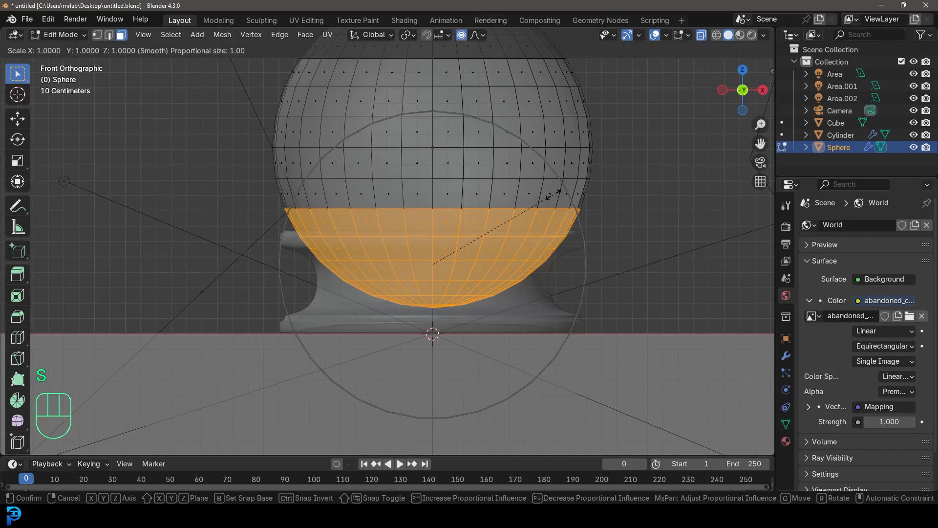
{"action": "key", "text": "z"}
{"action": "scroll", "coordinate": [537, 194], "scroll_direction": "up", "scroll_amount": 10}
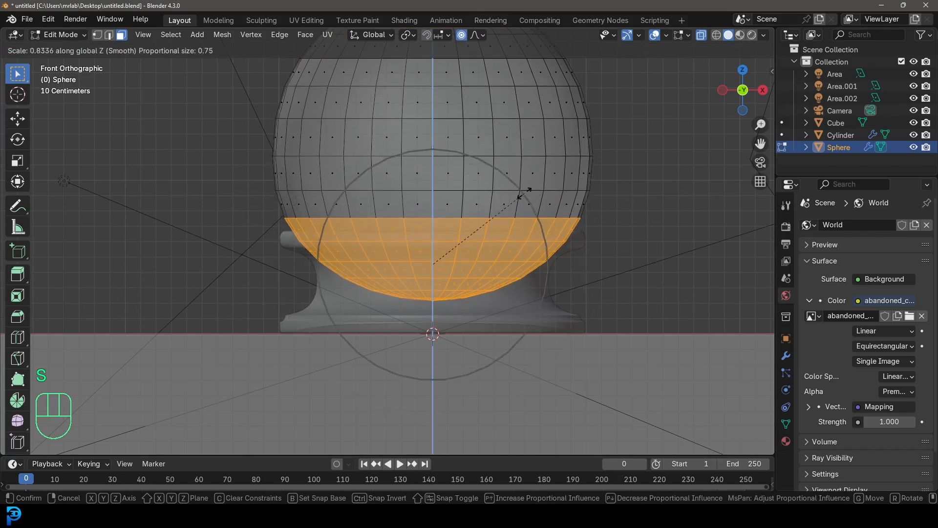
{"action": "left_click", "coordinate": [481, 204]}
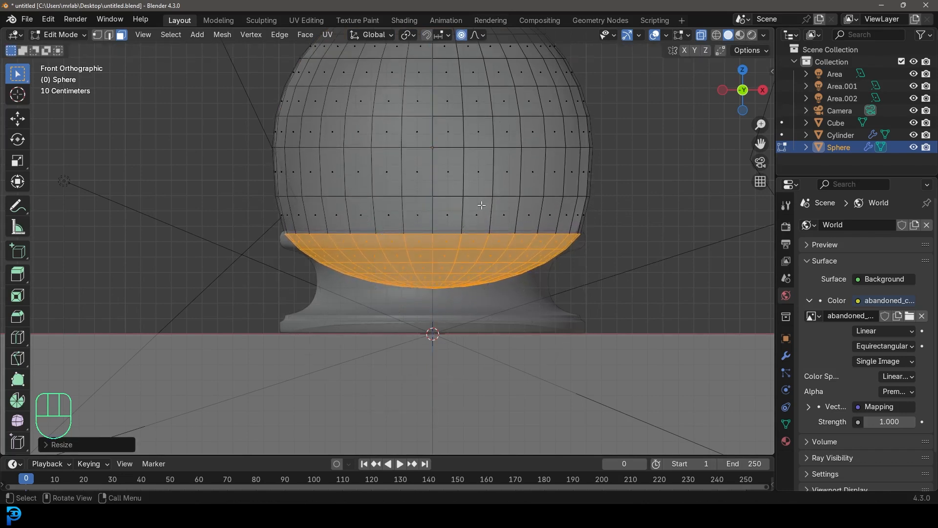
- Raise the flattened bottom faces slightly along Z and scale them along Z by about 0.99
{"action": "key", "text": "g"}
{"action": "key", "text": "z"}
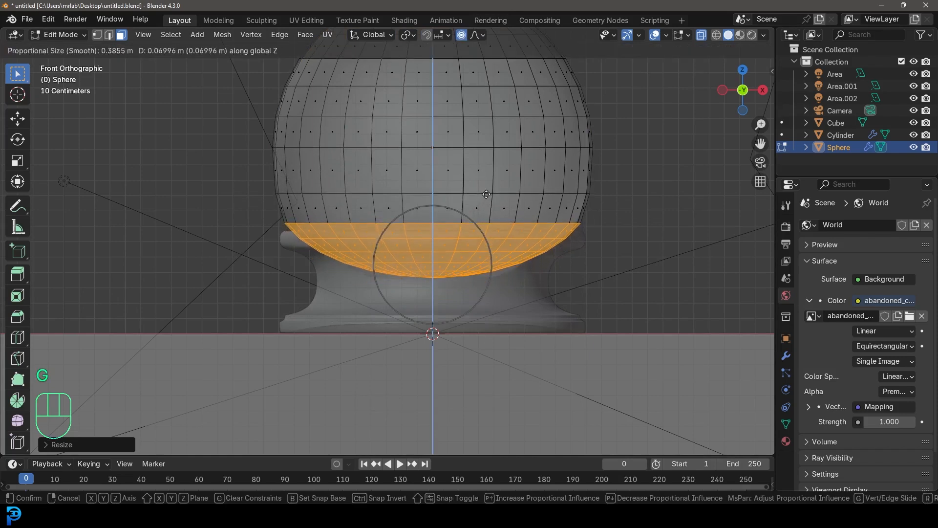
{"action": "key", "text": "s"}
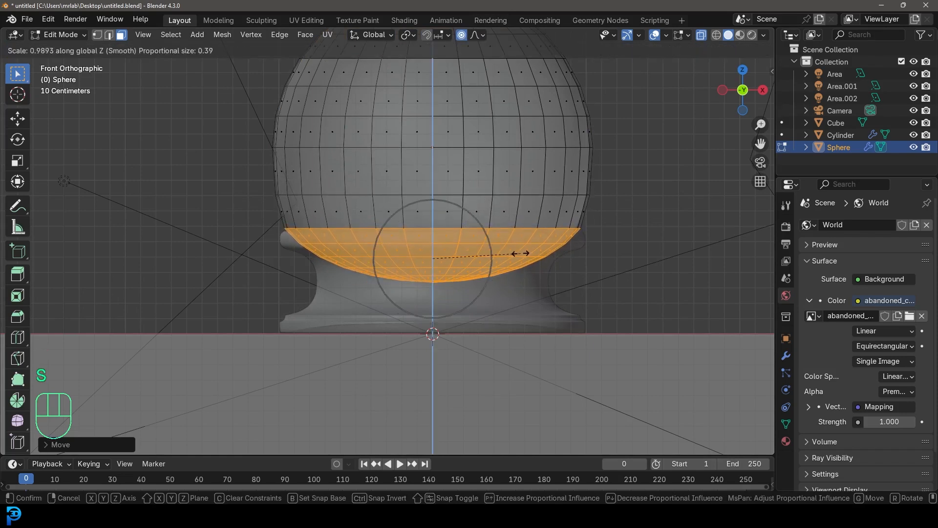
{"action": "left_click", "coordinate": [519, 253]}
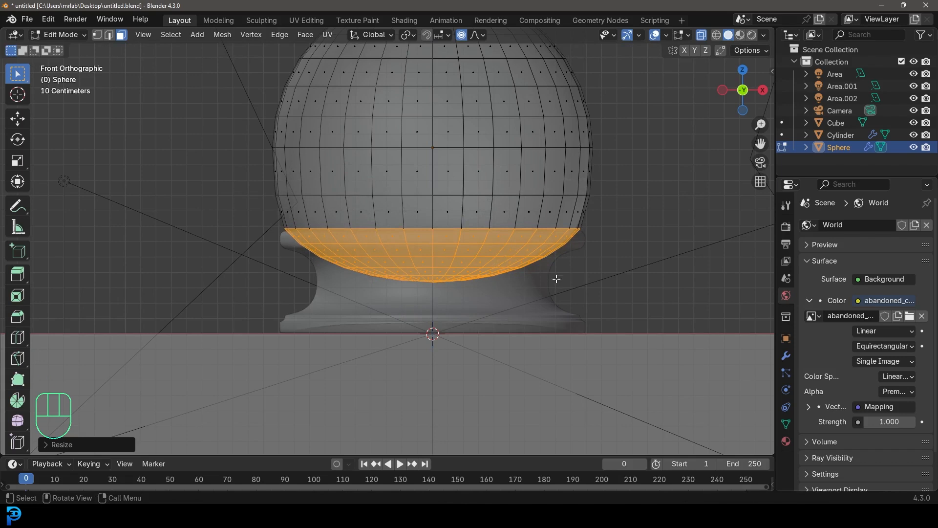
- Grow the bottom face selection by one ring and duplicate it in place
{"action": "key", "text": "ctrl+KP_Add"}
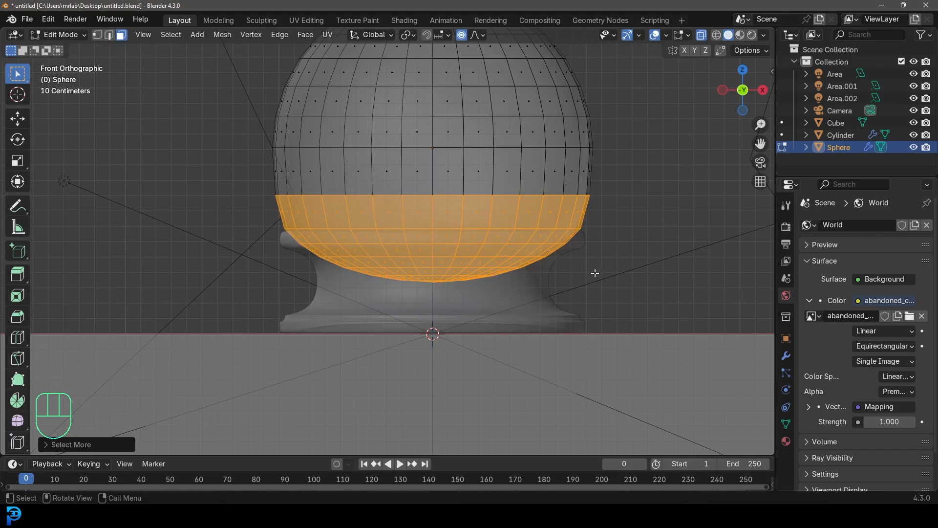
{"action": "key", "text": "shift+d"}
{"action": "right_click", "coordinate": [600, 223]}
{"action": "scroll", "coordinate": [600, 223], "scroll_direction": "up", "scroll_amount": 2}
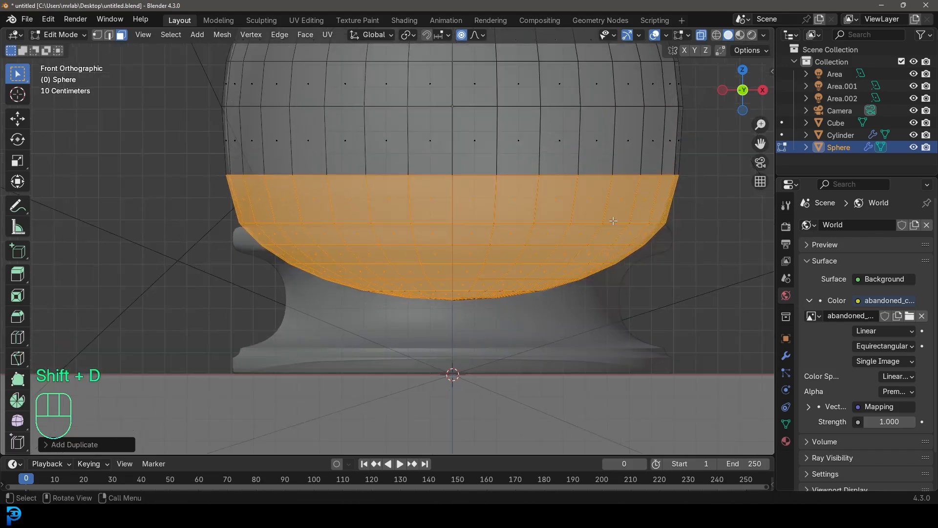
- Turn off proportional editing and shrink the duplicated bowl inward along its normals by about 0.017 m
{"action": "left_click", "coordinate": [461, 35]}
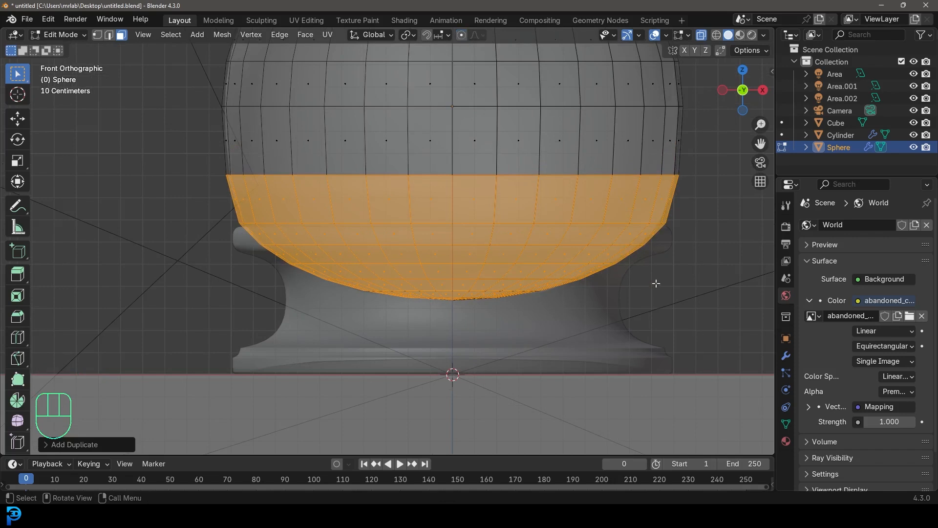
{"action": "key", "text": "alt+s"}
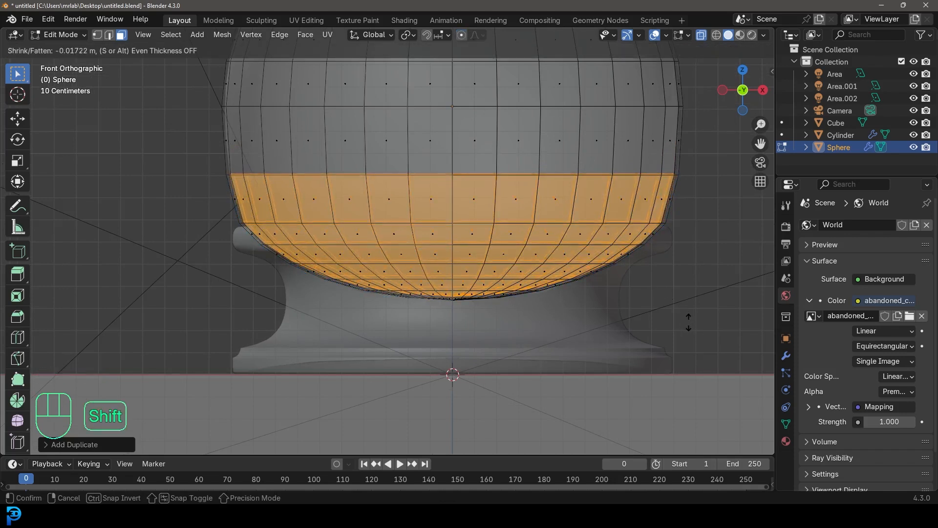
{"action": "left_click", "coordinate": [689, 319]}
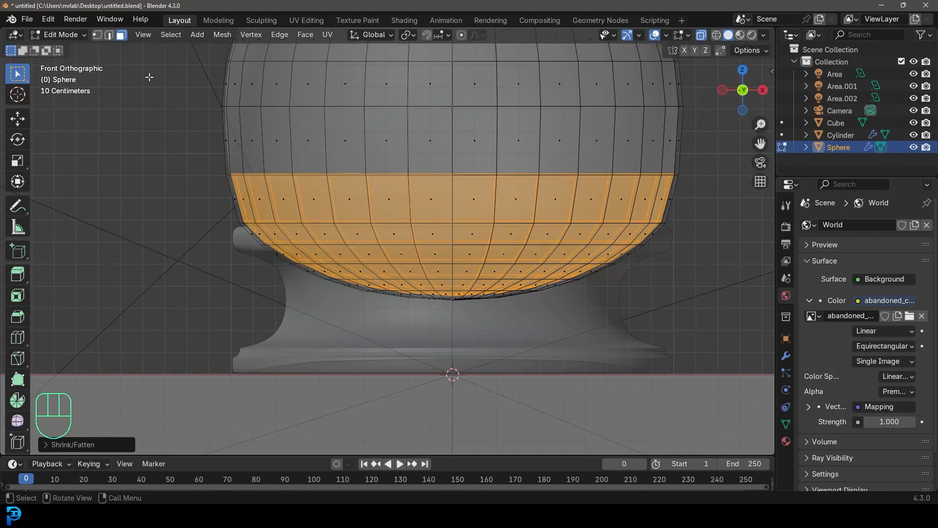
- Select the open rim edge loop of the inner bowl and extrude it slightly inward by scaling
{"action": "left_click", "coordinate": [110, 37]}
{"action": "middle_click_drag", "start_coordinate": [342, 196], "coordinate": [369, 215]}
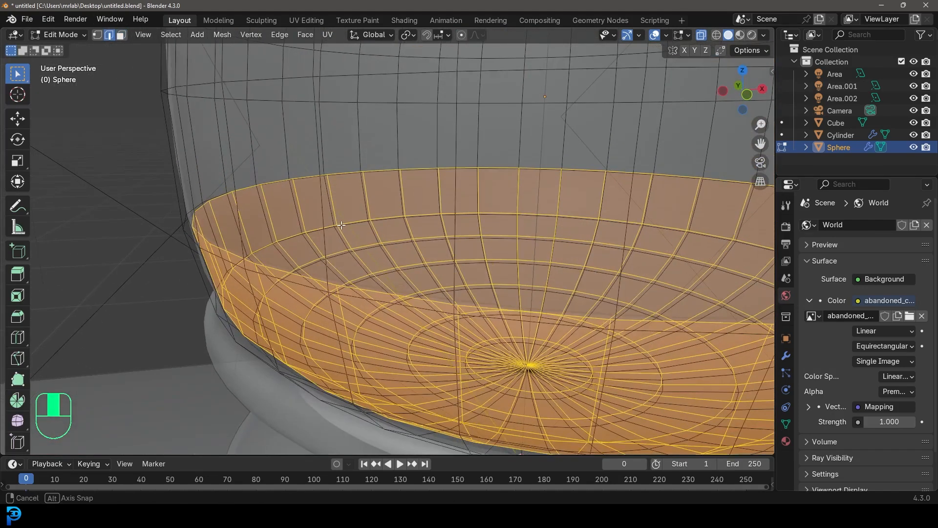
{"action": "middle_click_drag", "start_coordinate": [198, 225], "coordinate": [240, 236]}
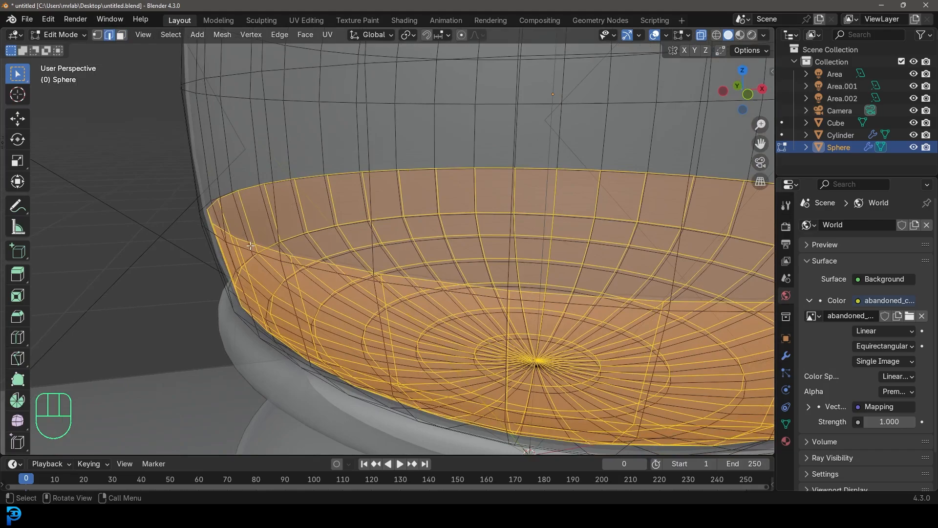
{"action": "key", "text": "alt+a"}
{"action": "left_click", "coordinate": [247, 242], "text": "alt+shift"}
{"action": "middle_click_drag", "start_coordinate": [247, 242], "coordinate": [536, 282]}
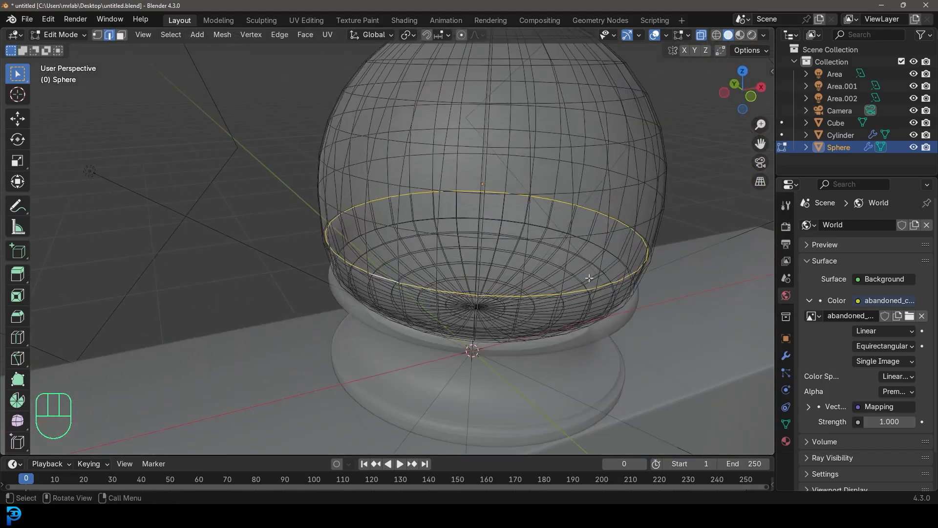
{"action": "middle_click_drag", "start_coordinate": [503, 256], "coordinate": [467, 150]}
{"action": "middle_click_drag", "start_coordinate": [525, 237], "coordinate": [416, 229], "text": "shift"}
{"action": "scroll", "coordinate": [373, 252], "scroll_direction": "up", "scroll_amount": 1}
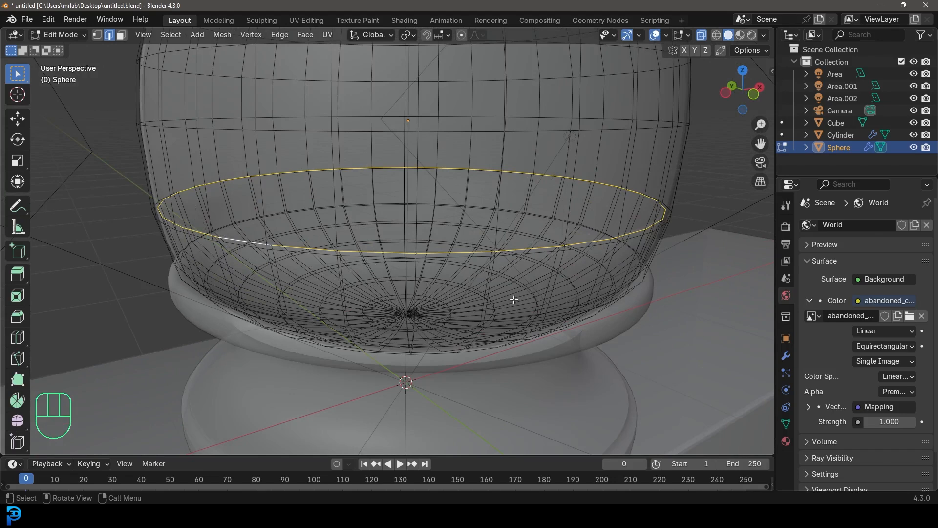
{"action": "middle_click_drag", "start_coordinate": [261, 264], "coordinate": [355, 272], "text": "shift"}
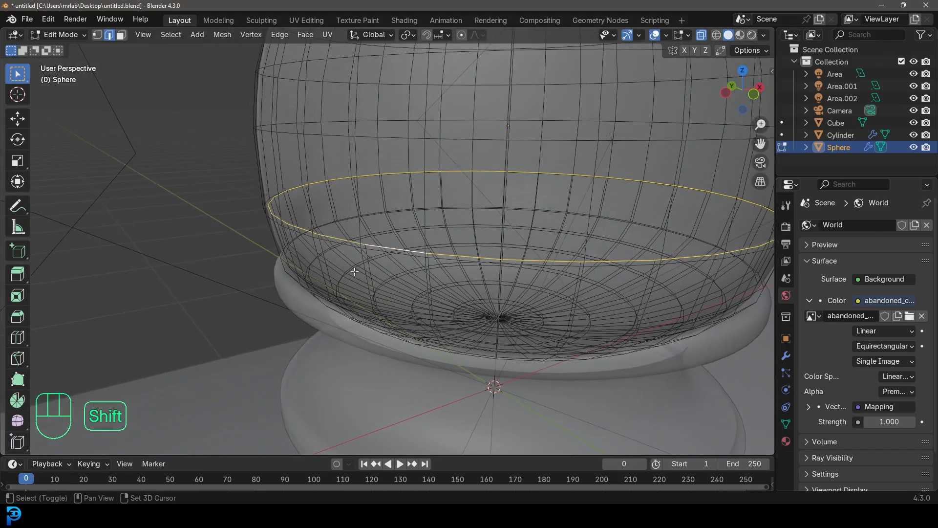
{"action": "key", "text": "e"}
{"action": "key", "text": "s"}
{"action": "left_click", "coordinate": [434, 338]}
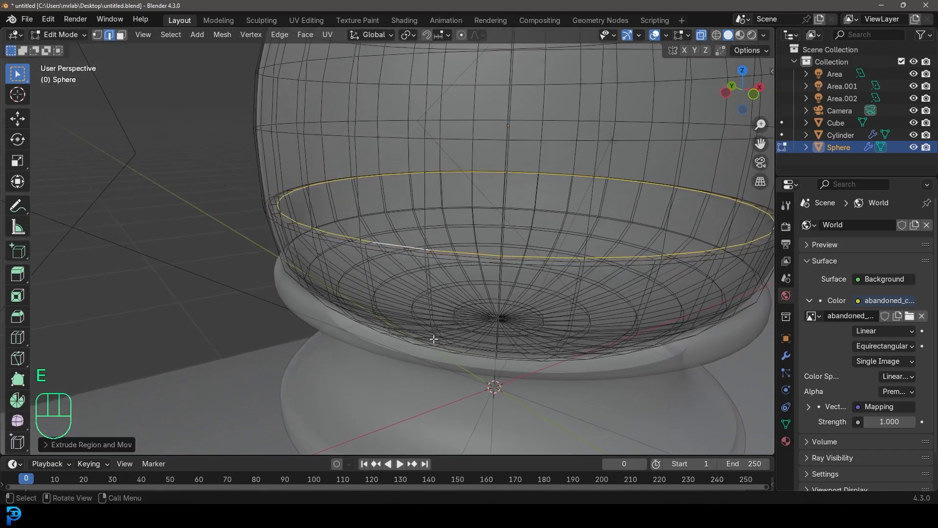
- Extrude the rim loop further inward to a smaller central ring and fill the ring with a face
{"action": "key", "text": "s"}
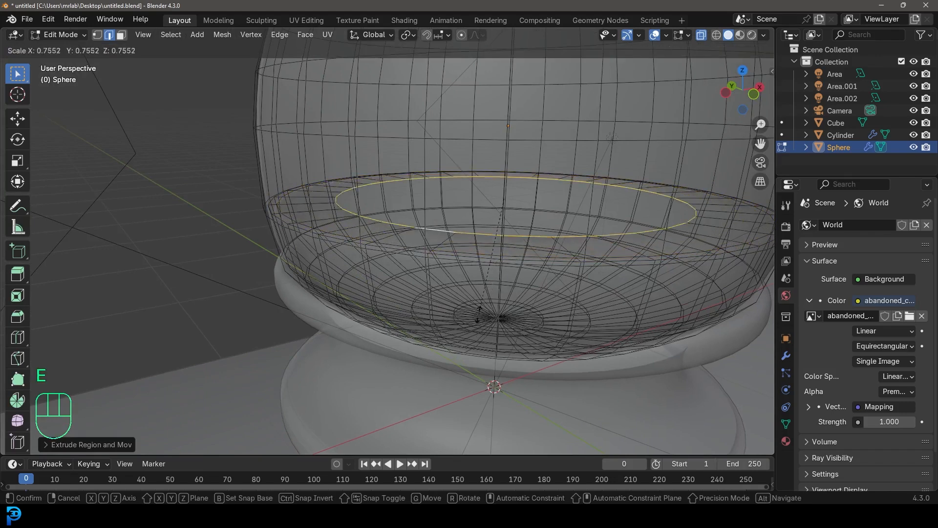
{"action": "left_click", "coordinate": [476, 272]}
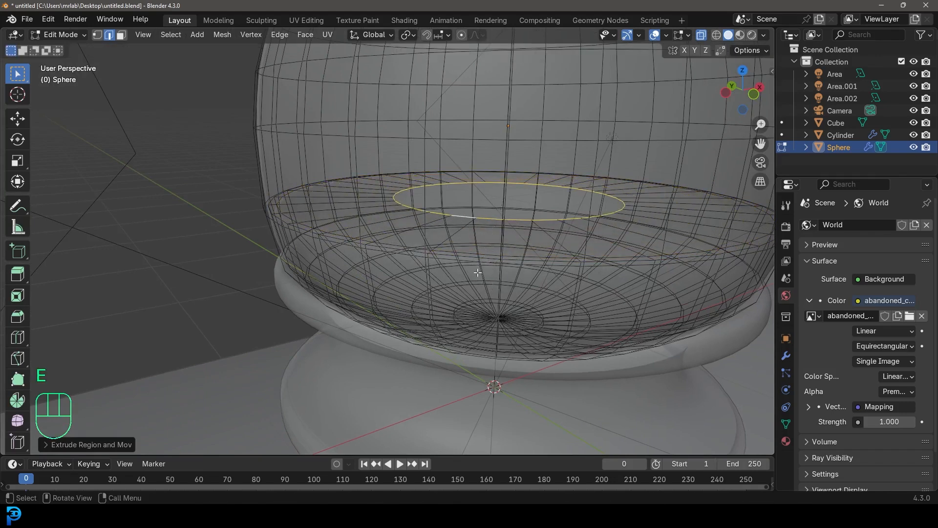
{"action": "key", "text": "f"}
- Lower the central cap face slightly along Z
{"action": "scroll", "coordinate": [478, 272], "scroll_direction": "down", "scroll_amount": 5}
{"action": "scroll", "coordinate": [444, 321], "scroll_direction": "up", "scroll_amount": 2}
{"action": "key", "text": "g"}
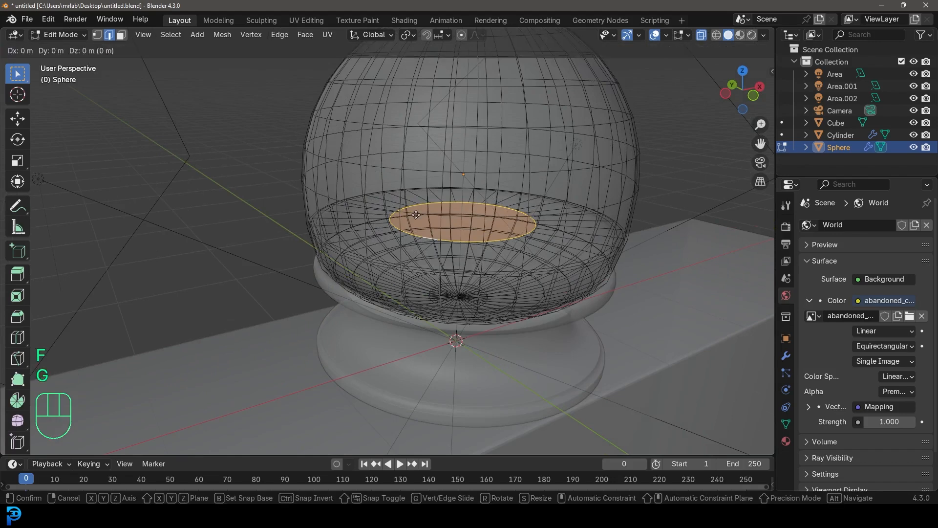
{"action": "key", "text": "z"}
{"action": "left_click", "coordinate": [393, 223]}
{"action": "scroll", "coordinate": [393, 222], "scroll_direction": "down", "scroll_amount": 3}
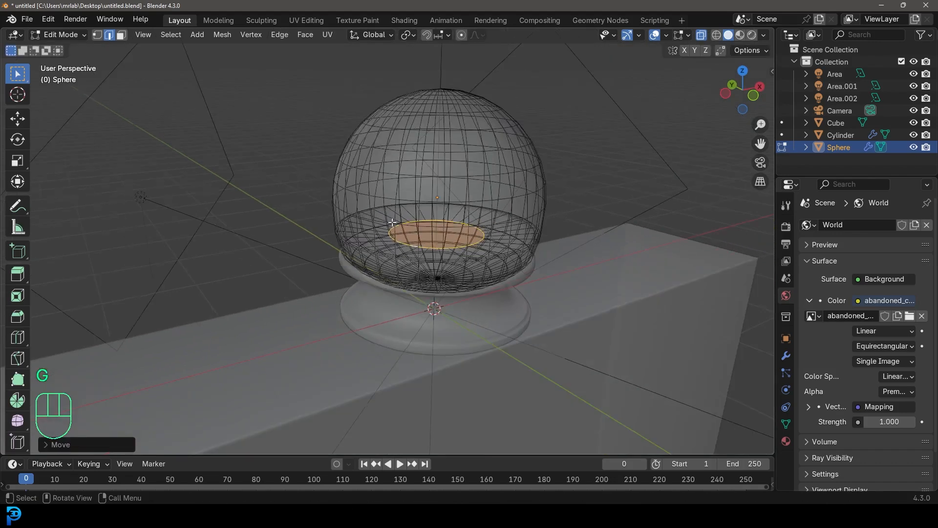
{"action": "scroll", "coordinate": [393, 223], "scroll_direction": "up", "scroll_amount": 3}
{"action": "key", "text": "ctrl+KP_Add"}
{"action": "key", "text": "ctrl+KP_Add"}
{"action": "key", "text": "ctrl+z"}
{"action": "key", "text": "ctrl+z"}
- Select the entire linked inner bowl, separate the selection into its own object, and return to Object Mode
{"action": "key", "text": "ctrl+l"}
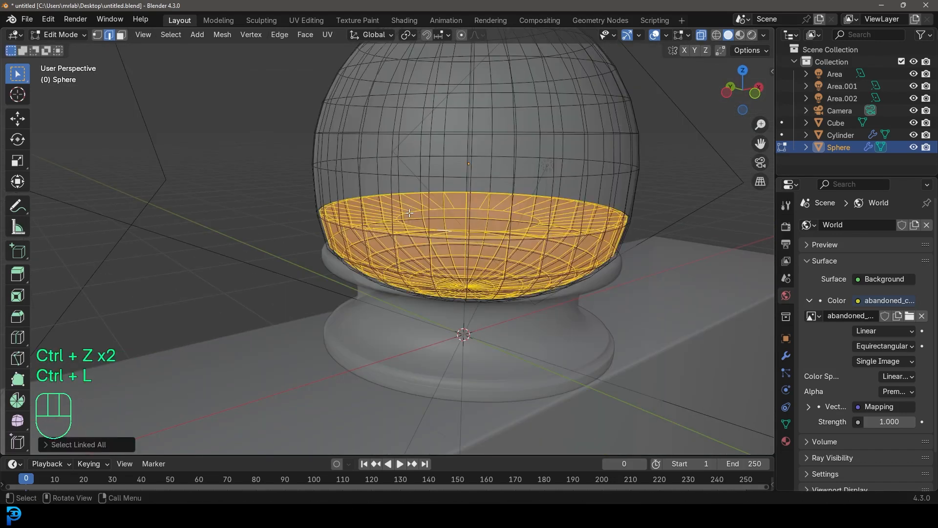
{"action": "key", "text": "g"}
{"action": "right_click", "coordinate": [435, 208]}
{"action": "key", "text": "p"}
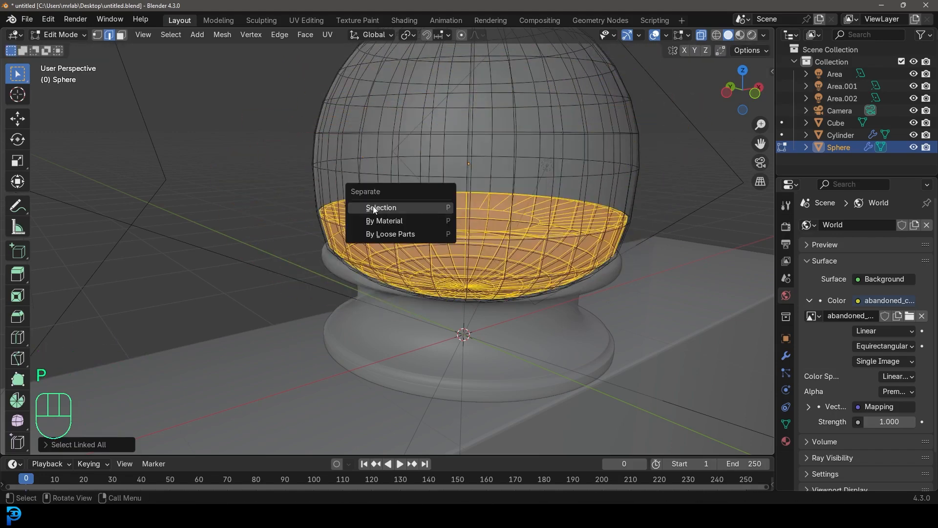
{"action": "left_click", "coordinate": [373, 208]}
{"action": "key", "text": "Tab"}
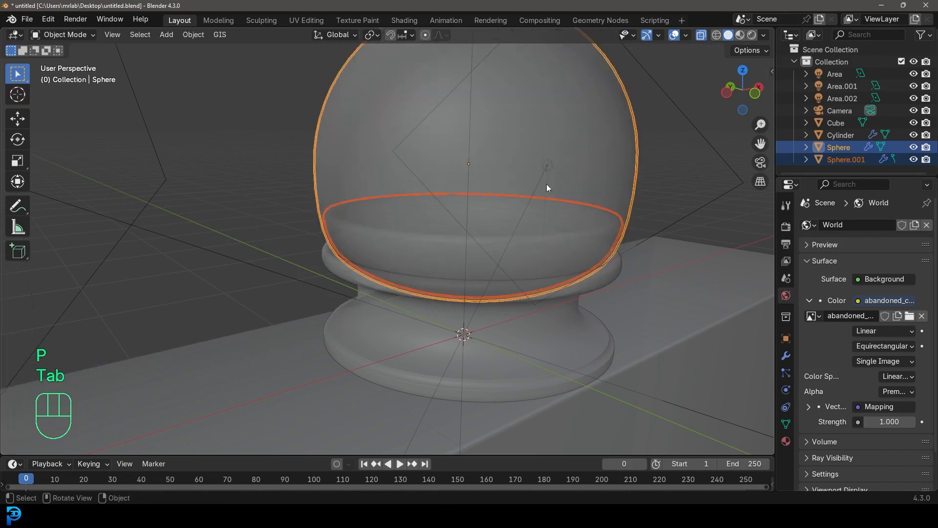
- Select the separated inner bowl and remove its Solidify modifier, keeping only the Subdivision modifier
{"action": "scroll", "coordinate": [523, 193], "scroll_direction": "down", "scroll_amount": 2}
{"action": "left_click", "coordinate": [502, 240]}
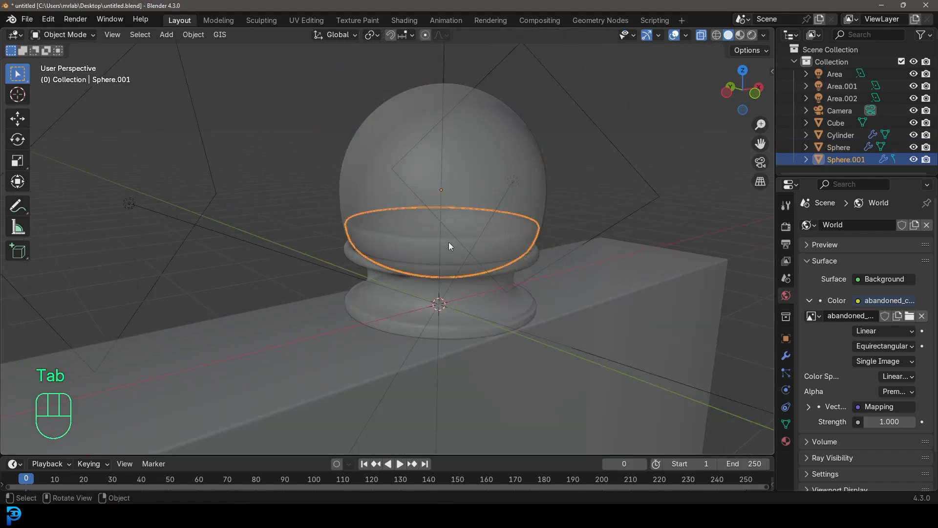
{"action": "scroll", "coordinate": [470, 264], "scroll_direction": "up", "scroll_amount": 2}
{"action": "key", "text": "g"}
{"action": "right_click", "coordinate": [400, 171]}
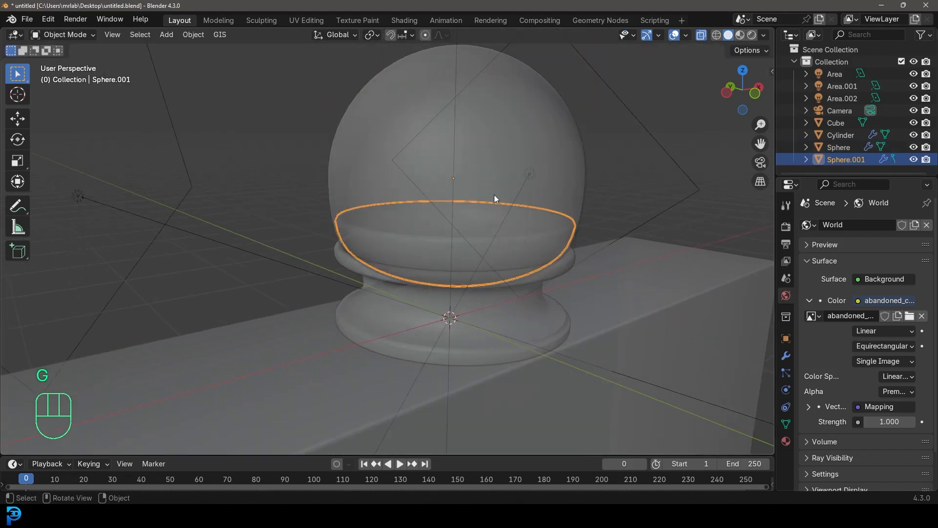
{"action": "left_click", "coordinate": [786, 355]}
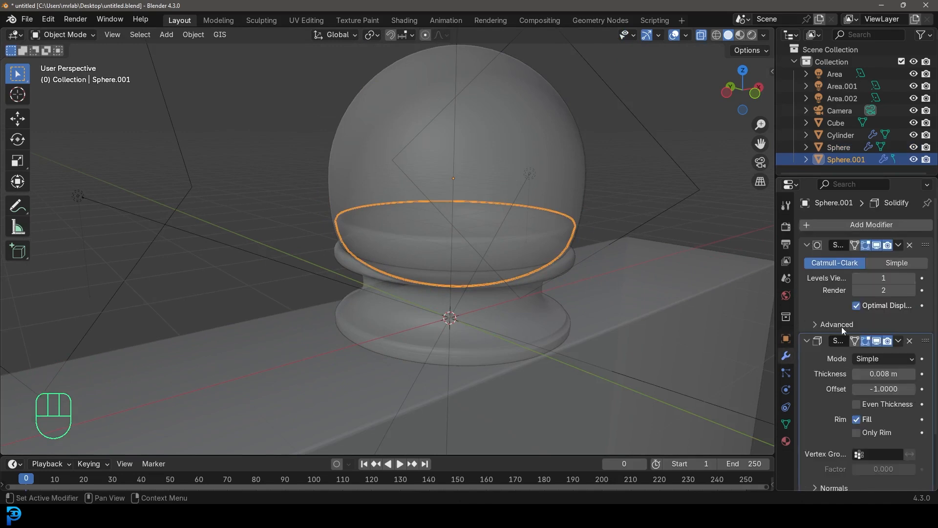
{"action": "left_click", "coordinate": [910, 341]}
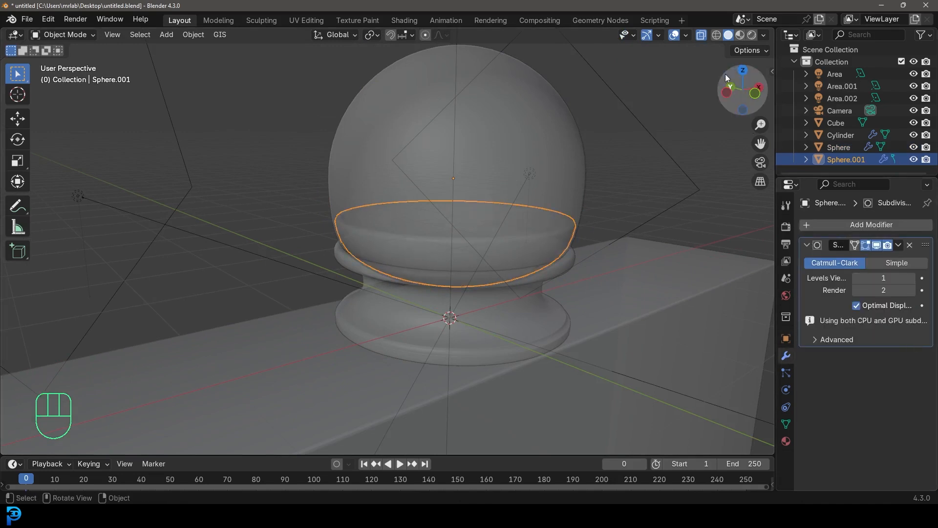
- Turn off X-ray in the viewport and show the camera view in rendered shading
{"action": "left_click", "coordinate": [675, 37]}
{"action": "scroll", "coordinate": [450, 236], "scroll_direction": "down", "scroll_amount": 3}
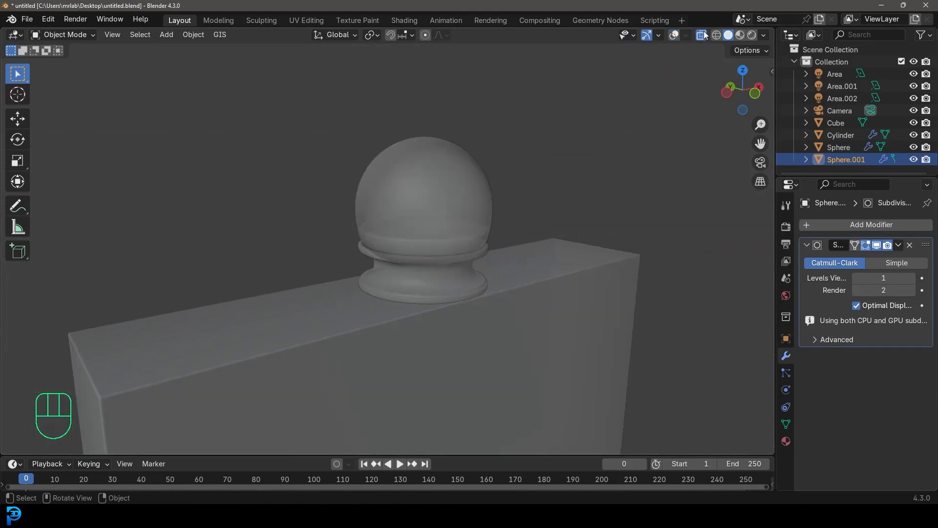
{"action": "left_click", "coordinate": [673, 34]}
{"action": "scroll", "coordinate": [673, 143], "scroll_direction": "up", "scroll_amount": 2}
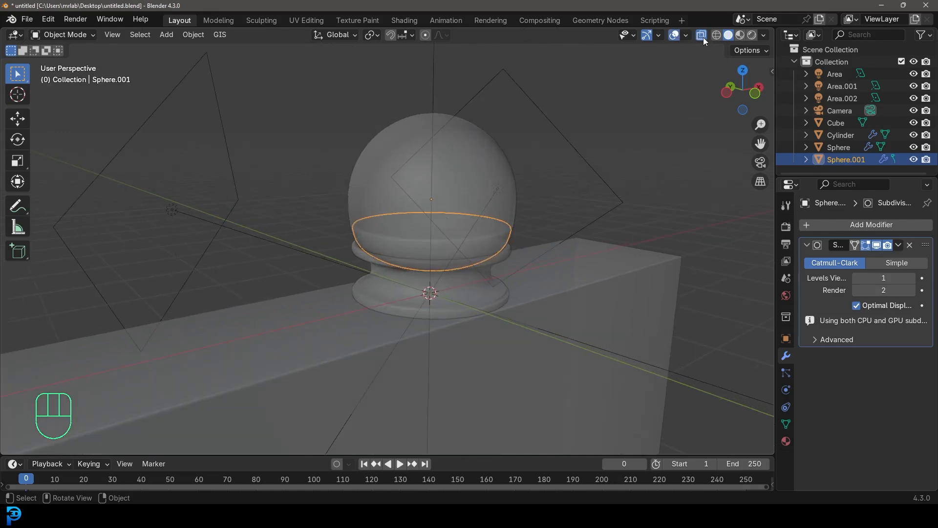
{"action": "left_click", "coordinate": [702, 36]}
{"action": "middle_click_drag", "start_coordinate": [457, 260], "coordinate": [447, 247]}
{"action": "key", "text": "KP_0"}
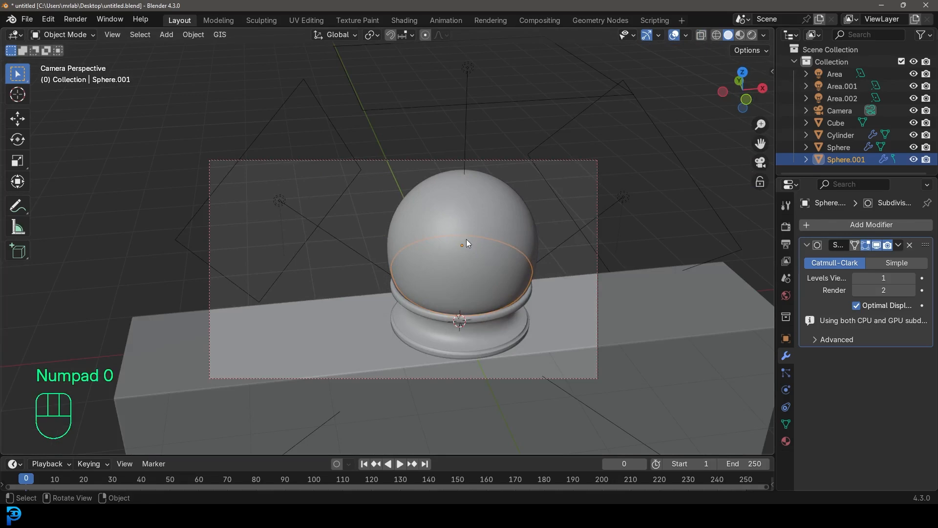
{"action": "key", "text": "z"}
{"action": "left_click", "coordinate": [463, 165]}
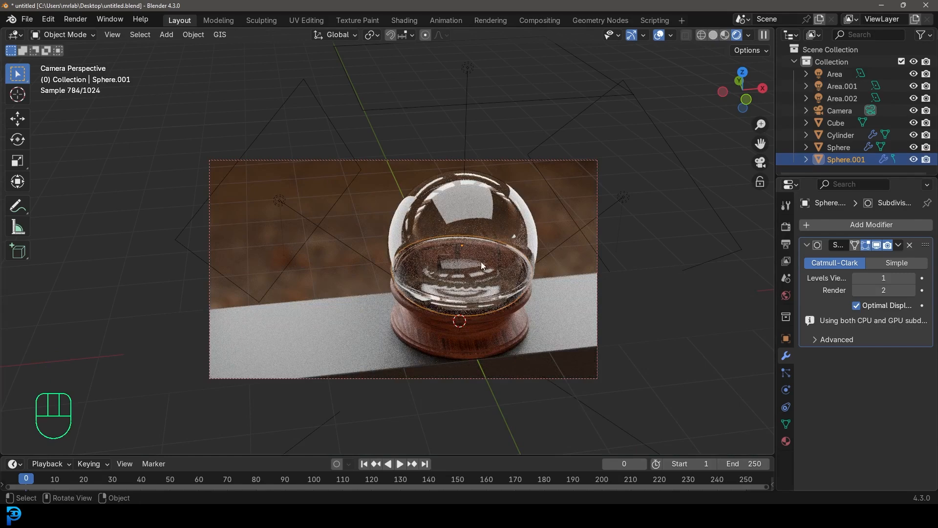
- Remove the glass material slot from the inner bowl
{"action": "key", "text": "g"}
{"action": "right_click", "coordinate": [413, 215]}
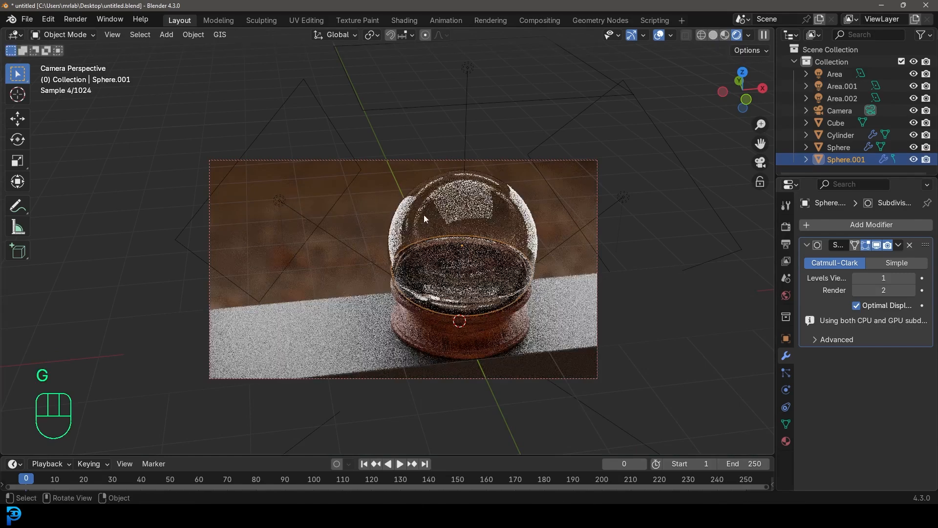
{"action": "left_click", "coordinate": [786, 441]}
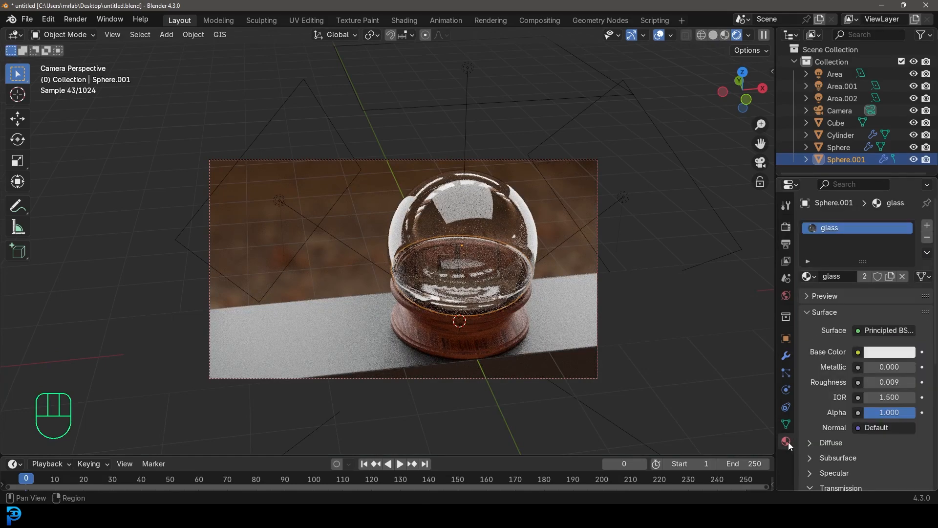
{"action": "left_click", "coordinate": [927, 238]}
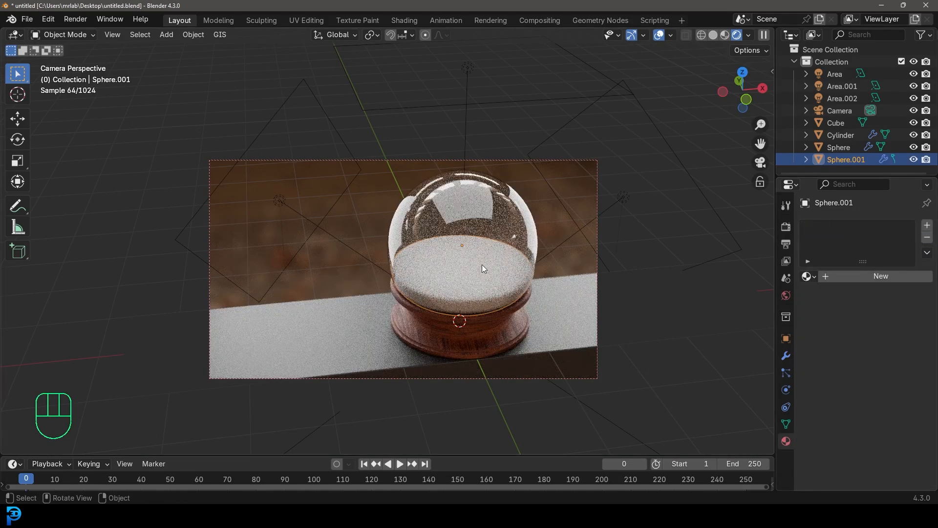
{"action": "key", "text": "z"}
{"action": "right_click", "coordinate": [493, 256]}
{"action": "scroll", "coordinate": [444, 293], "scroll_direction": "up", "scroll_amount": 2}
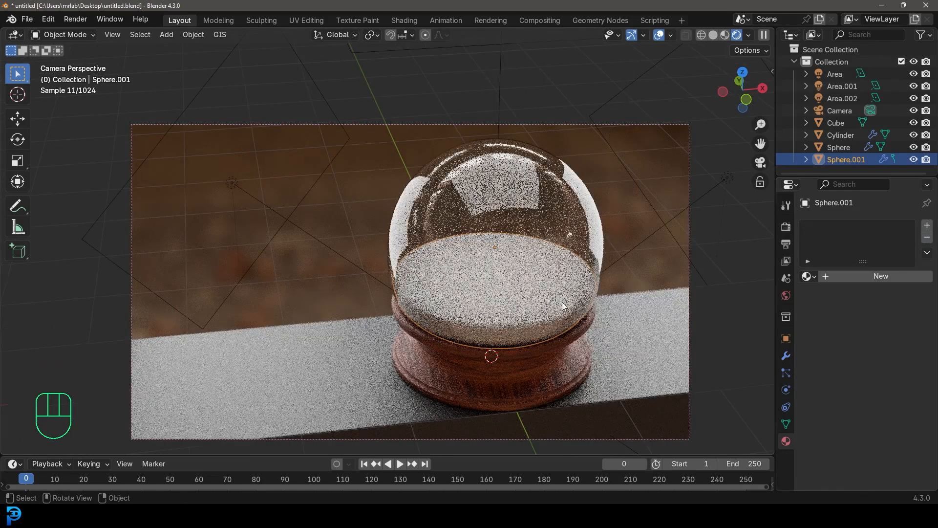
- Return the viewport to solid shading, switch to the browser's new tab and search Google for "sand"
{"action": "key", "text": "z"}
{"action": "left_click", "coordinate": [570, 275]}
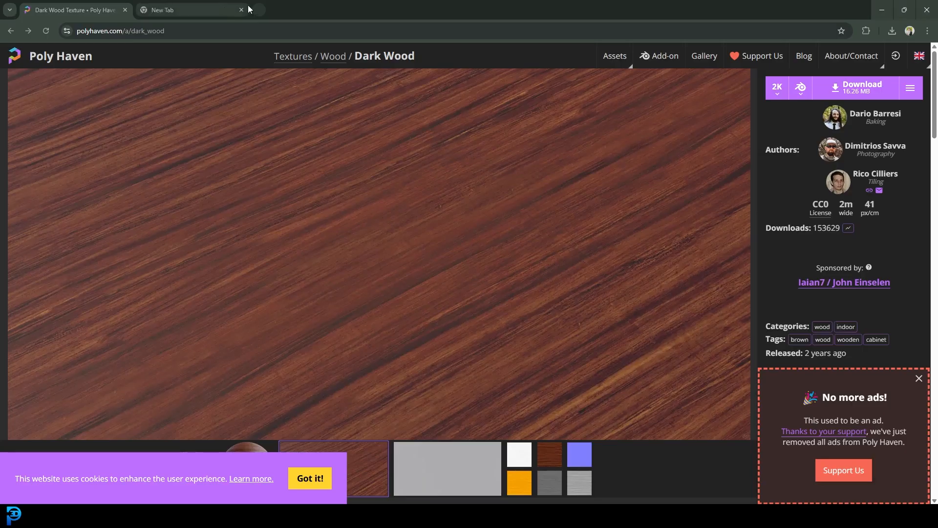
{"action": "left_click", "coordinate": [205, 9]}
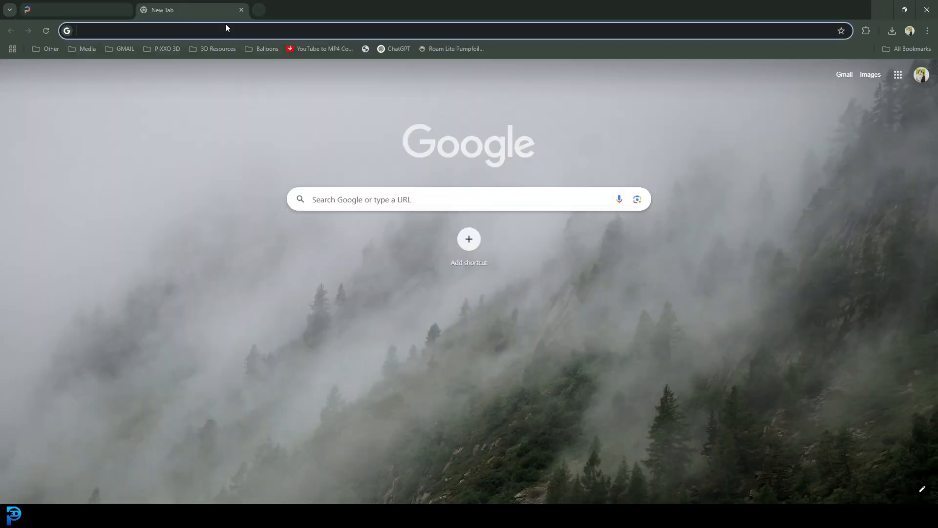
{"action": "left_click", "coordinate": [362, 202]}
{"action": "type", "text": "sand"}
{"action": "key", "text": "Return"}
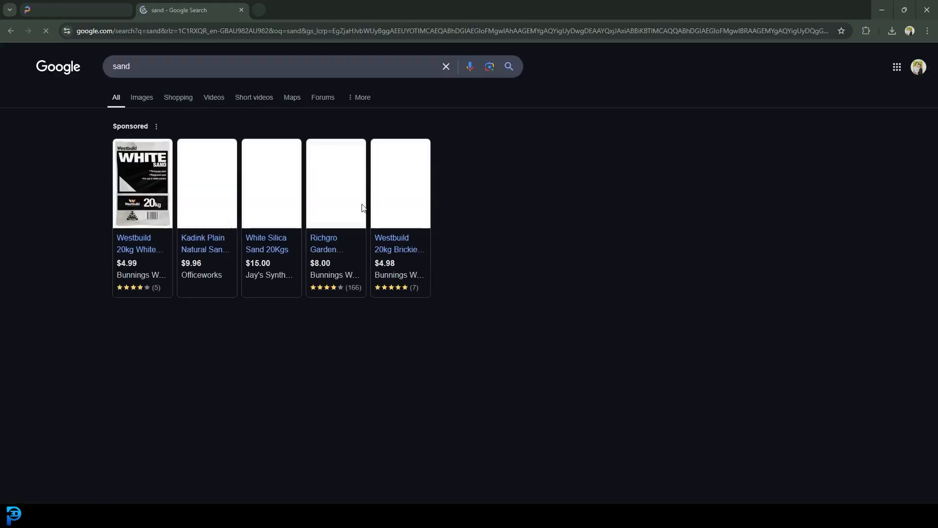
- Show the image results and refine the search to "sand seamless texture"
{"action": "left_click", "coordinate": [142, 98]}
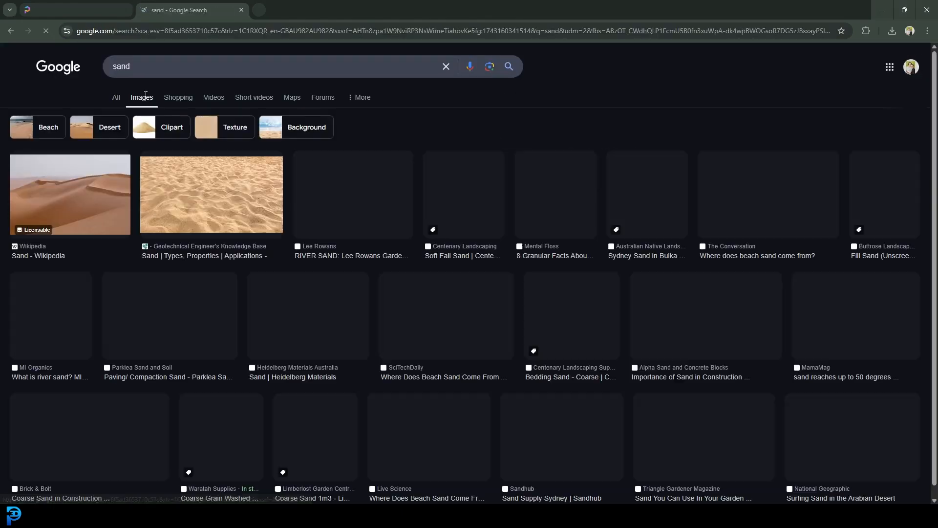
{"action": "left_click", "coordinate": [263, 67]}
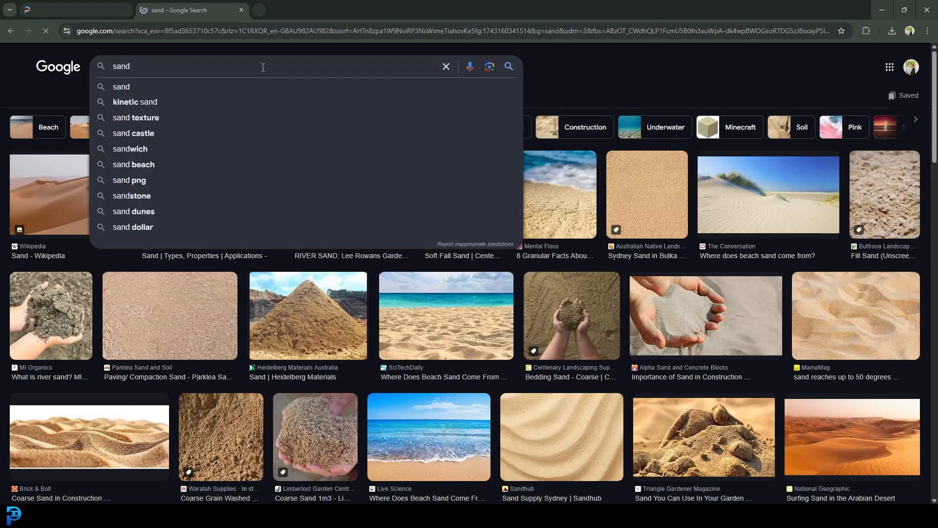
{"action": "type", "text": "seamless "}
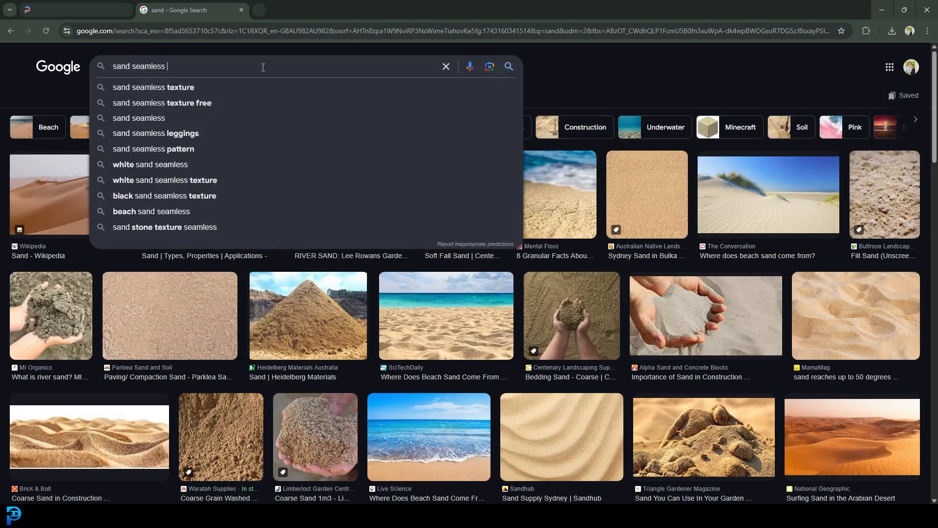
{"action": "type", "text": "tectur"}
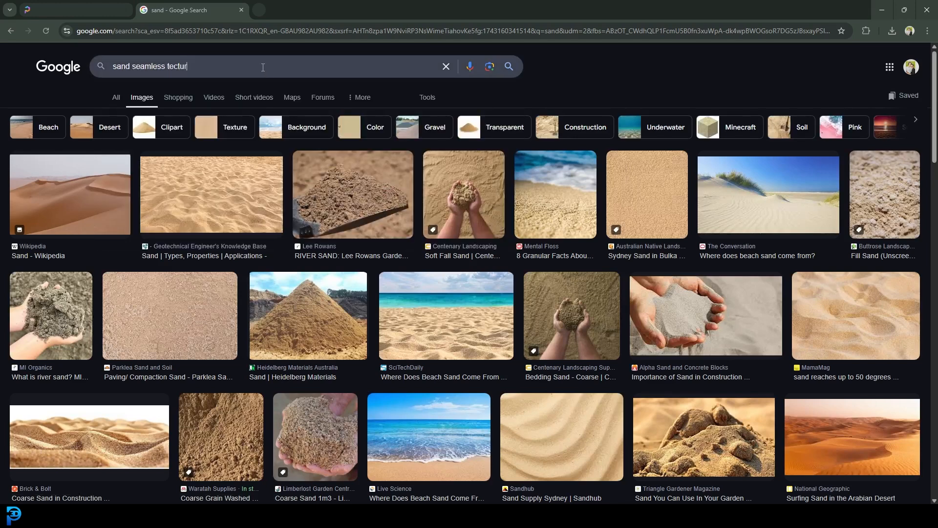
{"action": "type", "text": "e"}
{"action": "key", "text": "Return"}
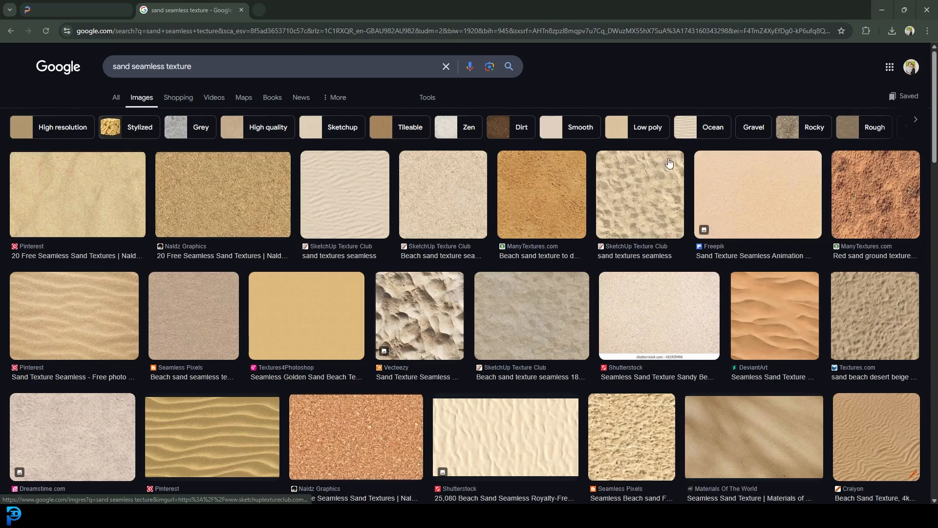
- Open the Vecteezy seamless sand texture, save its image to the desktop and switch back to the untitled Blender project
{"action": "left_click", "coordinate": [402, 301]}
{"action": "left_click_drag", "start_coordinate": [608, 7], "coordinate": [608, 92]}
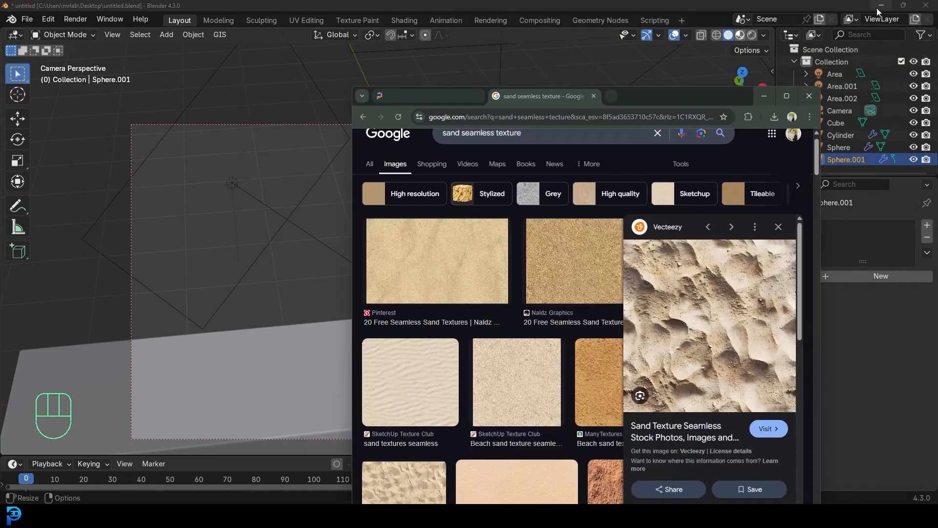
{"action": "left_click", "coordinate": [881, 6]}
{"action": "left_click", "coordinate": [882, 7]}
{"action": "left_click_drag", "start_coordinate": [698, 317], "coordinate": [870, 66]}
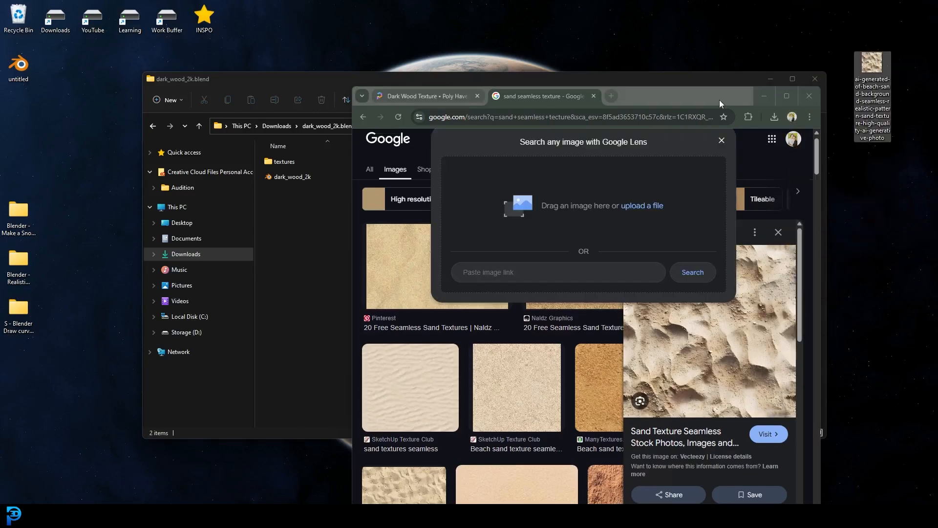
{"action": "left_click", "coordinate": [448, 516]}
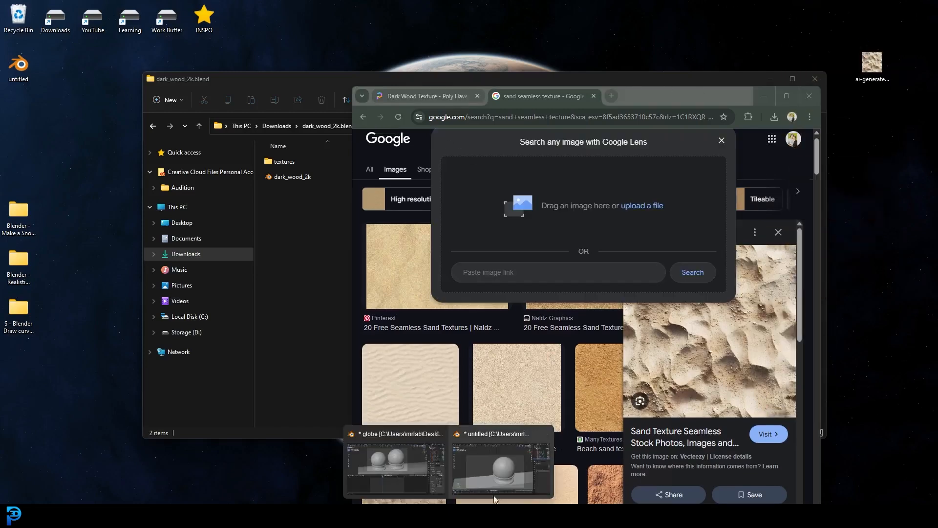
{"action": "left_click", "coordinate": [503, 461]}
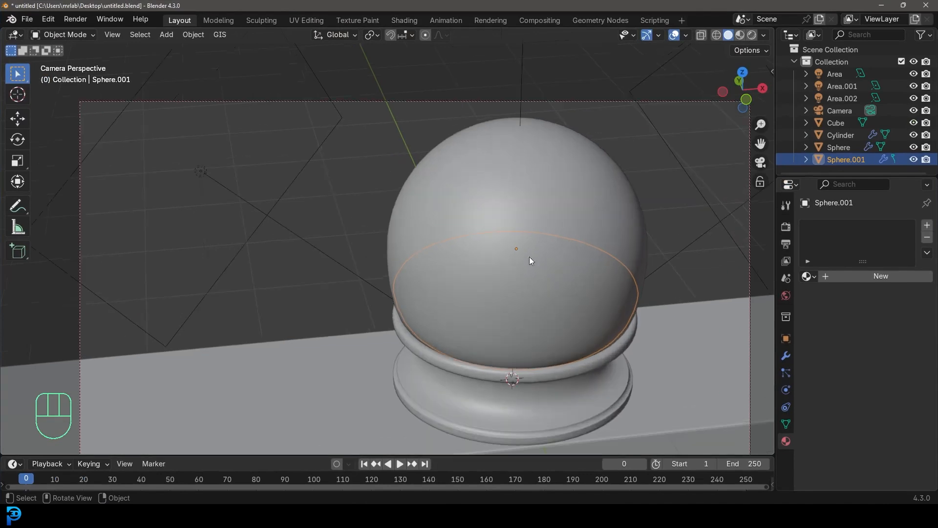
- Create a new material for the inner bowl and load the beach sand image from the desktop as its base colour Image Texture
{"action": "key", "text": "g"}
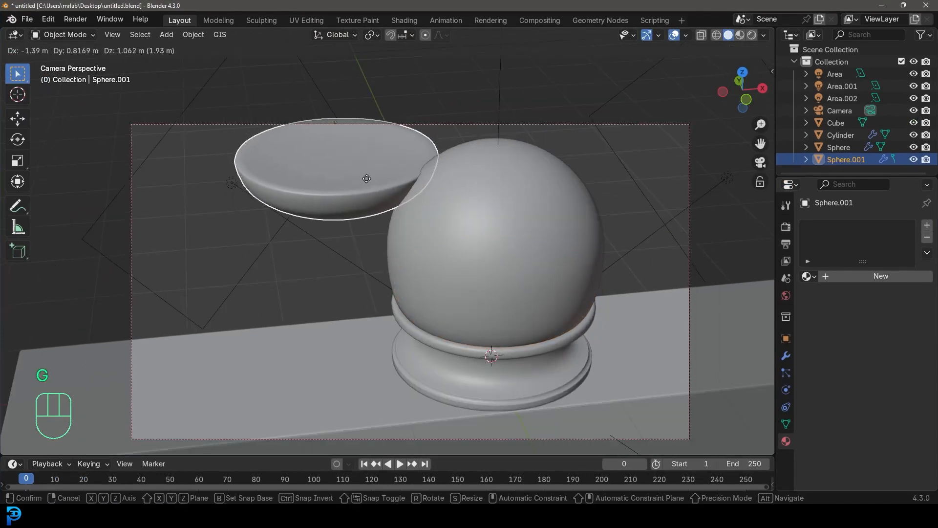
{"action": "right_click", "coordinate": [366, 180]}
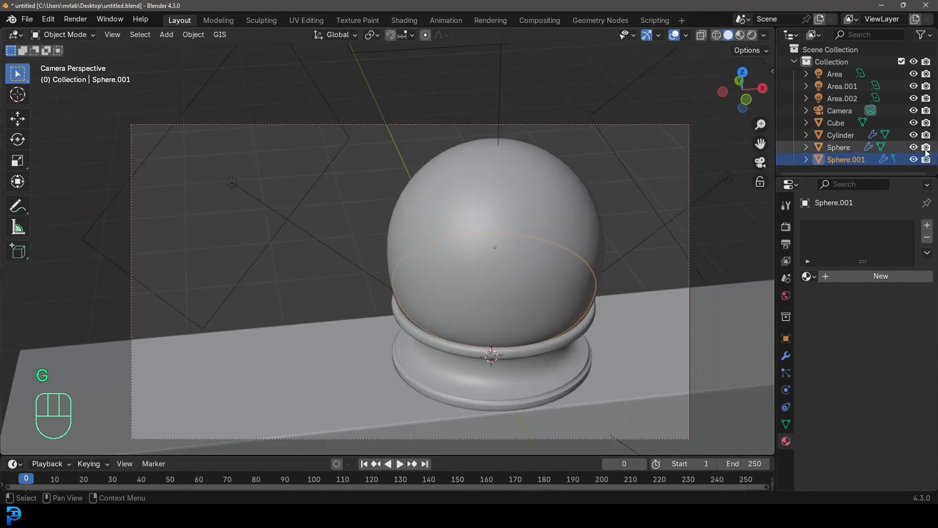
{"action": "left_click", "coordinate": [878, 277]}
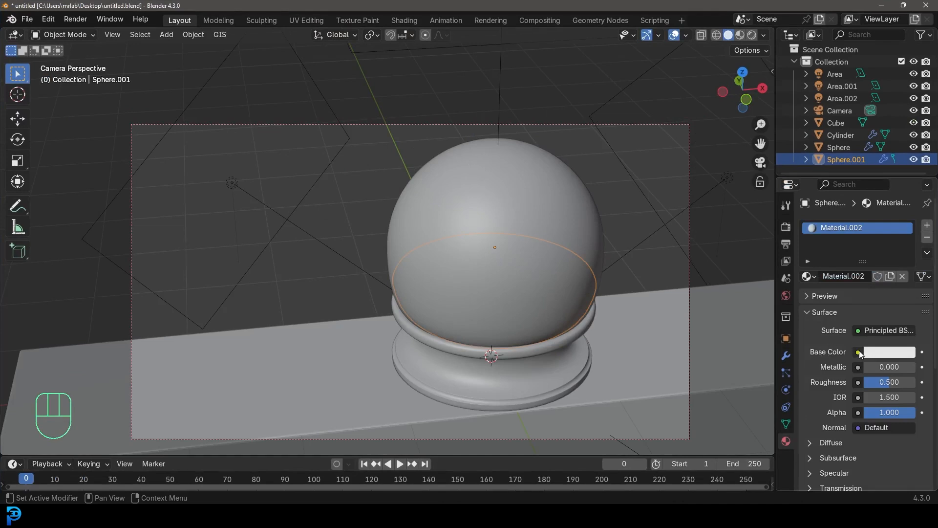
{"action": "left_click", "coordinate": [858, 352]}
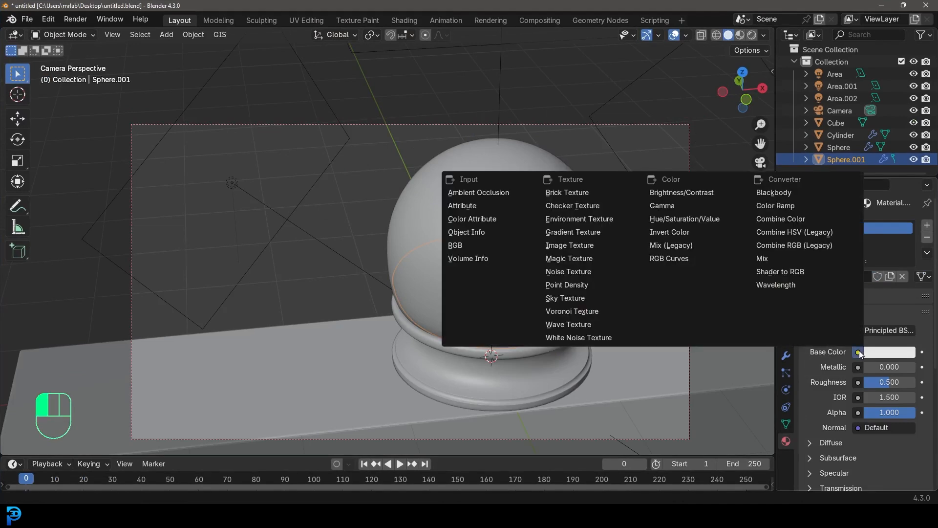
{"action": "left_click", "coordinate": [575, 245]}
{"action": "left_click", "coordinate": [915, 367]}
{"action": "left_click", "coordinate": [386, 229]}
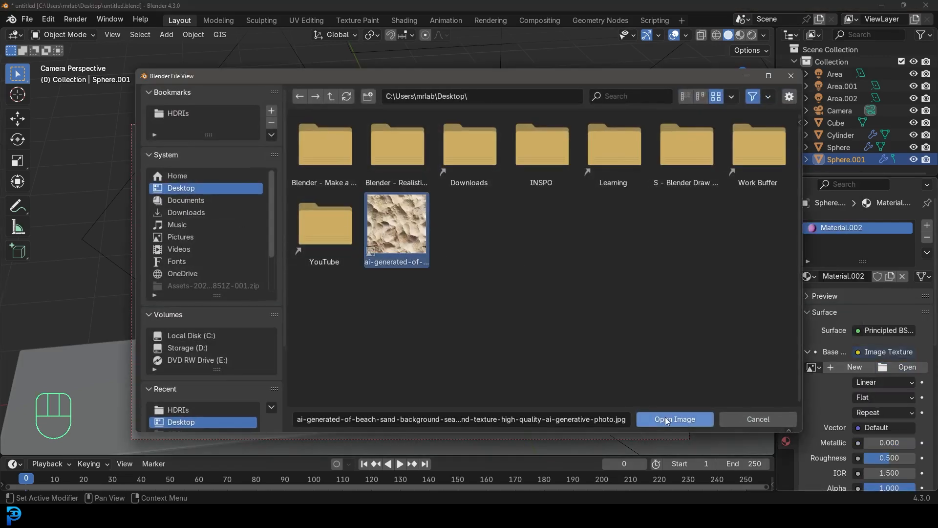
{"action": "left_click", "coordinate": [667, 420]}
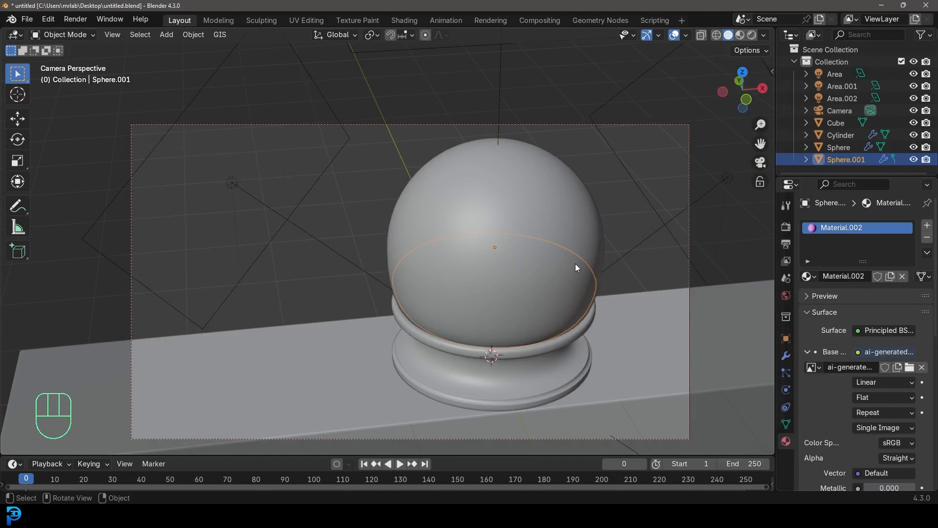
- Recalculate all of the bowl mesh's normals to the outside in wireframe shading and return to Object Mode
{"action": "key", "text": "Tab"}
{"action": "key", "text": "a"}
{"action": "key", "text": "z"}
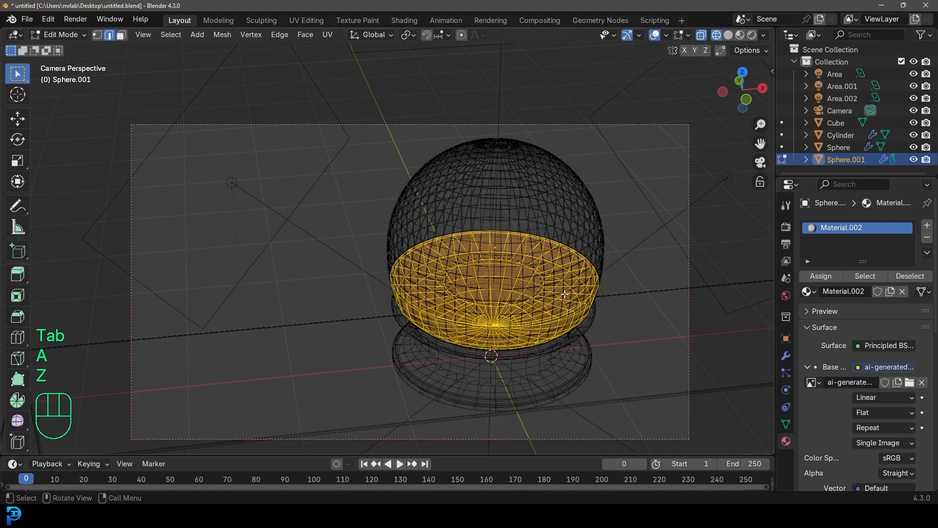
{"action": "key", "text": "alt+n"}
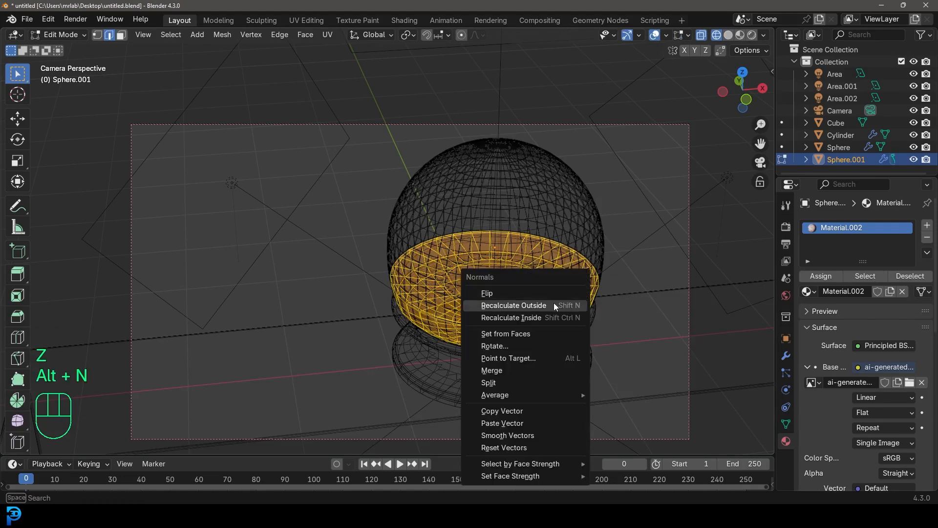
{"action": "left_click", "coordinate": [543, 305]}
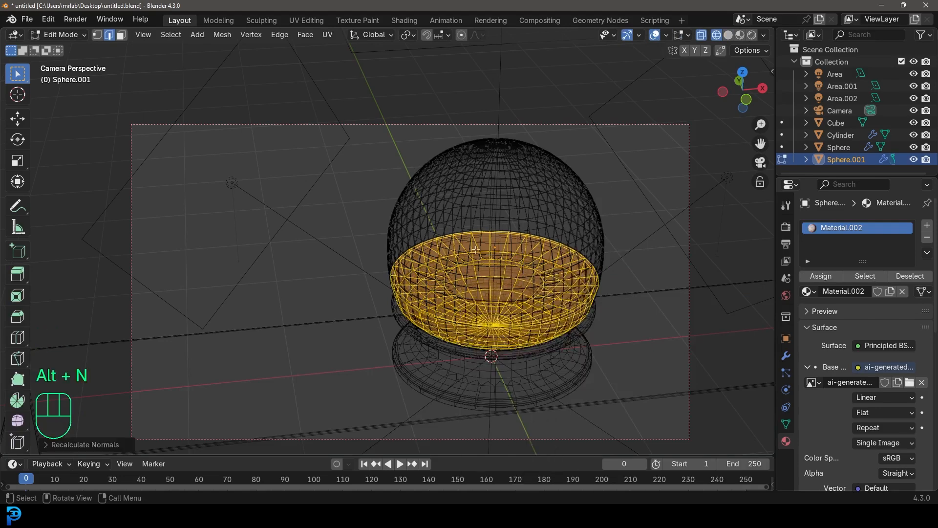
{"action": "left_click", "coordinate": [65, 35]}
{"action": "left_click", "coordinate": [66, 46]}
- Switch the viewport to rendered shading and deselect everything
{"action": "key", "text": "z"}
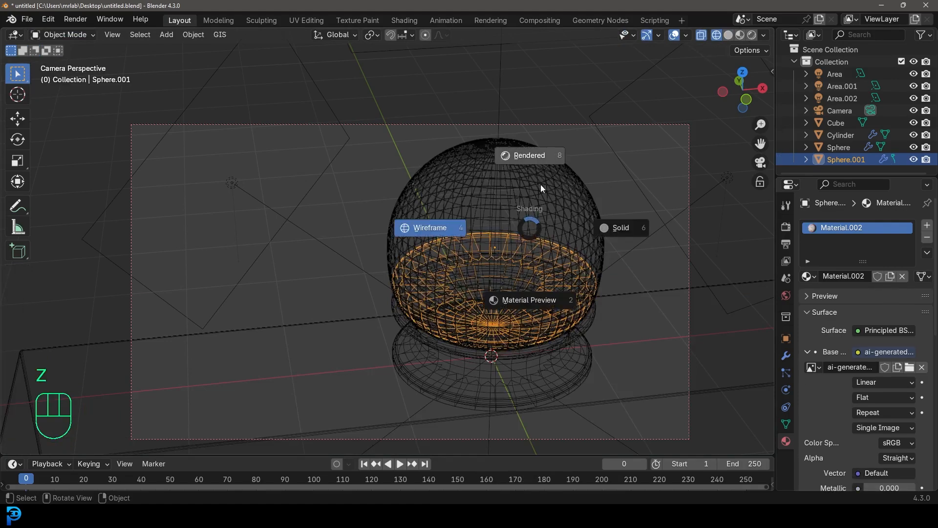
{"action": "left_click", "coordinate": [541, 150]}
{"action": "key", "text": "alt+a"}
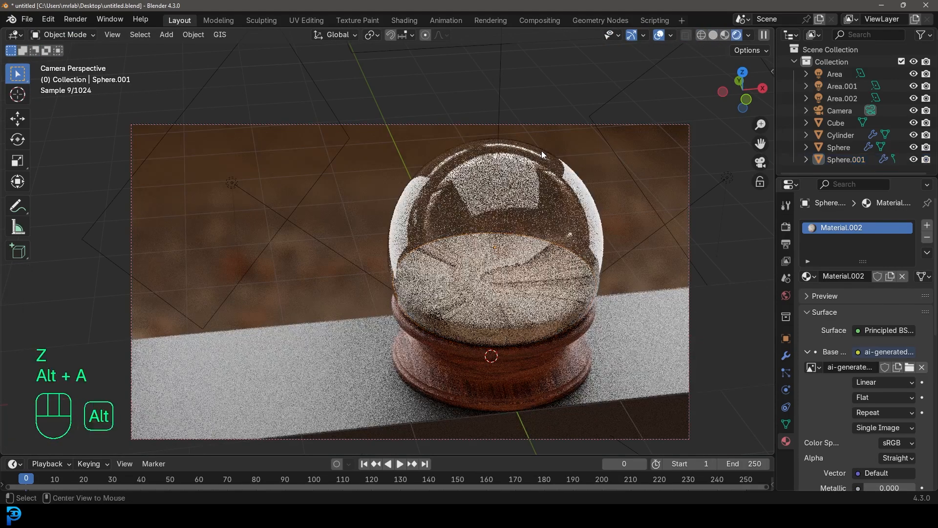
- Switch to the Shading workspace and hide the glass sphere to expose the inner bowl
{"action": "left_click", "coordinate": [527, 265]}
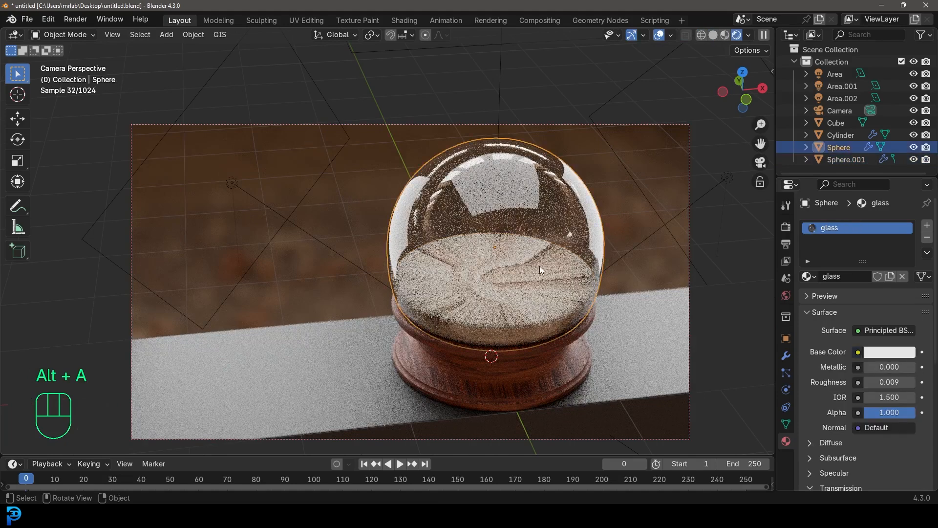
{"action": "left_click", "coordinate": [845, 160]}
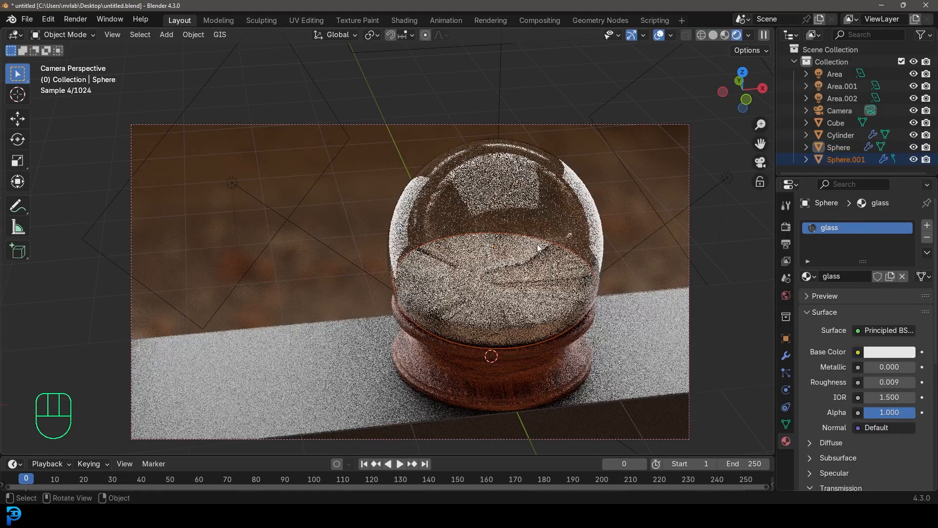
{"action": "left_click", "coordinate": [393, 18]}
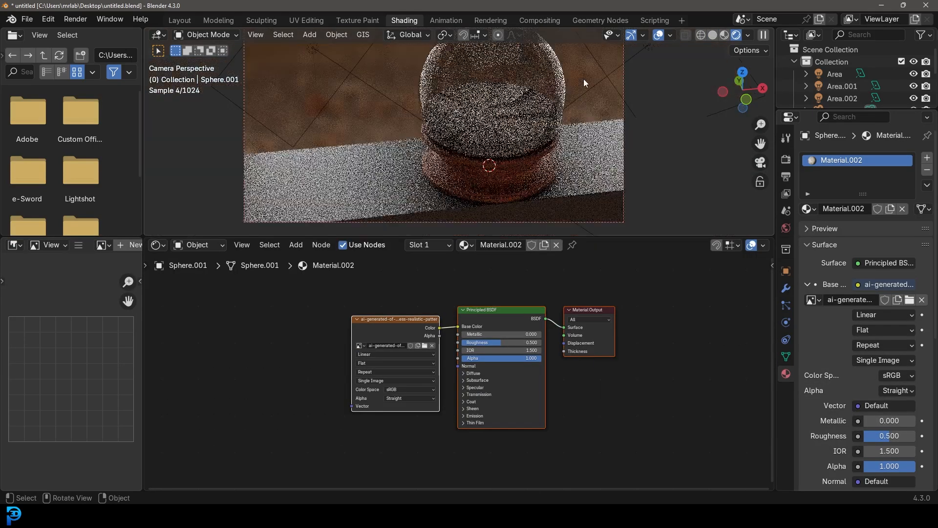
{"action": "left_click", "coordinate": [538, 71]}
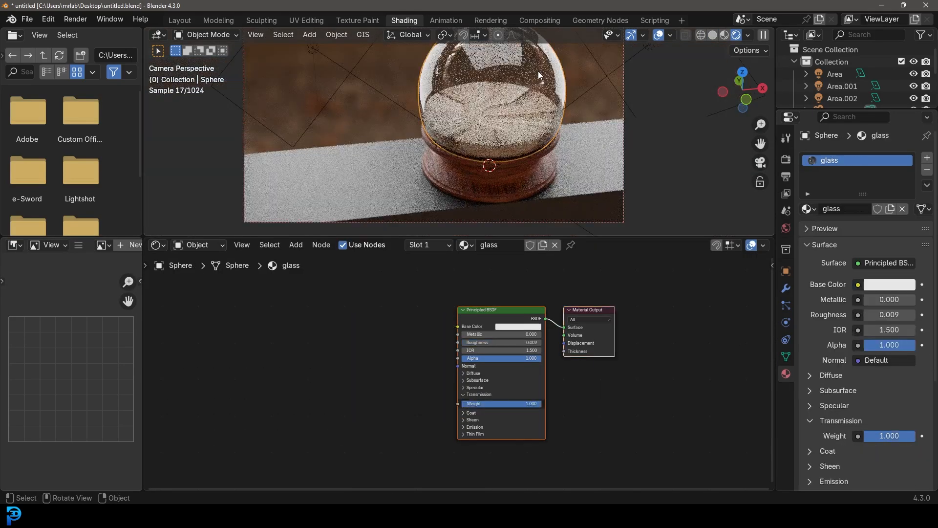
{"action": "key", "text": "h"}
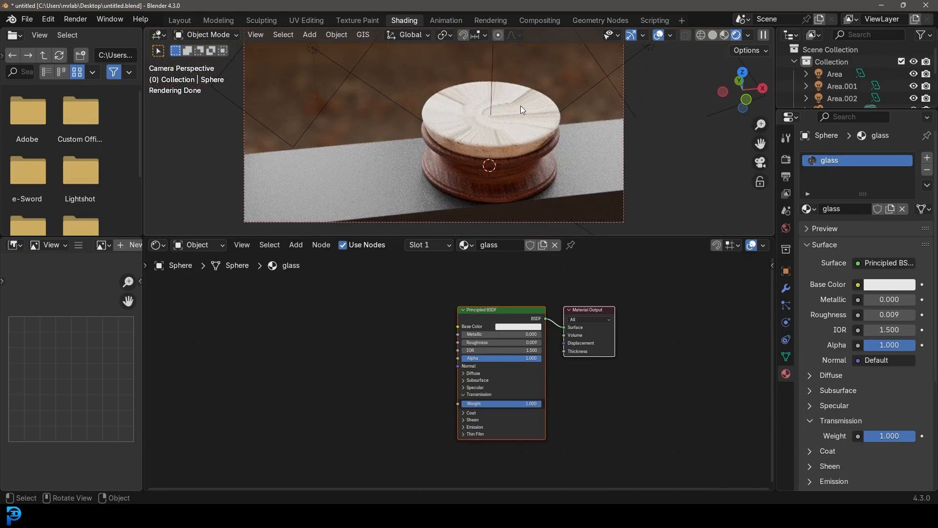
- Select the inner bowl and set the projection of its sand Image Texture node to Box
{"action": "left_click", "coordinate": [520, 106]}
{"action": "scroll", "coordinate": [488, 103], "scroll_direction": "up", "scroll_amount": 2}
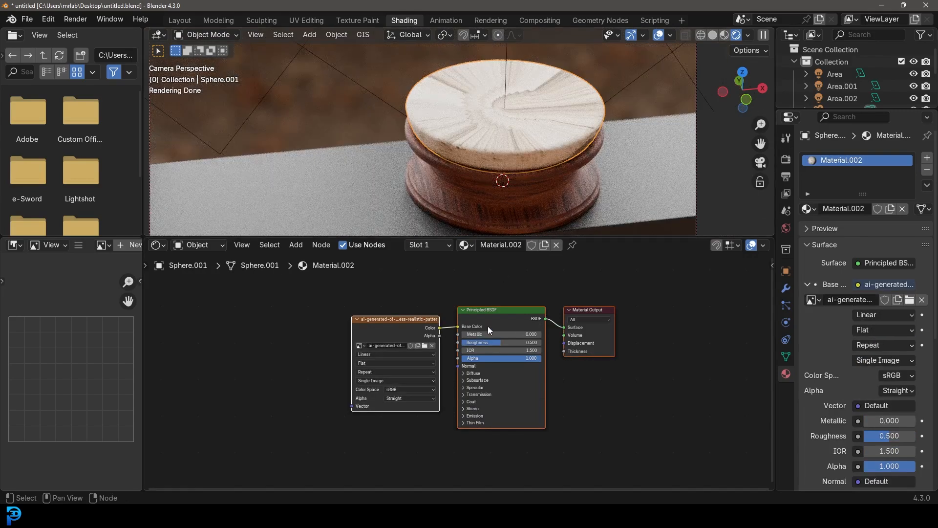
{"action": "scroll", "coordinate": [487, 326], "scroll_direction": "up", "scroll_amount": 4}
{"action": "middle_click_drag", "start_coordinate": [434, 274], "coordinate": [515, 308]}
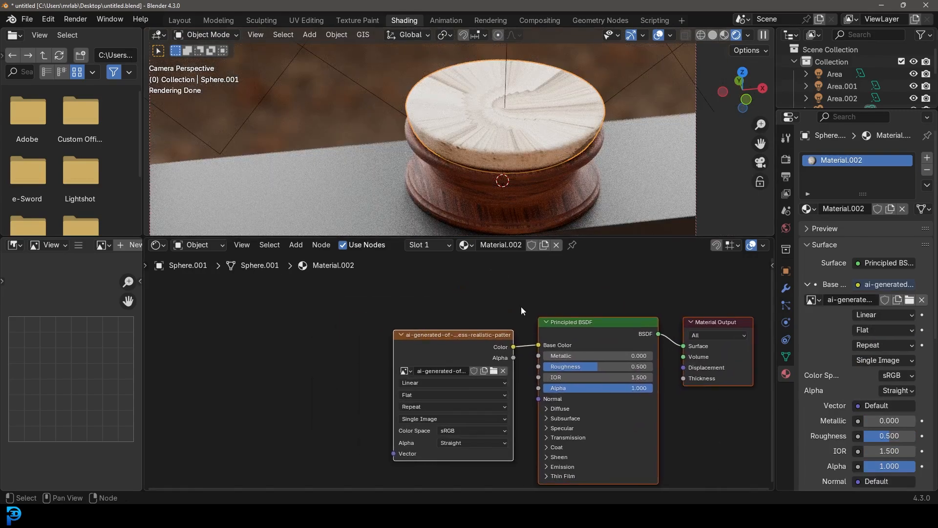
{"action": "scroll", "coordinate": [412, 310], "scroll_direction": "up", "scroll_amount": 1}
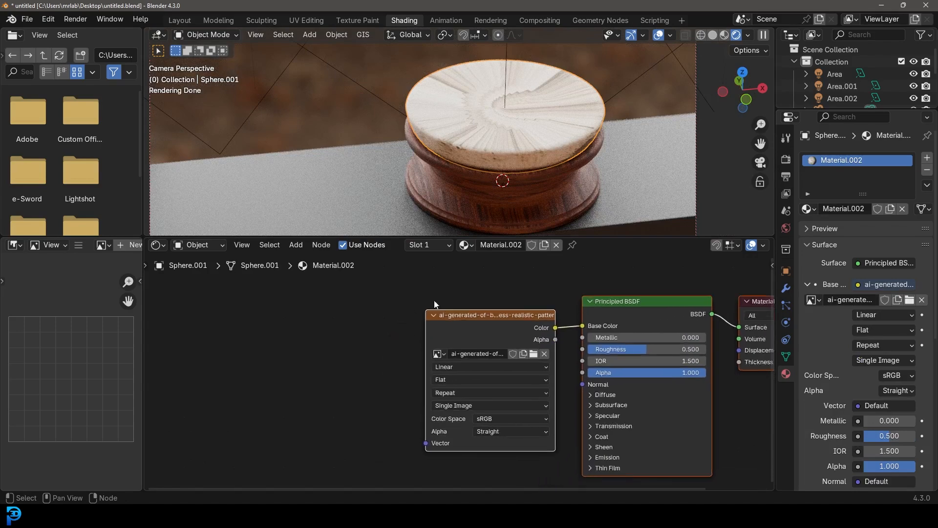
{"action": "left_click", "coordinate": [440, 380]}
{"action": "left_click", "coordinate": [445, 425]}
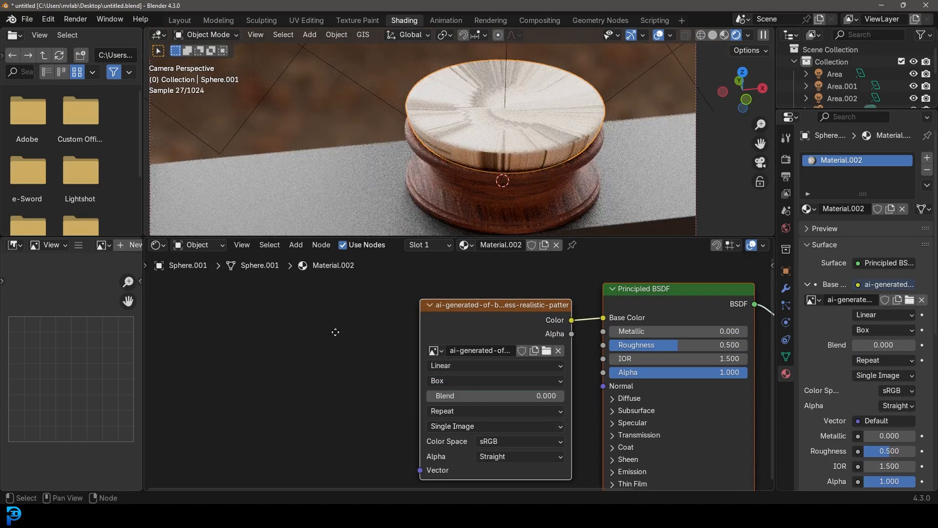
- Add Texture Coordinate and Mapping nodes to the sand Image Texture and feed the Mapping vector from Generated coordinates
{"action": "middle_click_drag", "start_coordinate": [335, 329], "coordinate": [385, 334]}
{"action": "left_click_drag", "start_coordinate": [494, 318], "coordinate": [421, 301]}
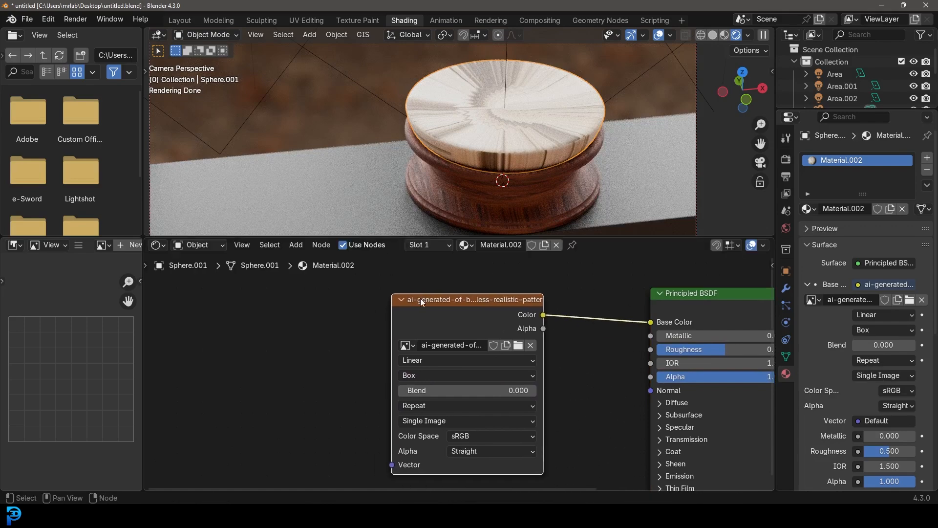
{"action": "key", "text": "ctrl+t"}
{"action": "middle_click_drag", "start_coordinate": [296, 332], "coordinate": [365, 294]}
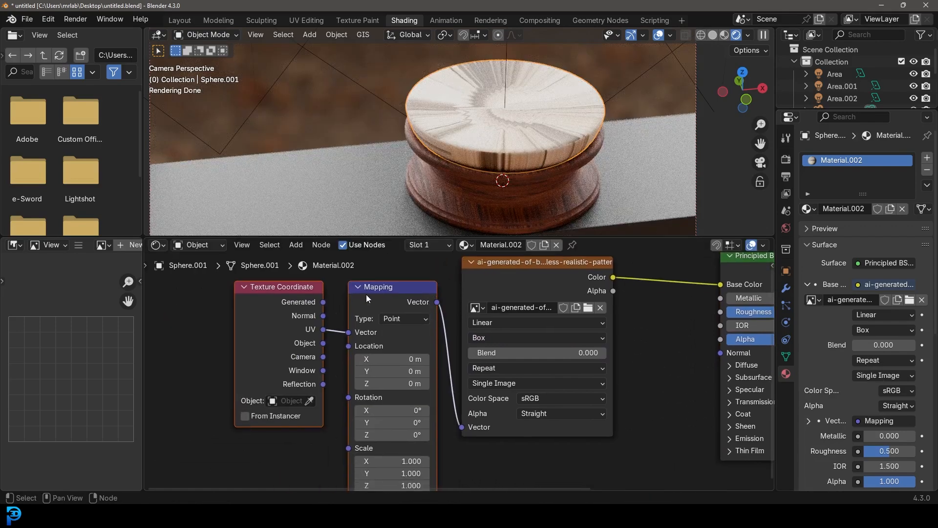
{"action": "left_click_drag", "start_coordinate": [320, 302], "coordinate": [347, 332]}
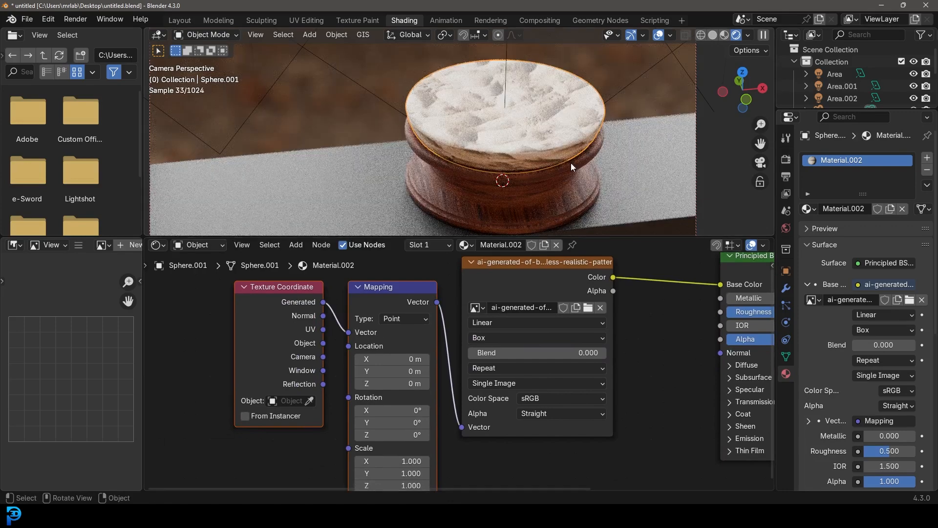
- Move the texture nodes away from the Principled BSDF and add a Bump node in the gap
{"action": "left_click_drag", "start_coordinate": [524, 464], "coordinate": [119, 316]}
{"action": "middle_click_drag", "start_coordinate": [522, 328], "coordinate": [375, 369]}
{"action": "key", "text": "shift+a"}
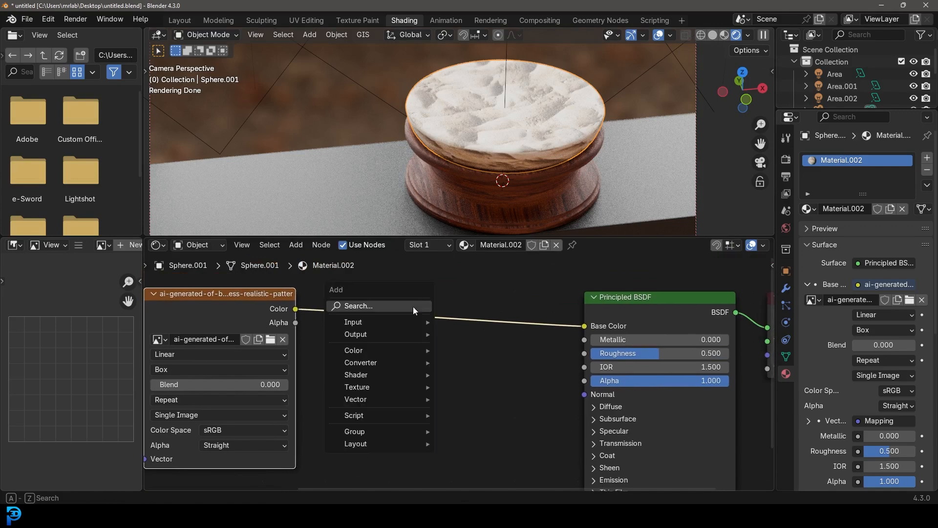
{"action": "left_click", "coordinate": [412, 307]}
{"action": "type", "text": "bump"}
{"action": "left_click", "coordinate": [457, 328]}
{"action": "left_click", "coordinate": [423, 399]}
- Connect the sand image's Color to the Bump node's Height and the Bump output to the Principled BSDF's Normal
{"action": "left_click_drag", "start_coordinate": [295, 308], "coordinate": [380, 428]}
{"action": "middle_click_drag", "start_coordinate": [383, 426], "coordinate": [334, 379]}
{"action": "left_click_drag", "start_coordinate": [417, 327], "coordinate": [543, 353]}
{"action": "middle_click_drag", "start_coordinate": [455, 316], "coordinate": [565, 339]}
{"action": "left_click_drag", "start_coordinate": [466, 335], "coordinate": [536, 363]}
- Insert a Color Ramp between the sand image and the Bump node and move its black stop to 0.151
{"action": "key", "text": "shift+a"}
{"action": "type", "text": "colo"}
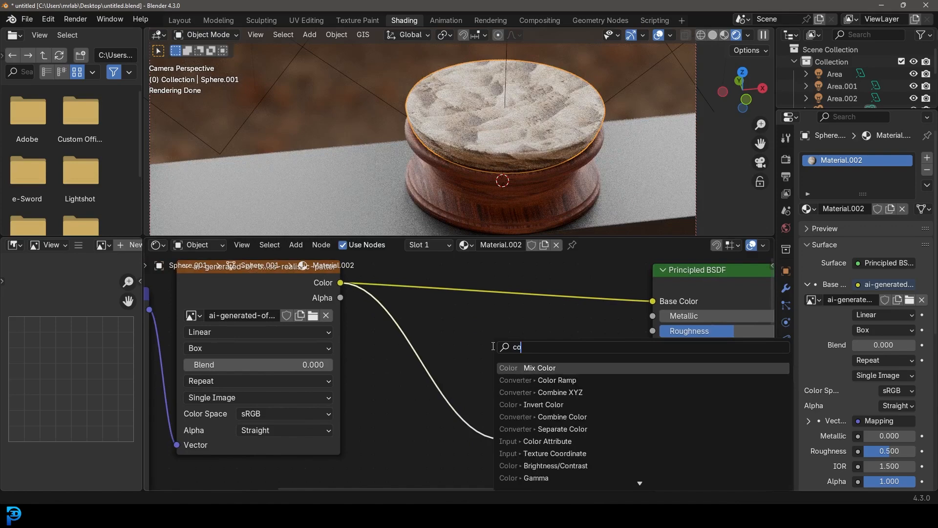
{"action": "left_click", "coordinate": [576, 380]}
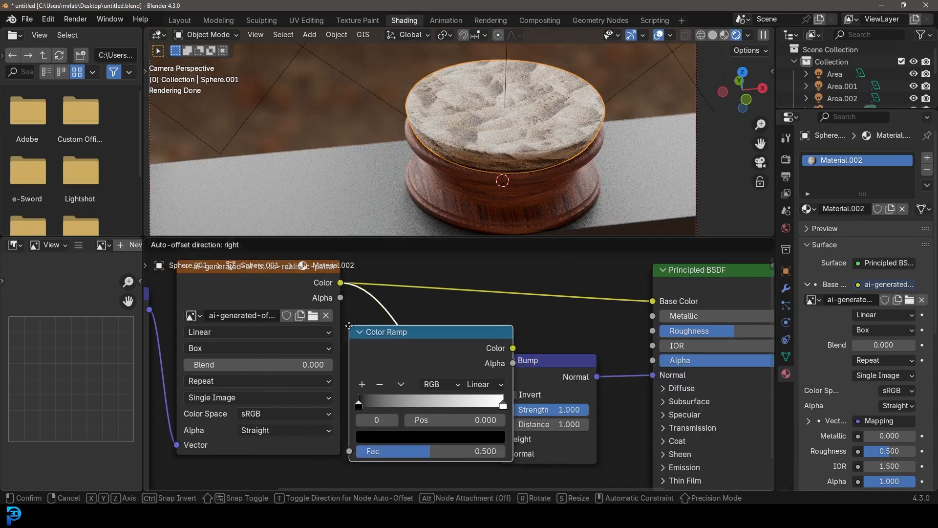
{"action": "left_click", "coordinate": [437, 339]}
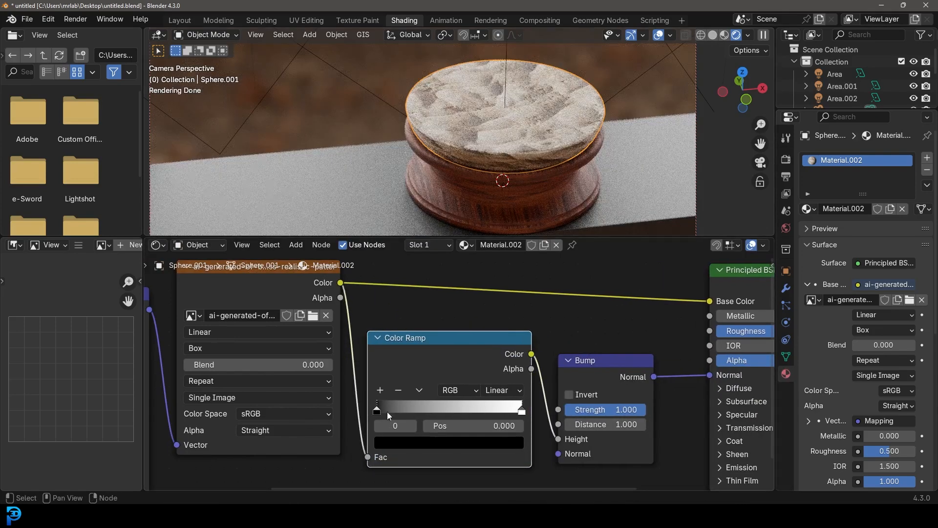
{"action": "left_click_drag", "start_coordinate": [387, 412], "coordinate": [399, 412]}
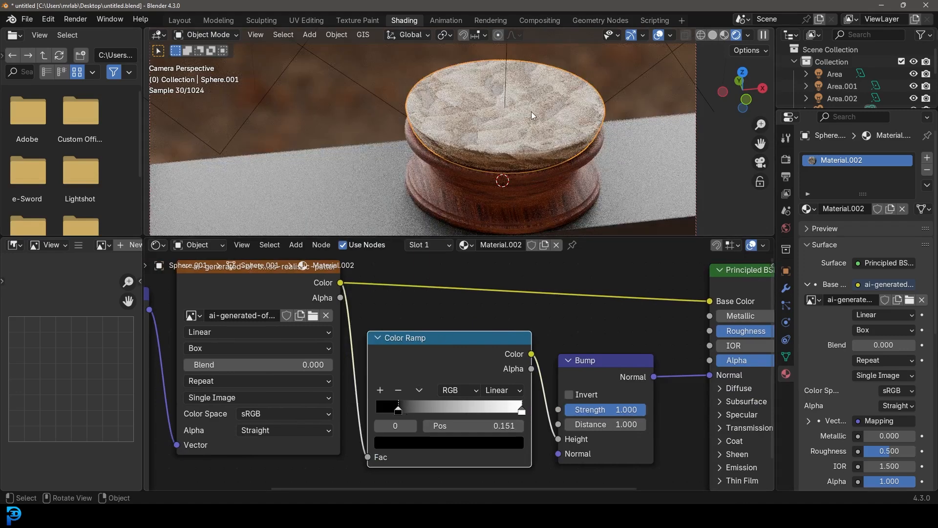
- Deselect everything, unhide the glass sphere and set the sand material's Bump strength to 0.071
{"action": "key", "text": "alt+a"}
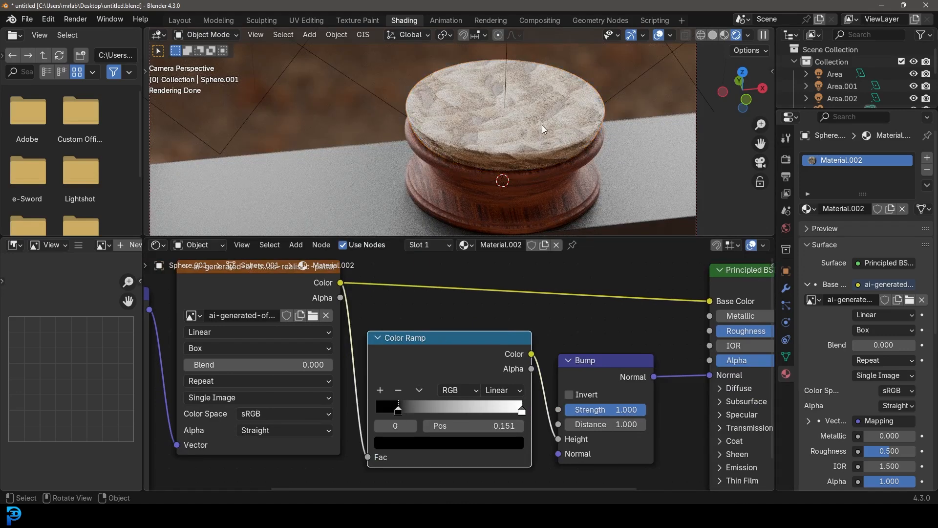
{"action": "key", "text": "alt+h"}
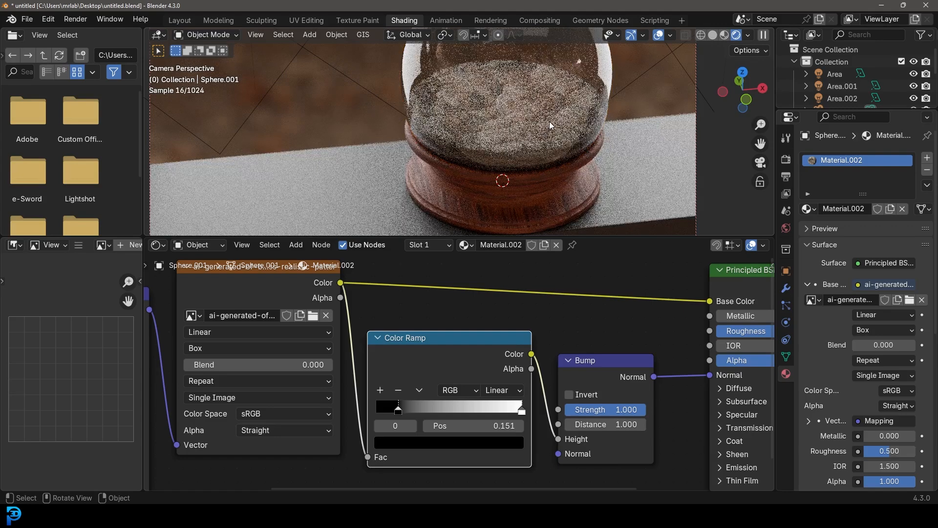
{"action": "left_click_drag", "start_coordinate": [611, 409], "coordinate": [538, 409]}
{"action": "left_click_drag", "start_coordinate": [613, 409], "coordinate": [609, 410]}
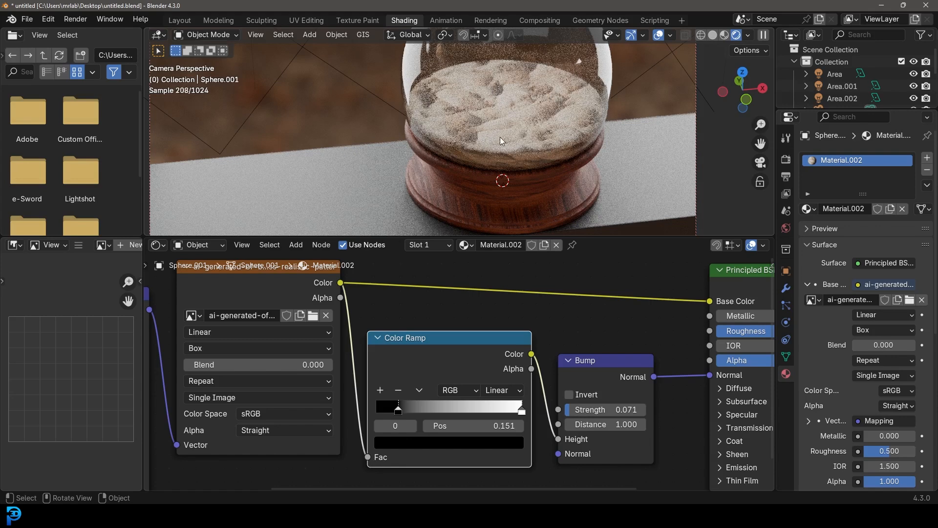
- Switch the viewport to solid shading
{"action": "key", "text": "z"}
{"action": "left_click", "coordinate": [576, 138]}
{"action": "scroll", "coordinate": [500, 125], "scroll_direction": "down", "scroll_amount": 3}
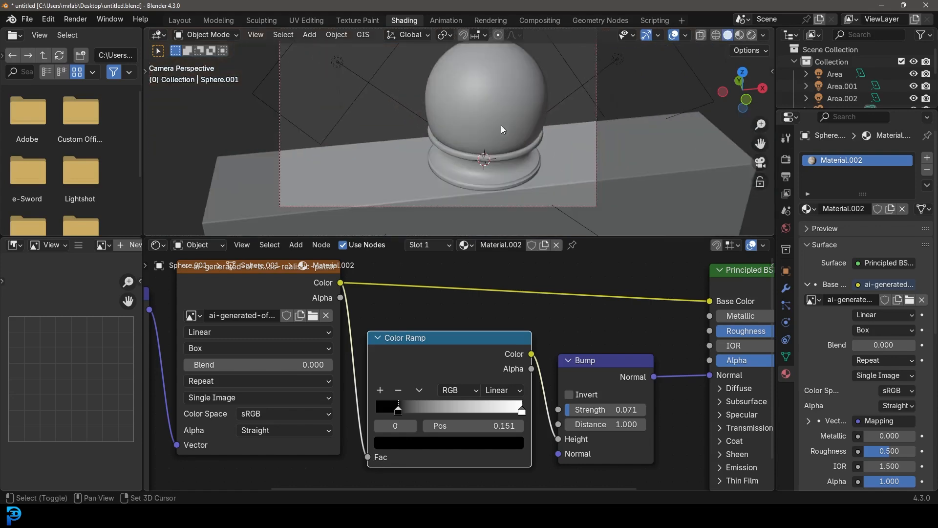
{"action": "scroll", "coordinate": [501, 113], "scroll_direction": "up", "scroll_amount": 2, "text": "shift"}
- Add a Noise Texture node to the glass sphere's material and connect its Fac to the Principled BSDF's Roughness
{"action": "left_click", "coordinate": [491, 113]}
{"action": "middle_click_drag", "start_coordinate": [579, 353], "coordinate": [427, 335]}
{"action": "key", "text": "shift+a"}
{"action": "left_click", "coordinate": [410, 315]}
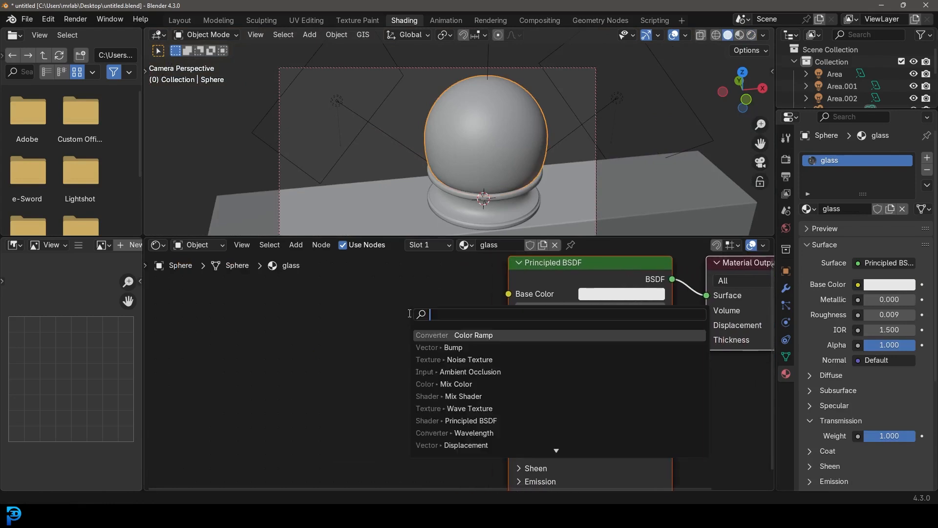
{"action": "type", "text": "nois"}
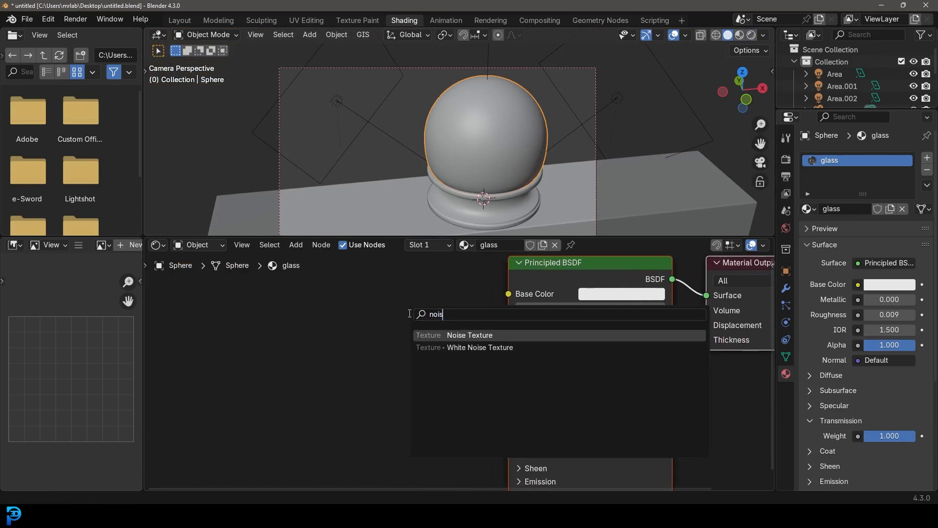
{"action": "left_click", "coordinate": [448, 335]}
{"action": "left_click", "coordinate": [368, 339]}
{"action": "left_click_drag", "start_coordinate": [342, 337], "coordinate": [508, 323]}
- Insert a Color Ramp between the Noise Texture and the glass shader's Roughness
{"action": "key", "text": "shift+a"}
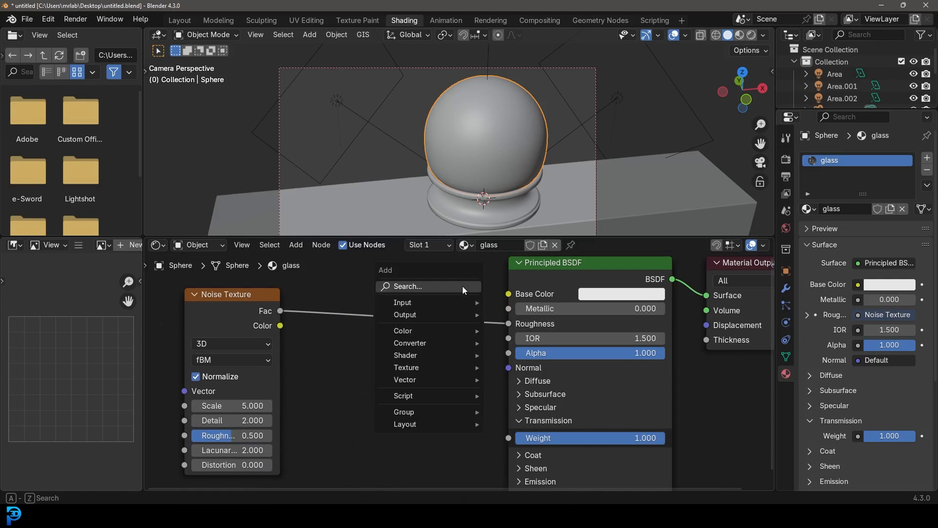
{"action": "type", "text": "colo"}
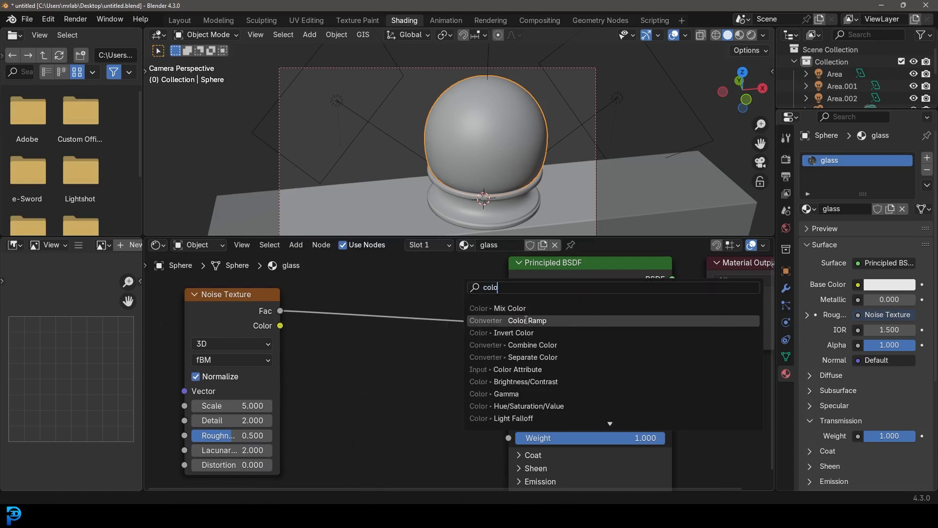
{"action": "left_click", "coordinate": [527, 320]}
{"action": "left_click", "coordinate": [513, 320]}
- Return to rendered shading and tighten the glass Color Ramp, with the black stop at 0.635 and the white stop just beyond it
{"action": "scroll", "coordinate": [461, 160], "scroll_direction": "up", "scroll_amount": 2}
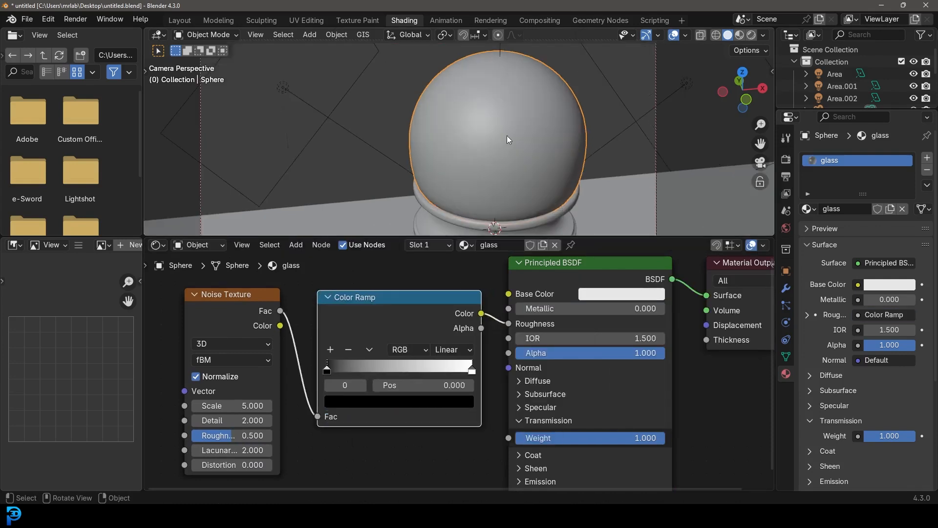
{"action": "key", "text": "z"}
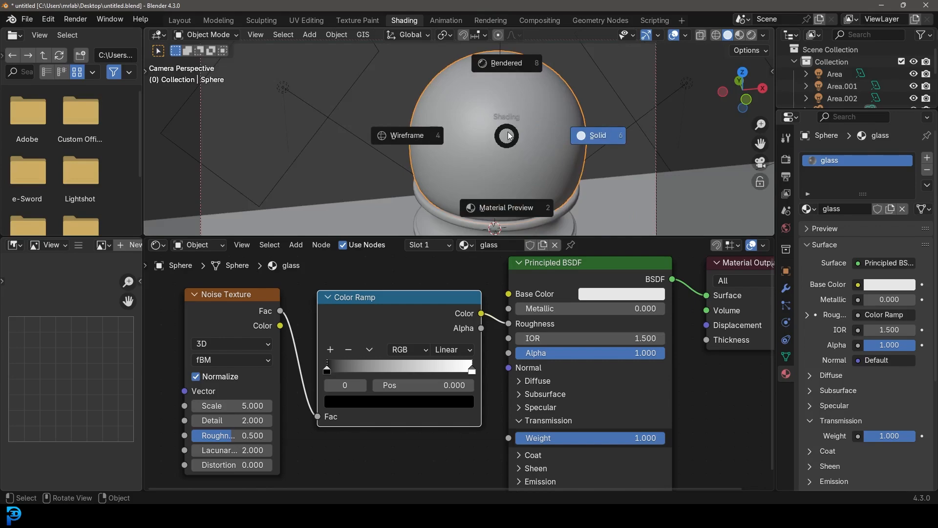
{"action": "left_click", "coordinate": [515, 66]}
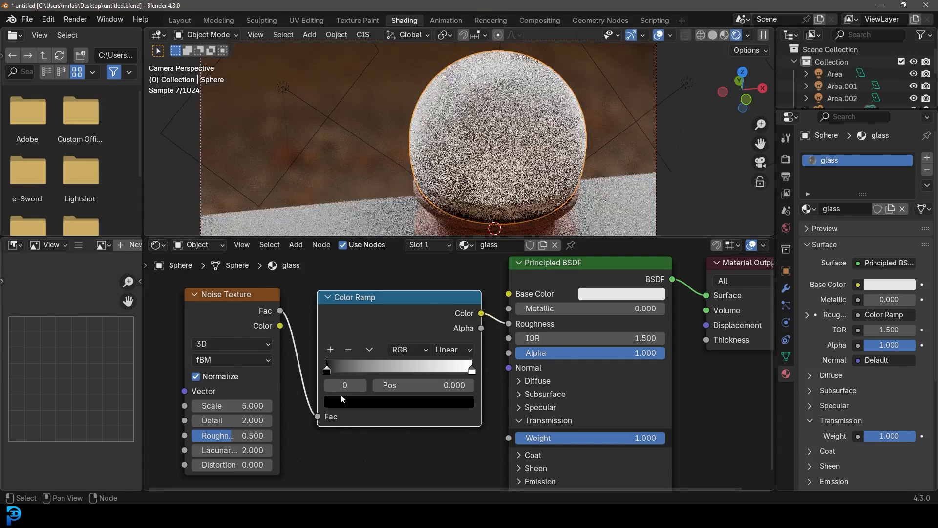
{"action": "middle_click_drag", "start_coordinate": [341, 394], "coordinate": [367, 388]}
{"action": "left_click_drag", "start_coordinate": [361, 364], "coordinate": [423, 363]}
{"action": "left_click_drag", "start_coordinate": [497, 363], "coordinate": [446, 365]}
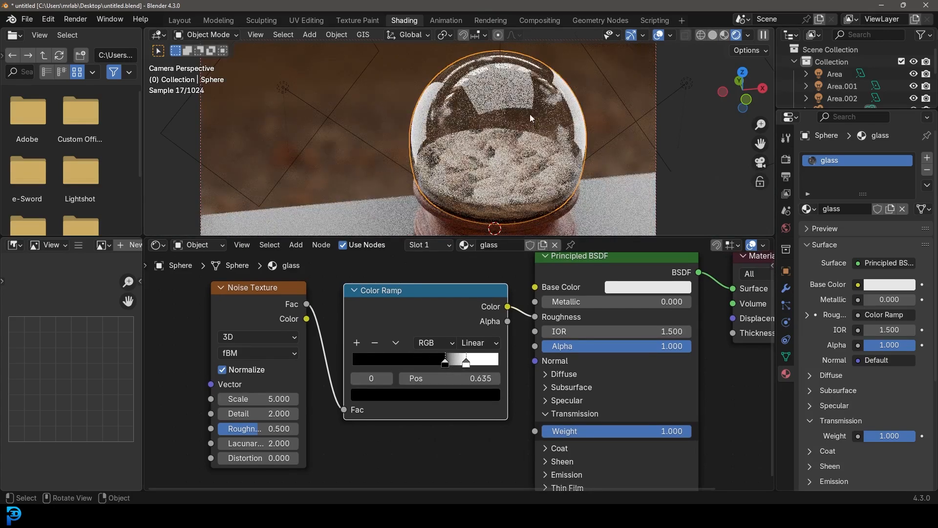
- Set the Noise Texture's Detail to 12 and move the Color Ramp's black stop to 0.565
{"action": "left_click", "coordinate": [252, 413]}
{"action": "type", "text": "12"}
{"action": "key", "text": "Return"}
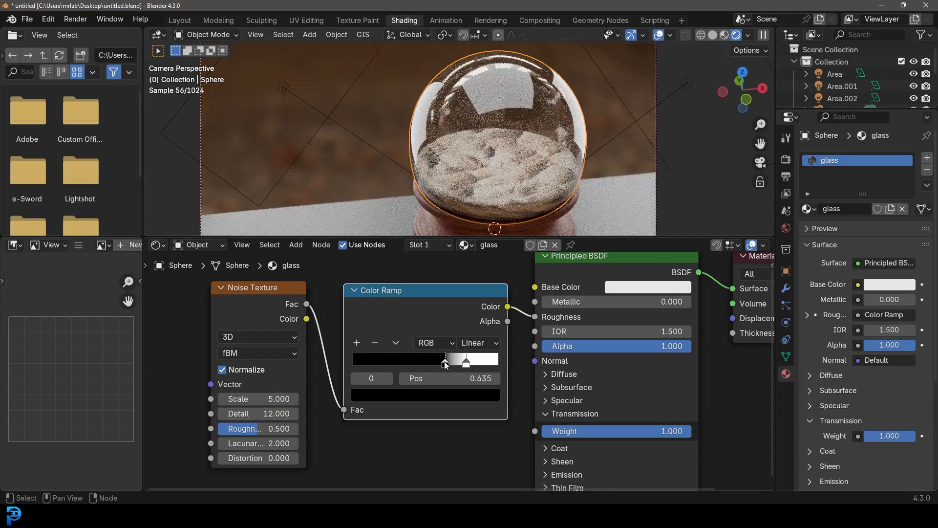
{"action": "left_click_drag", "start_coordinate": [445, 365], "coordinate": [434, 365]}
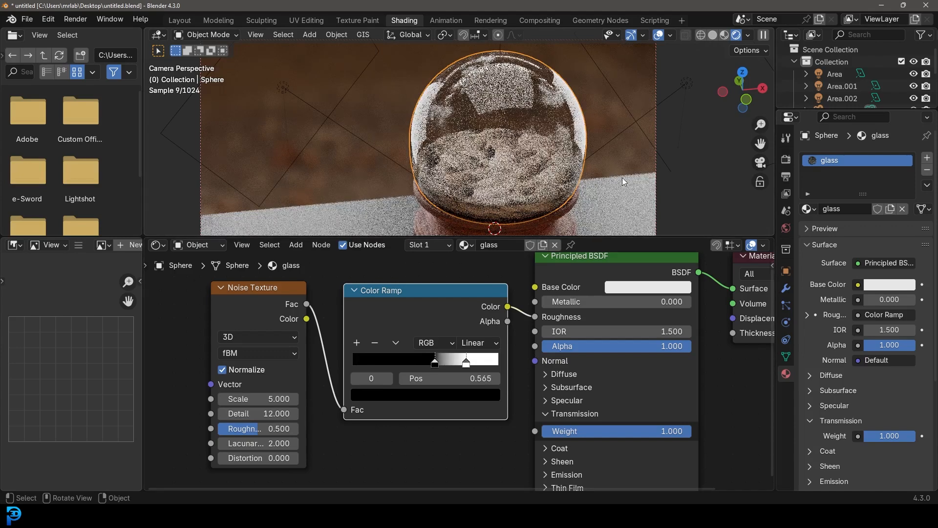
- Darken the Color Ramp's white stop to light grey and place it at 0.789
{"action": "left_click", "coordinate": [466, 362]}
{"action": "left_click", "coordinate": [470, 395]}
{"action": "left_click_drag", "start_coordinate": [473, 178], "coordinate": [474, 202]}
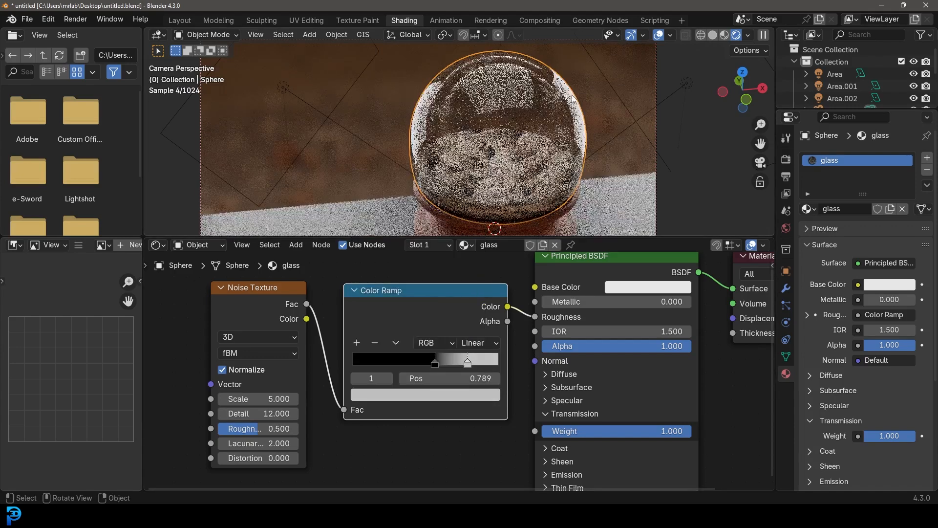
- Move the Noise Texture and Color Ramp away from the glass shader and add a Bump node in the gap
{"action": "middle_click_drag", "start_coordinate": [235, 340], "coordinate": [359, 294]}
{"action": "left_click_drag", "start_coordinate": [360, 271], "coordinate": [172, 354]}
{"action": "middle_click_drag", "start_coordinate": [555, 333], "coordinate": [517, 370]}
{"action": "key", "text": "shift+a"}
{"action": "left_click", "coordinate": [496, 290]}
{"action": "type", "text": "bump"}
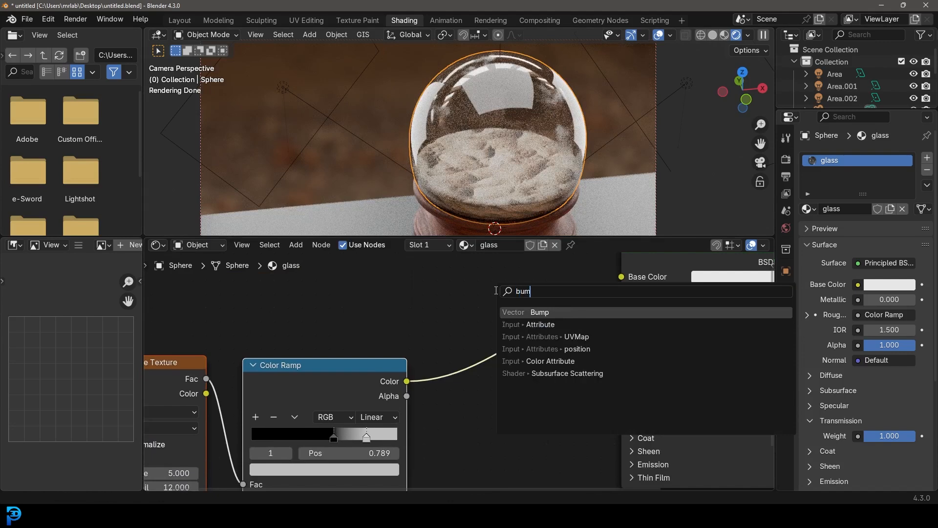
{"action": "left_click", "coordinate": [534, 310]}
{"action": "left_click", "coordinate": [467, 390]}
- Connect the Color Ramp's Color to the glass Bump node's Height and the Bump output to the Principled BSDF's Normal
{"action": "middle_click_drag", "start_coordinate": [445, 366], "coordinate": [435, 329]}
{"action": "left_click_drag", "start_coordinate": [399, 345], "coordinate": [433, 386]}
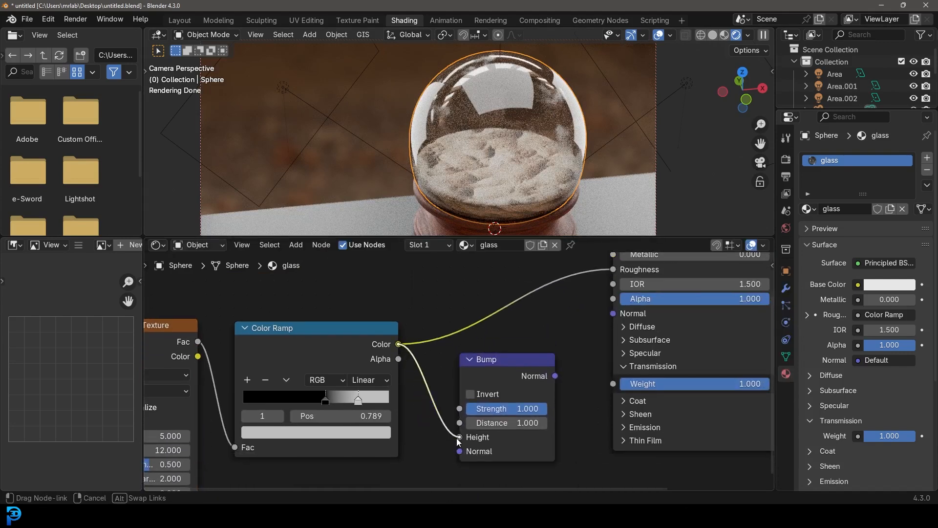
{"action": "left_click_drag", "start_coordinate": [458, 442], "coordinate": [458, 438]}
{"action": "scroll", "coordinate": [543, 393], "scroll_direction": "up", "scroll_amount": 1}
{"action": "middle_click_drag", "start_coordinate": [543, 394], "coordinate": [476, 374]}
{"action": "left_click_drag", "start_coordinate": [493, 358], "coordinate": [515, 353]}
{"action": "left_click_drag", "start_coordinate": [540, 300], "coordinate": [552, 295]}
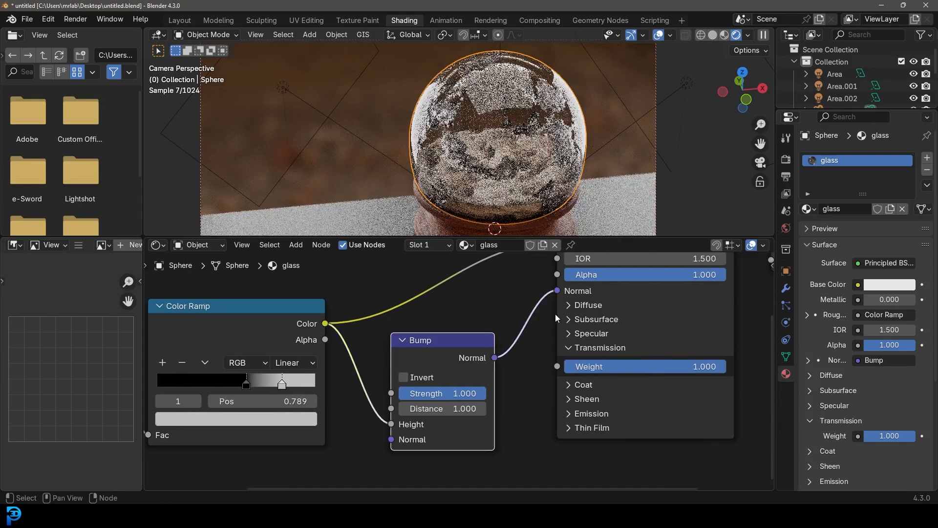
- Set the Strength of the glass material's Bump node to 0.05
{"action": "left_click", "coordinate": [467, 392]}
{"action": "type", "text": ".05"}
{"action": "key", "text": "Return"}
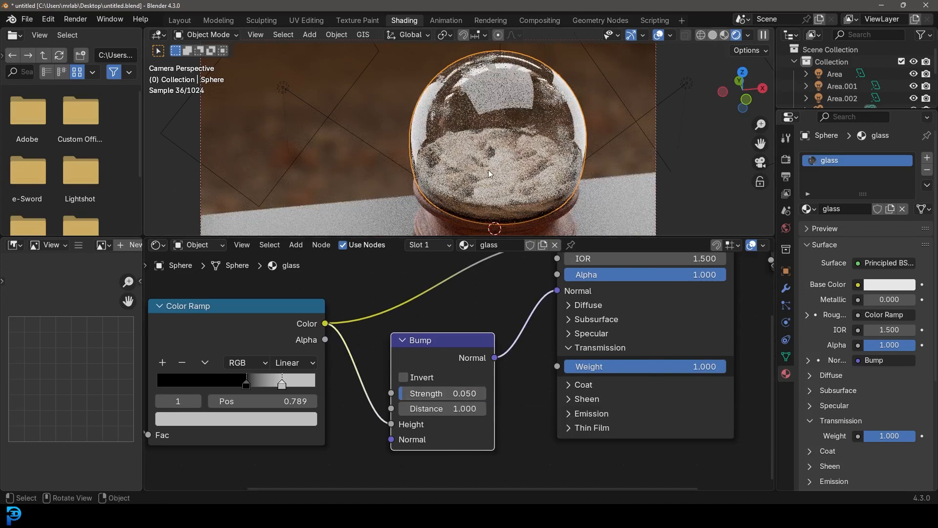
- Set the glass Noise Texture's Scale to 3 and move the Color Ramp's black stop to 0.453
{"action": "middle_click_drag", "start_coordinate": [322, 347], "coordinate": [581, 332]}
{"action": "left_click", "coordinate": [325, 406]}
{"action": "type", "text": "3"}
{"action": "key", "text": "Return"}
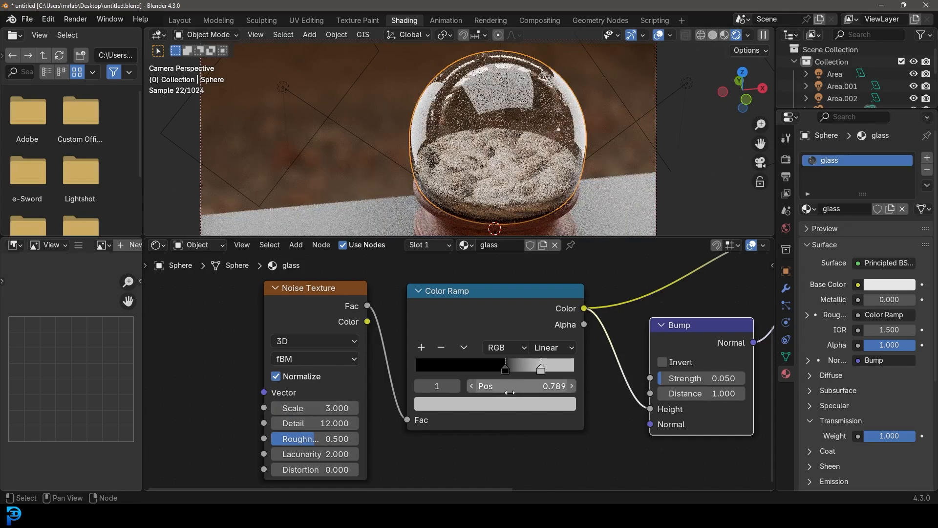
{"action": "left_click_drag", "start_coordinate": [505, 370], "coordinate": [487, 370]}
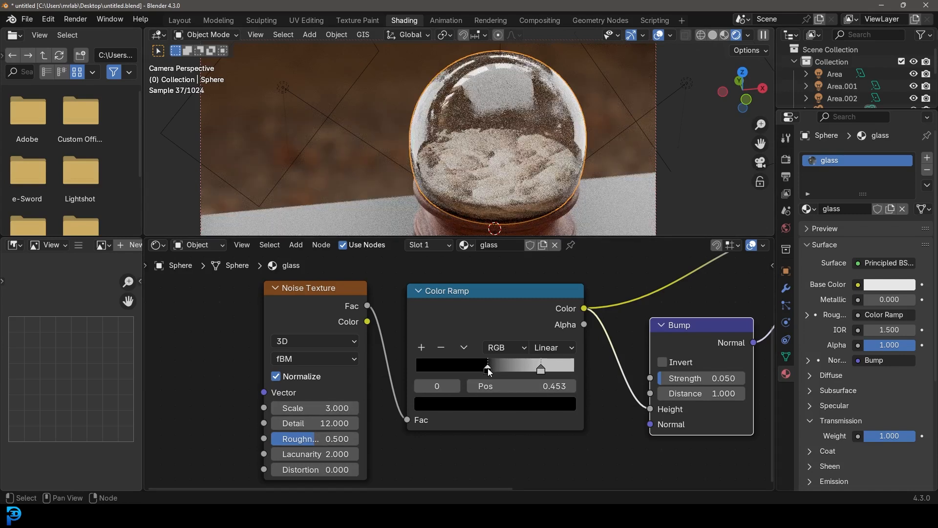
- Switch the viewport to solid shading and save the file
{"action": "key", "text": "z"}
{"action": "left_click", "coordinate": [683, 128]}
{"action": "key", "text": "ctrl+s"}
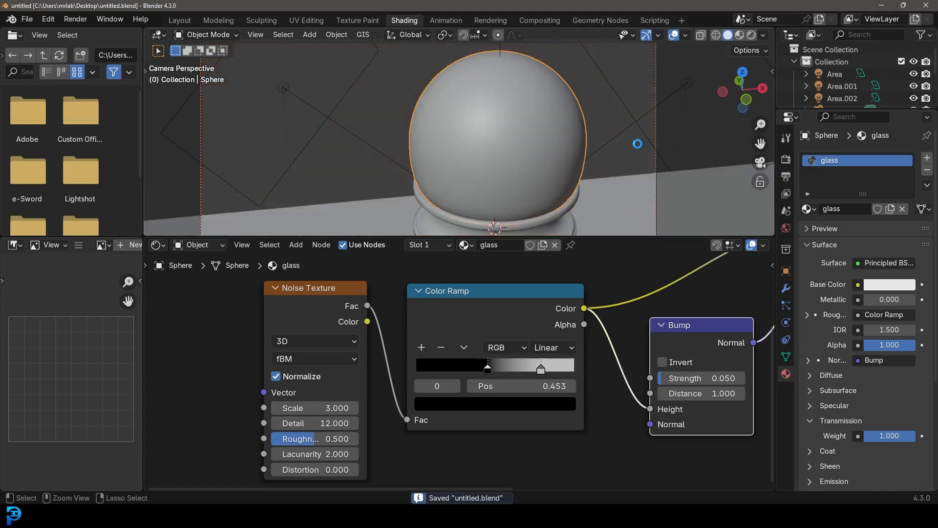
- Enlarge the 3D viewport, render the camera image to examine the glass globe, and close the render
{"action": "scroll", "coordinate": [540, 162], "scroll_direction": "down", "scroll_amount": 3}
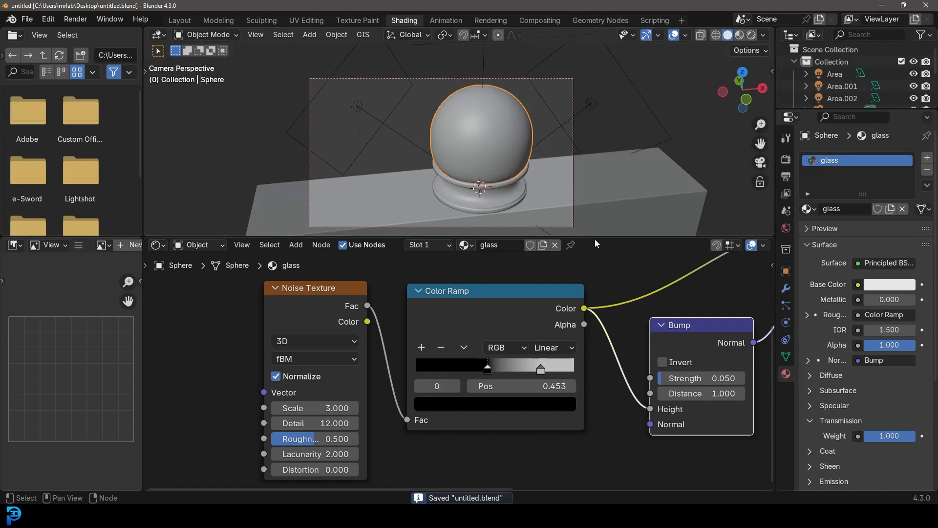
{"action": "left_click_drag", "start_coordinate": [595, 239], "coordinate": [595, 312]}
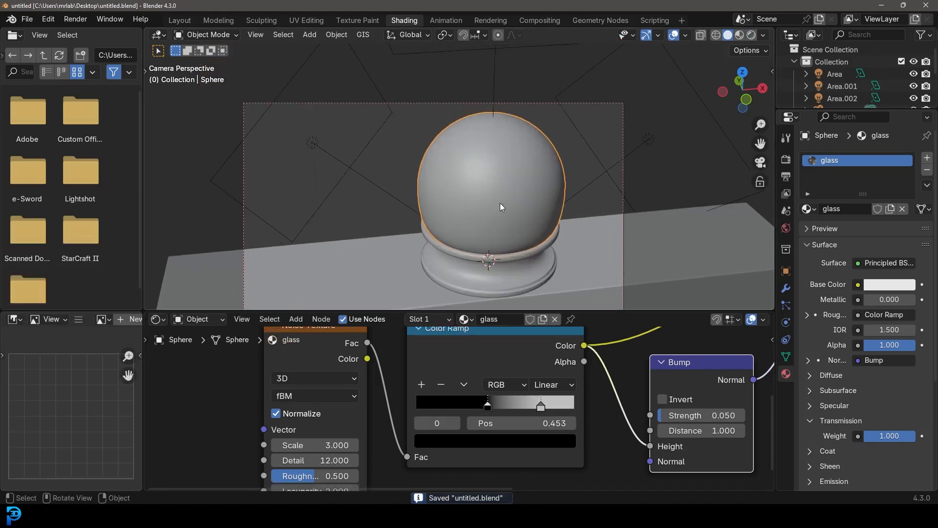
{"action": "left_click", "coordinate": [74, 20]}
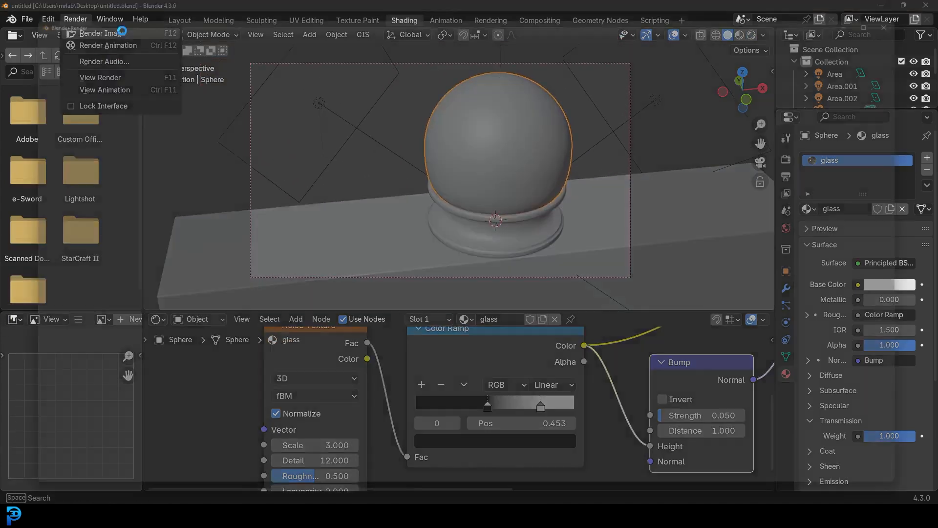
{"action": "left_click", "coordinate": [121, 34]}
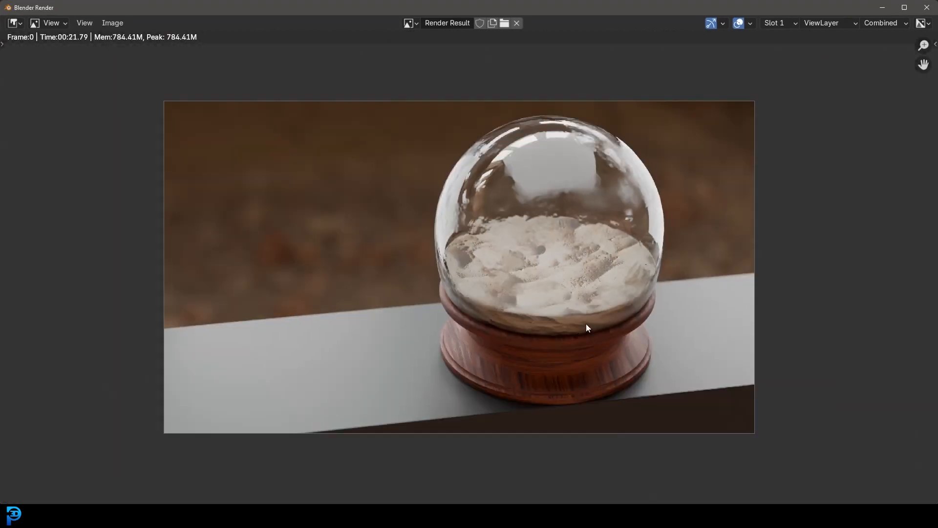
{"action": "scroll", "coordinate": [586, 326], "scroll_direction": "up", "scroll_amount": 1}
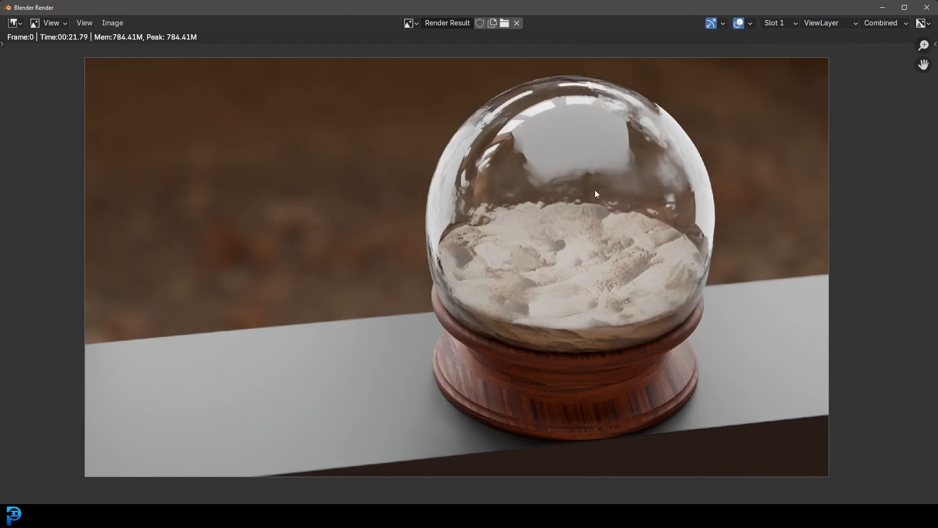
{"action": "left_click", "coordinate": [926, 8]}
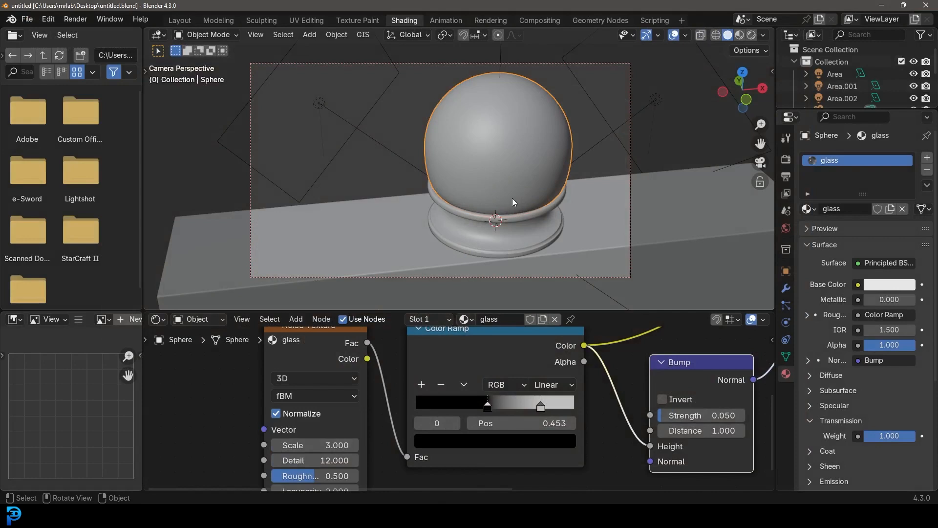
- Add a Monkey mesh at the globe's base in front orthographic view
{"action": "key", "text": "KP_0"}
{"action": "key", "text": "KP_1"}
{"action": "key", "text": "shift+a"}
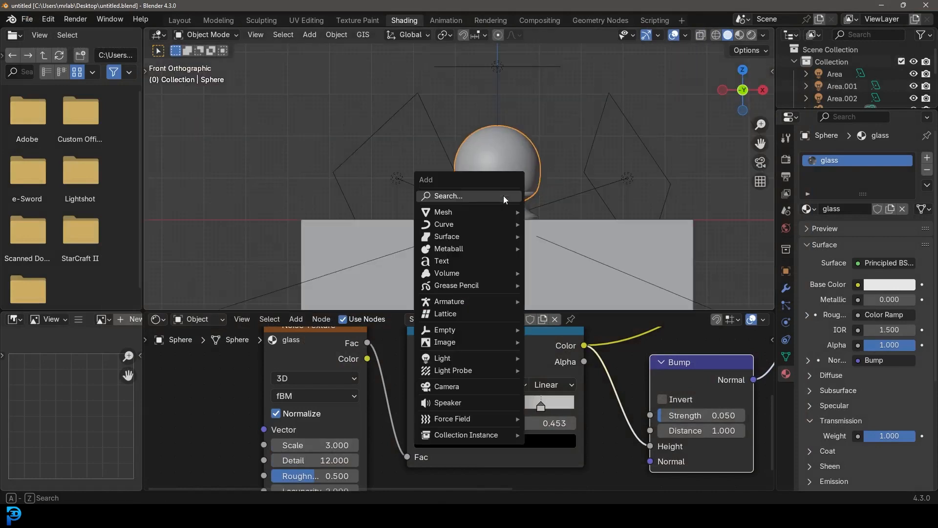
{"action": "mouse_move", "coordinate": [467, 210]}
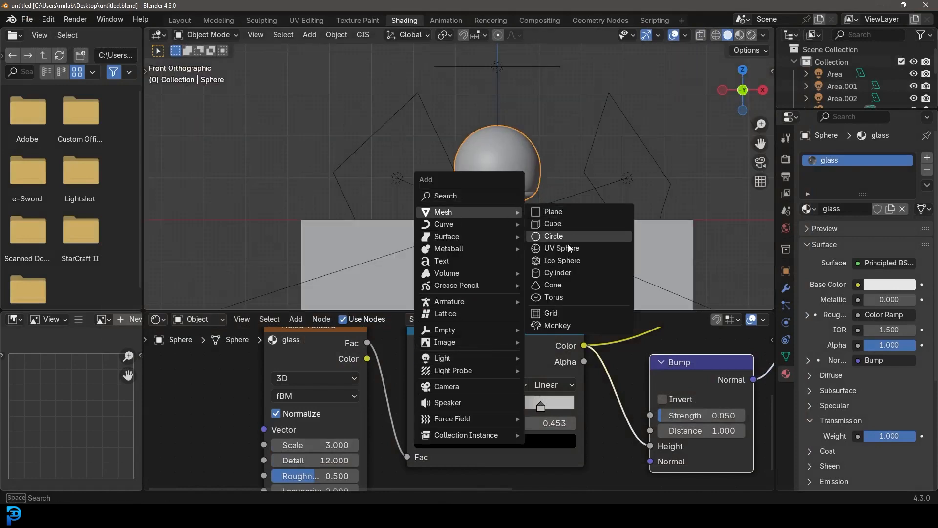
{"action": "left_click", "coordinate": [543, 322]}
{"action": "scroll", "coordinate": [541, 201], "scroll_direction": "up", "scroll_amount": 3}
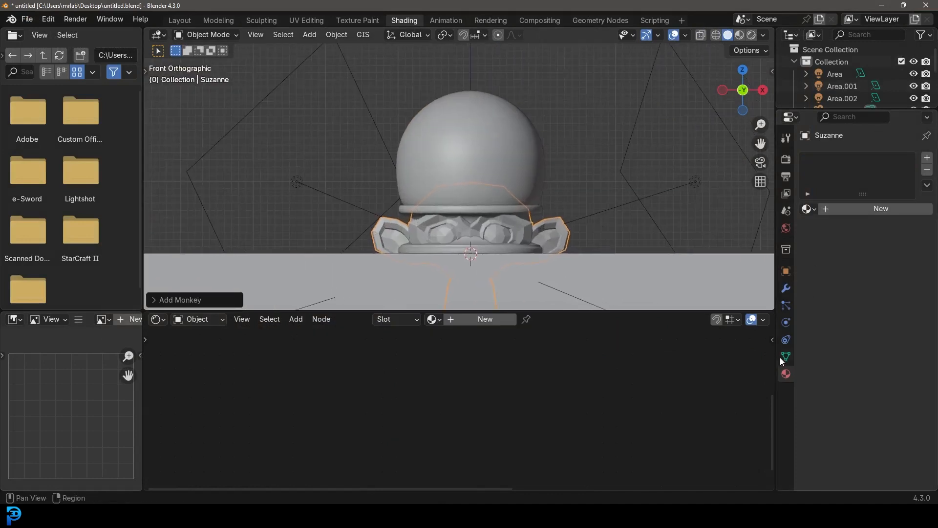
- Add a Subdivision Surface modifier to the monkey head and shade it smooth
{"action": "left_click", "coordinate": [785, 304]}
{"action": "left_click", "coordinate": [787, 288]}
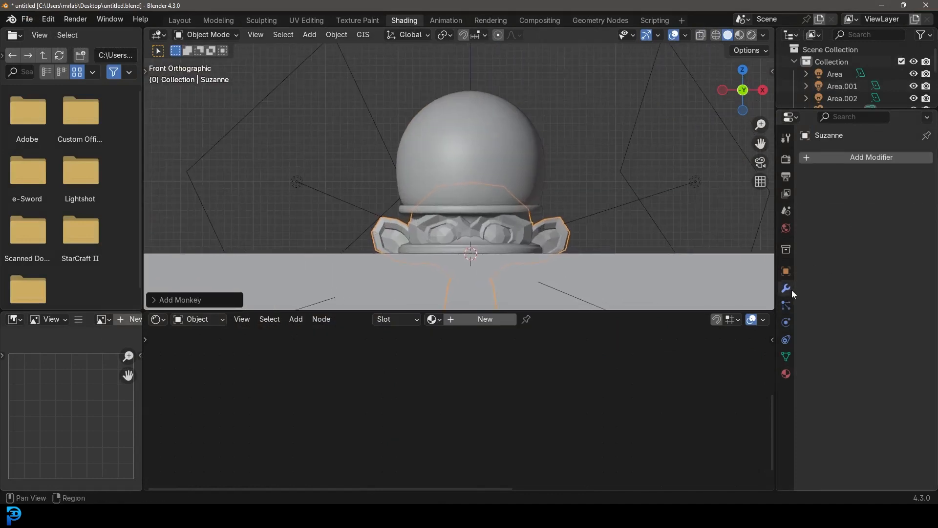
{"action": "left_click", "coordinate": [869, 156]}
{"action": "type", "text": "sub"}
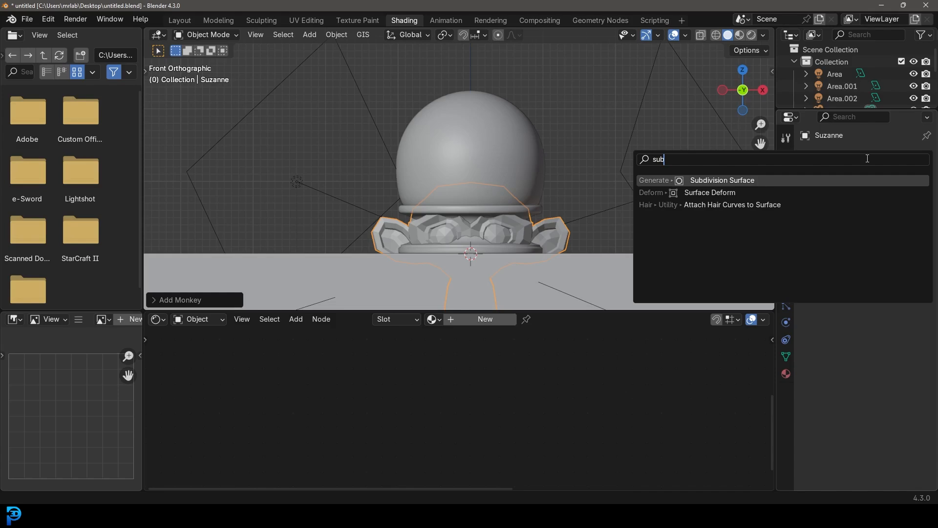
{"action": "key", "text": "Return"}
{"action": "right_click", "coordinate": [487, 222]}
{"action": "left_click", "coordinate": [487, 221]}
- Raise the monkey head along Z into the glass globe and scale it down to fit inside
{"action": "middle_click_drag", "start_coordinate": [552, 233], "coordinate": [511, 279], "text": "shift"}
{"action": "scroll", "coordinate": [529, 165], "scroll_direction": "up", "scroll_amount": 3}
{"action": "key", "text": "g"}
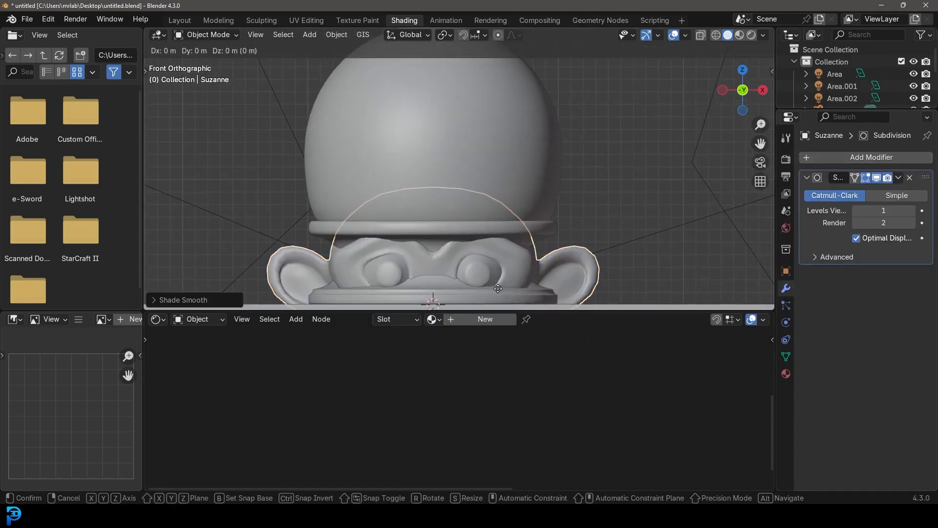
{"action": "key", "text": "z"}
{"action": "left_click", "coordinate": [486, 129]}
{"action": "key", "text": "s"}
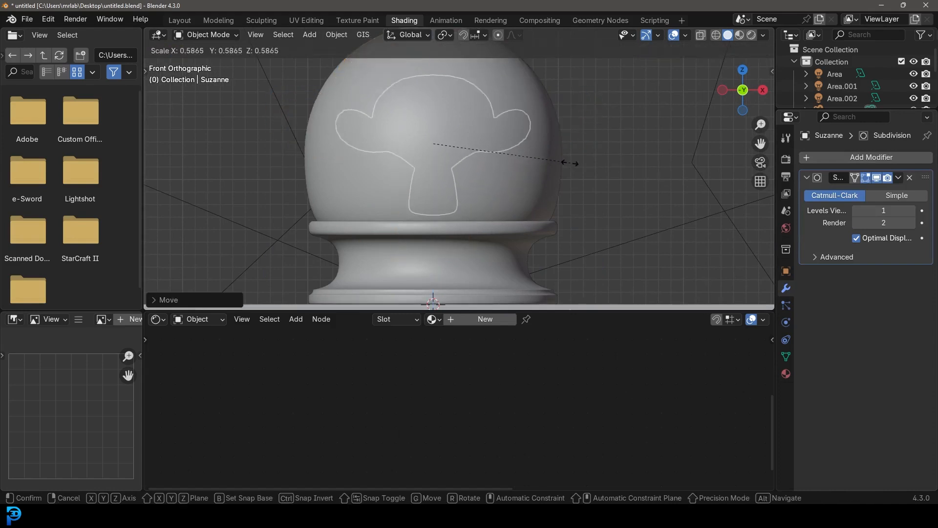
{"action": "left_click", "coordinate": [575, 170]}
- Rotate the monkey head freely and tilt it sideways in the front view
{"action": "key", "text": "r"}
{"action": "key", "text": "r"}
{"action": "left_click", "coordinate": [573, 152]}
{"action": "key", "text": "r"}
{"action": "left_click", "coordinate": [625, 101]}
- Reposition and rescale the tilted monkey head so it sits partly sunk in the sand inside the globe
{"action": "middle_click_drag", "start_coordinate": [574, 126], "coordinate": [603, 137], "text": "shift"}
{"action": "key", "text": "g"}
{"action": "left_click", "coordinate": [597, 176]}
{"action": "key", "text": "s"}
{"action": "left_click", "coordinate": [622, 200]}
{"action": "key", "text": "g"}
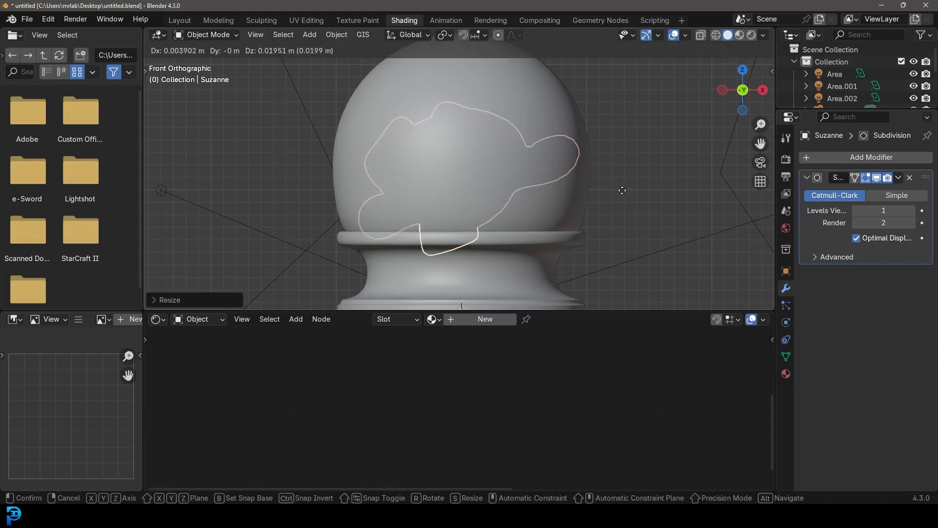
{"action": "left_click", "coordinate": [624, 183]}
- Check the monkey head's placement from the side and in the rendered camera view, and hide the glass sphere
{"action": "key", "text": "KP_3"}
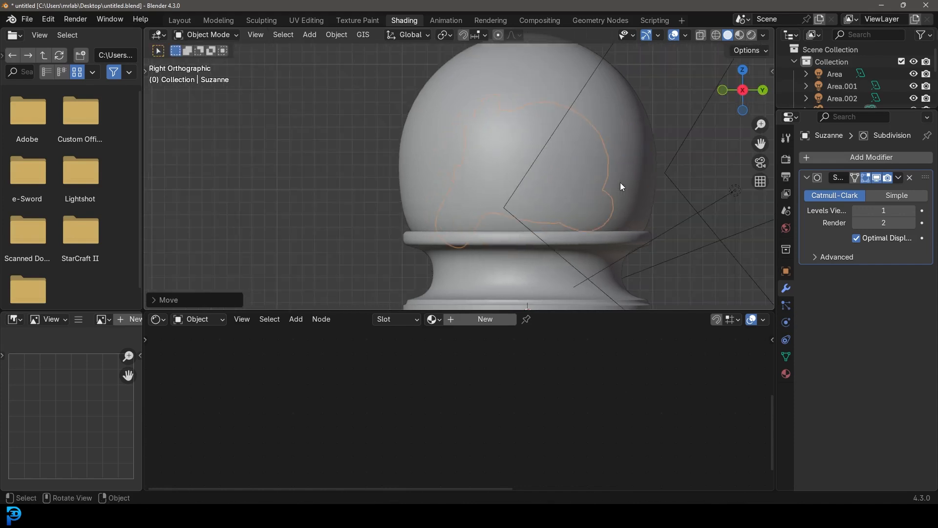
{"action": "key", "text": "KP_0"}
{"action": "key", "text": "z"}
{"action": "left_click", "coordinate": [608, 116]}
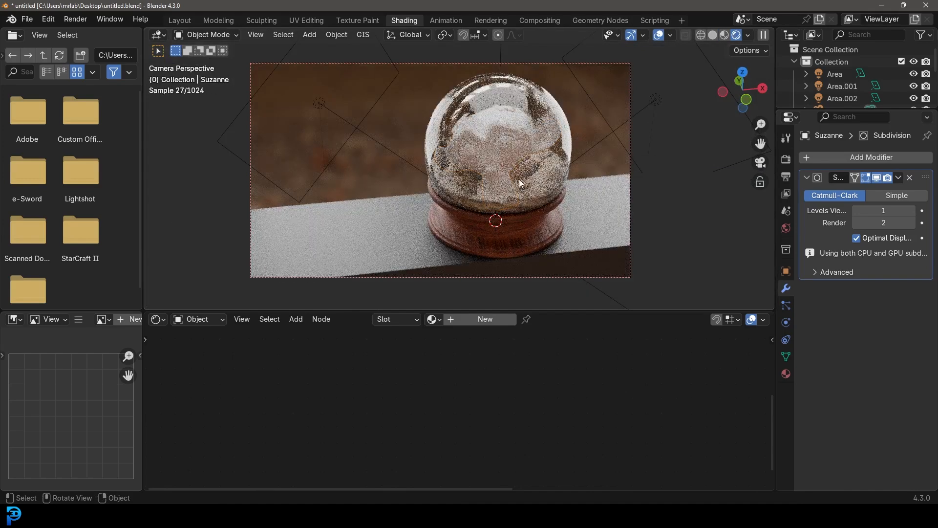
{"action": "left_click", "coordinate": [513, 128]}
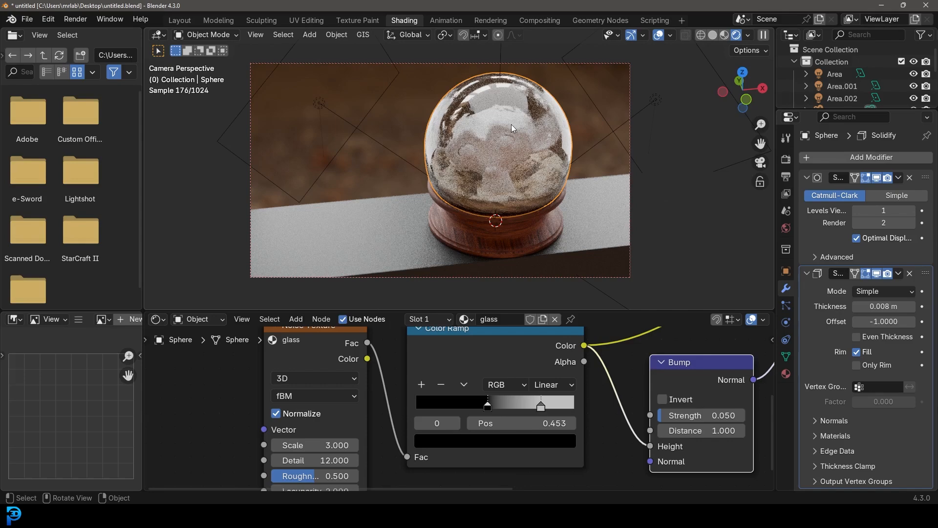
{"action": "key", "text": "h"}
- Give the monkey head a new material with a blue Base Color of hue 0.603, saturation 0.759 and value 0.421
{"action": "left_click", "coordinate": [516, 134]}
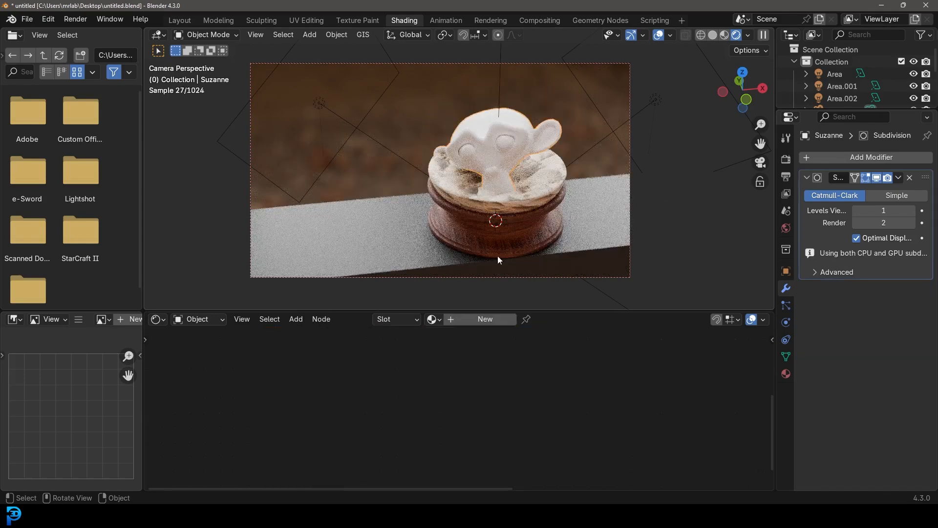
{"action": "left_click", "coordinate": [477, 324]}
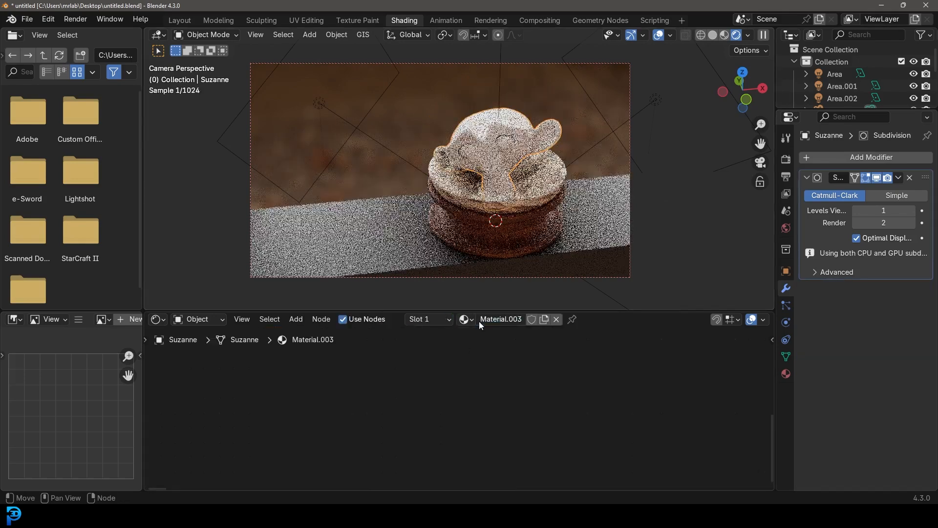
{"action": "middle_click_drag", "start_coordinate": [542, 408], "coordinate": [538, 453]}
{"action": "scroll", "coordinate": [485, 403], "scroll_direction": "up", "scroll_amount": 2}
{"action": "left_click", "coordinate": [502, 397]}
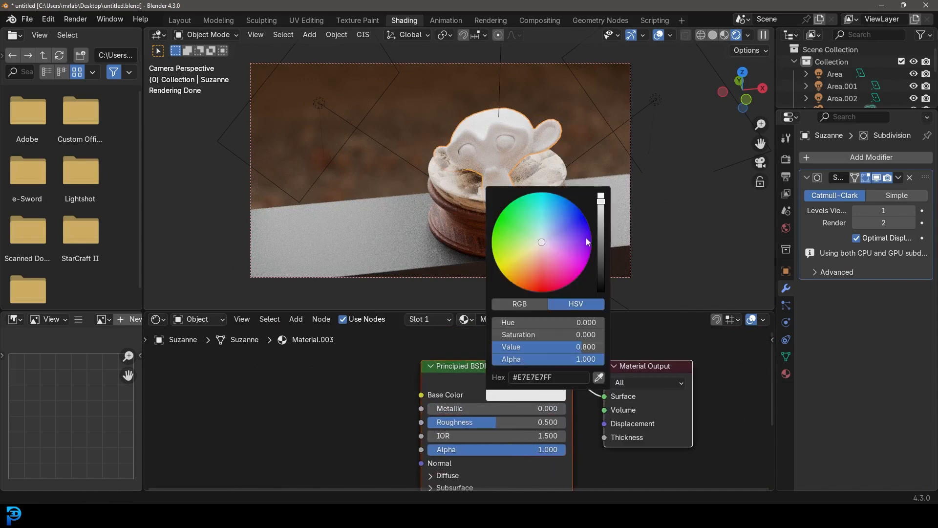
{"action": "left_click_drag", "start_coordinate": [600, 202], "coordinate": [600, 208]}
{"action": "left_click", "coordinate": [603, 223]}
{"action": "left_click", "coordinate": [553, 225]}
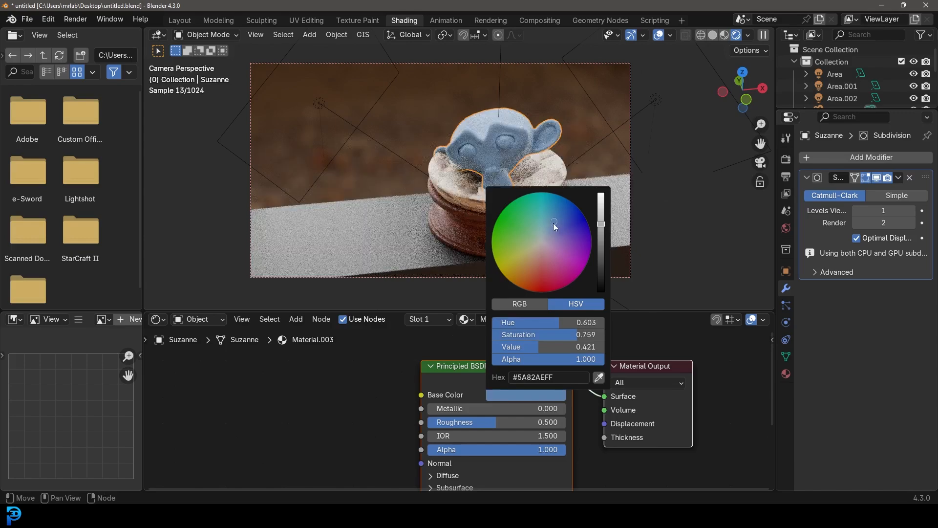
- Unhide the glass sphere and brighten its glass material's Base Color to pure white
{"action": "key", "text": "alt+h"}
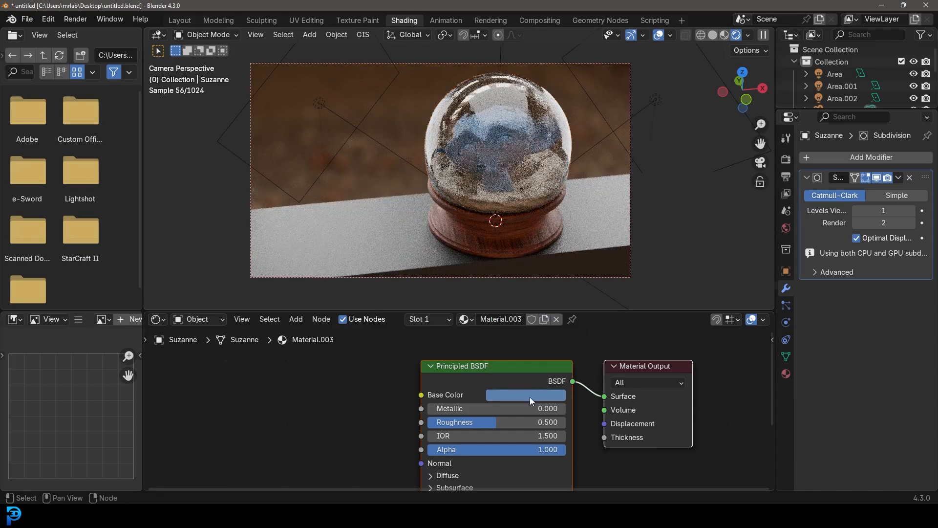
{"action": "left_click", "coordinate": [535, 96]}
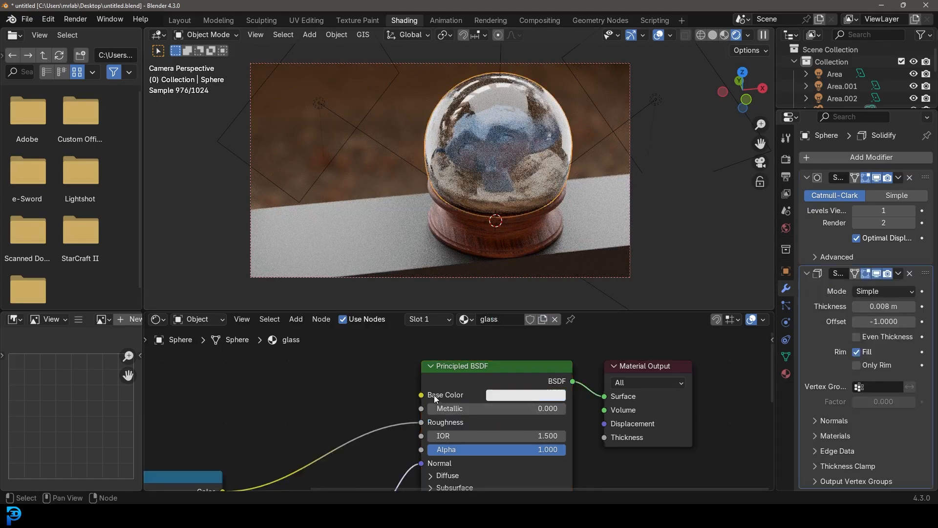
{"action": "left_click", "coordinate": [515, 394]}
{"action": "left_click", "coordinate": [601, 197]}
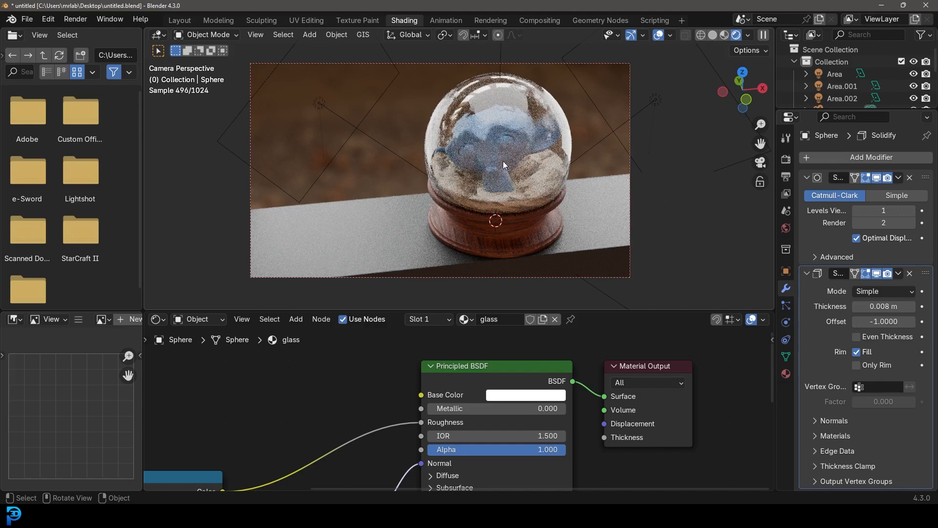
- Open the wooden base in Edit Mode in solid front view and select the three face loops around its narrow waist
{"action": "left_click", "coordinate": [480, 226]}
{"action": "key", "text": "z"}
{"action": "left_click", "coordinate": [563, 227]}
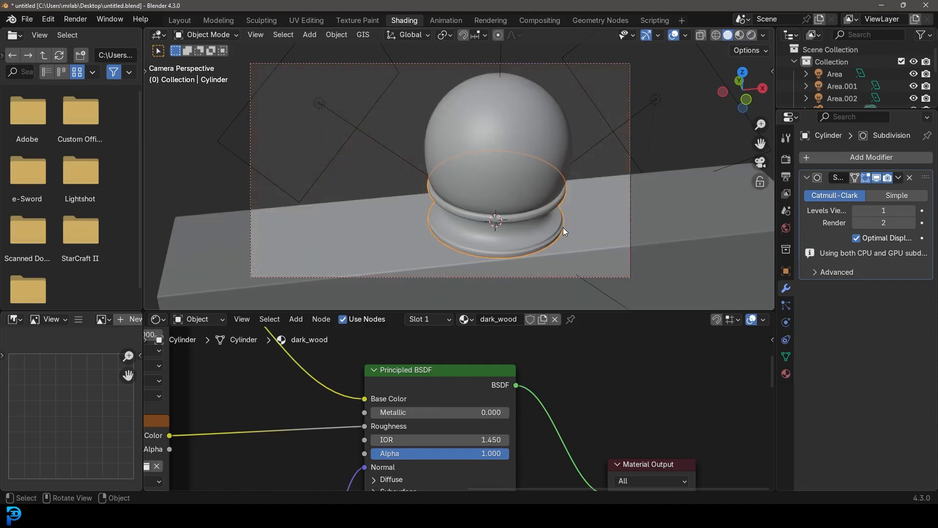
{"action": "key", "text": "KP_1"}
{"action": "scroll", "coordinate": [526, 197], "scroll_direction": "up", "scroll_amount": 4}
{"action": "key", "text": "Tab"}
{"action": "scroll", "coordinate": [420, 192], "scroll_direction": "up", "scroll_amount": 2}
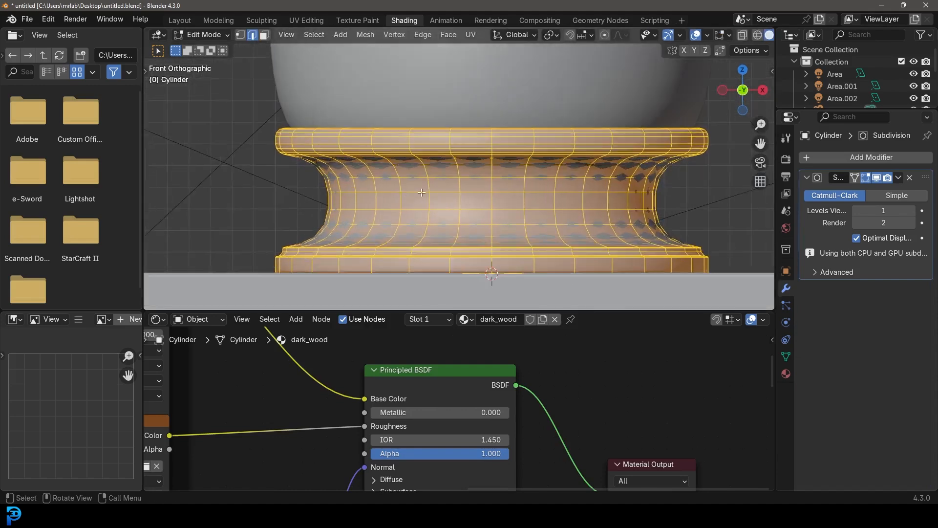
{"action": "scroll", "coordinate": [421, 192], "scroll_direction": "up", "scroll_amount": 1}
{"action": "key", "text": "alt+a"}
{"action": "left_click", "coordinate": [265, 36]}
{"action": "left_click", "coordinate": [374, 215], "text": "alt"}
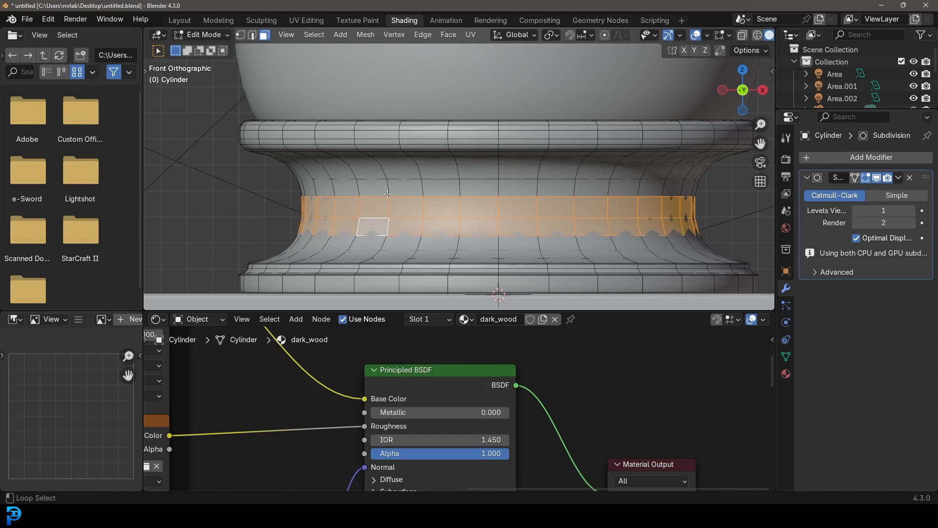
- Apply Shrink/Fatten to the selected waist faces, separate them into their own object, and return to Object Mode
{"action": "key", "text": "g"}
{"action": "key", "text": "Escape"}
{"action": "key", "text": "alt+s"}
{"action": "left_click", "coordinate": [509, 218]}
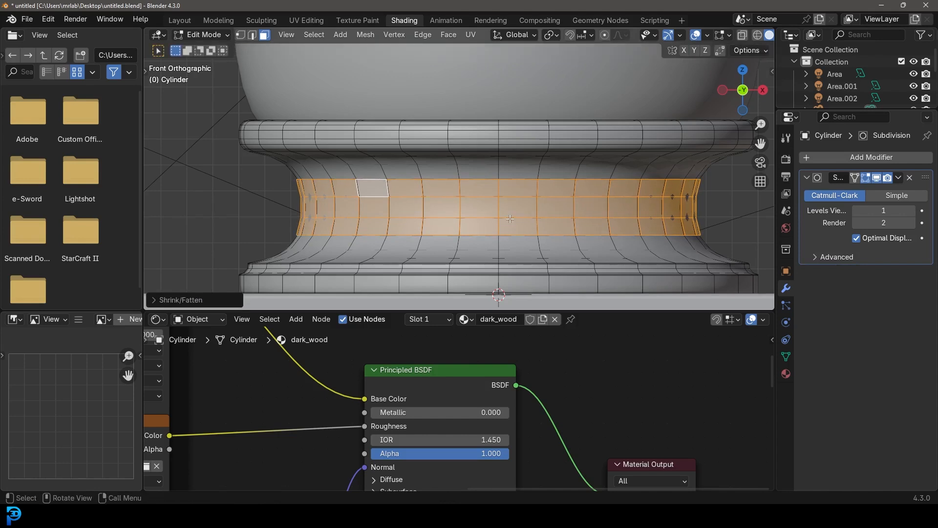
{"action": "key", "text": "p"}
{"action": "left_click", "coordinate": [494, 218]}
{"action": "key", "text": "Tab"}
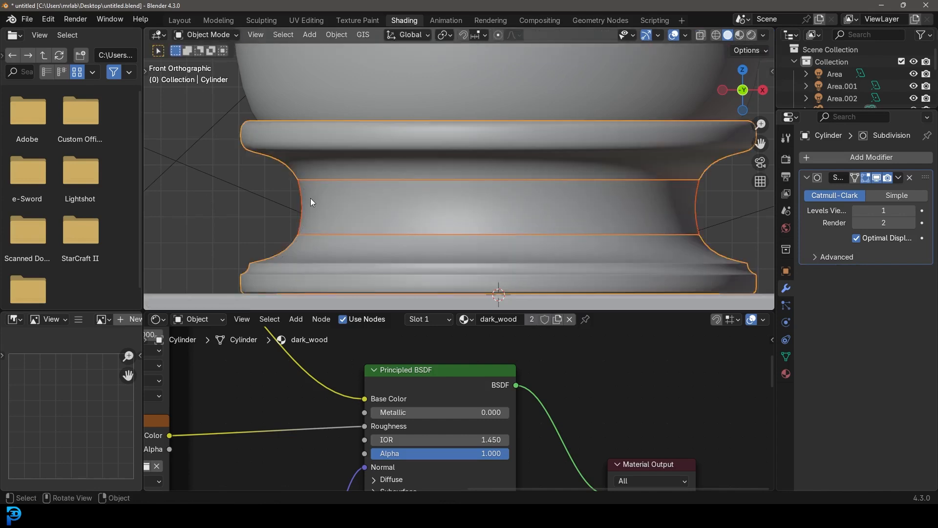
- Replace the dark_wood material on the separated waist band with a new material
{"action": "left_click", "coordinate": [308, 200]}
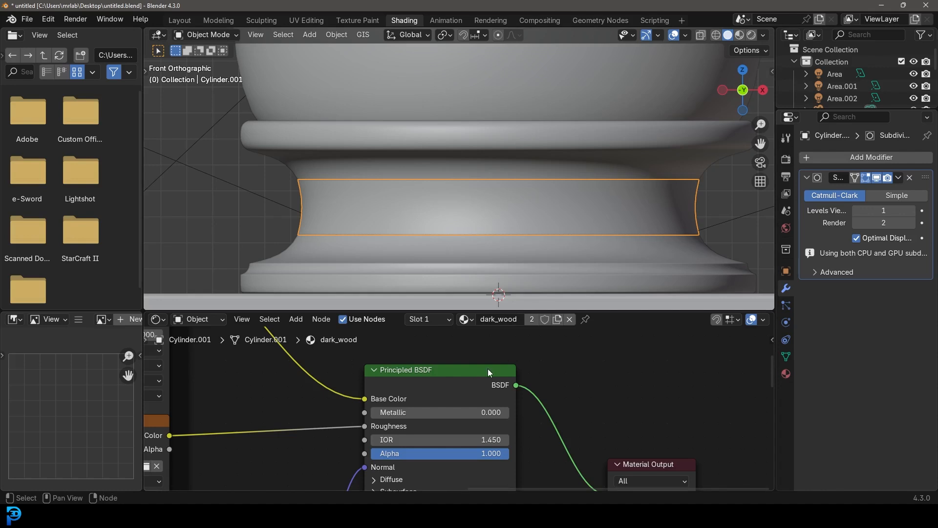
{"action": "left_click", "coordinate": [571, 319]}
{"action": "left_click", "coordinate": [475, 319]}
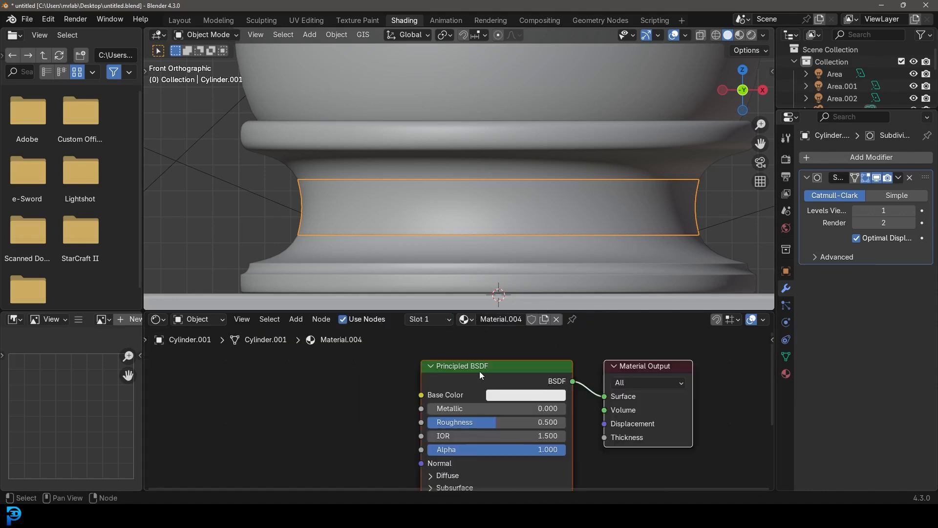
- Give the waist band's new material a golden base color #E7BA56, Metallic 1.000 and Roughness 0.188
{"action": "middle_click_drag", "start_coordinate": [441, 401], "coordinate": [429, 352]}
{"action": "left_click_drag", "start_coordinate": [428, 357], "coordinate": [547, 360]}
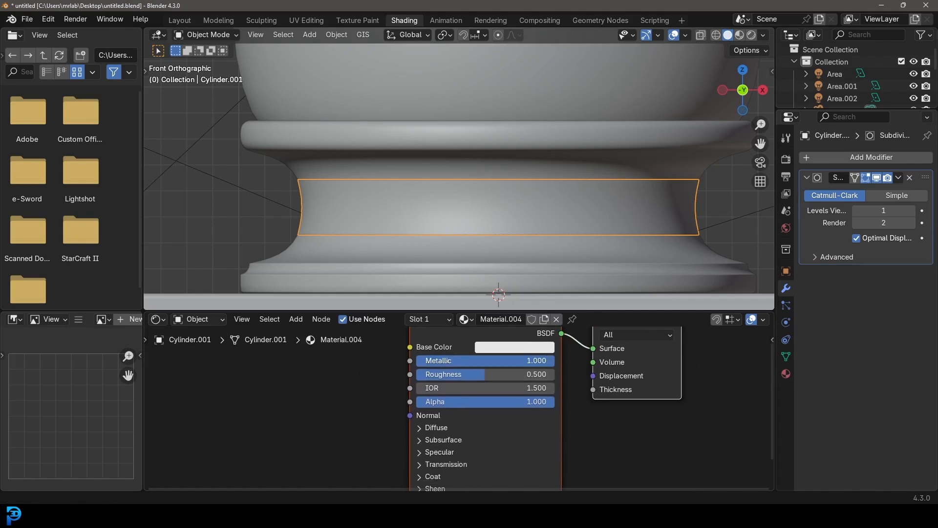
{"action": "left_click", "coordinate": [513, 346]}
{"action": "left_click_drag", "start_coordinate": [513, 229], "coordinate": [509, 217]}
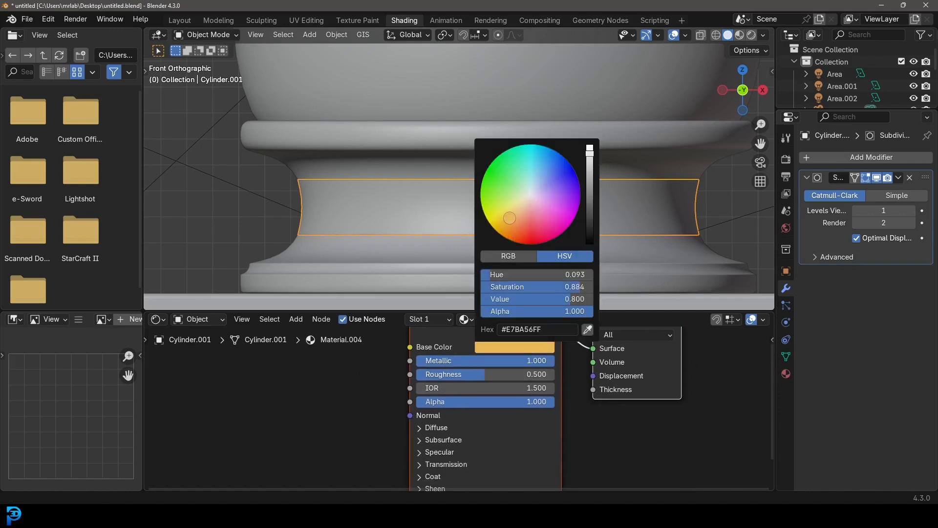
{"action": "left_click_drag", "start_coordinate": [485, 374], "coordinate": [443, 375]}
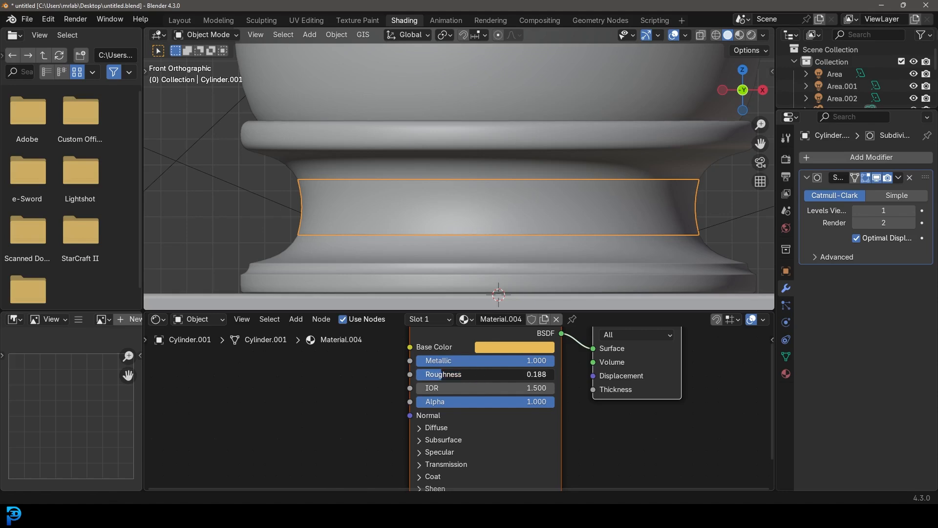
- Preview the globe through the camera in rendered shading and shift the waist band's base color to a paler orange gold
{"action": "scroll", "coordinate": [521, 192], "scroll_direction": "down", "scroll_amount": 3}
{"action": "key", "text": "KP_0"}
{"action": "key", "text": "z"}
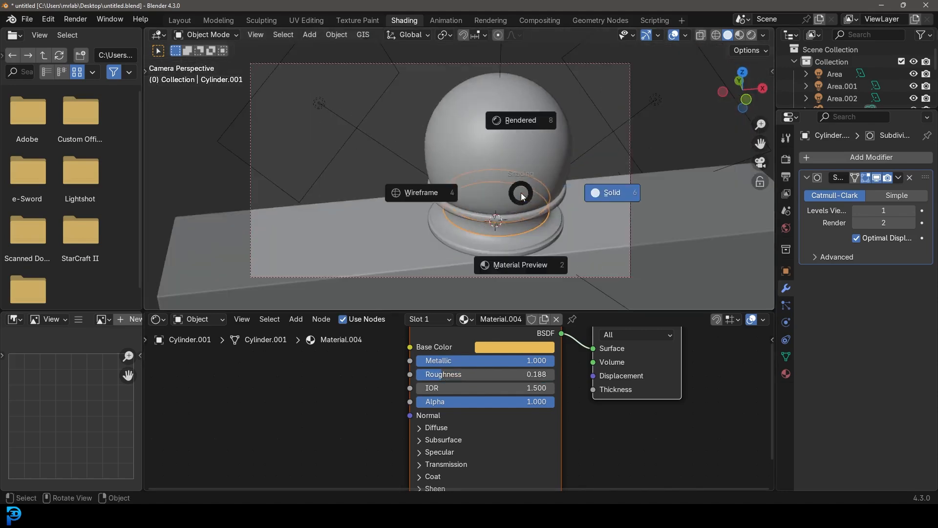
{"action": "left_click", "coordinate": [520, 135]}
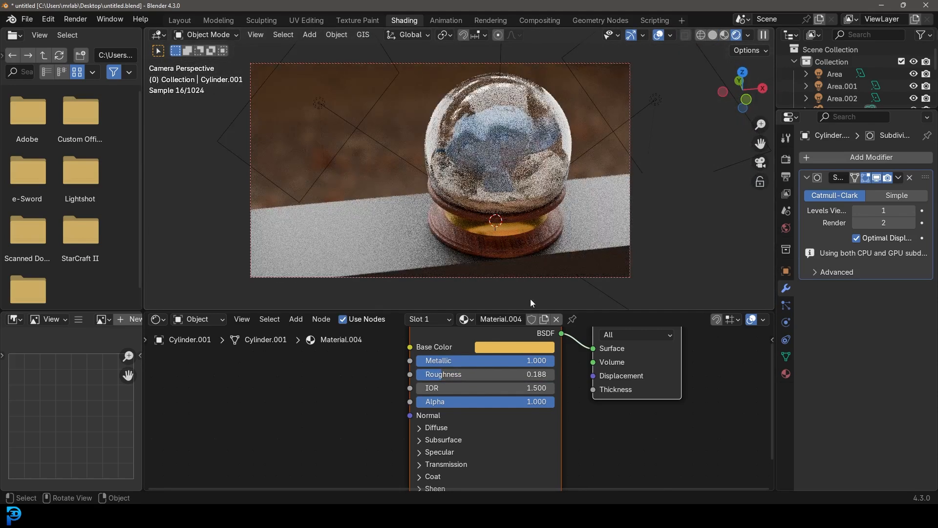
{"action": "left_click", "coordinate": [507, 347]}
{"action": "left_click", "coordinate": [516, 214]}
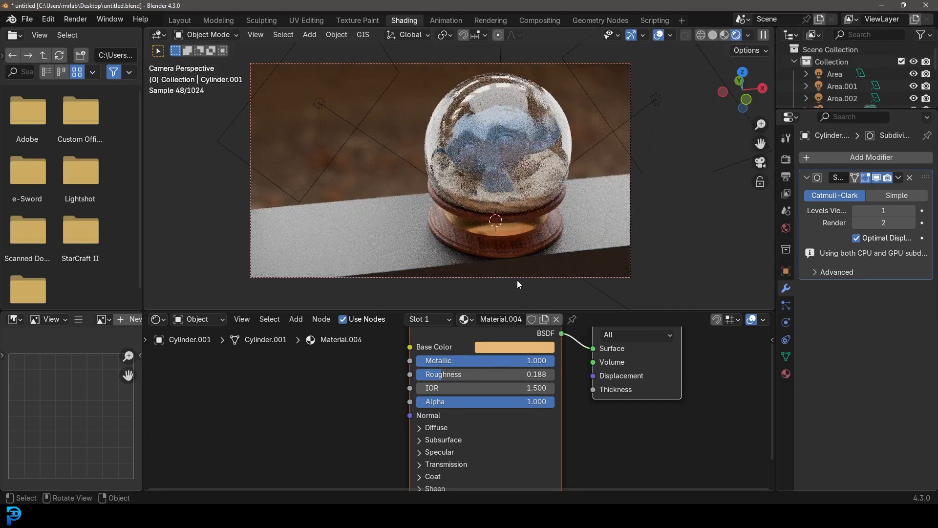
- Return to solid shading and add a Solidify modifier to the waist band with a thickness of -0.064 m
{"action": "key", "text": "z"}
{"action": "left_click", "coordinate": [571, 234]}
{"action": "scroll", "coordinate": [570, 236], "scroll_direction": "up", "scroll_amount": 4}
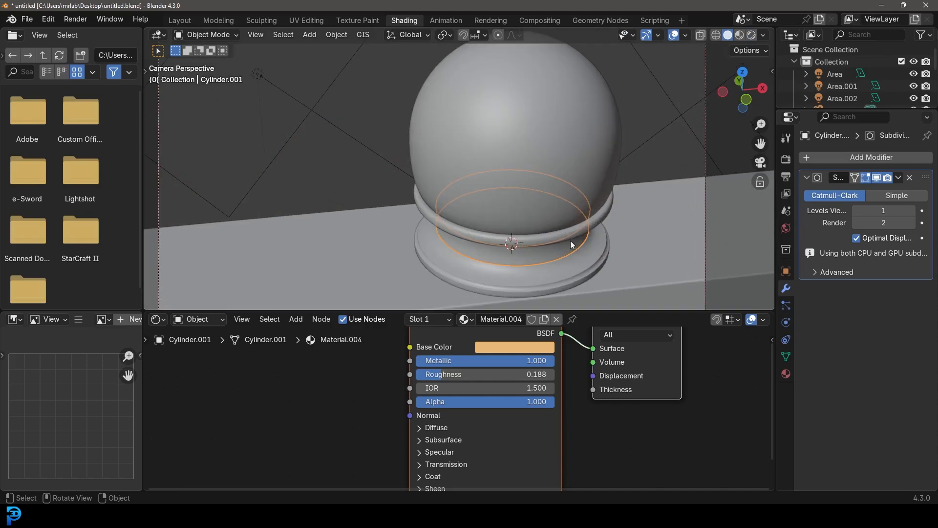
{"action": "left_click", "coordinate": [837, 157]}
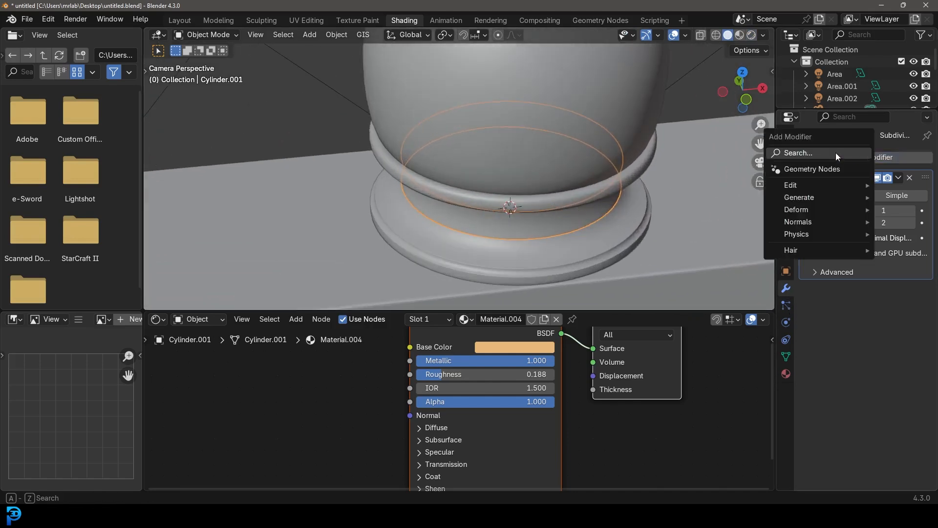
{"action": "left_click", "coordinate": [836, 153]}
{"action": "type", "text": "solid"}
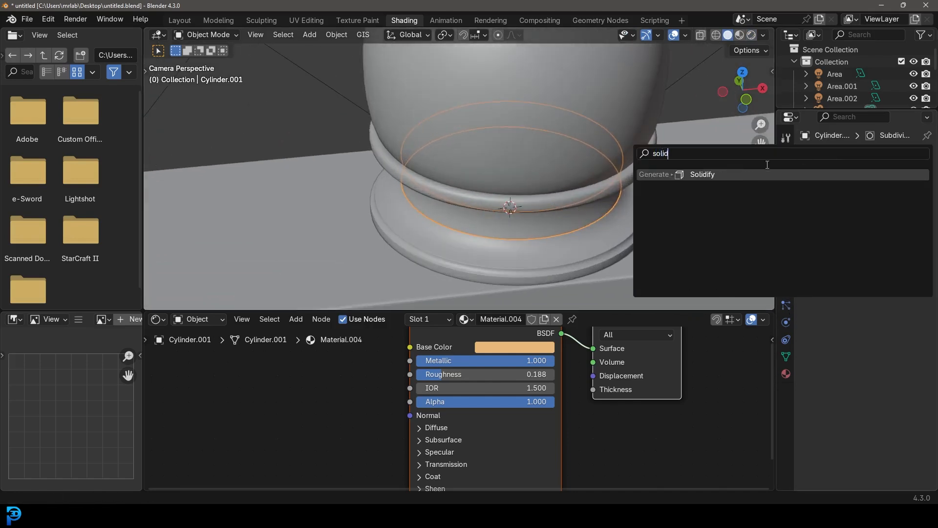
{"action": "left_click", "coordinate": [743, 175]}
{"action": "left_click_drag", "start_coordinate": [877, 320], "coordinate": [852, 321]}
- Apply Shade Auto Smooth to the waist band, set its Solidify thickness to -0.041 m, and preview it in rendered shading
{"action": "right_click", "coordinate": [521, 229]}
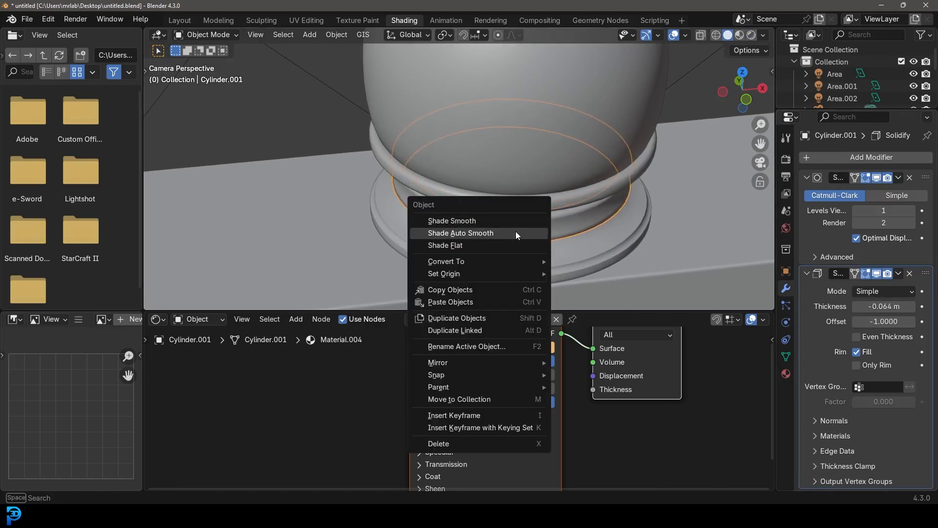
{"action": "left_click", "coordinate": [517, 233]}
{"action": "left_click_drag", "start_coordinate": [880, 306], "coordinate": [895, 306]}
{"action": "scroll", "coordinate": [466, 162], "scroll_direction": "down", "scroll_amount": 5}
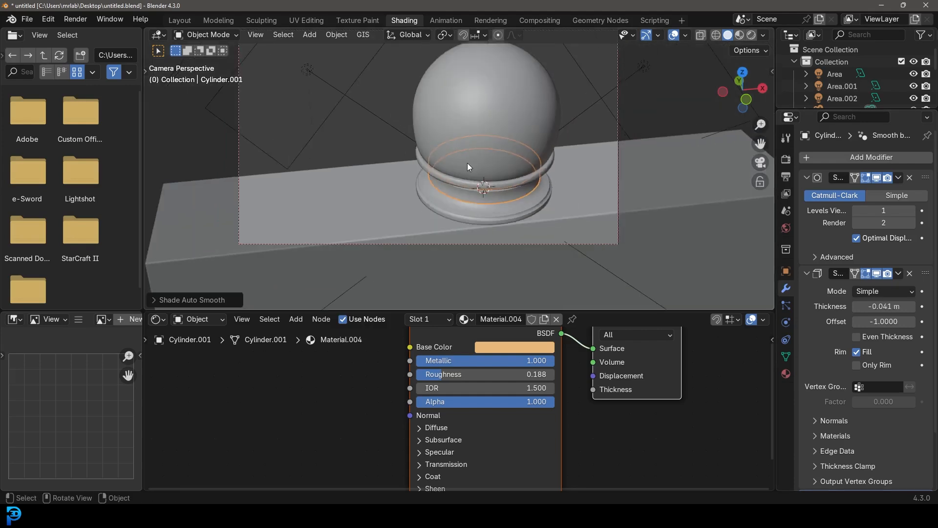
{"action": "key", "text": "z"}
{"action": "left_click", "coordinate": [517, 130]}
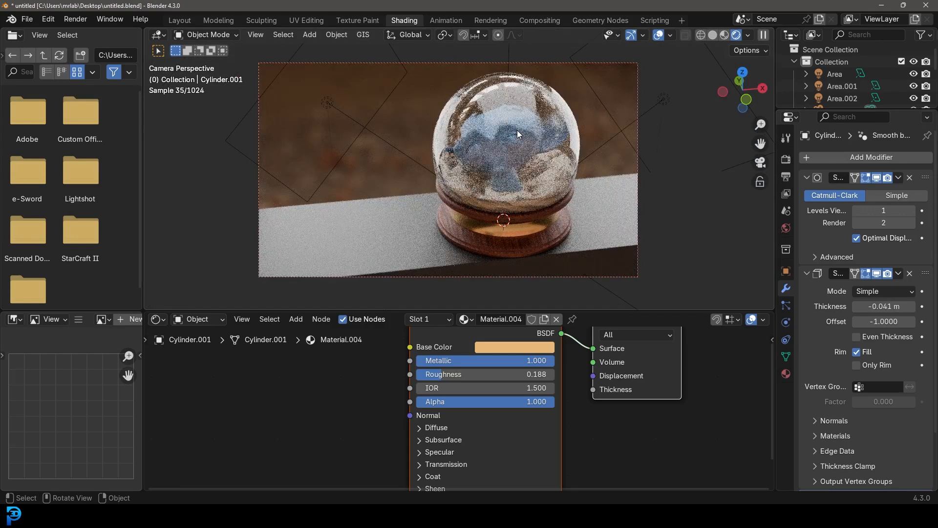
- Try a world background strength of 0.6 and undo the change
{"action": "left_click", "coordinate": [785, 227]}
{"action": "type", "text": "0.6"}
{"action": "key", "text": "Return"}
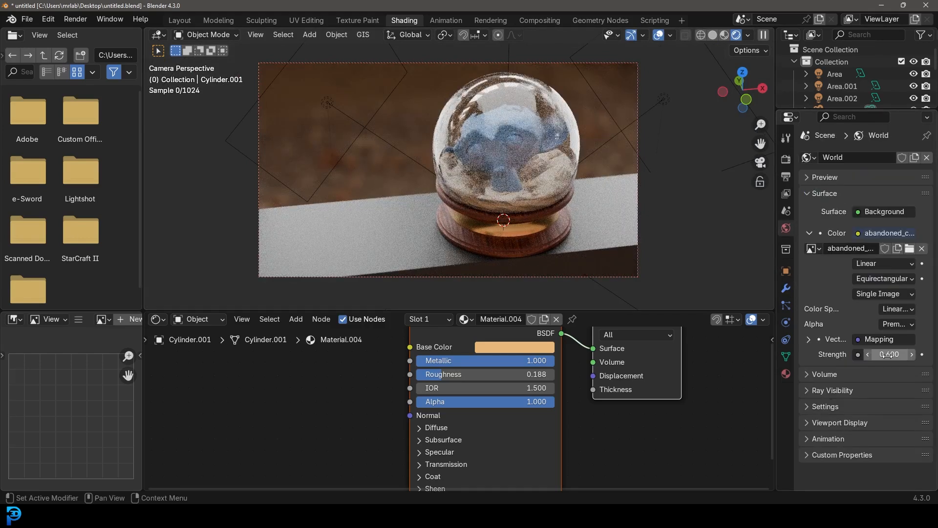
{"action": "key", "text": "ctrl+z"}
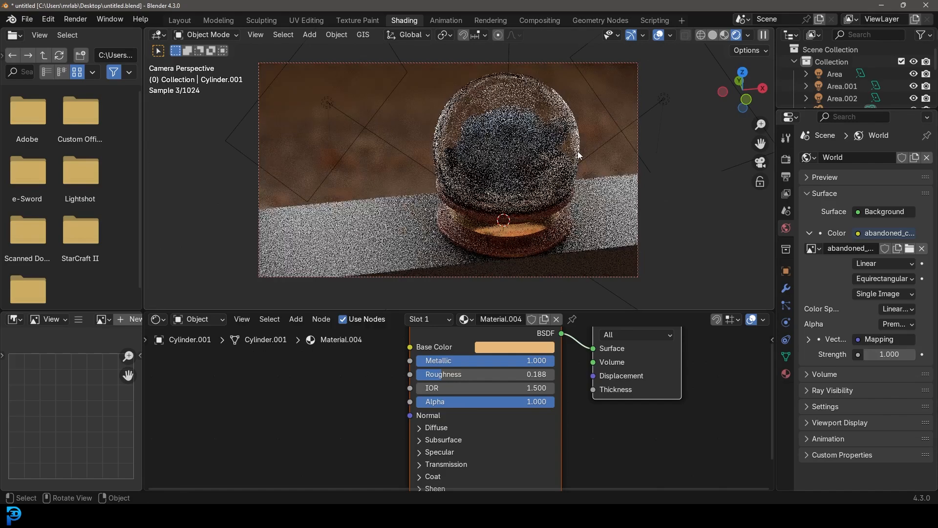
- Set the transform pivot to 3D Cursor and trackball-rotate the area light Area.001 around it, farther out from the globe
{"action": "left_click", "coordinate": [610, 130]}
{"action": "left_click", "coordinate": [445, 35]}
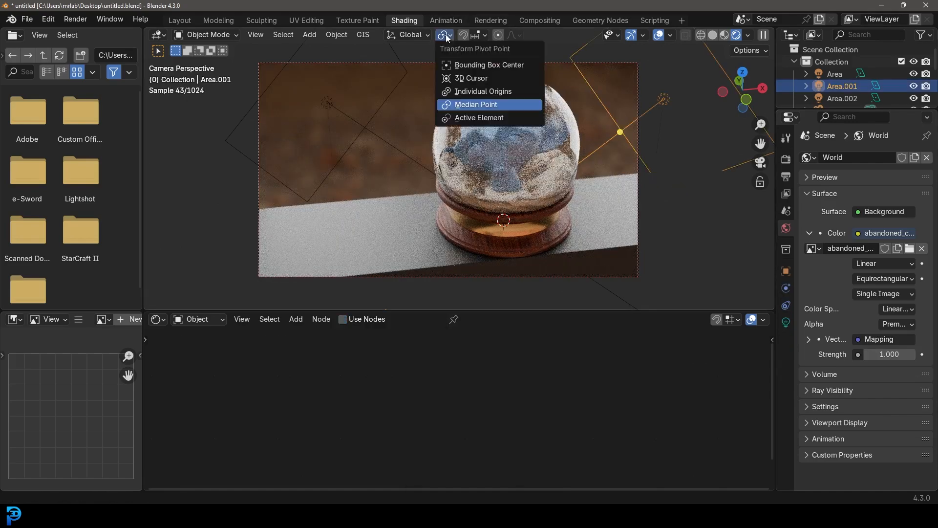
{"action": "left_click", "coordinate": [466, 78]}
{"action": "key", "text": "r"}
{"action": "key", "text": "r"}
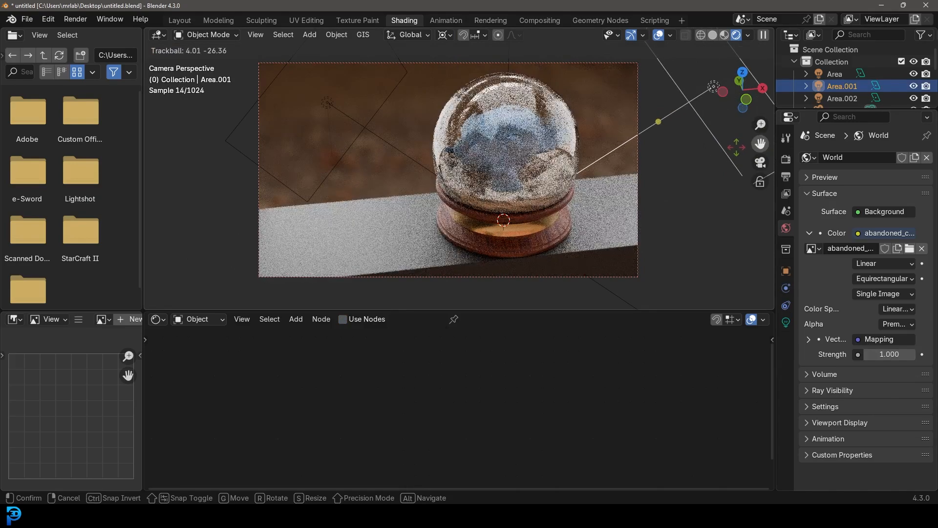
{"action": "left_click", "coordinate": [734, 147]}
- Duplicate the area light, trackball-rotate the copy around the 3D cursor, and set its power to 90 W
{"action": "key", "text": "shift+d"}
{"action": "key", "text": "r"}
{"action": "key", "text": "r"}
{"action": "left_click", "coordinate": [605, 210]}
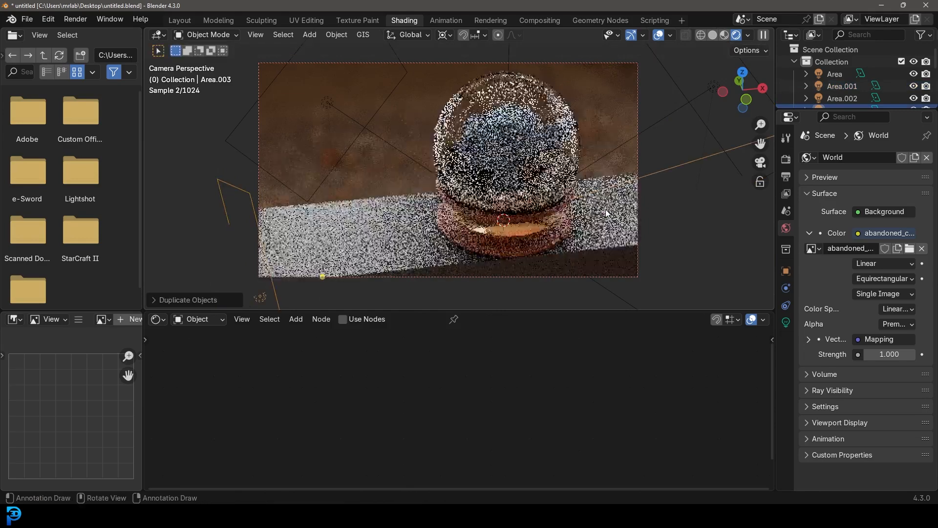
{"action": "left_click", "coordinate": [785, 322]}
{"action": "left_click", "coordinate": [887, 238]}
{"action": "type", "text": "90"}
{"action": "key", "text": "Return"}
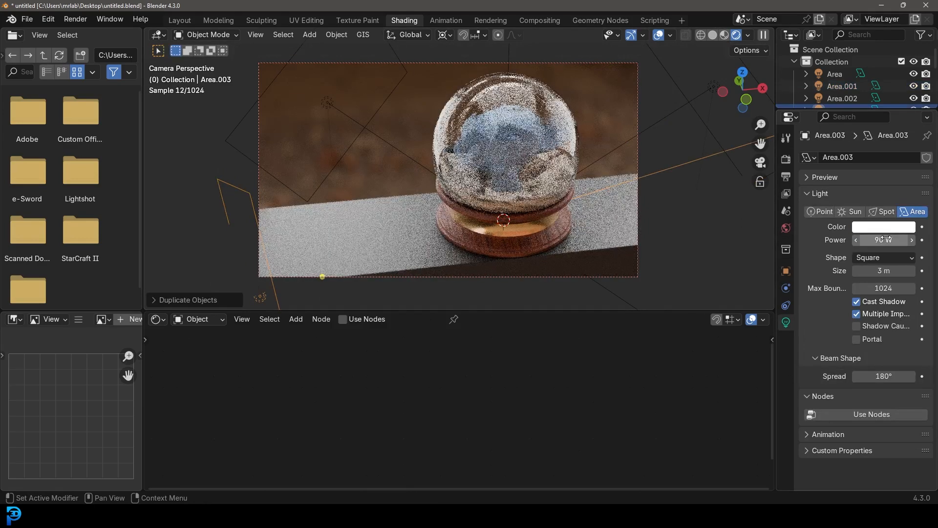
- Trackball-rotate the duplicated light to a new position around the globe and set the power of Area.002 to 100 W
{"action": "key", "text": "r"}
{"action": "key", "text": "r"}
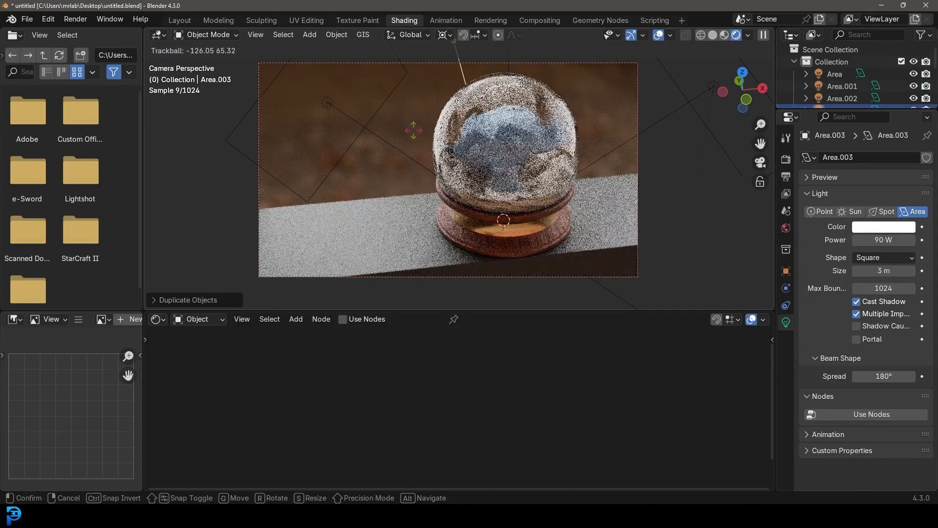
{"action": "left_click", "coordinate": [342, 83]}
{"action": "key", "text": "r"}
{"action": "key", "text": "r"}
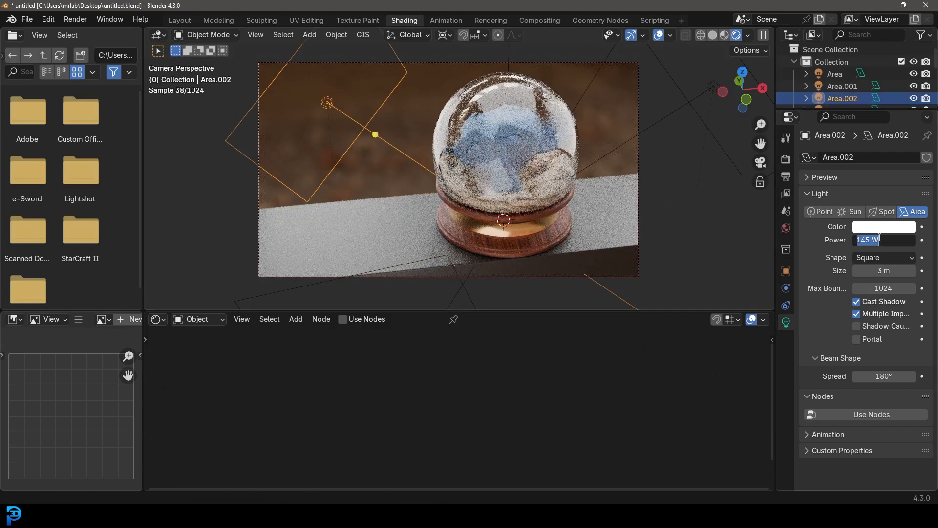
{"action": "key", "text": "Return"}
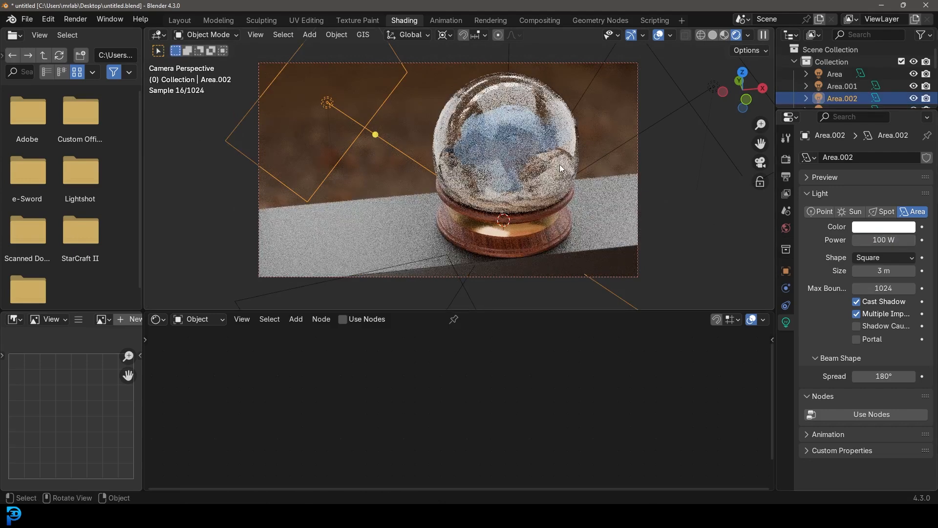
- Select the glass, monkey, sand, wooden base and waist band in front wireframe view and duplicate them along X beside the original globe
{"action": "left_click", "coordinate": [544, 137]}
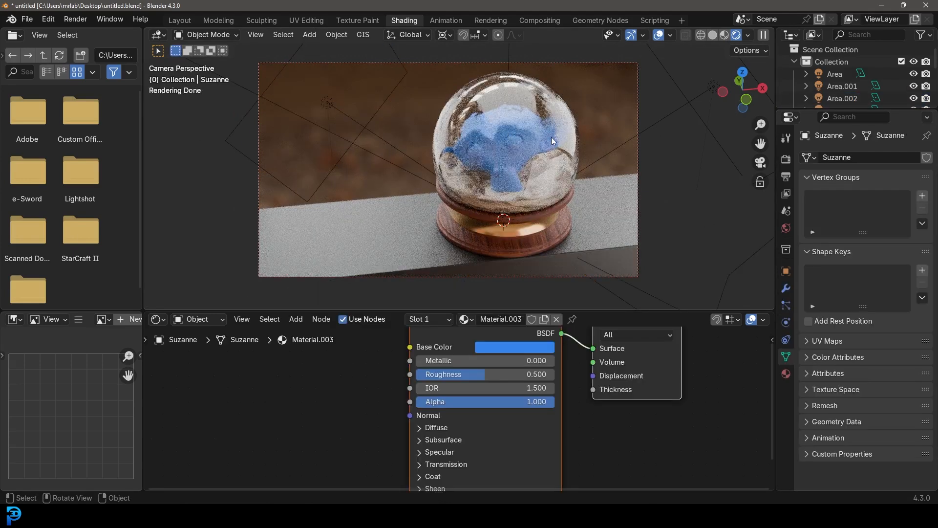
{"action": "key", "text": "z"}
{"action": "left_click", "coordinate": [569, 192]}
{"action": "left_click", "coordinate": [517, 221]}
{"action": "left_click", "coordinate": [522, 209]}
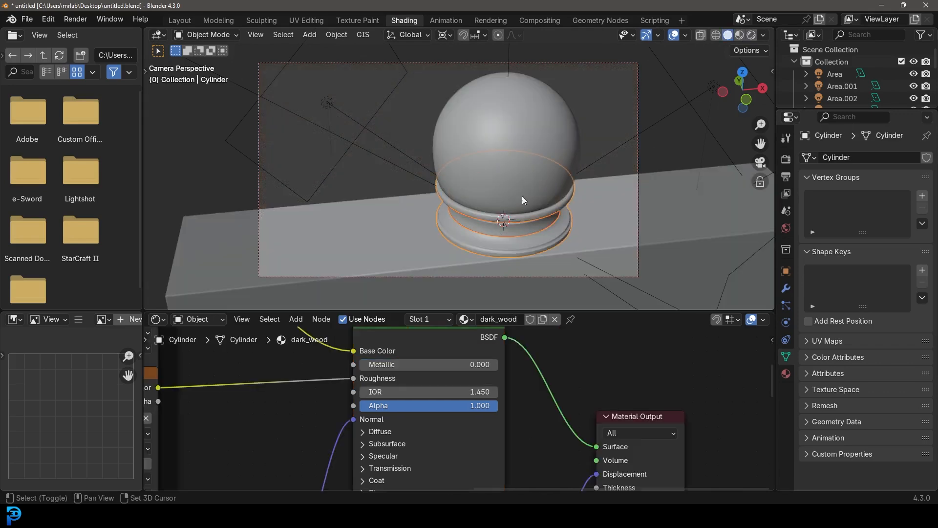
{"action": "left_click", "coordinate": [520, 192]}
{"action": "key", "text": "KP_1"}
{"action": "key", "text": "z"}
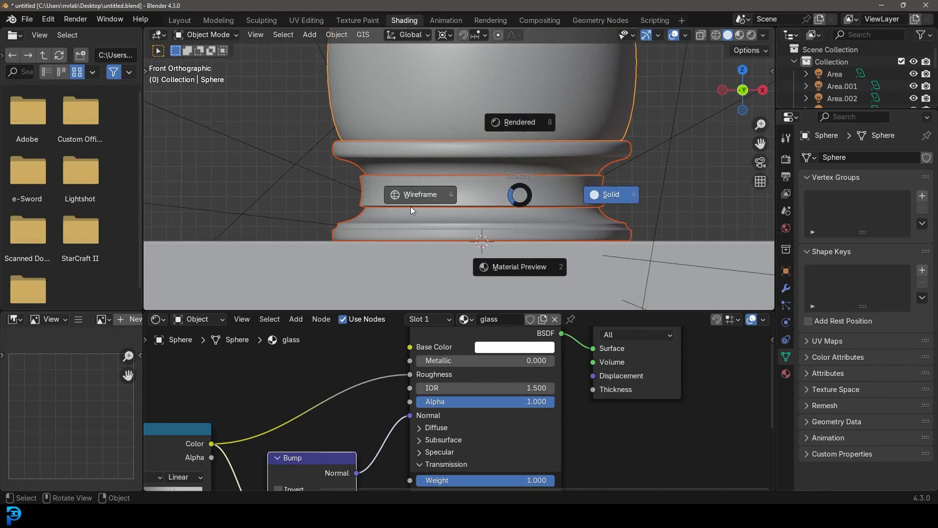
{"action": "left_click", "coordinate": [410, 204]}
{"action": "left_click", "coordinate": [491, 82]}
{"action": "scroll", "coordinate": [460, 143], "scroll_direction": "down", "scroll_amount": 2}
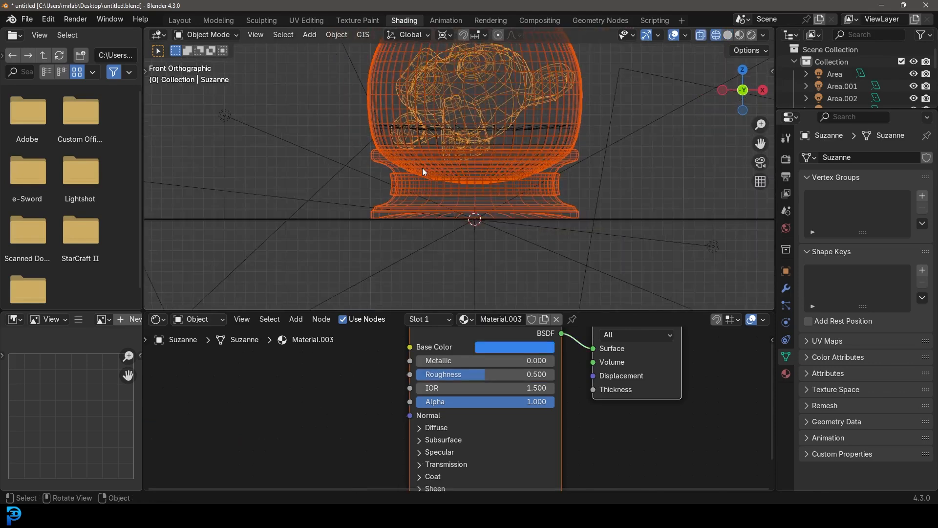
{"action": "left_click", "coordinate": [386, 126]}
{"action": "left_click", "coordinate": [400, 210]}
{"action": "middle_click_drag", "start_coordinate": [400, 211], "coordinate": [474, 254], "text": "shift"}
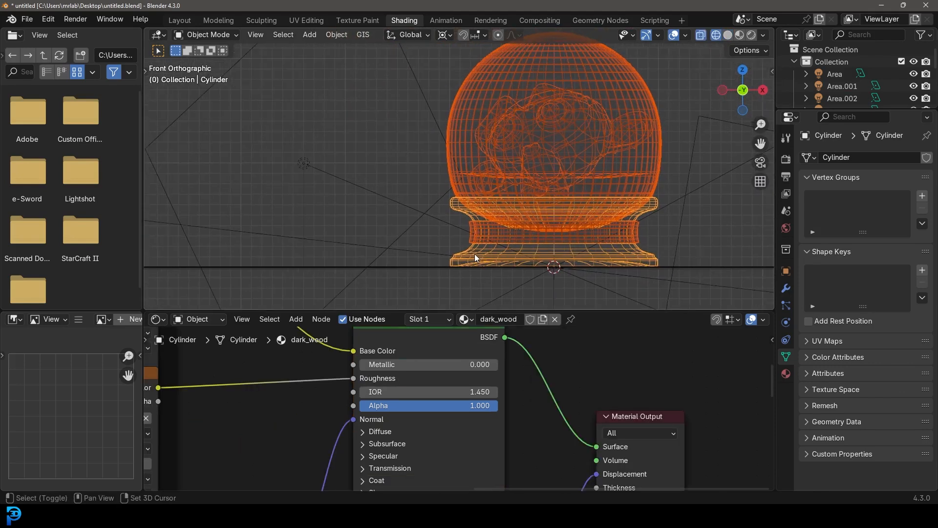
{"action": "key", "text": "shift+d"}
{"action": "key", "text": "x"}
{"action": "left_click", "coordinate": [422, 203]}
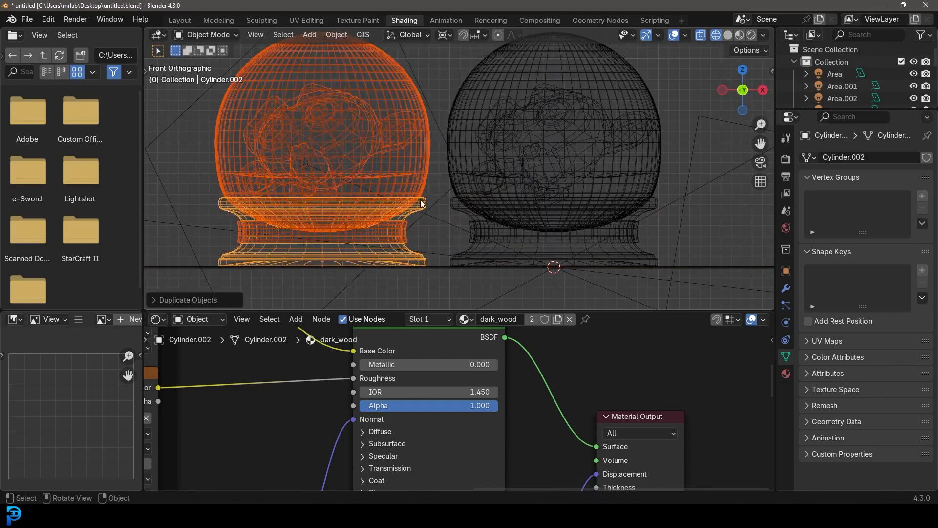
- Set the pivot to Median Point, scale the duplicated globe down, and move it so its base rests on the plank
{"action": "left_click", "coordinate": [448, 36]}
{"action": "left_click", "coordinate": [481, 105]}
{"action": "key", "text": "s"}
{"action": "left_click", "coordinate": [511, 195]}
{"action": "key", "text": "g"}
{"action": "left_click", "coordinate": [515, 209]}
{"action": "key", "text": "s"}
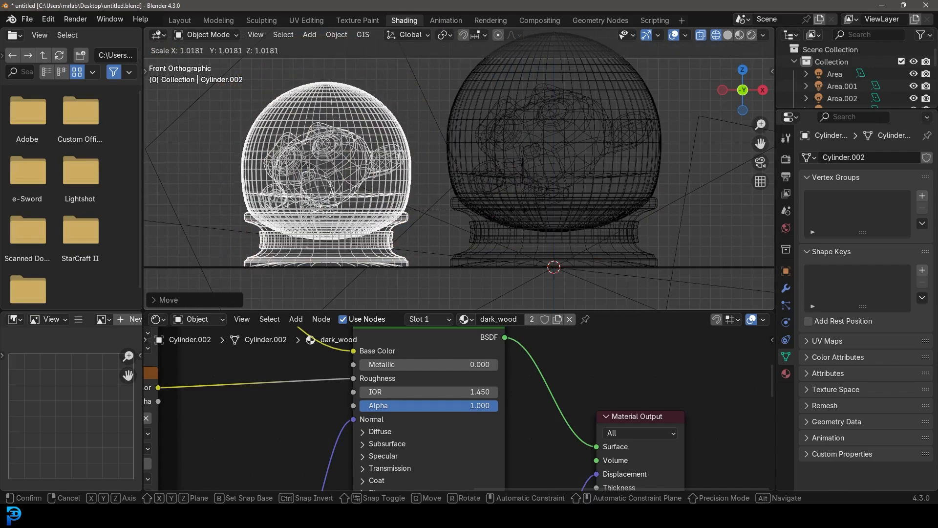
{"action": "left_click", "coordinate": [524, 209]}
- In camera view, scale the smaller globe up slightly and adjust its height along Z
{"action": "key", "text": "KP_0"}
{"action": "middle_click_drag", "start_coordinate": [503, 239], "coordinate": [533, 237], "text": "shift"}
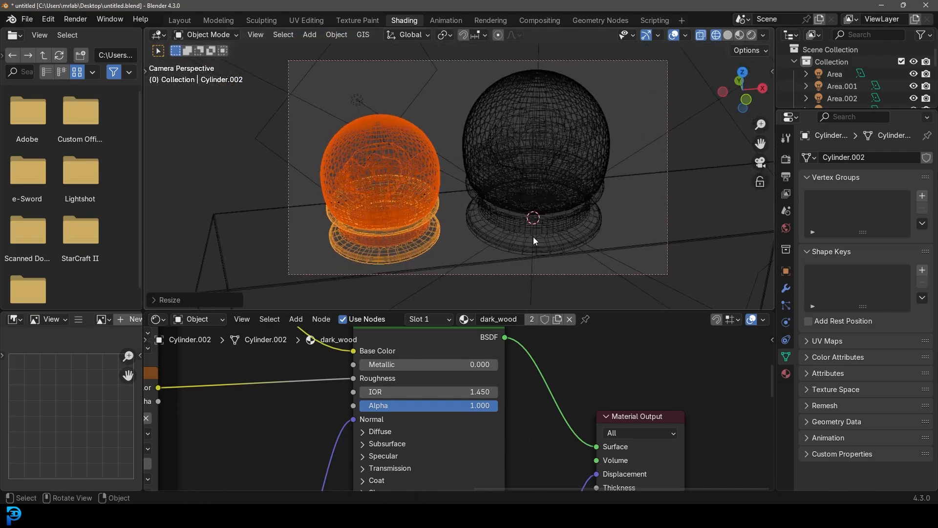
{"action": "key", "text": "s"}
{"action": "left_click", "coordinate": [539, 239]}
{"action": "key", "text": "g"}
{"action": "key", "text": "z"}
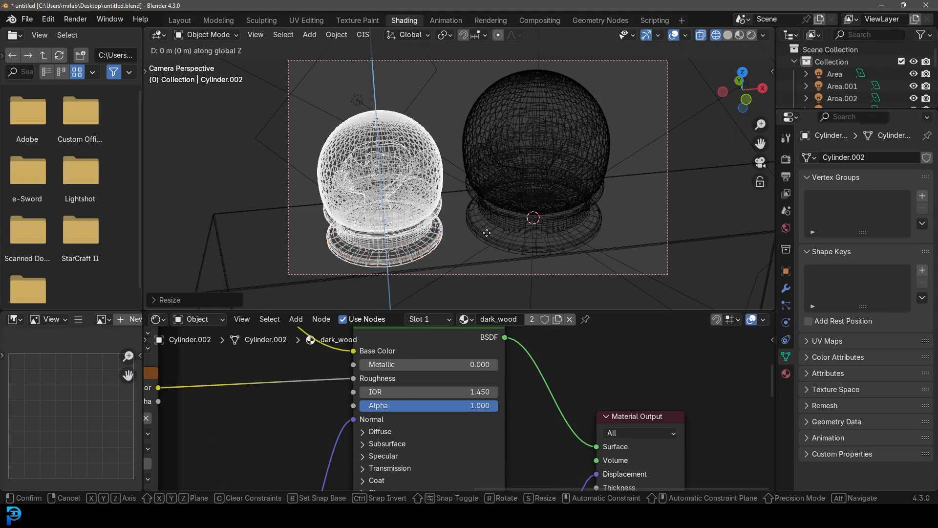
{"action": "left_click", "coordinate": [487, 232]}
- Give the smaller globe's monkey its own material with a red base color and rotate the monkey, checking it in rendered shading
{"action": "left_click", "coordinate": [351, 133]}
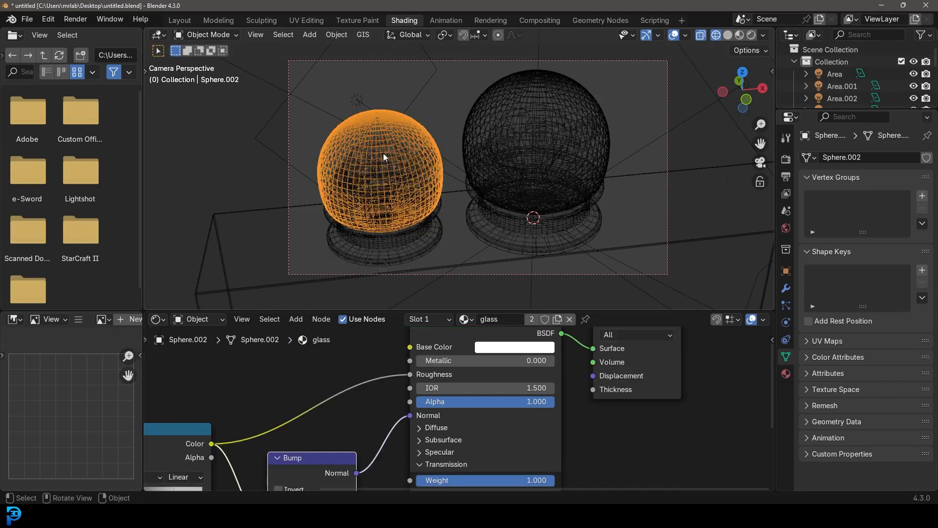
{"action": "left_click", "coordinate": [383, 153]}
{"action": "left_click", "coordinate": [532, 345]}
{"action": "left_click", "coordinate": [531, 235]}
{"action": "key", "text": "shift+z"}
{"action": "key", "text": "r"}
{"action": "left_click", "coordinate": [537, 287]}
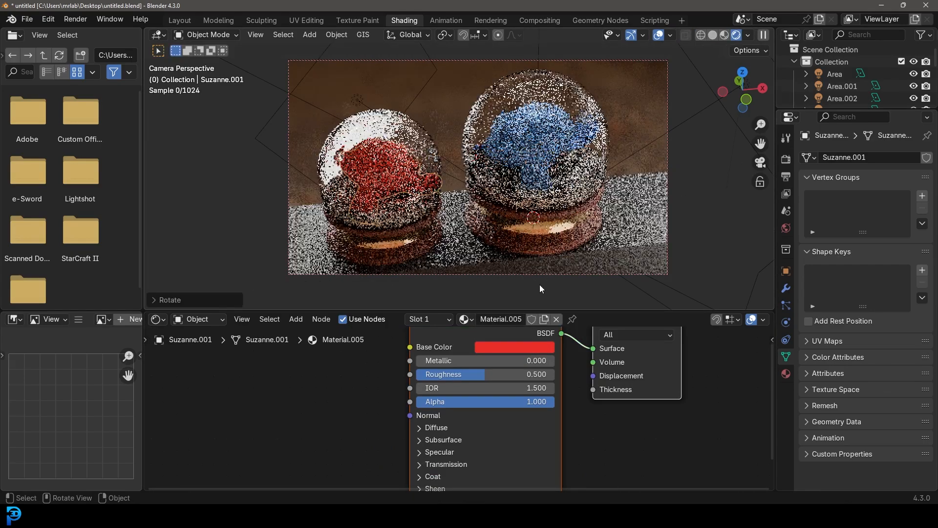
- Switch the viewport back to solid shading and save the file
{"action": "key", "text": "z"}
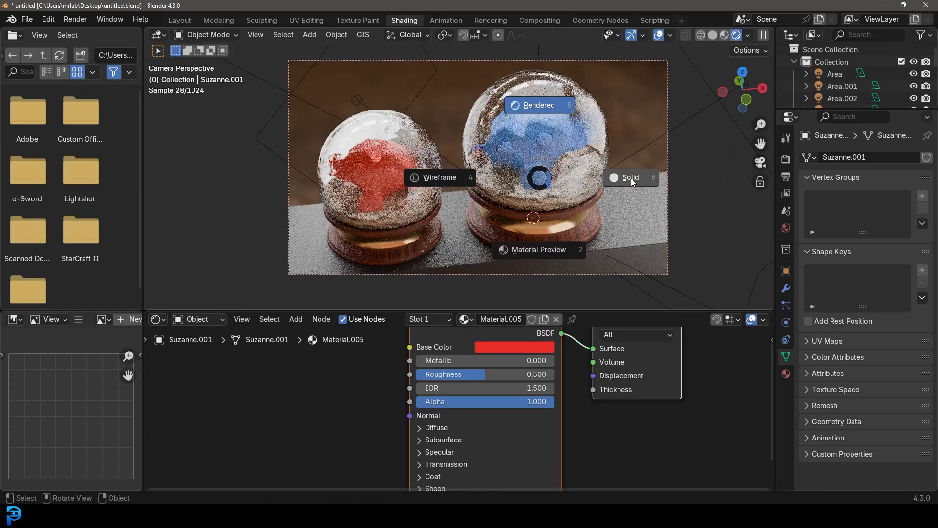
{"action": "left_click", "coordinate": [658, 168]}
{"action": "key", "text": "ctrl+s"}
- Move the camera slightly to reframe the two globes and render the image
{"action": "left_click", "coordinate": [519, 60]}
{"action": "left_click_drag", "start_coordinate": [517, 60], "coordinate": [521, 61]}
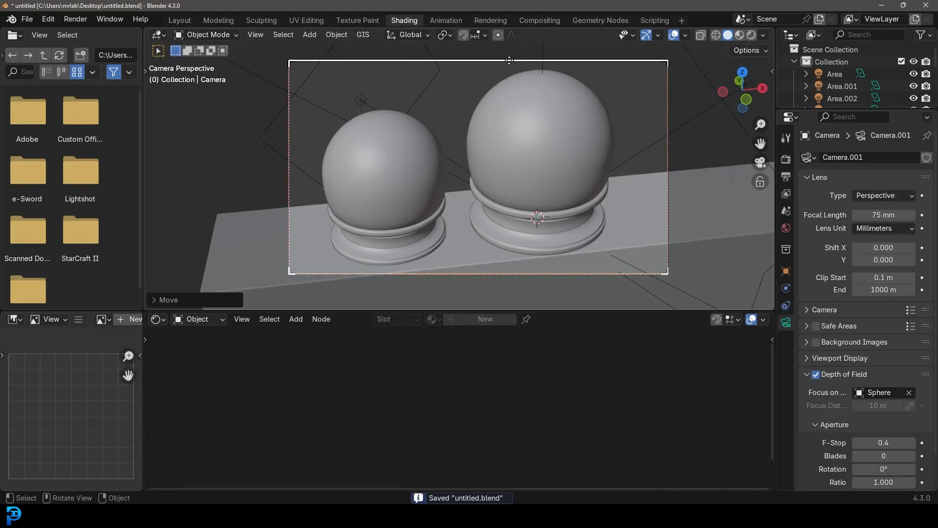
{"action": "left_click", "coordinate": [88, 18]}
{"action": "left_click", "coordinate": [137, 30]}
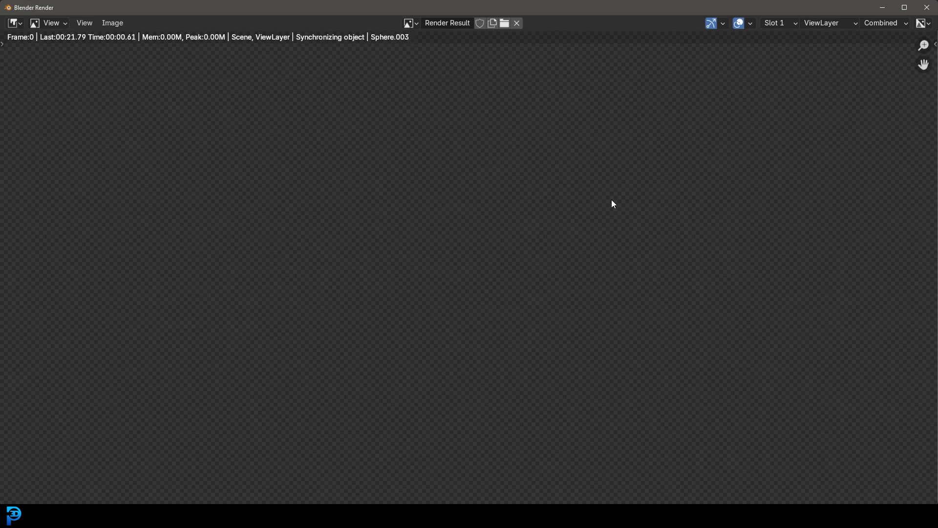